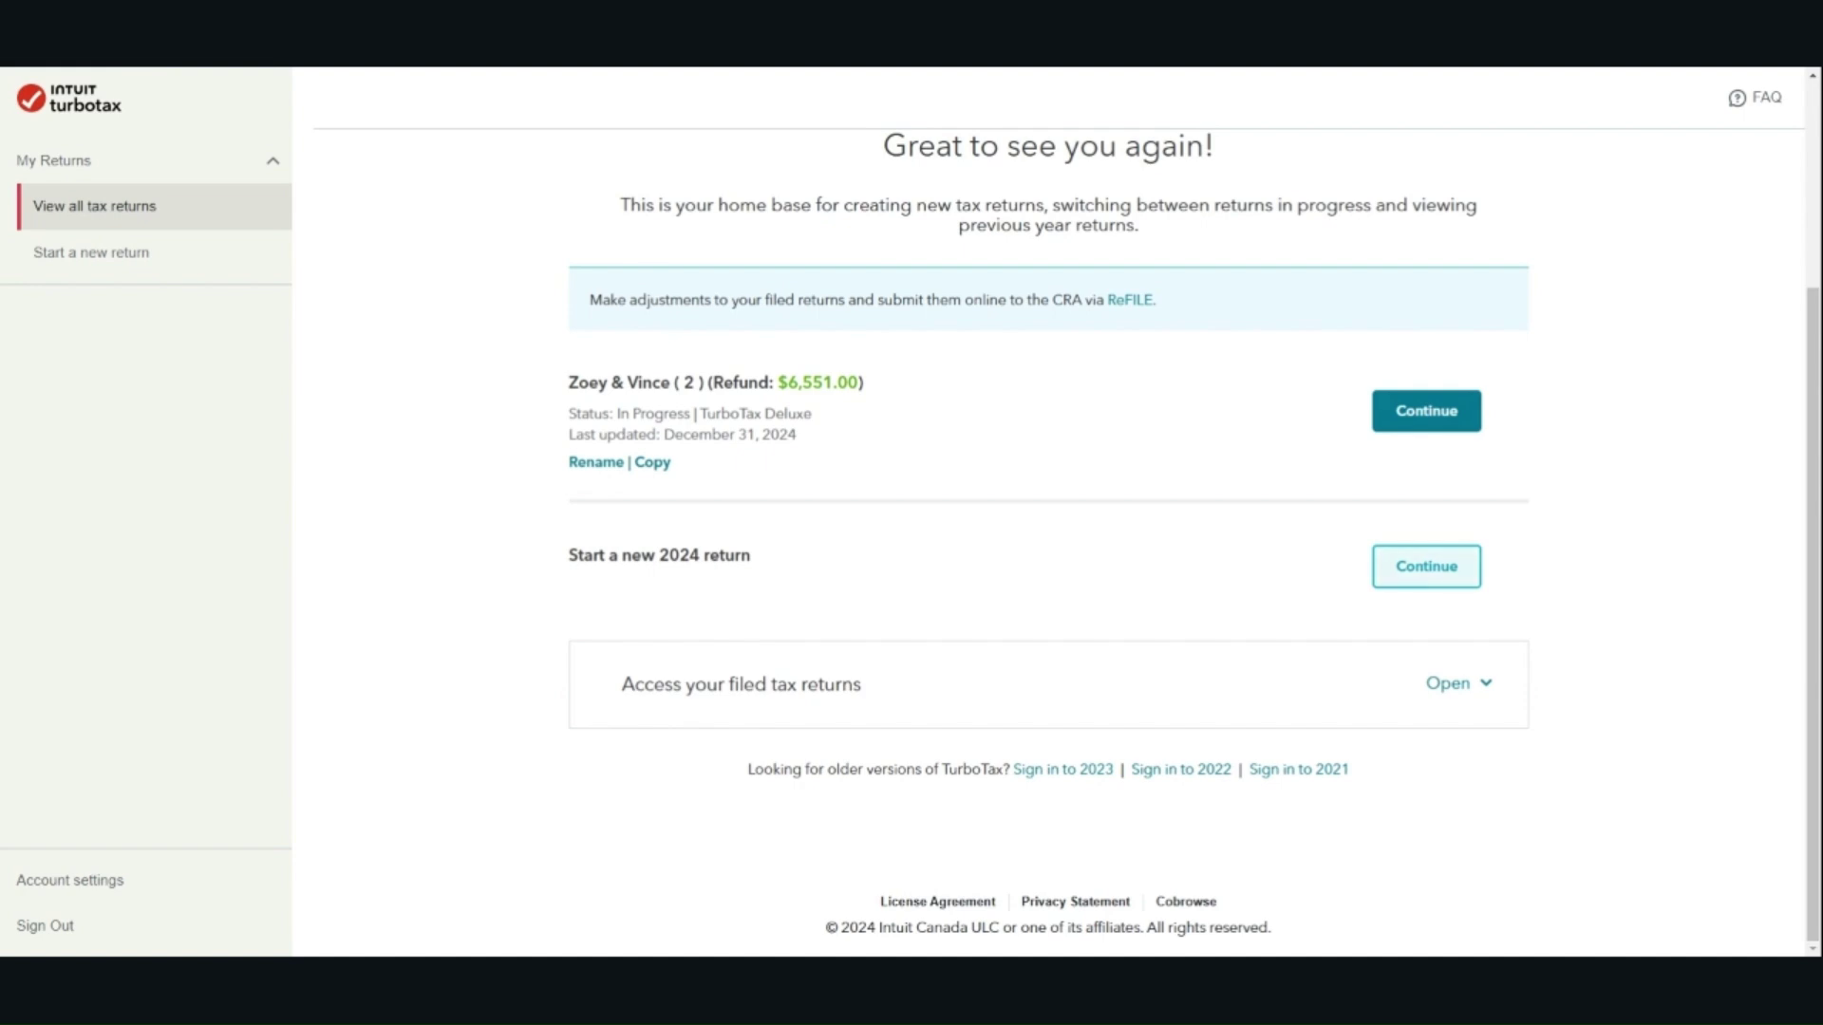
# Start a new 2024 return and tick donations, medical, student/tuition and employment expenses
pyautogui.click(1452, 581)
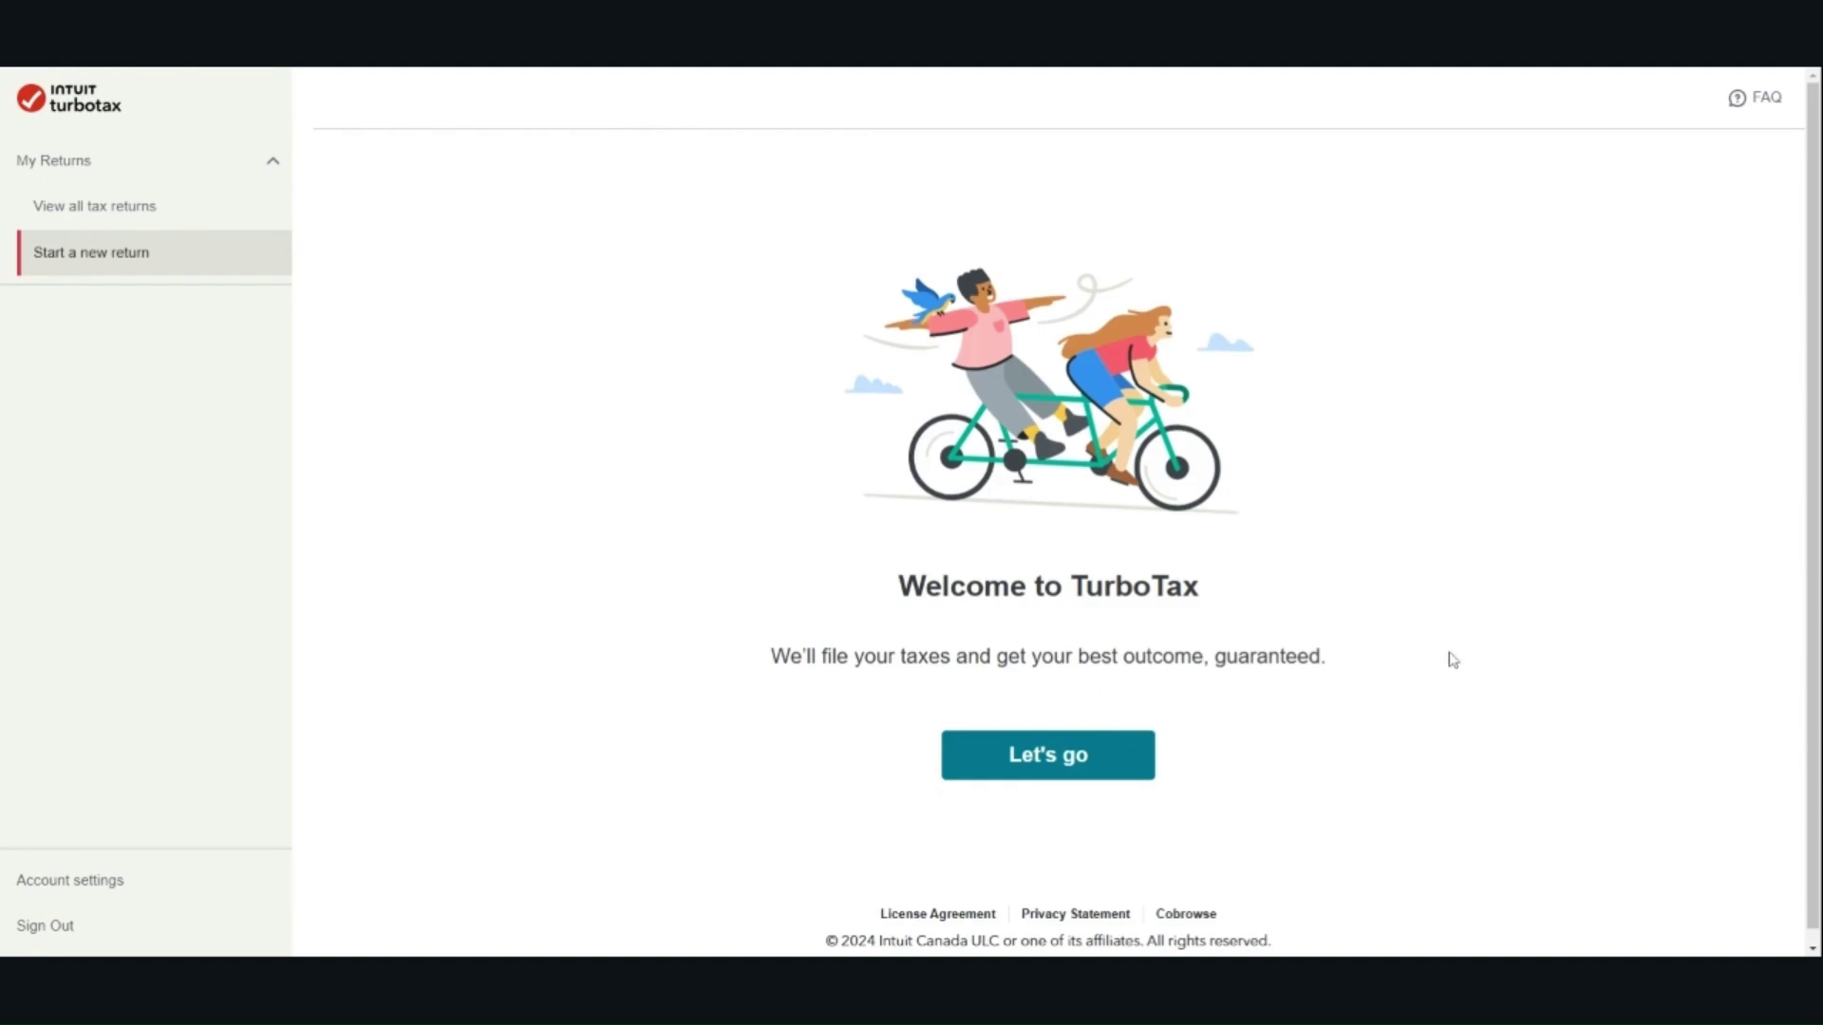
pyautogui.click(1119, 760)
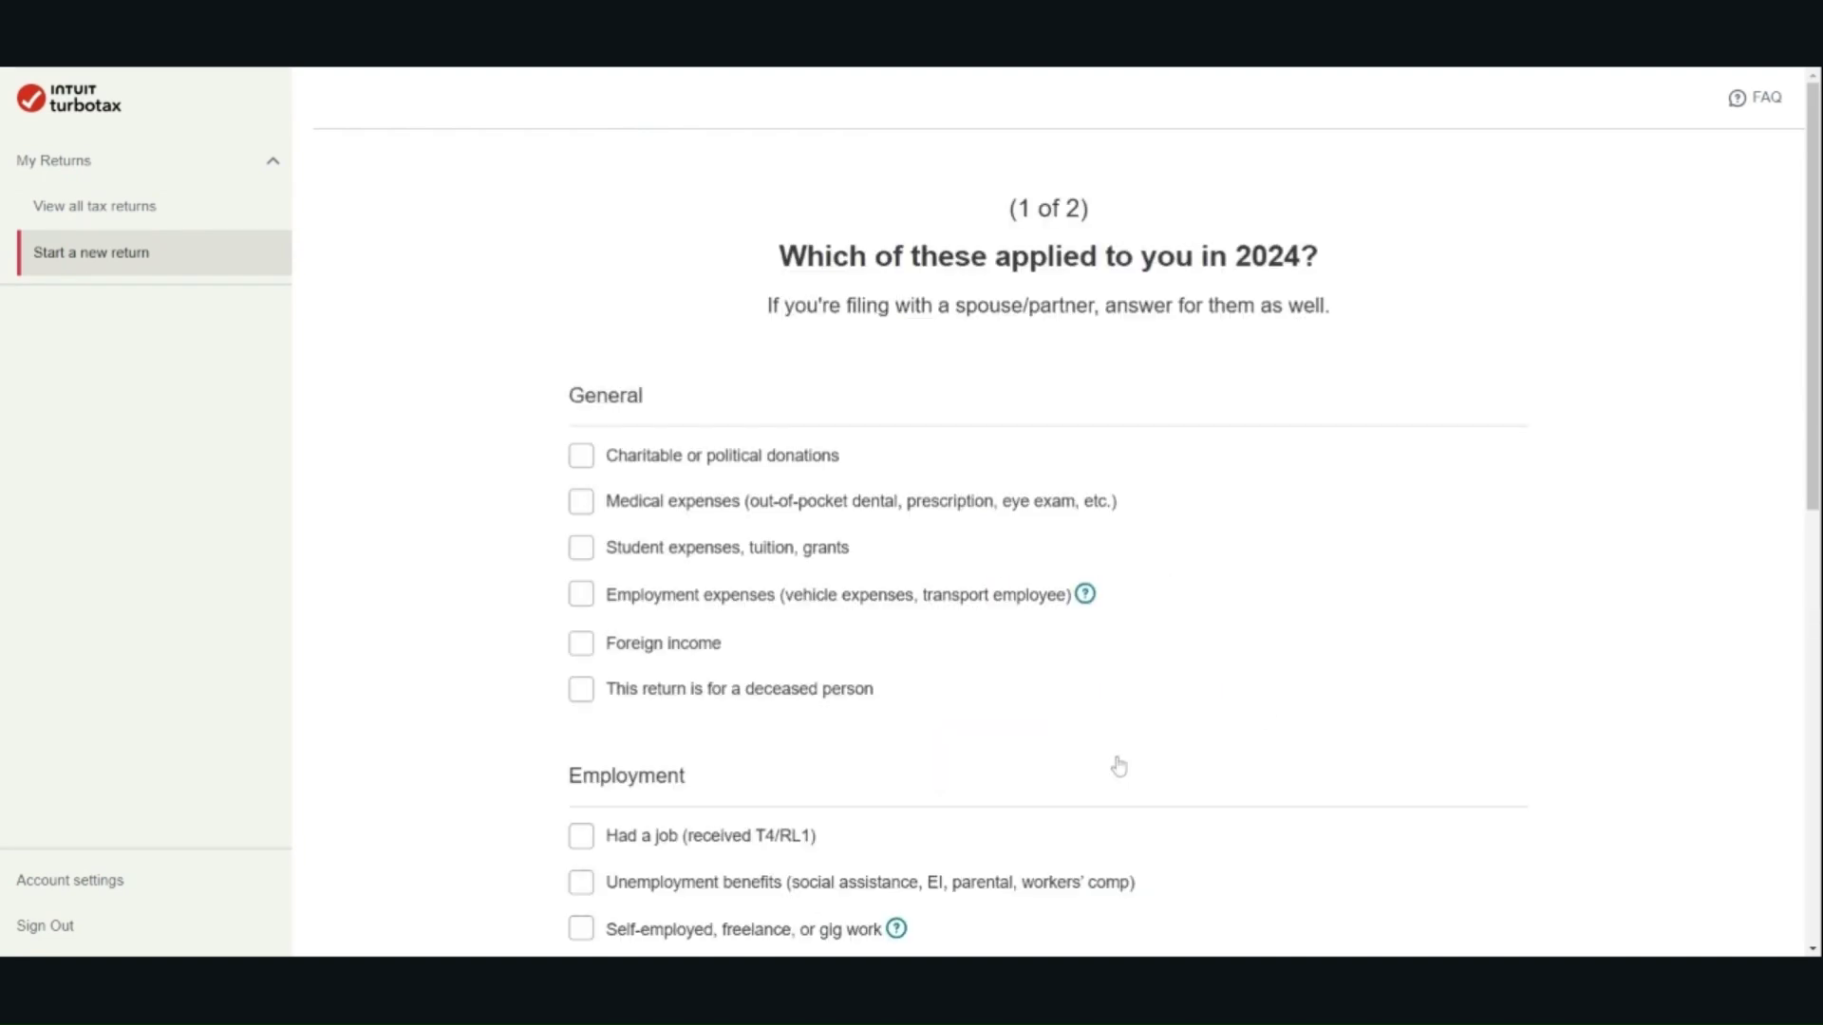
pyautogui.click(587, 465)
pyautogui.click(582, 505)
pyautogui.click(582, 551)
pyautogui.click(581, 595)
# Also tick a T4 job and interest or dividends income, then submit the checklist
pyautogui.scroll(-4, 826, 546)
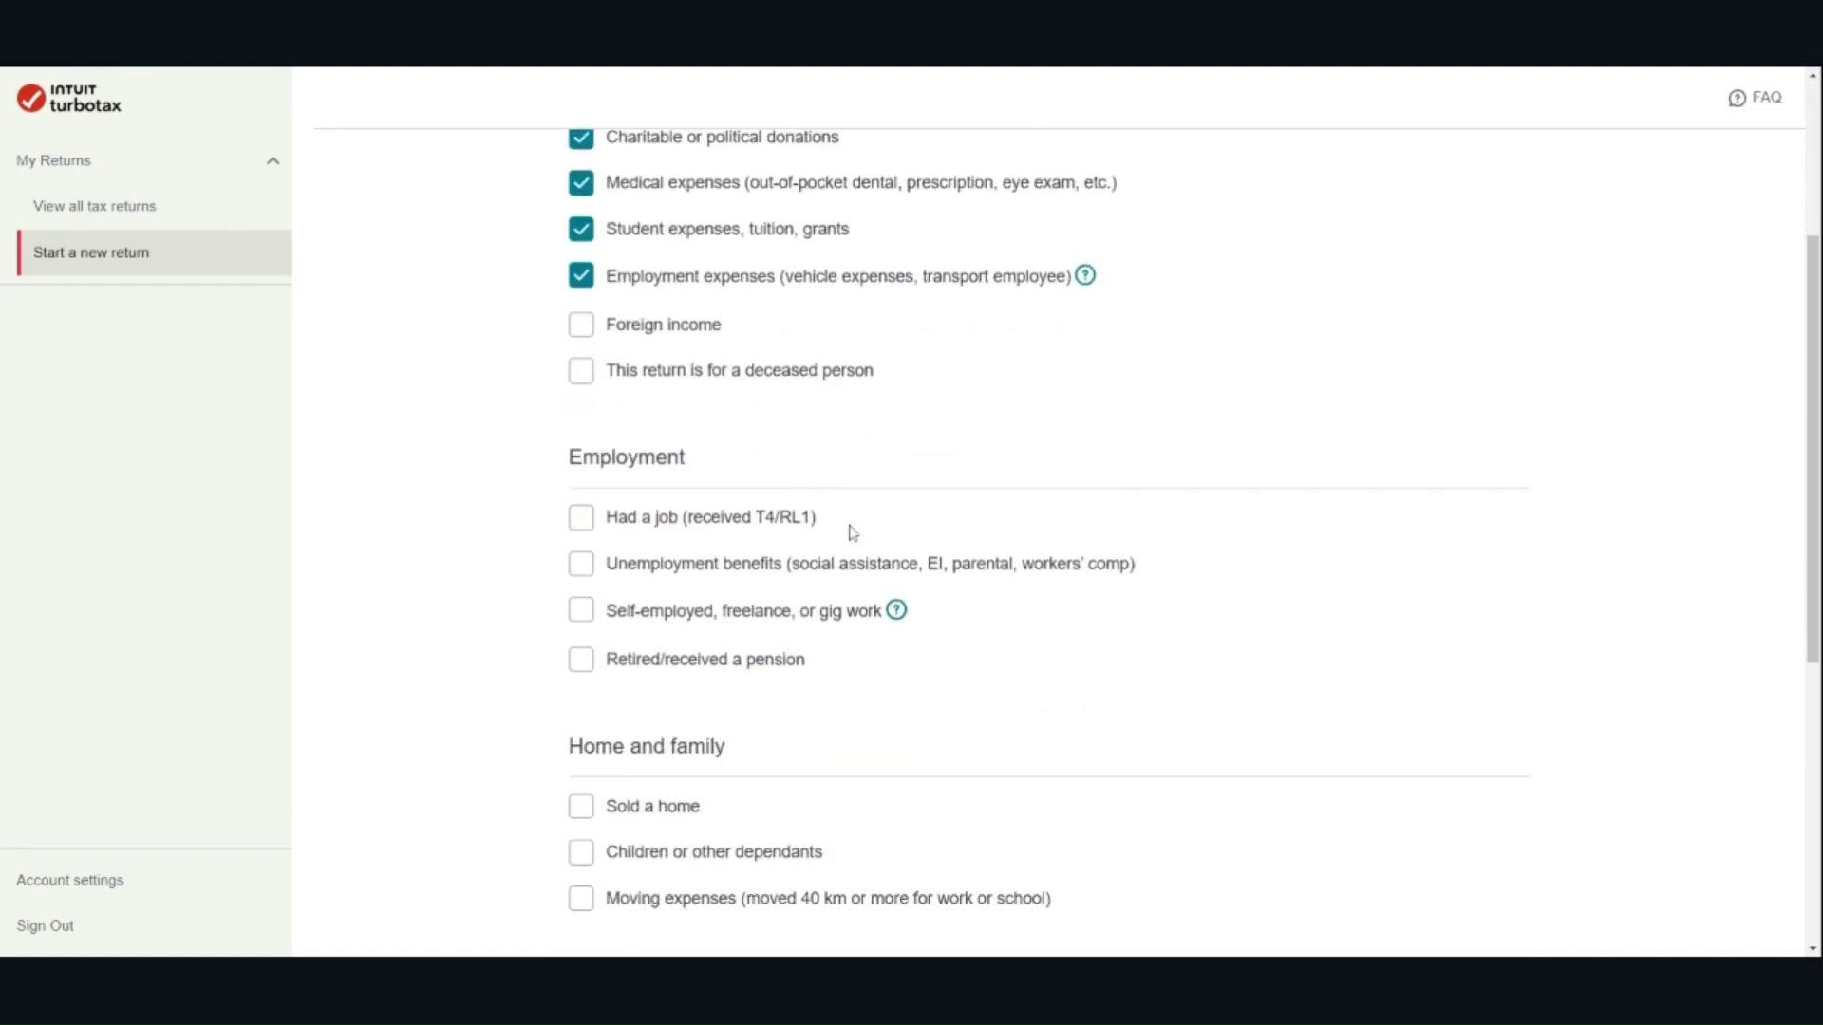
pyautogui.click(604, 468)
pyautogui.scroll(-5, 1387, 561)
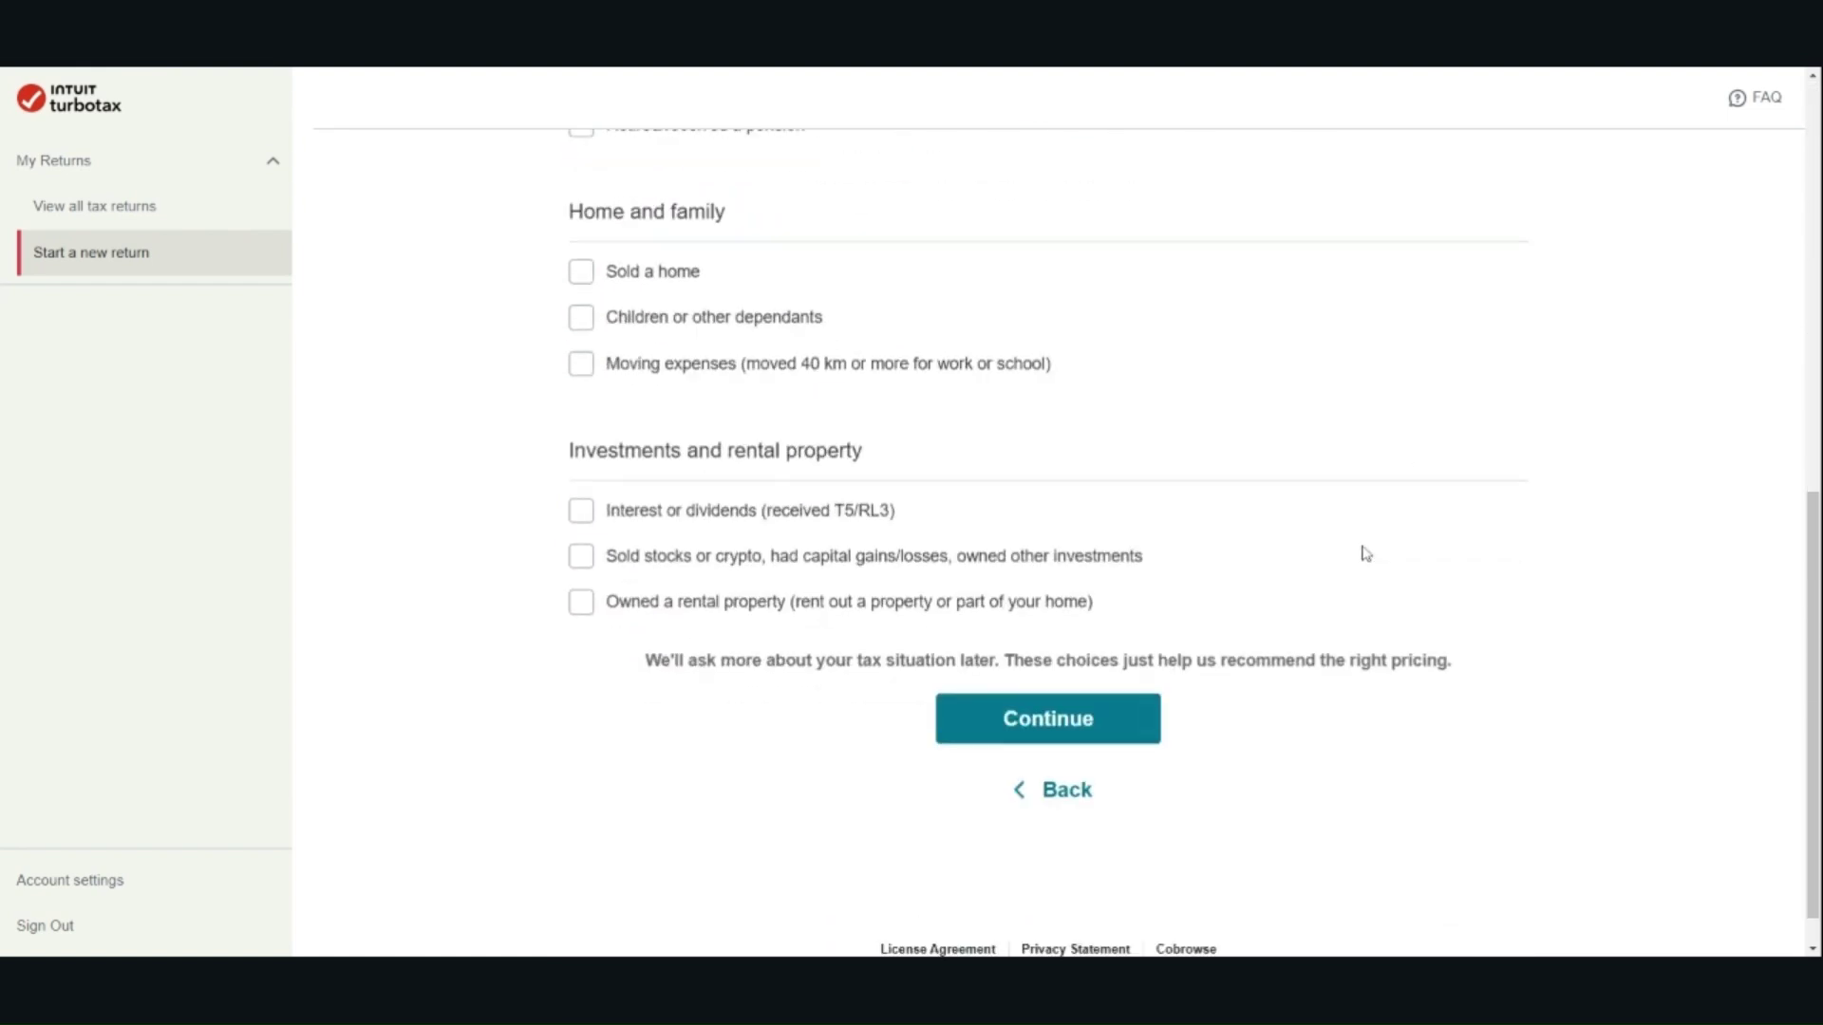
pyautogui.scroll(-1, 1359, 550)
pyautogui.click(582, 464)
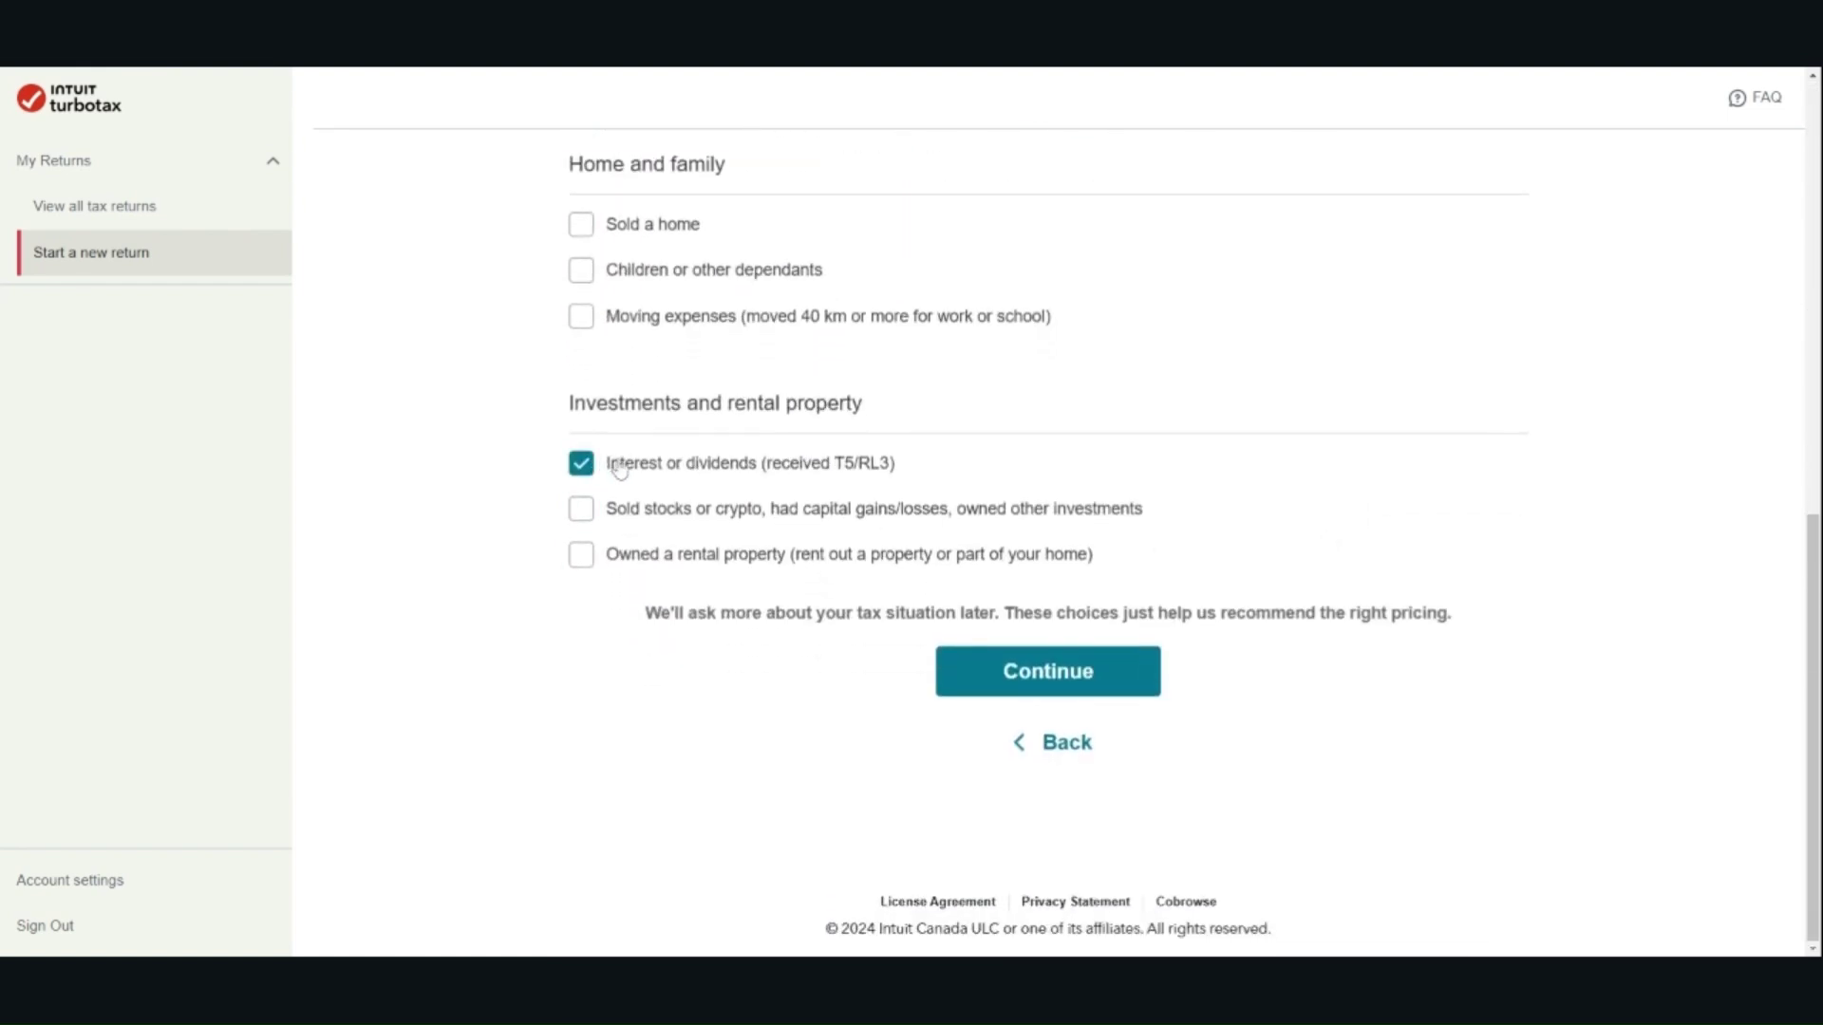
pyautogui.click(1126, 689)
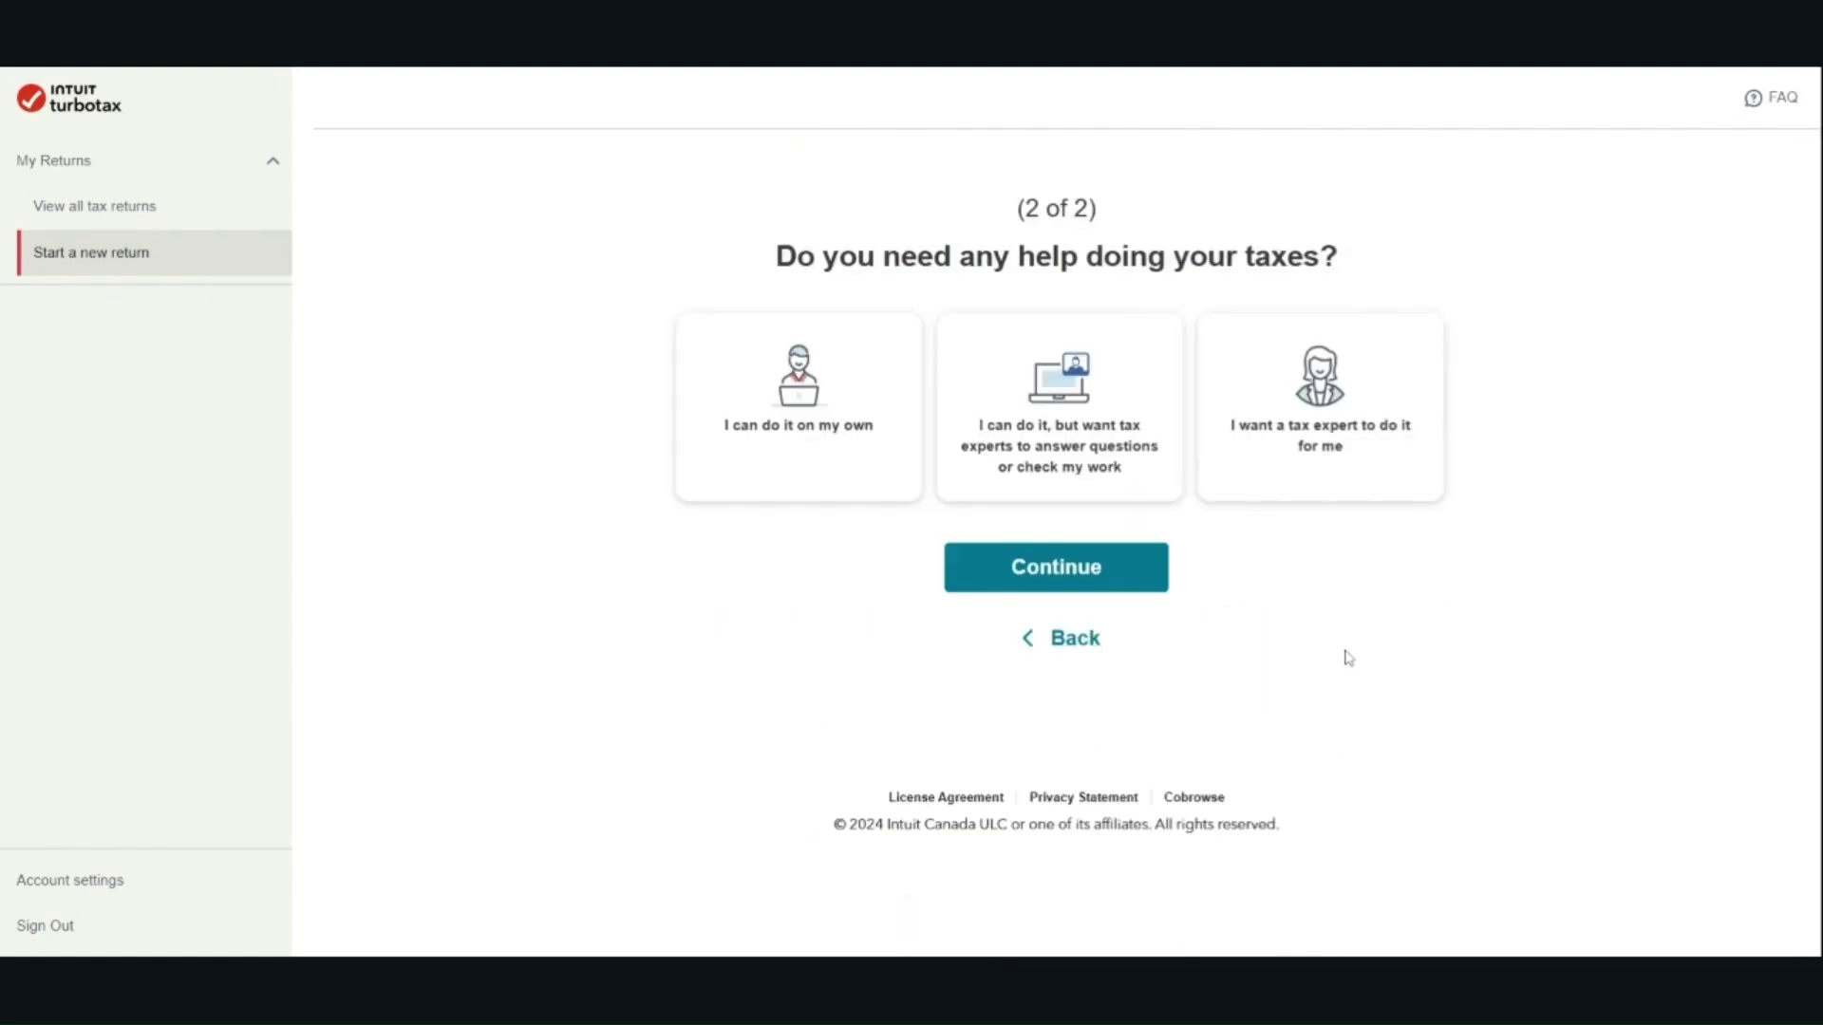
# Choose to file on my own and start the recommended Deluxe product for free
pyautogui.click(774, 422)
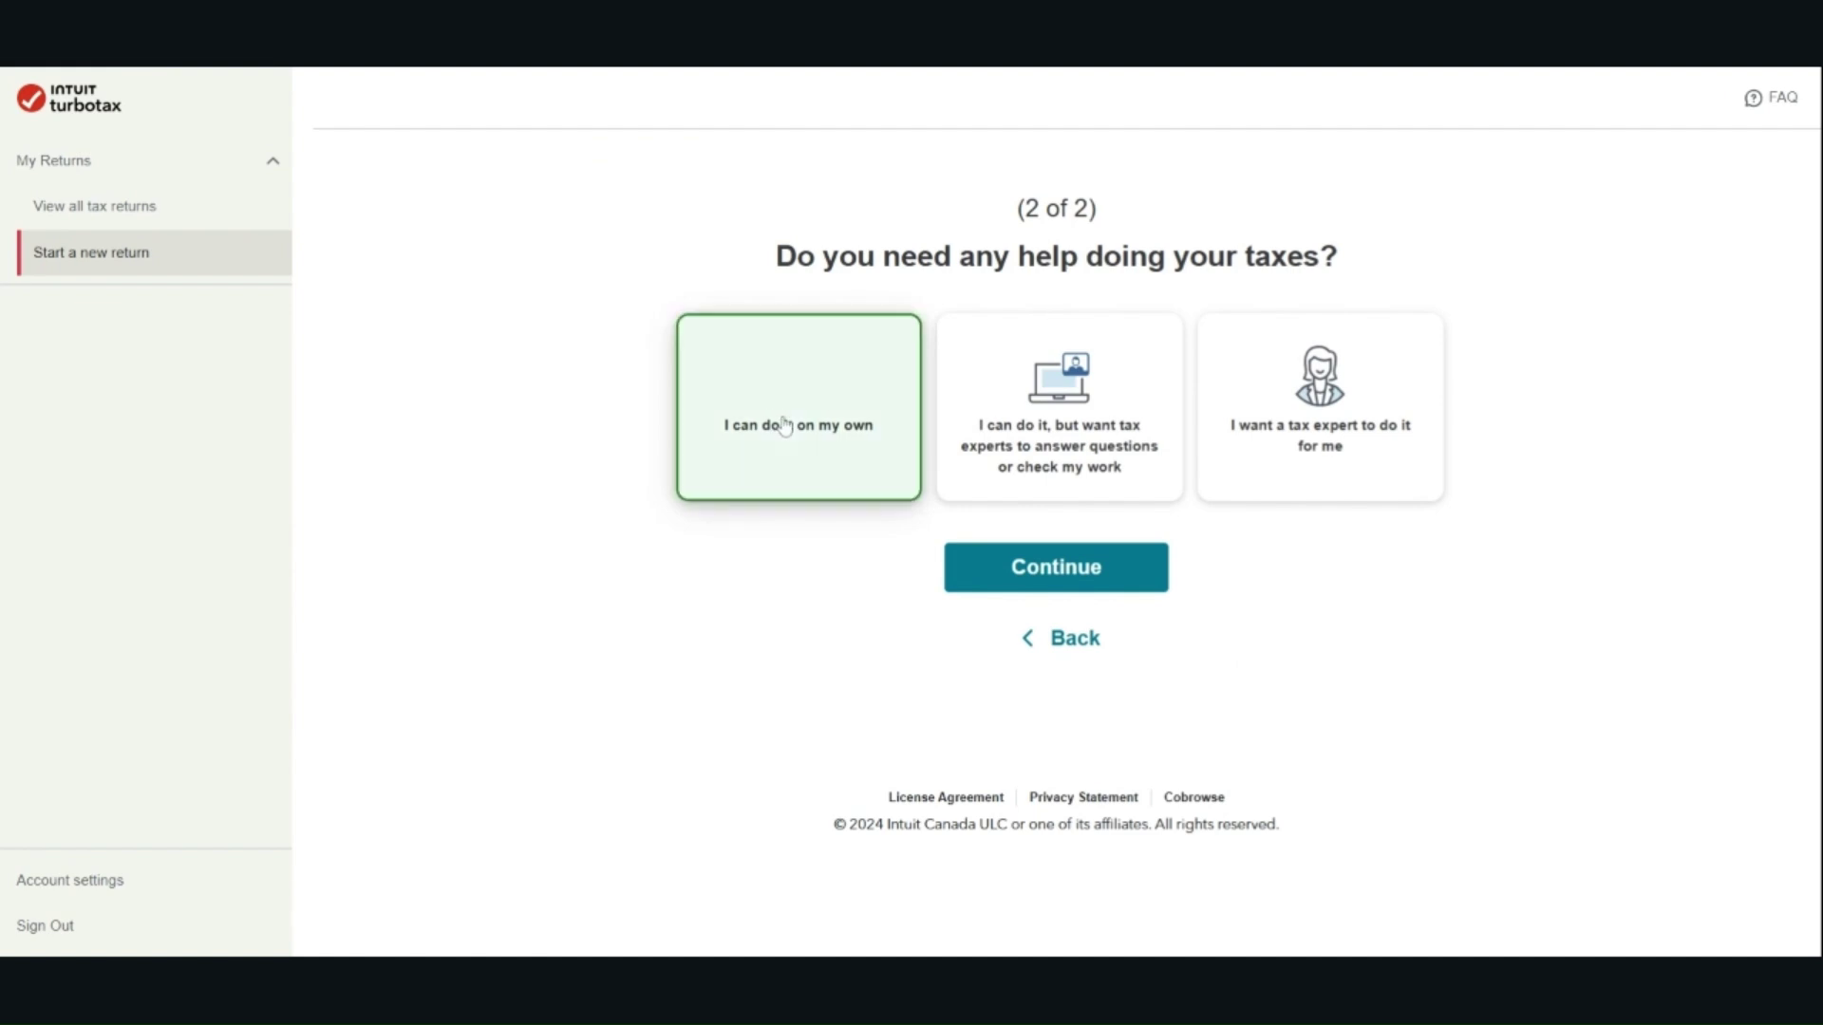
pyautogui.click(1040, 587)
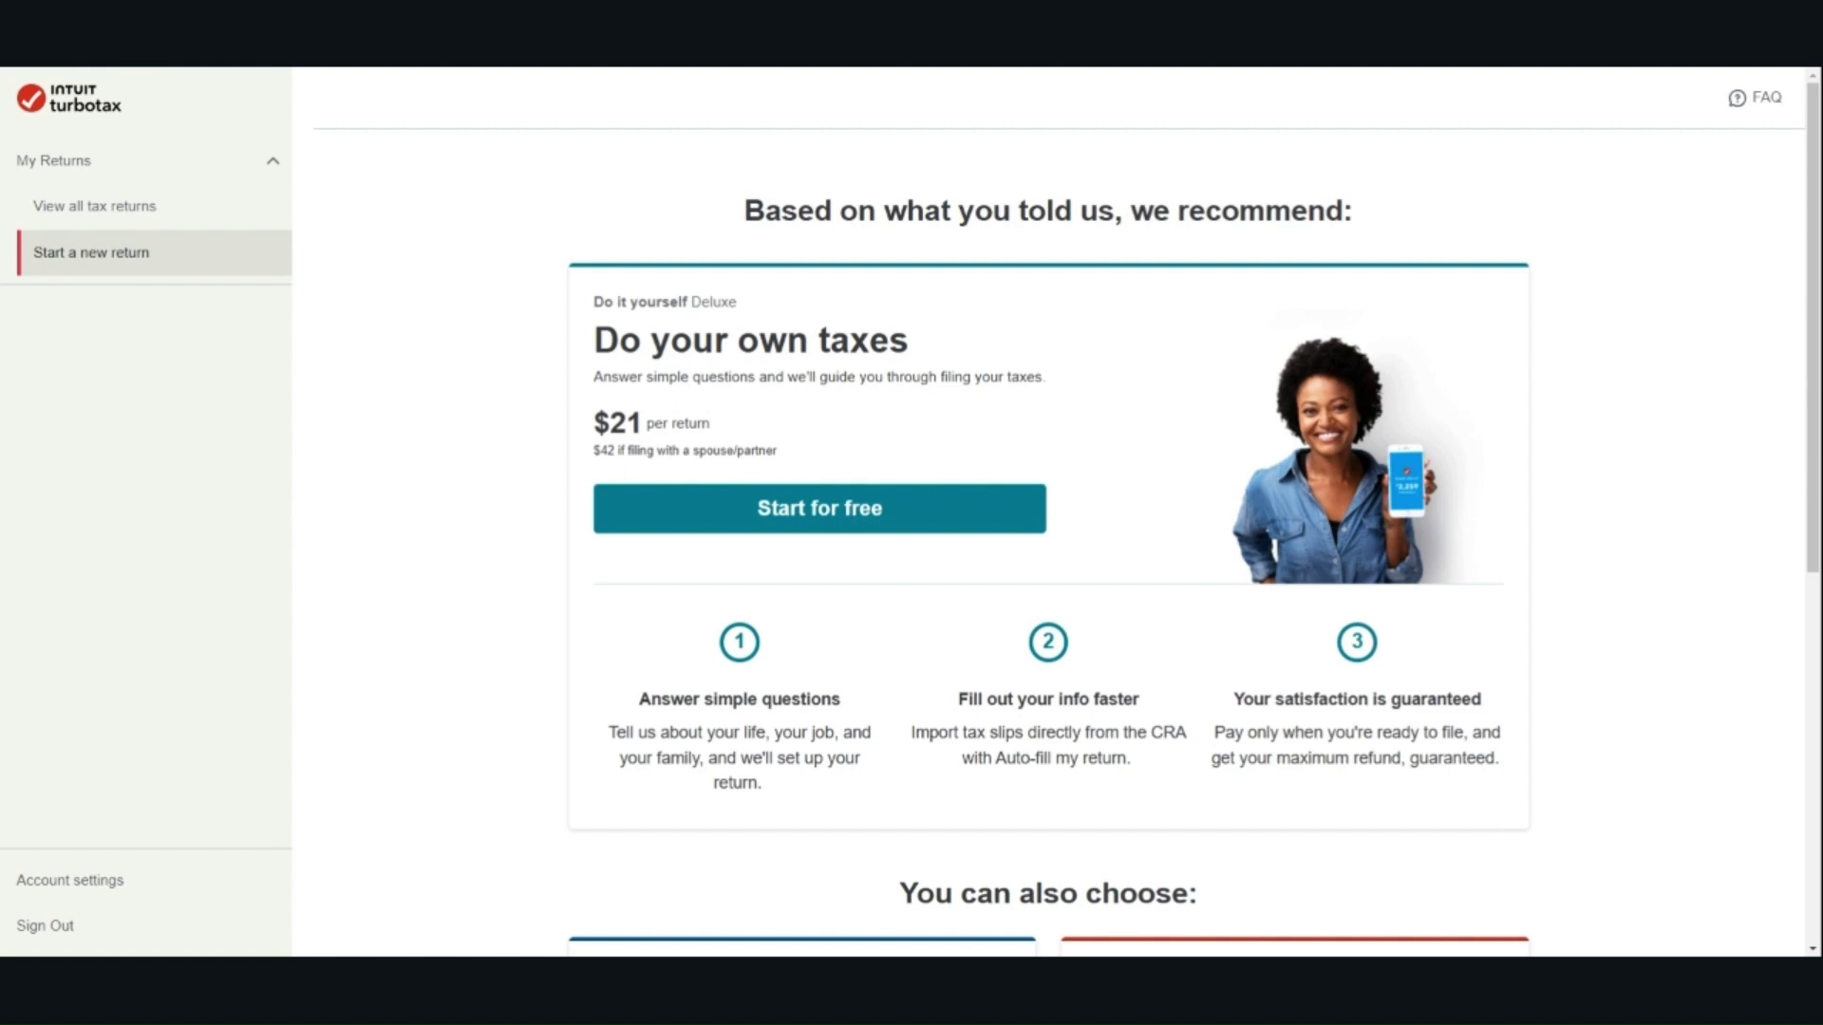
pyautogui.click(861, 512)
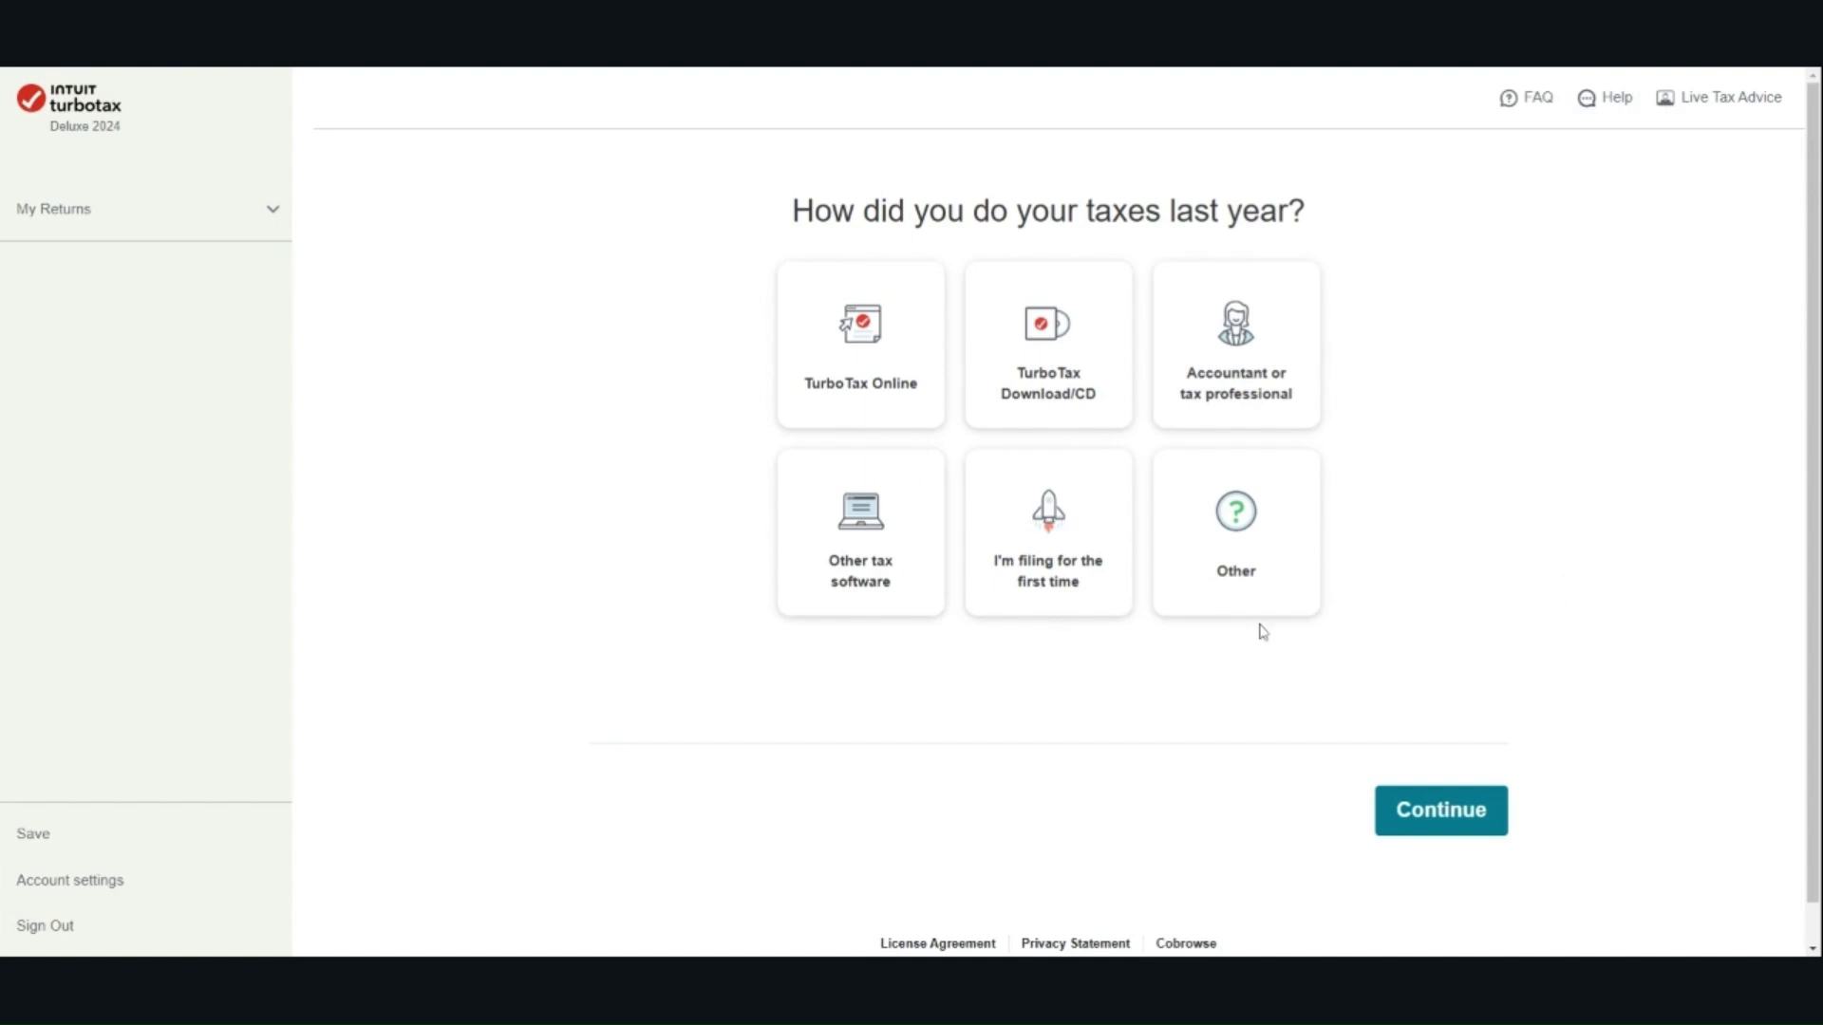
# Record other tax software for last year and prepare the return for my spouse/partner and me
pyautogui.click(926, 574)
pyautogui.click(1474, 897)
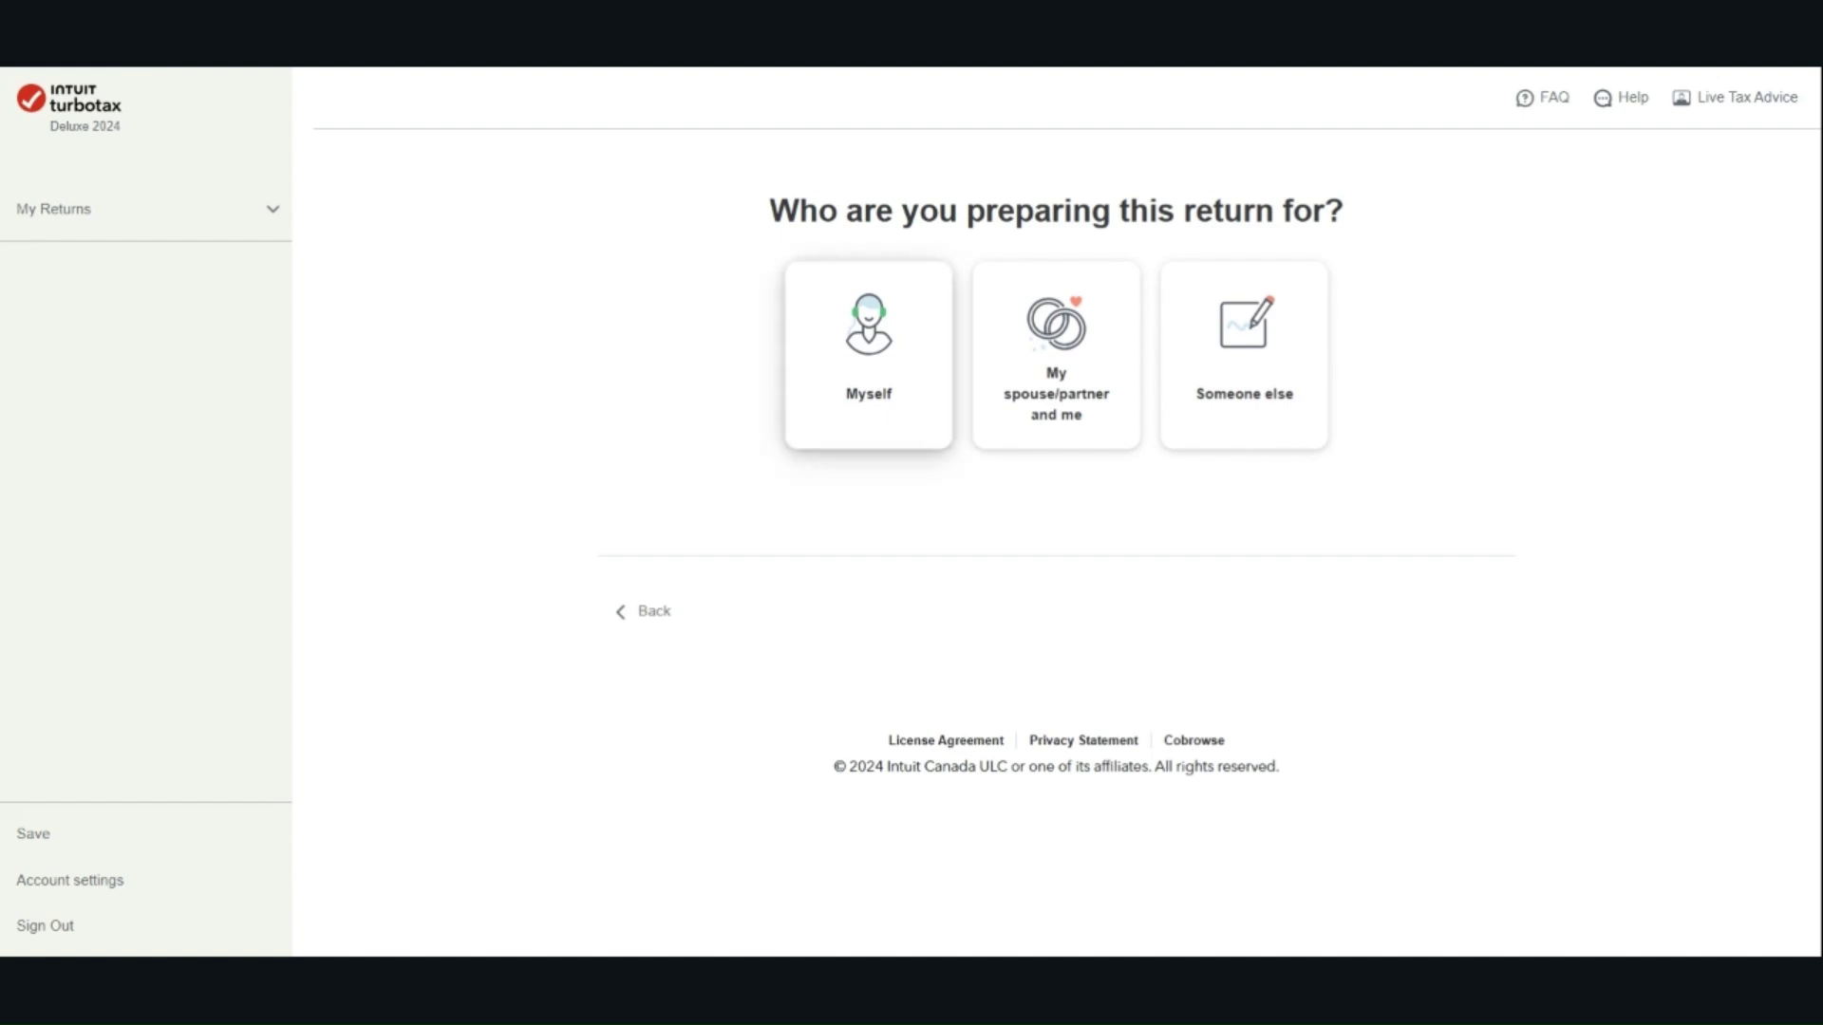
pyautogui.click(1052, 397)
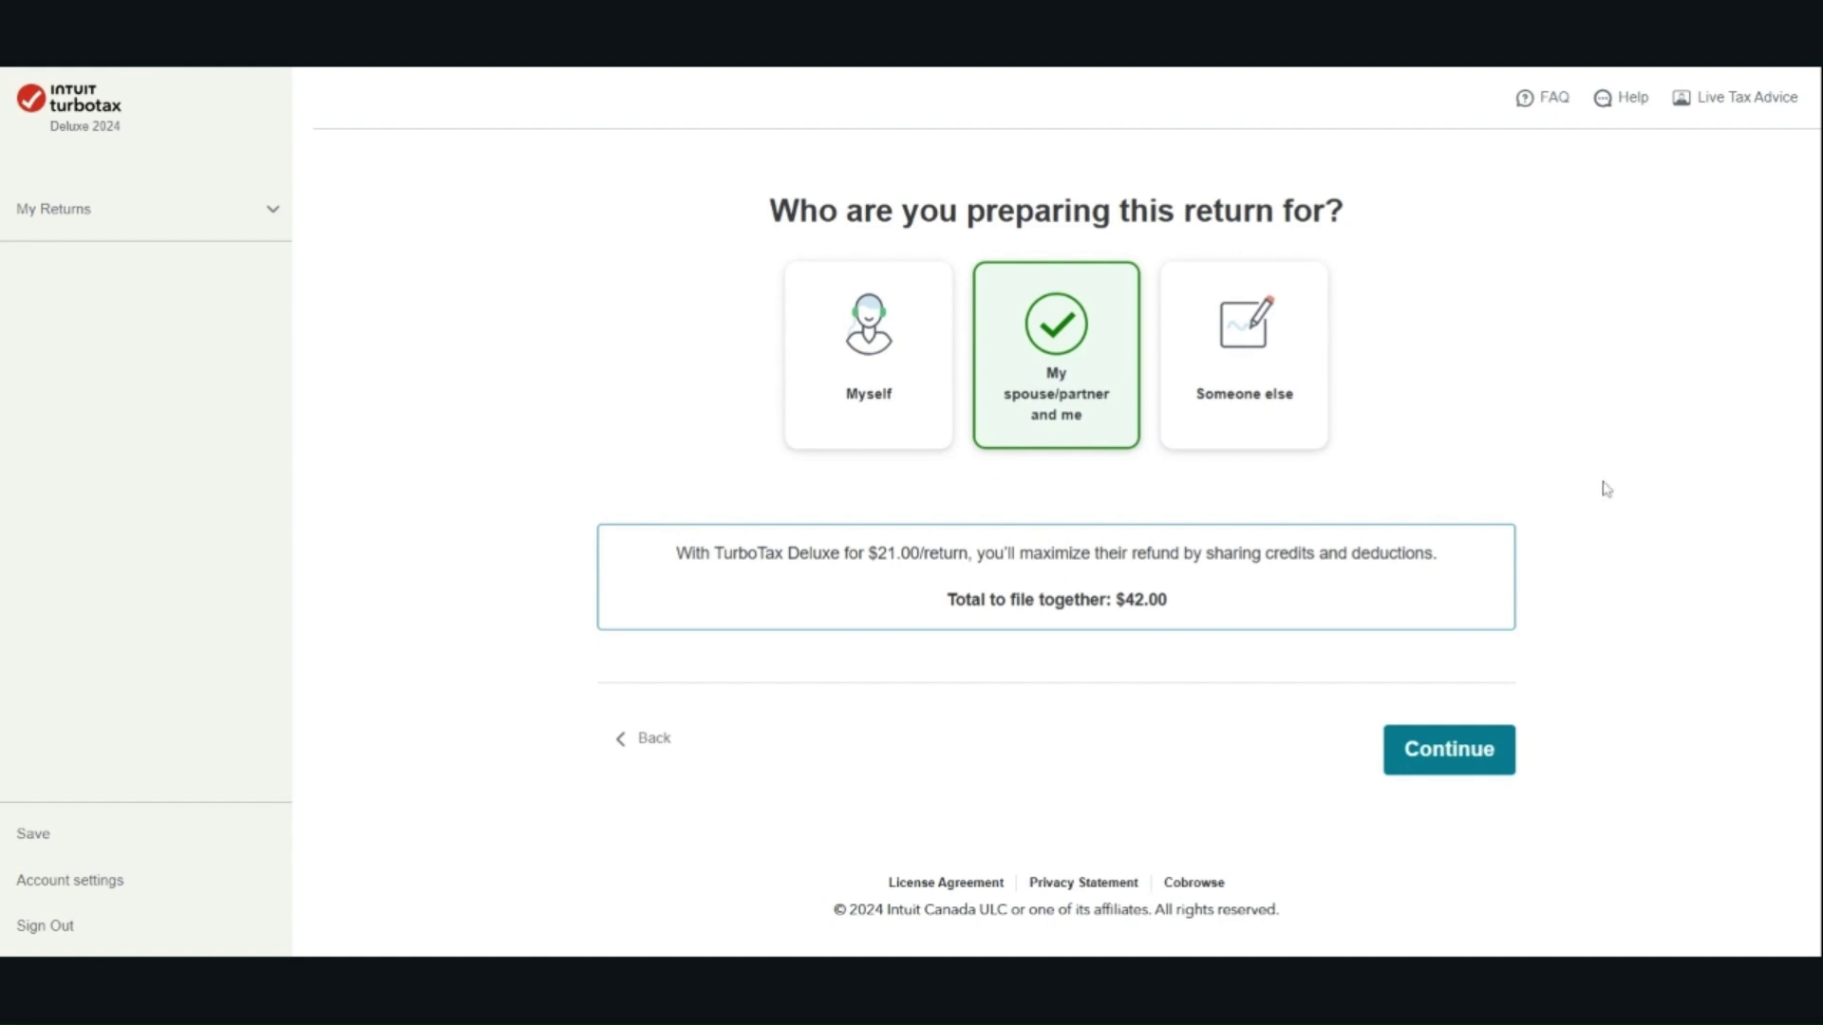
pyautogui.click(1461, 759)
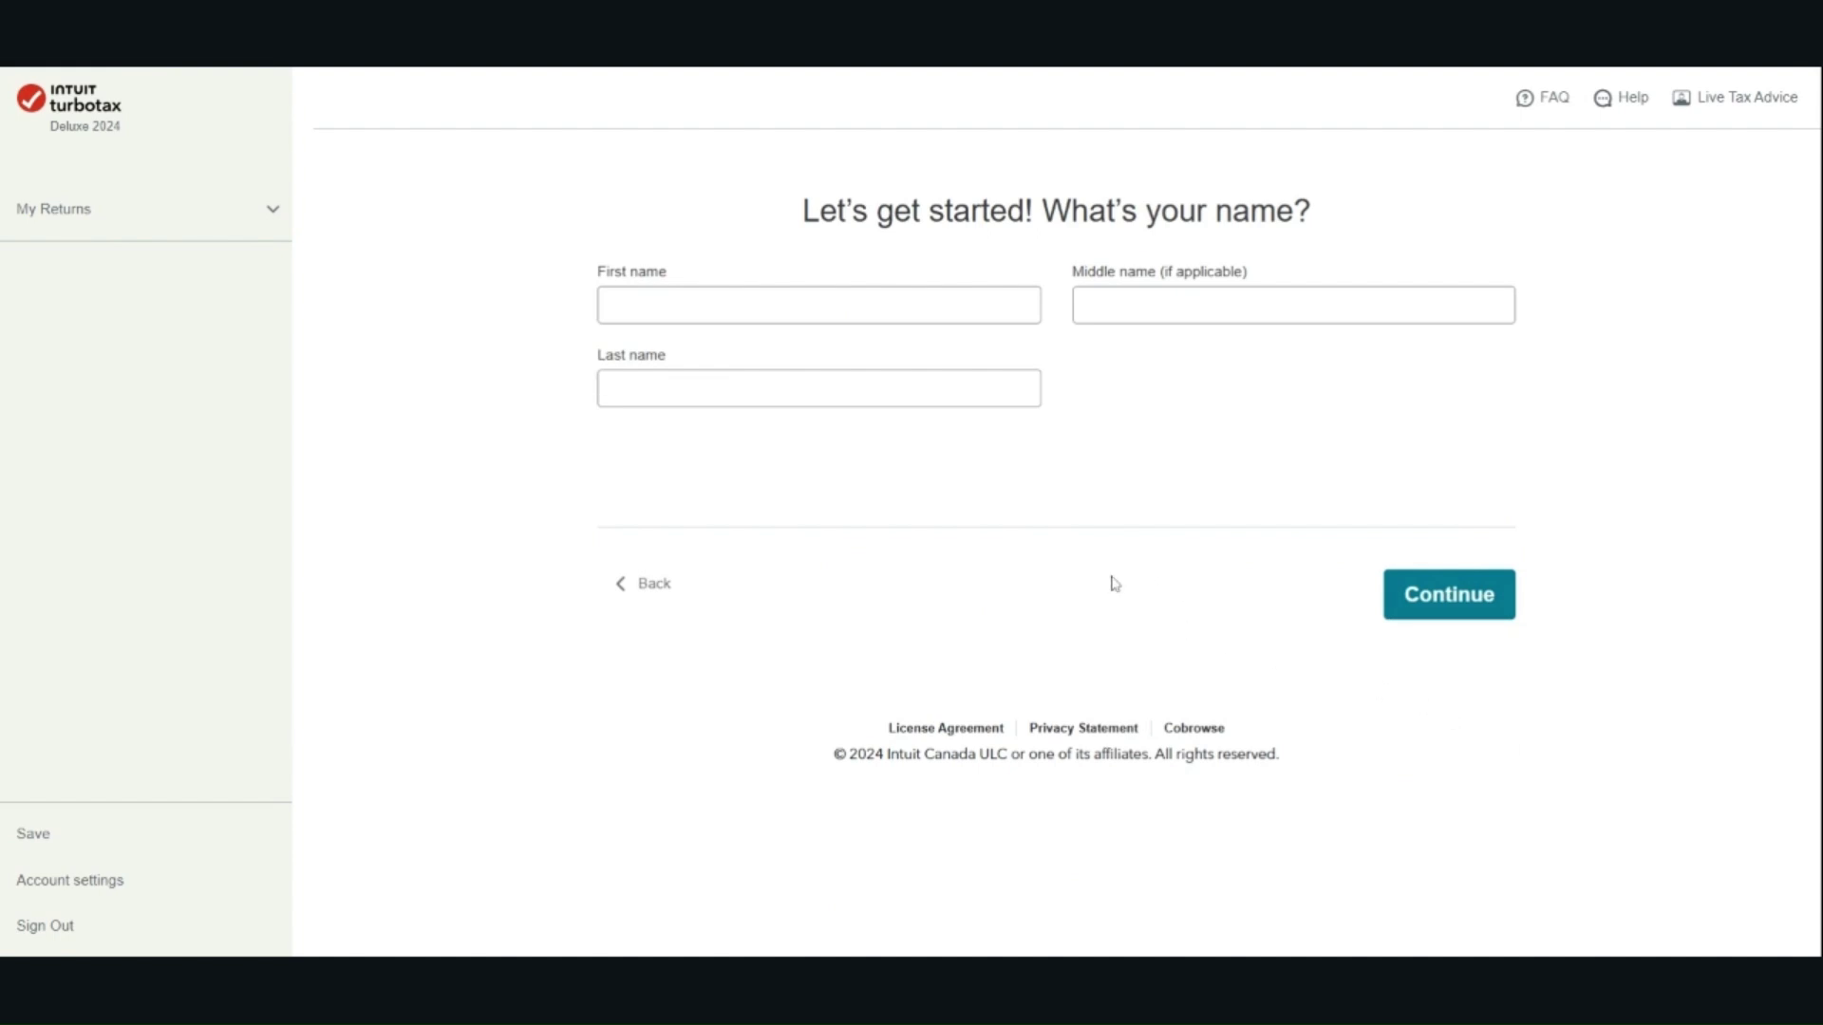
# Enter the first spouse's first name and last-name initial
pyautogui.click(702, 310)
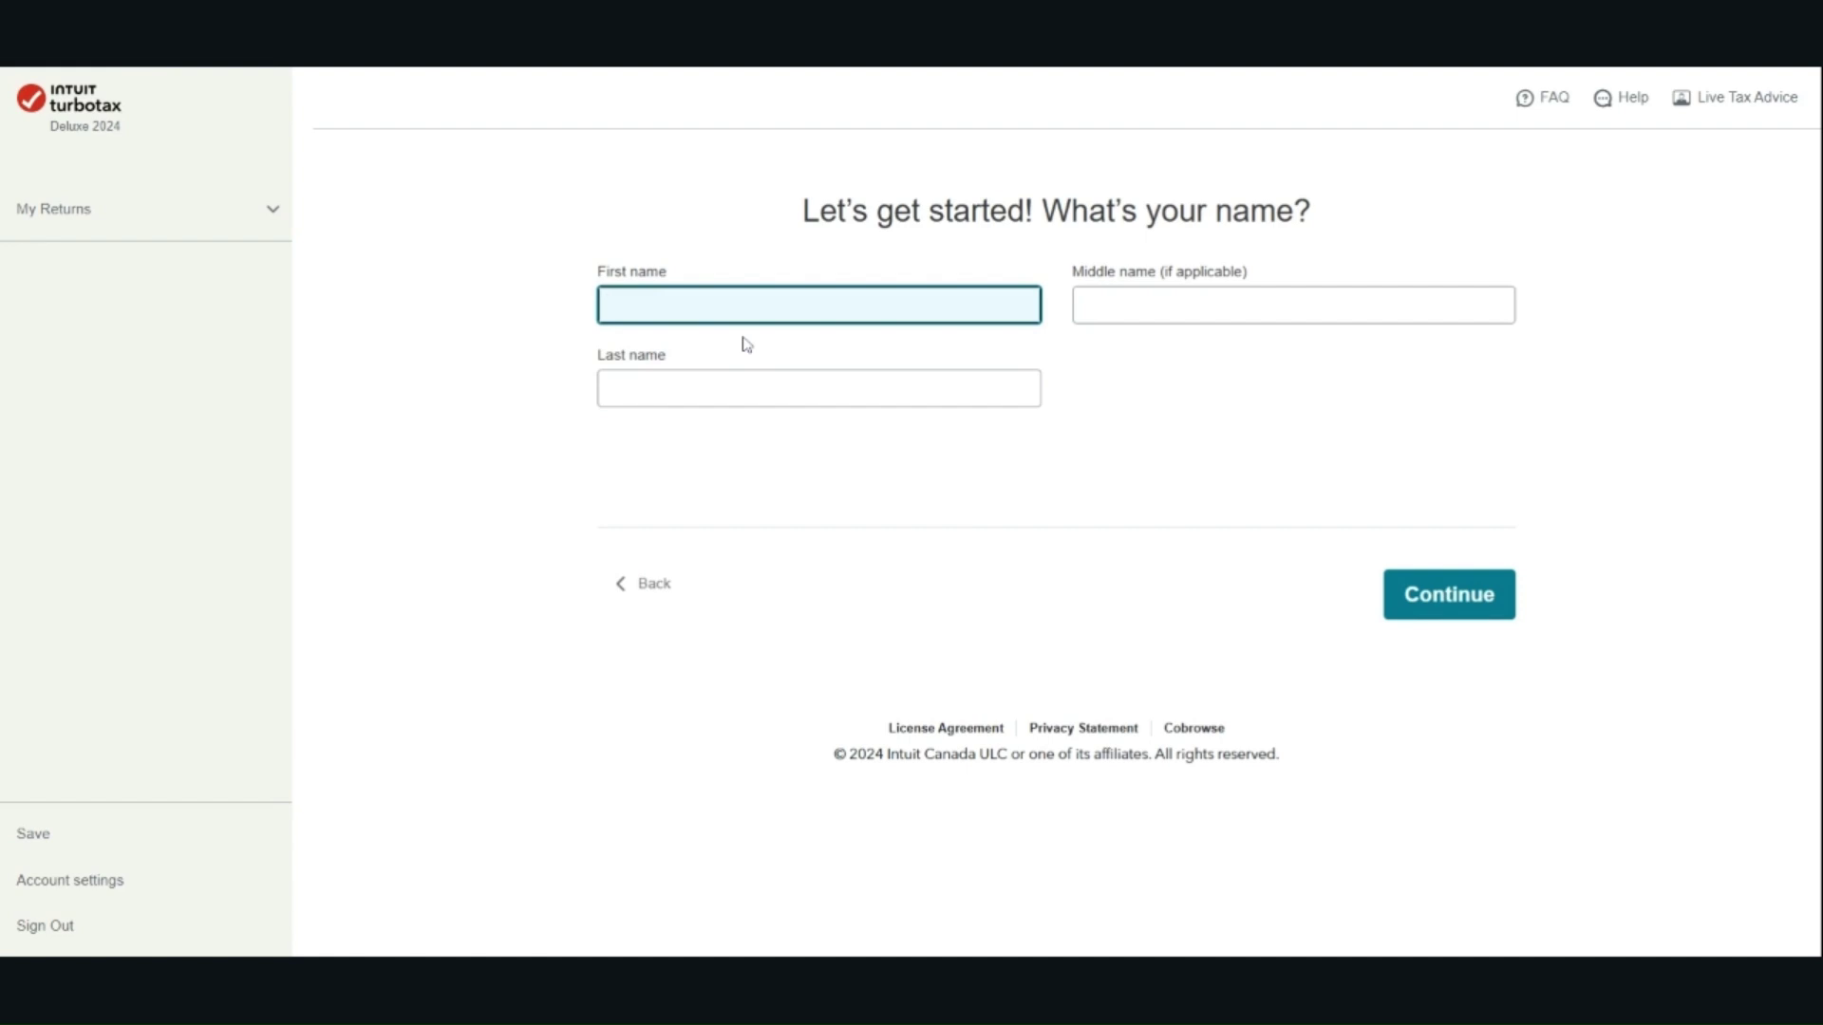
pyautogui.write('Zoey')
pyautogui.press('Tab')
pyautogui.press('Tab')
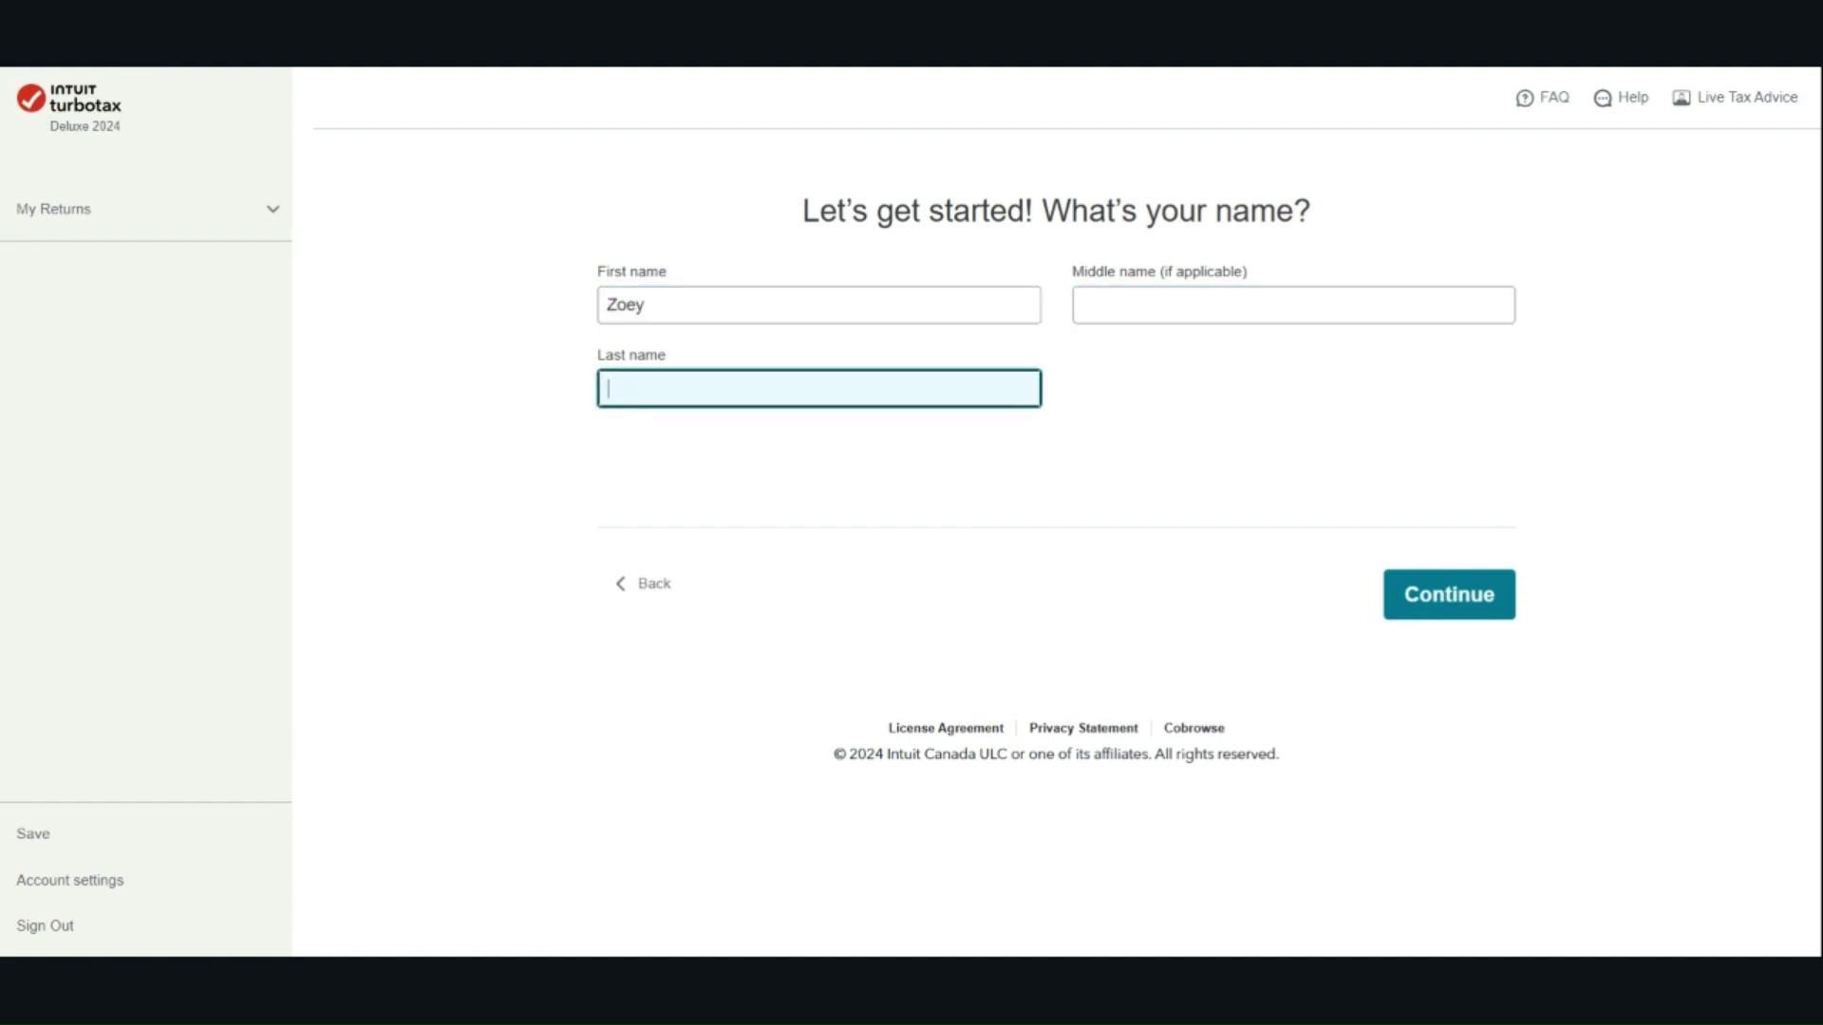
pyautogui.write('S')
pyautogui.click(1483, 591)
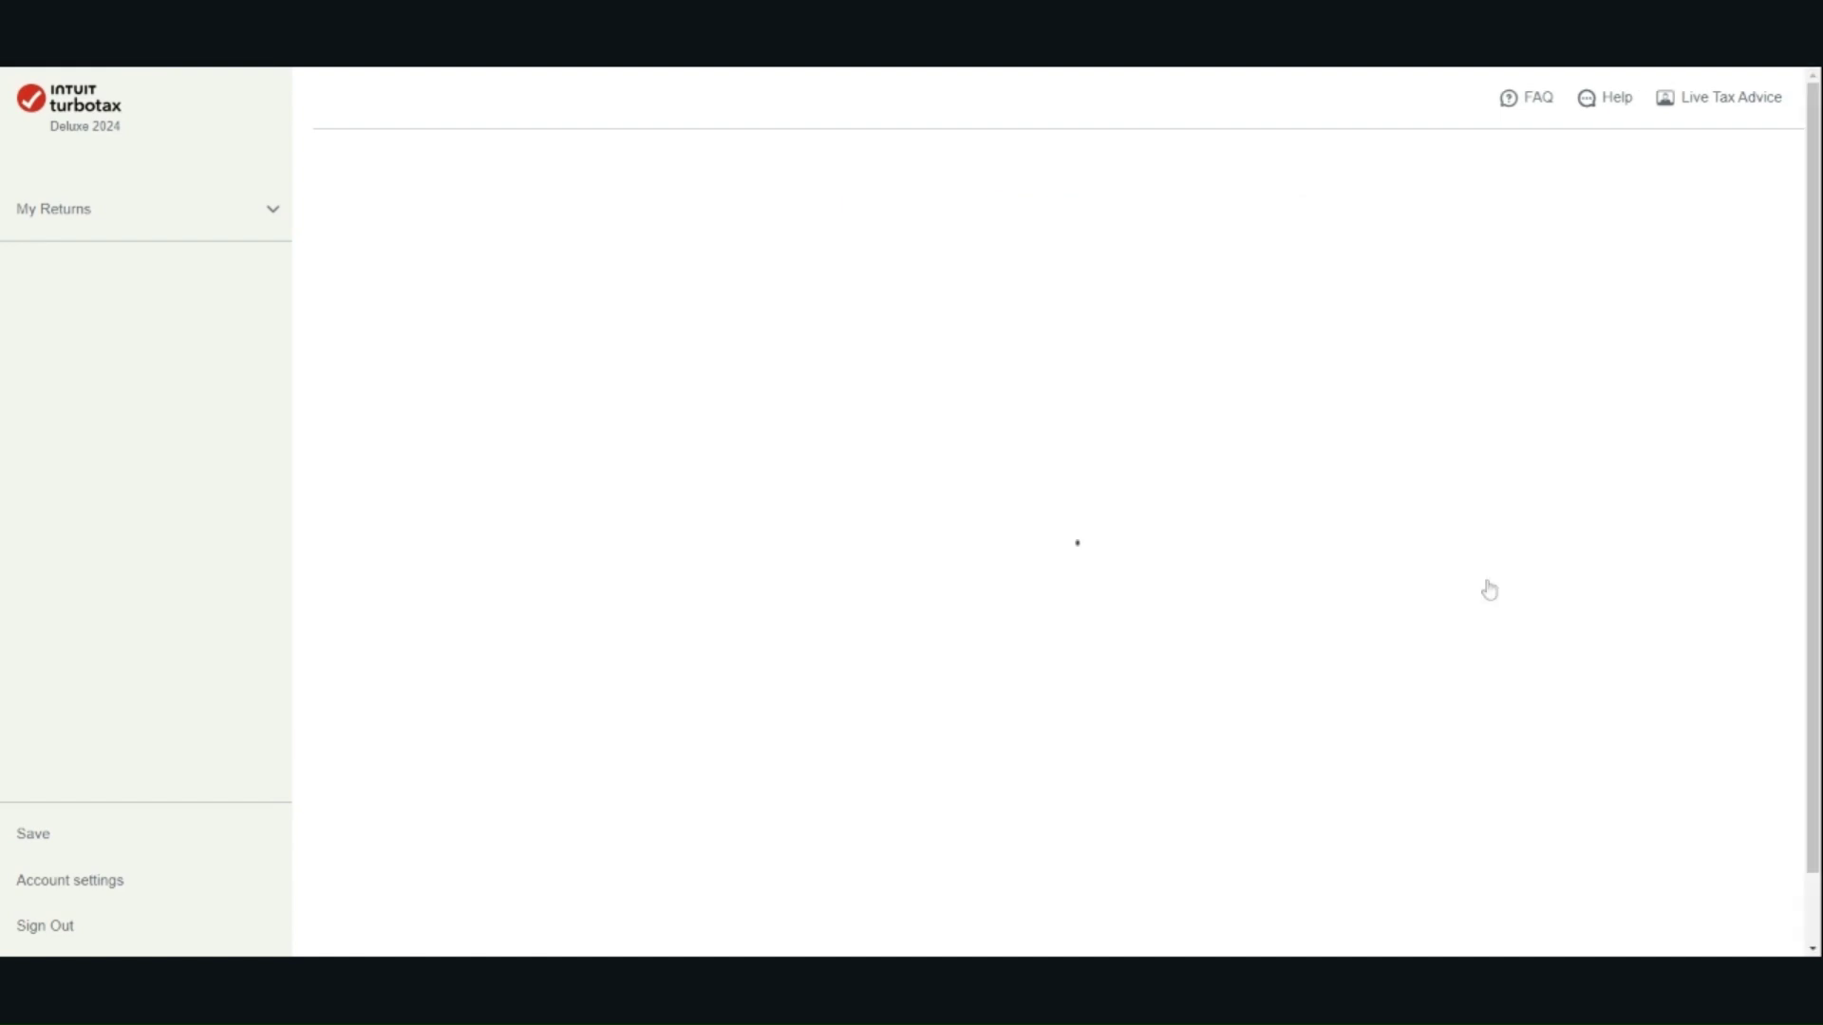
# Enter the spouse's first name and set status to Married, not married in 2024
pyautogui.write('Vince')
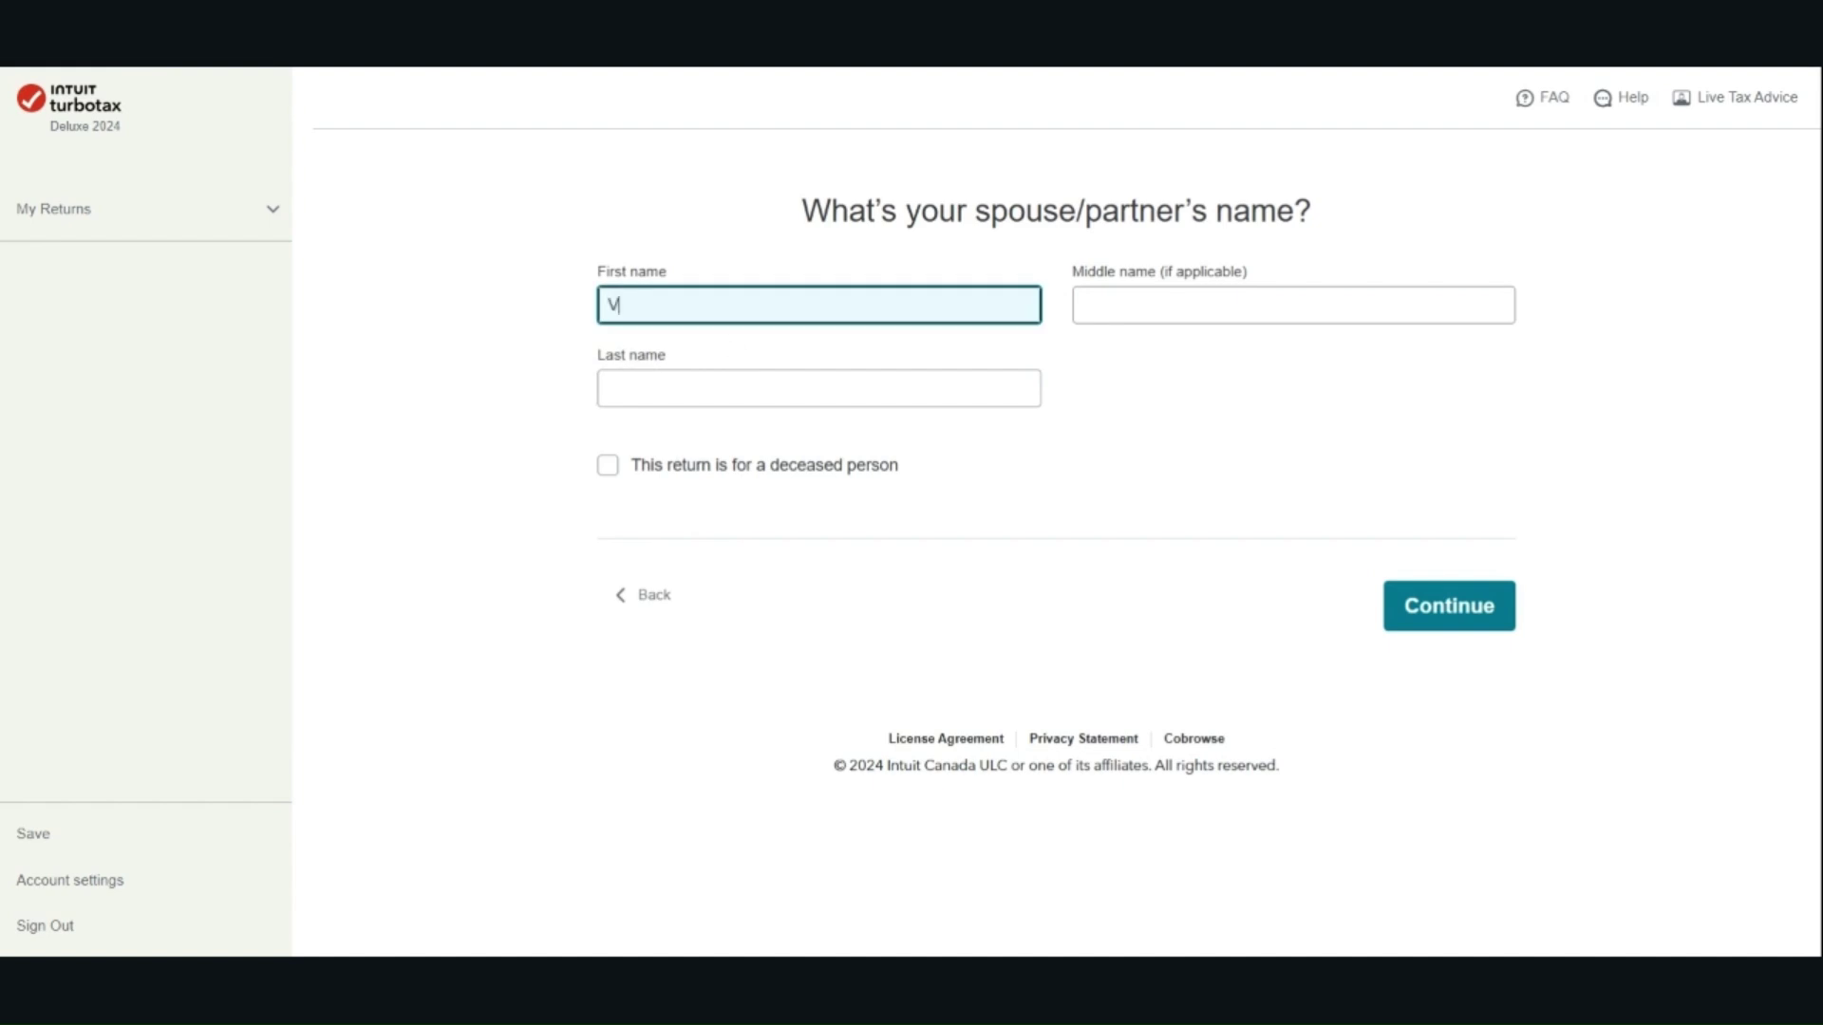
pyautogui.press('Tab')
pyautogui.press('Tab')
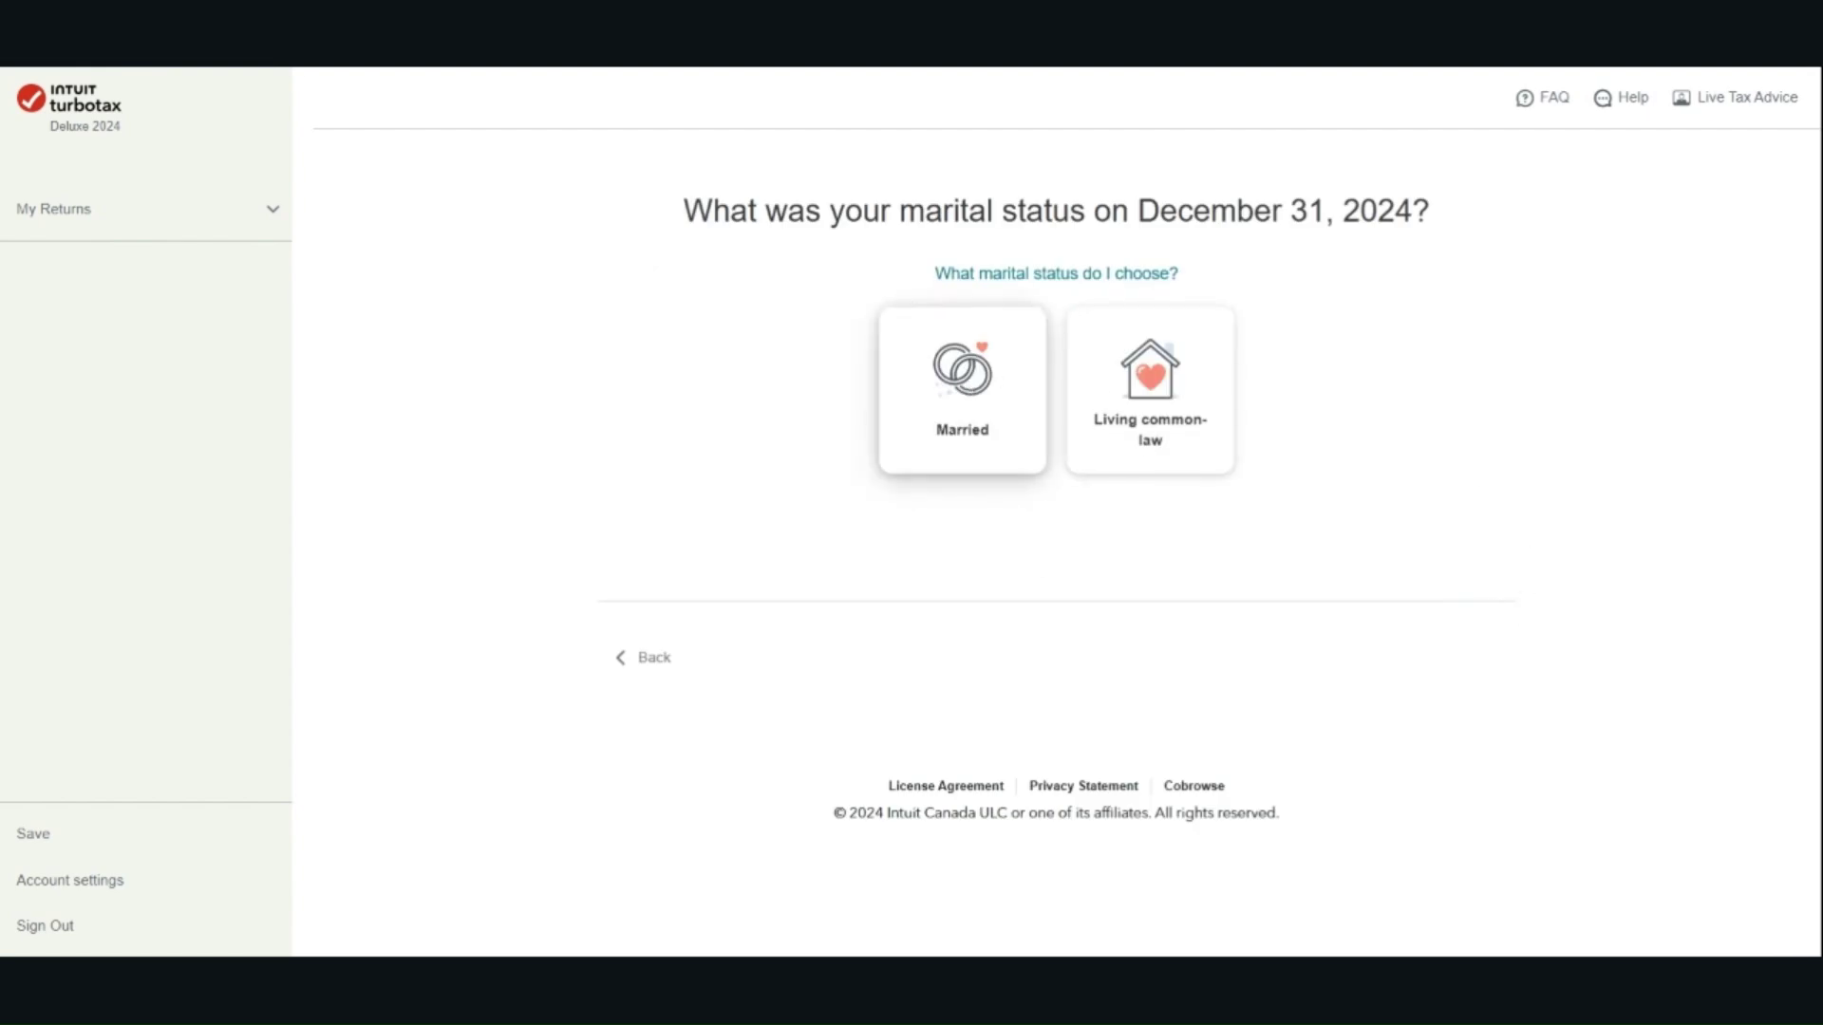
pyautogui.click(968, 391)
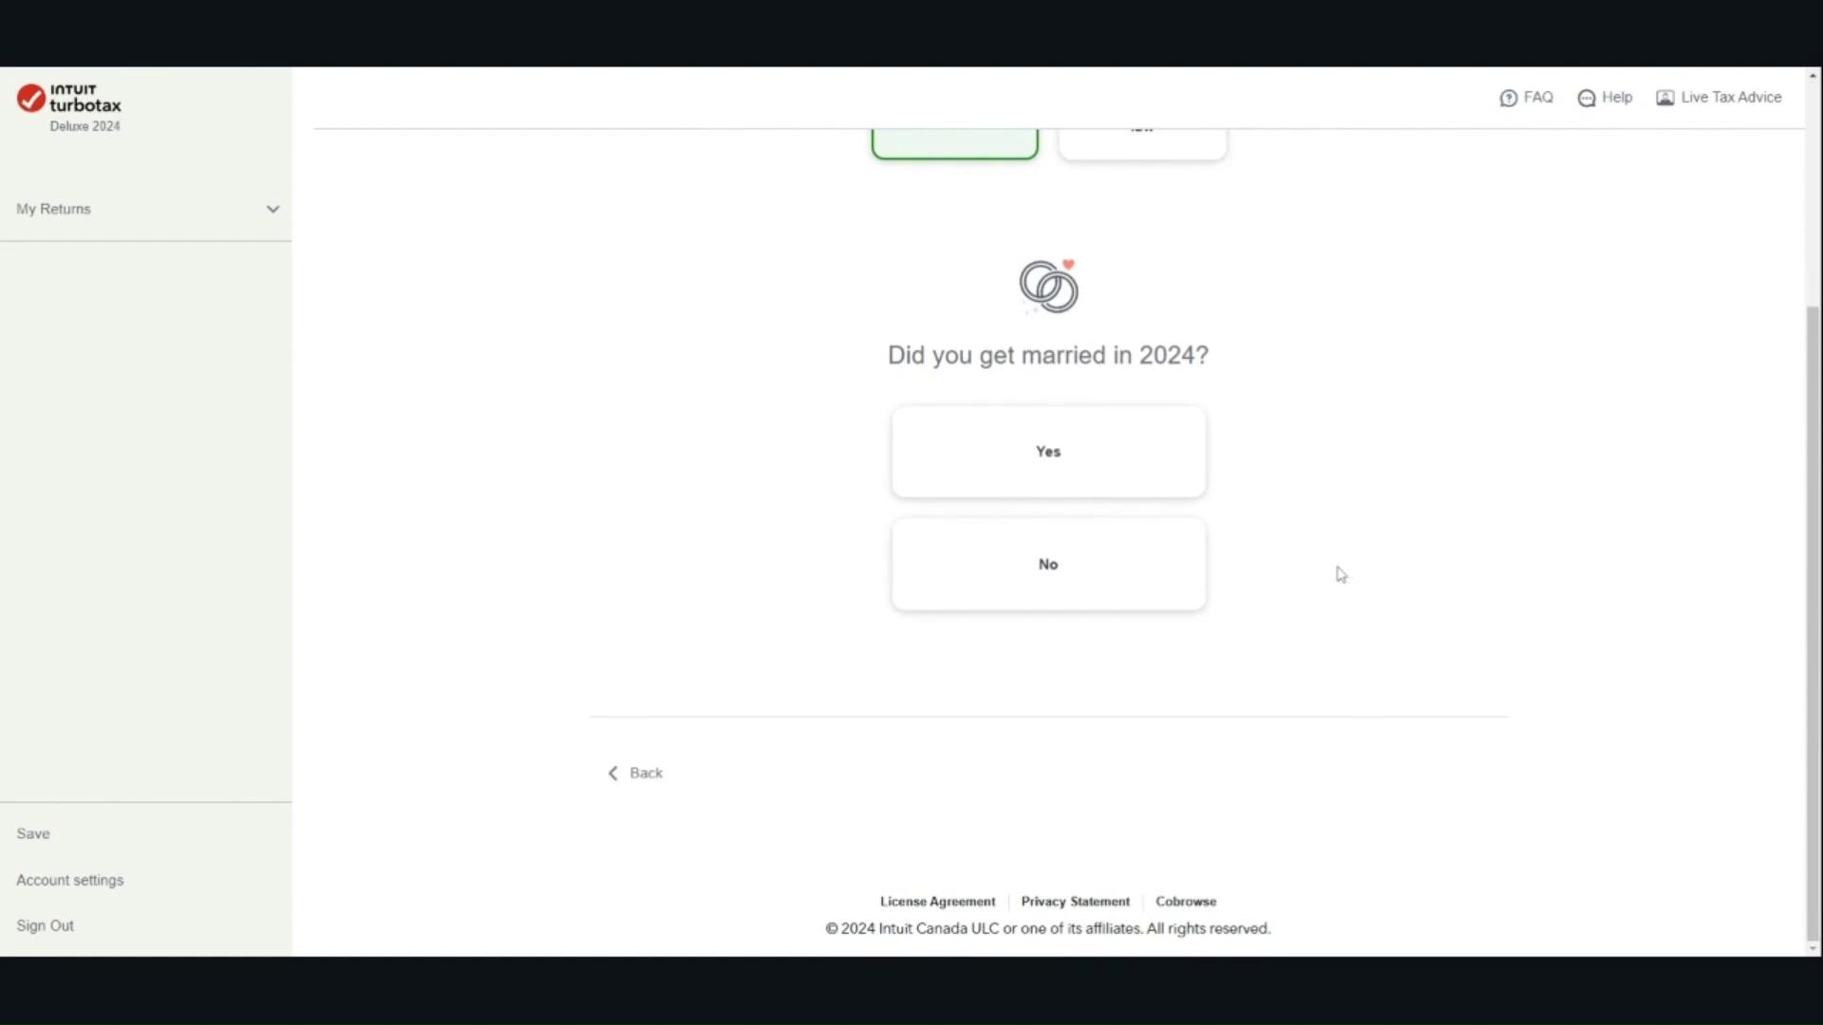
pyautogui.click(1122, 585)
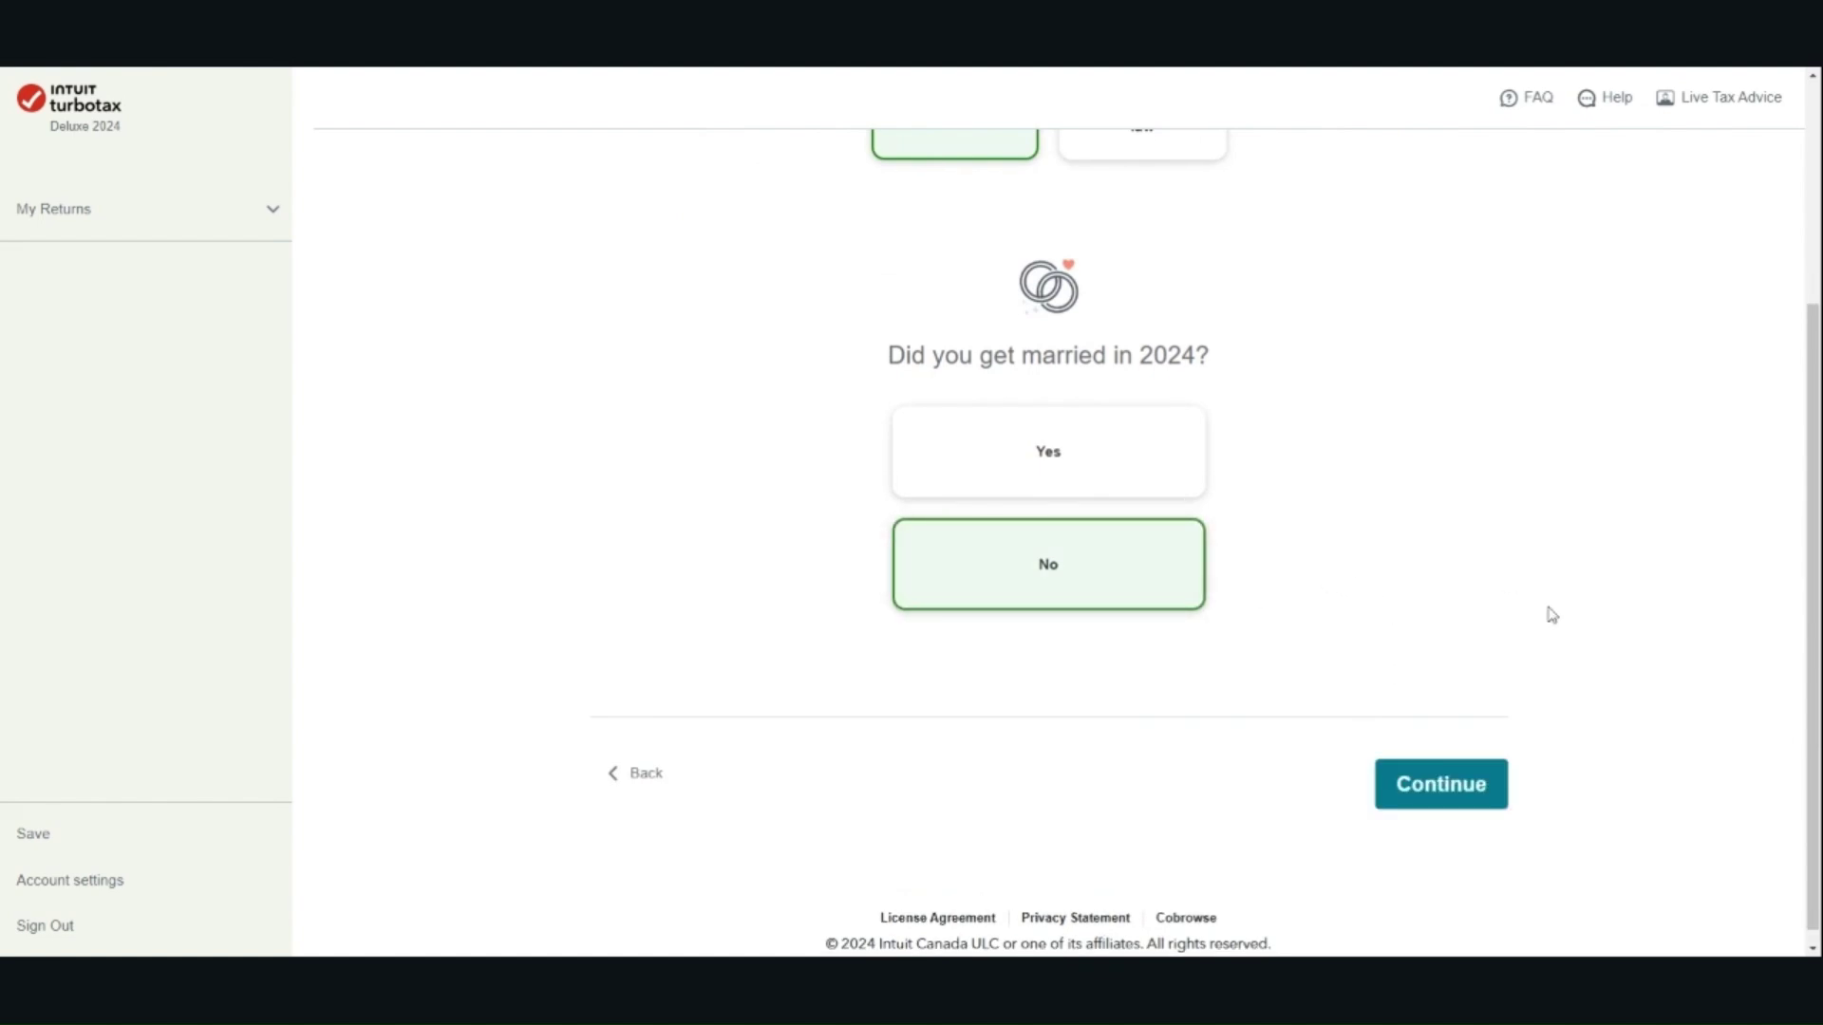
pyautogui.click(1452, 785)
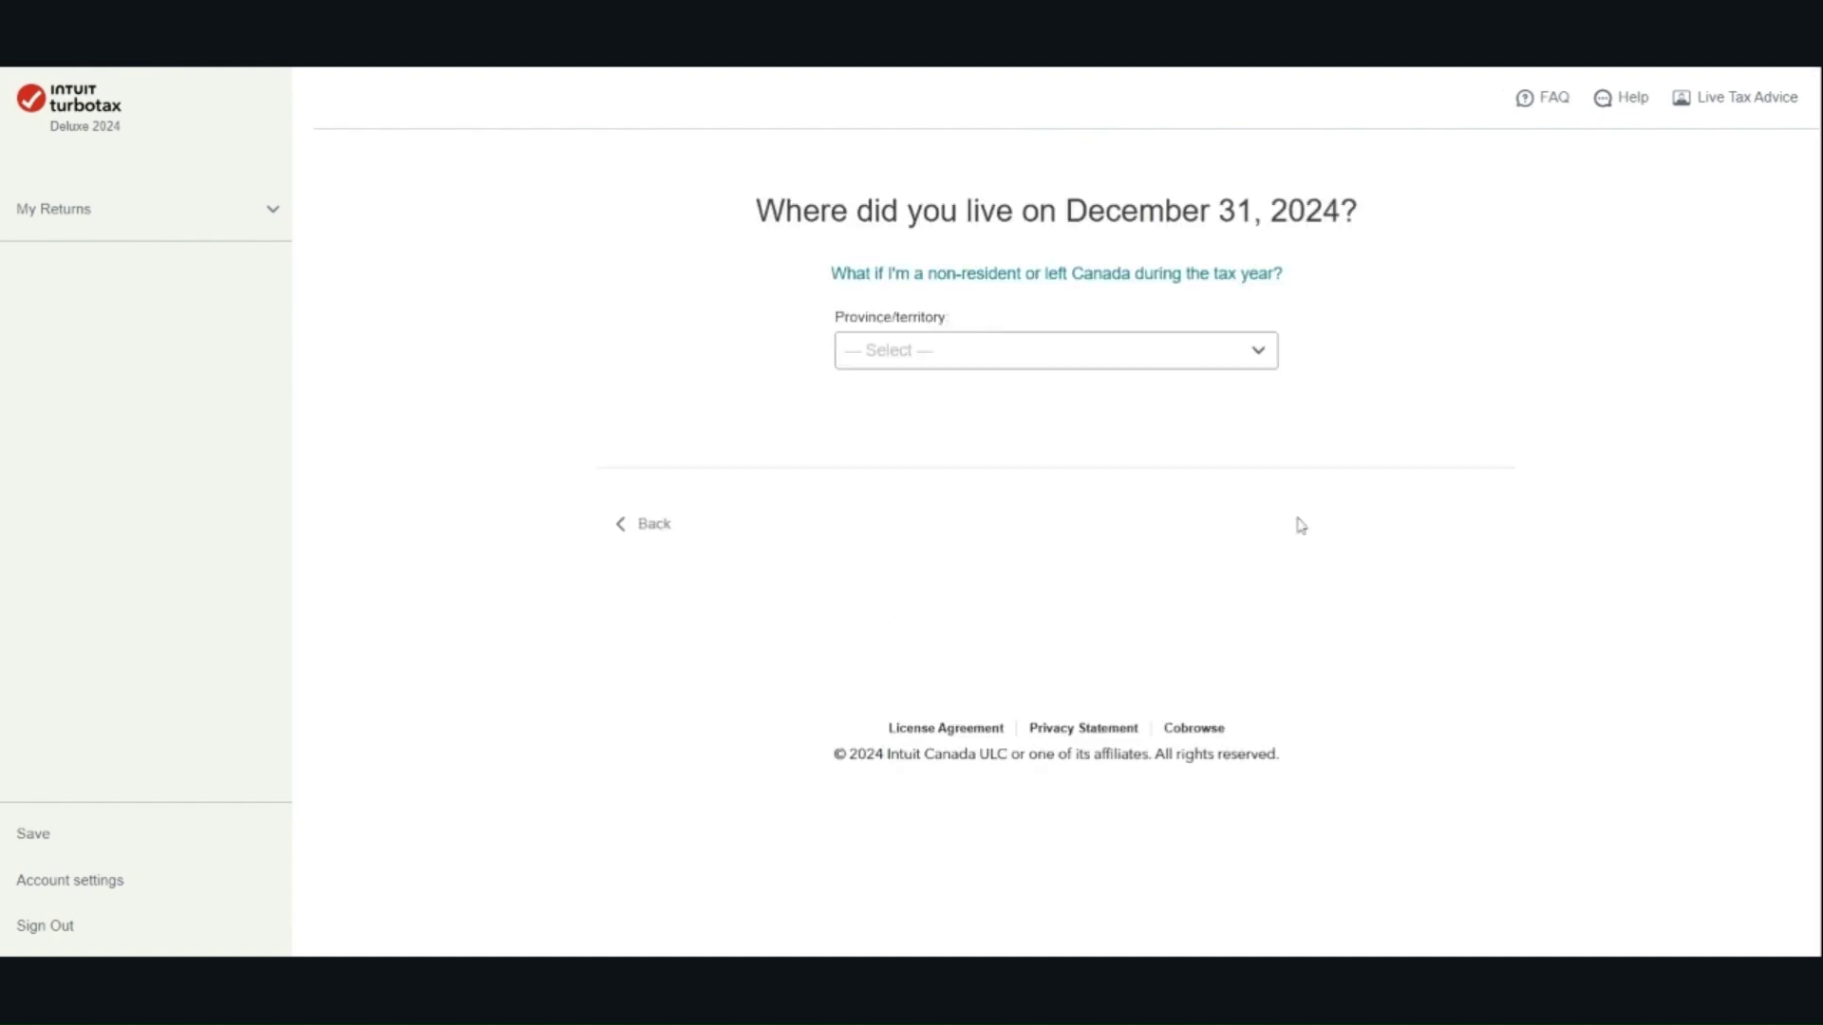
# Set Alberta as the province of residence
pyautogui.click(1070, 366)
pyautogui.click(1012, 389)
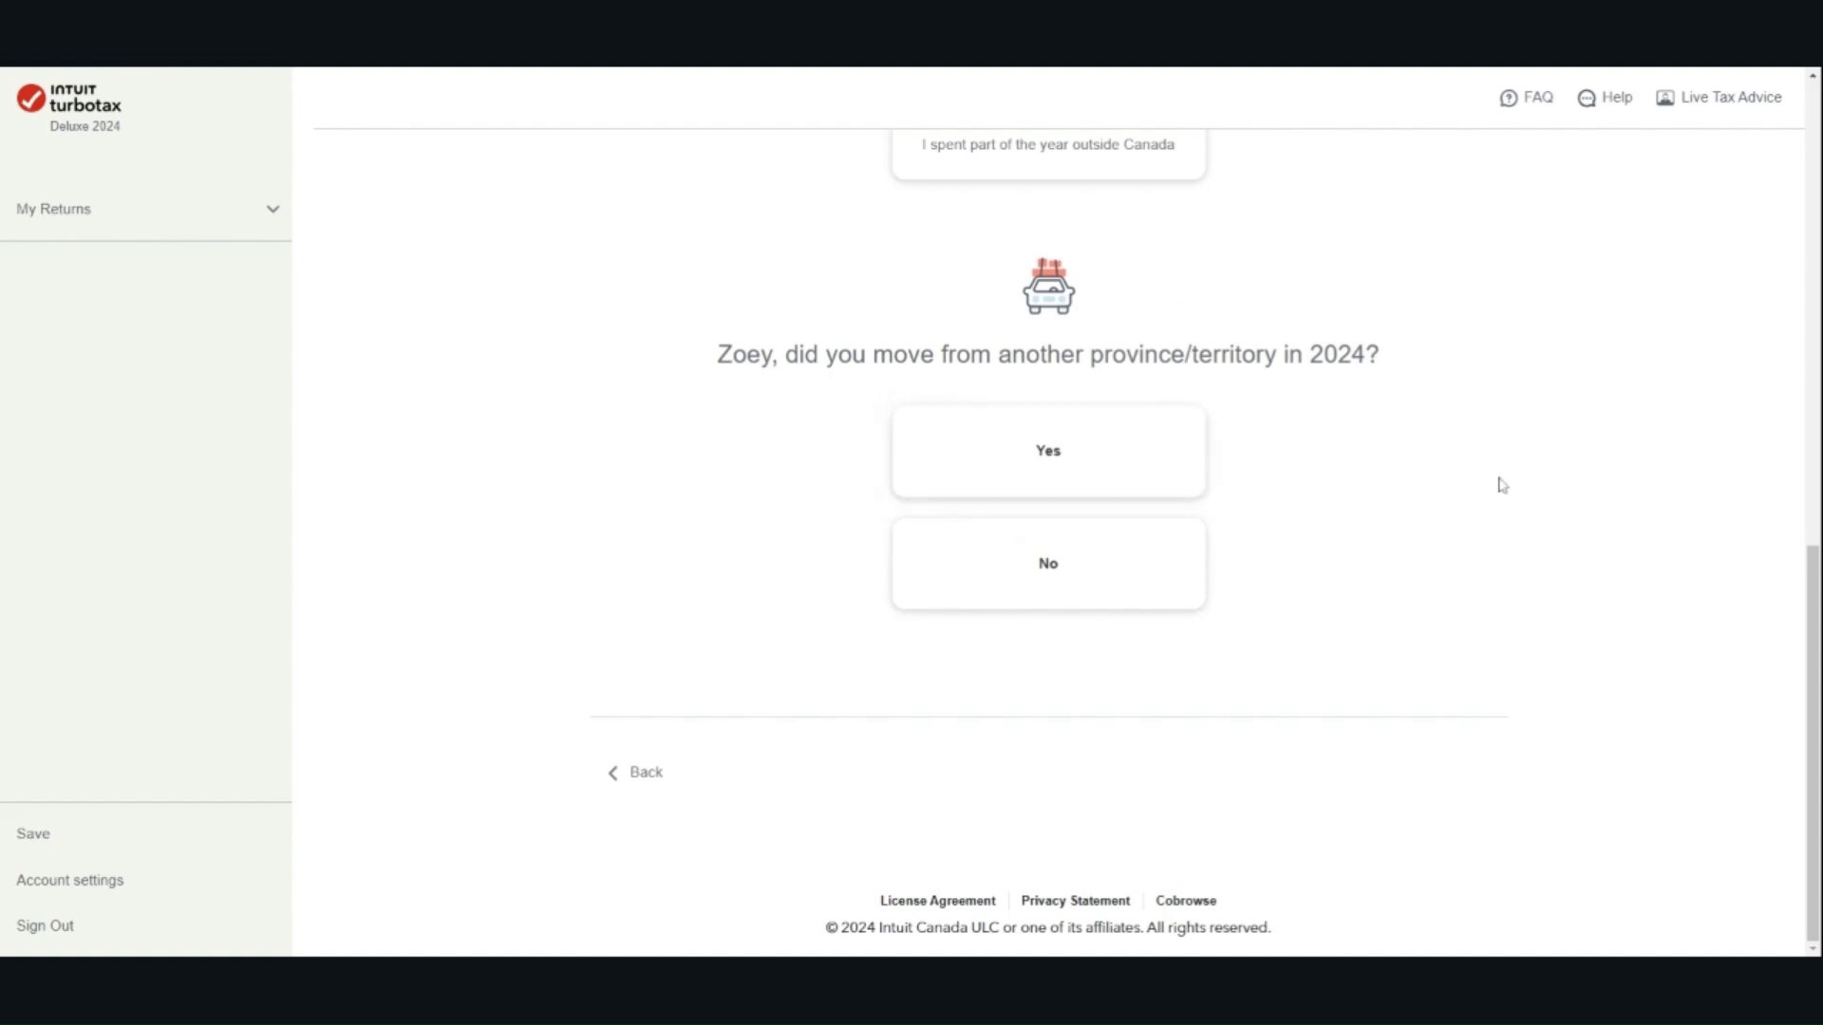
pyautogui.scroll(1, 1538, 510)
pyautogui.scroll(8, 1538, 510)
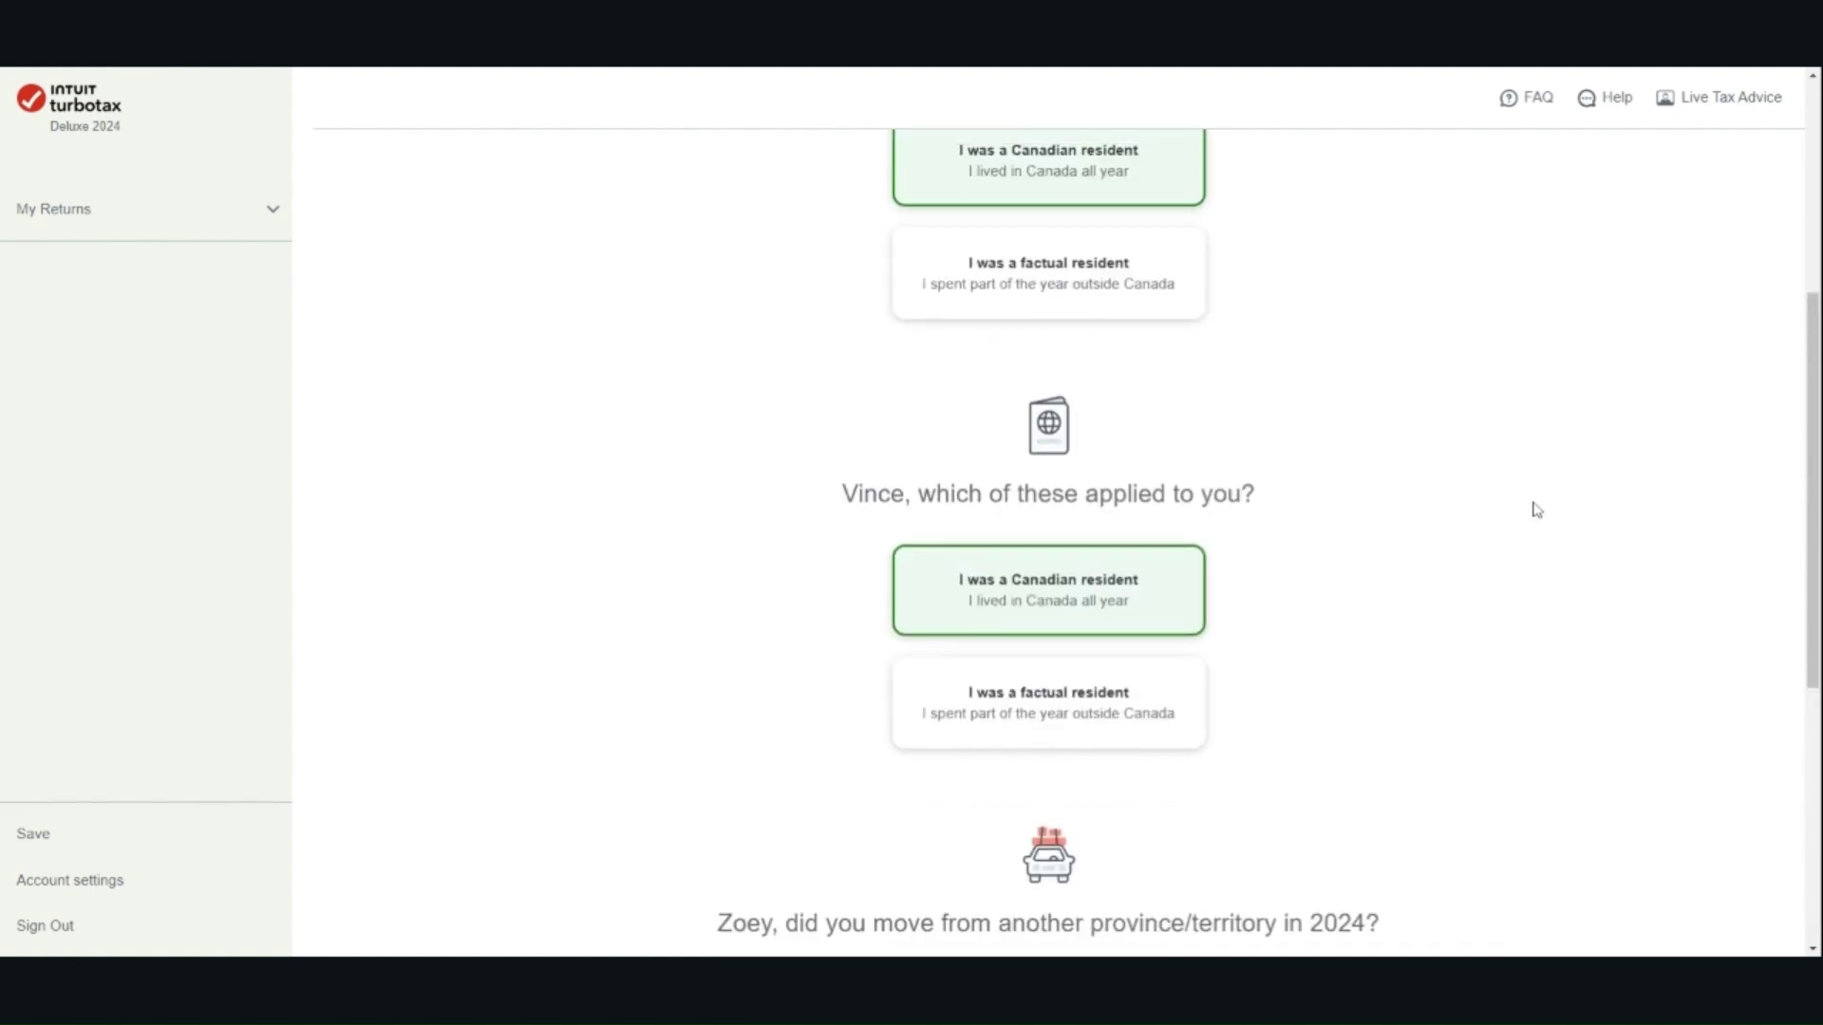
pyautogui.scroll(-2, 1535, 510)
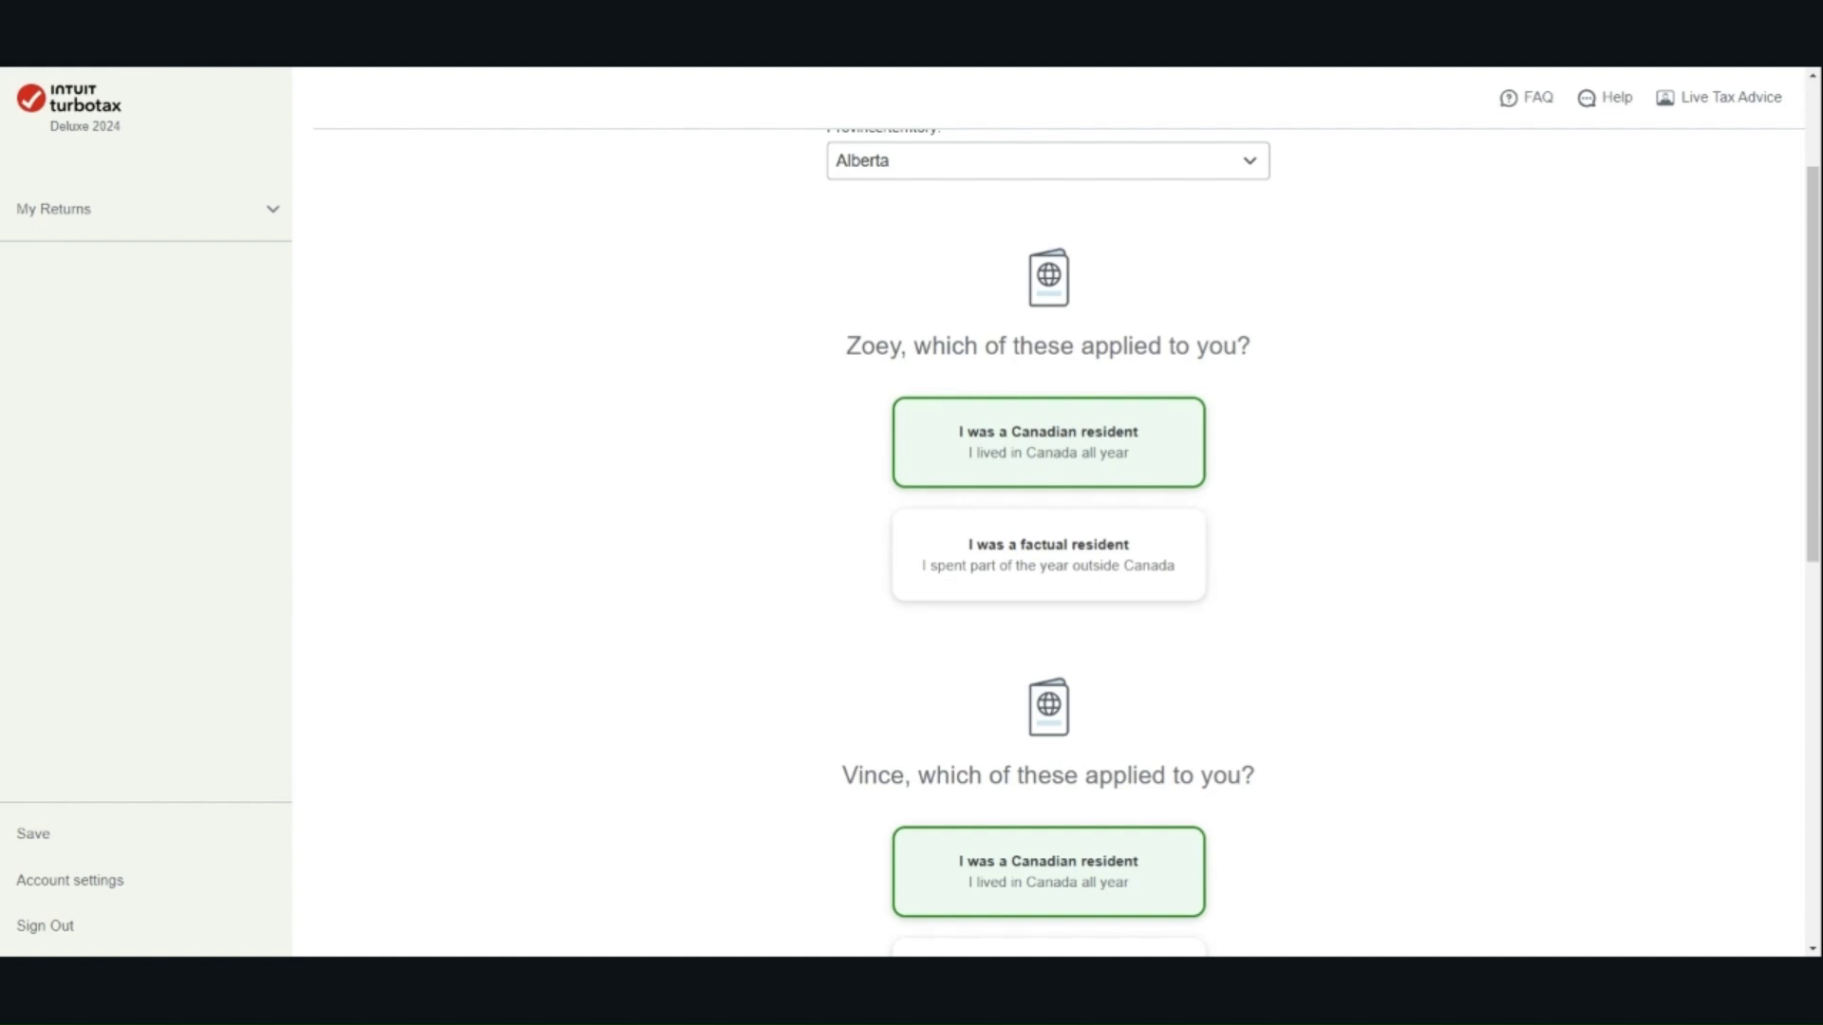
pyautogui.scroll(-4, 1394, 607)
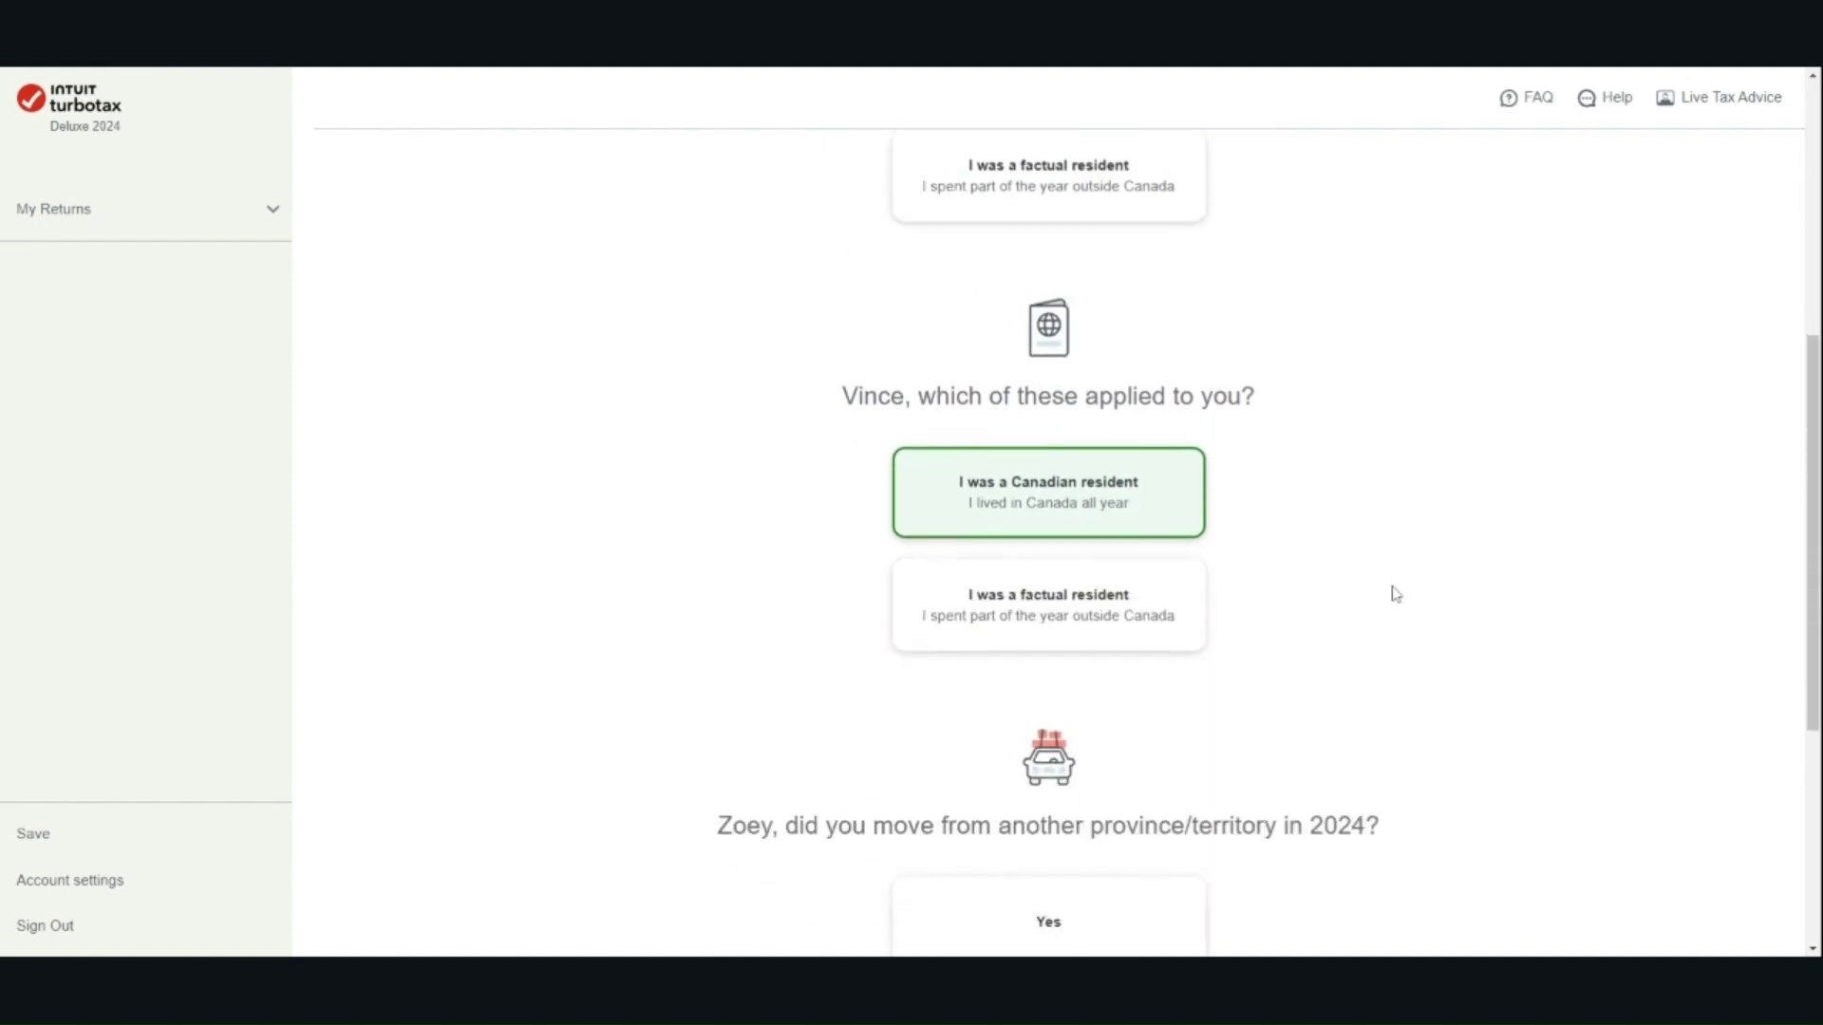
pyautogui.scroll(-4, 1389, 589)
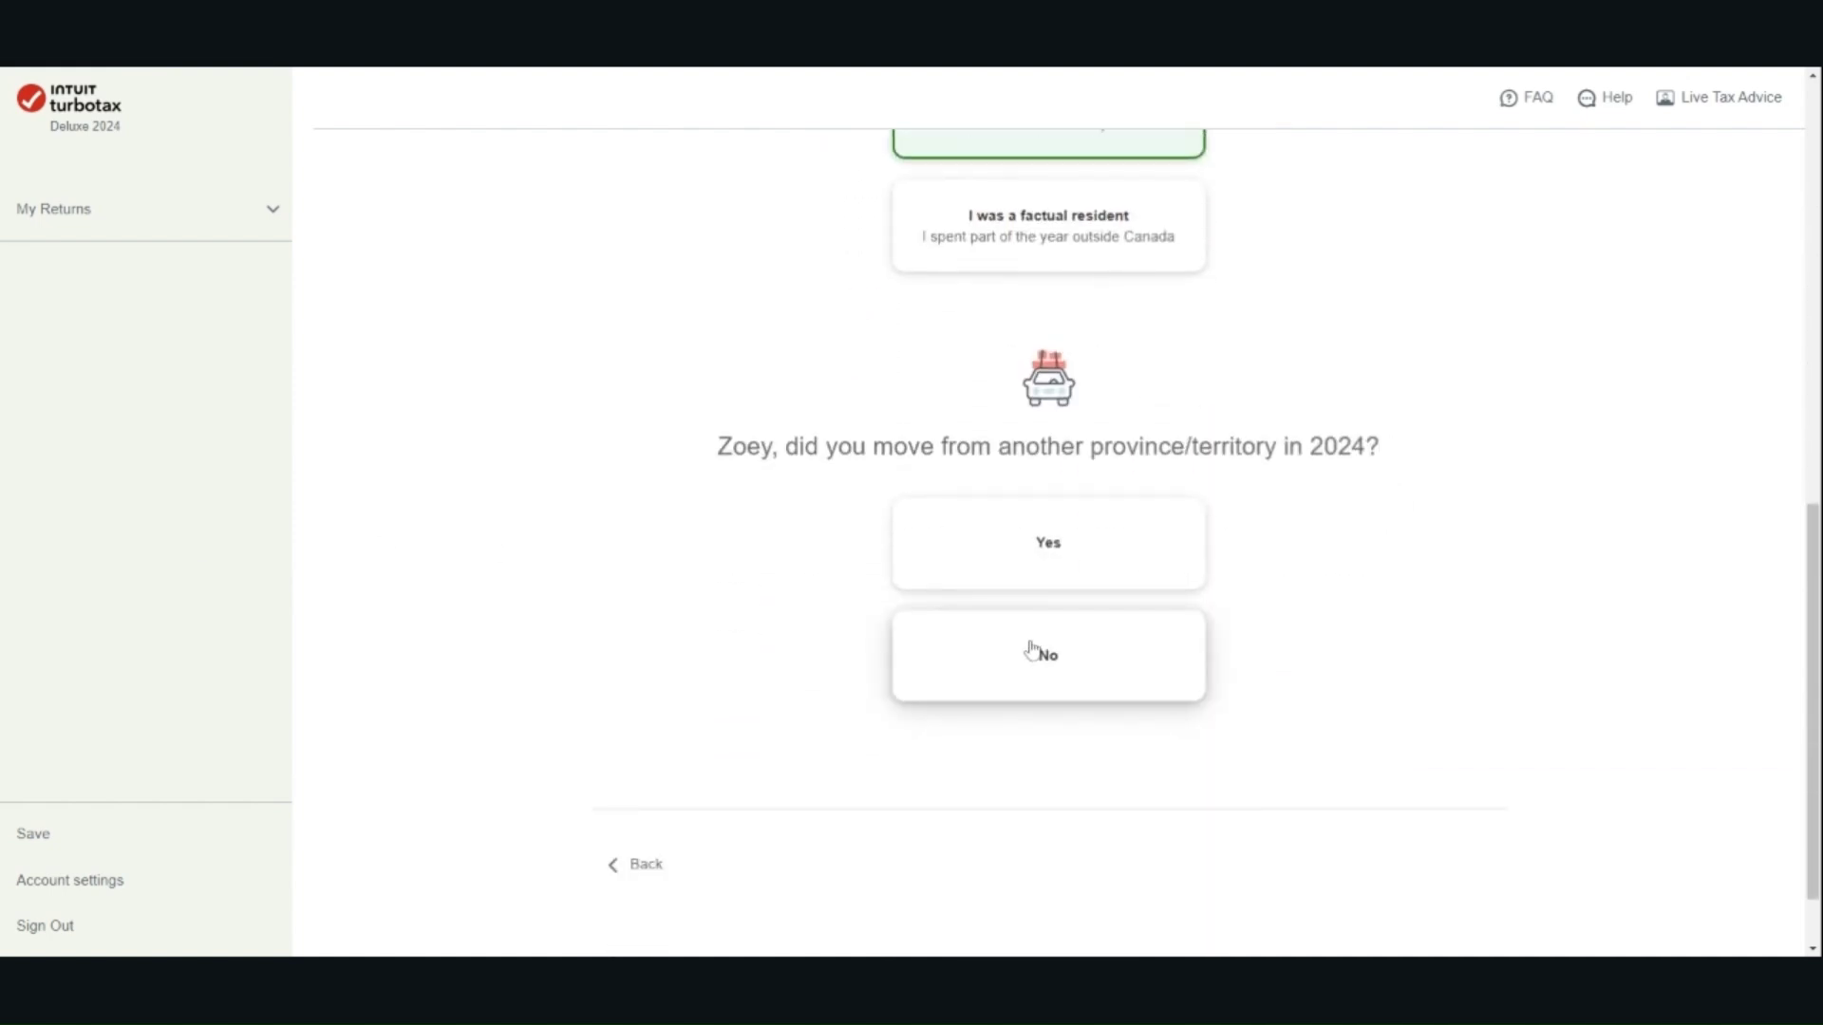
# Answer No to moving from another province in 2024 for both spouses
pyautogui.click(1032, 649)
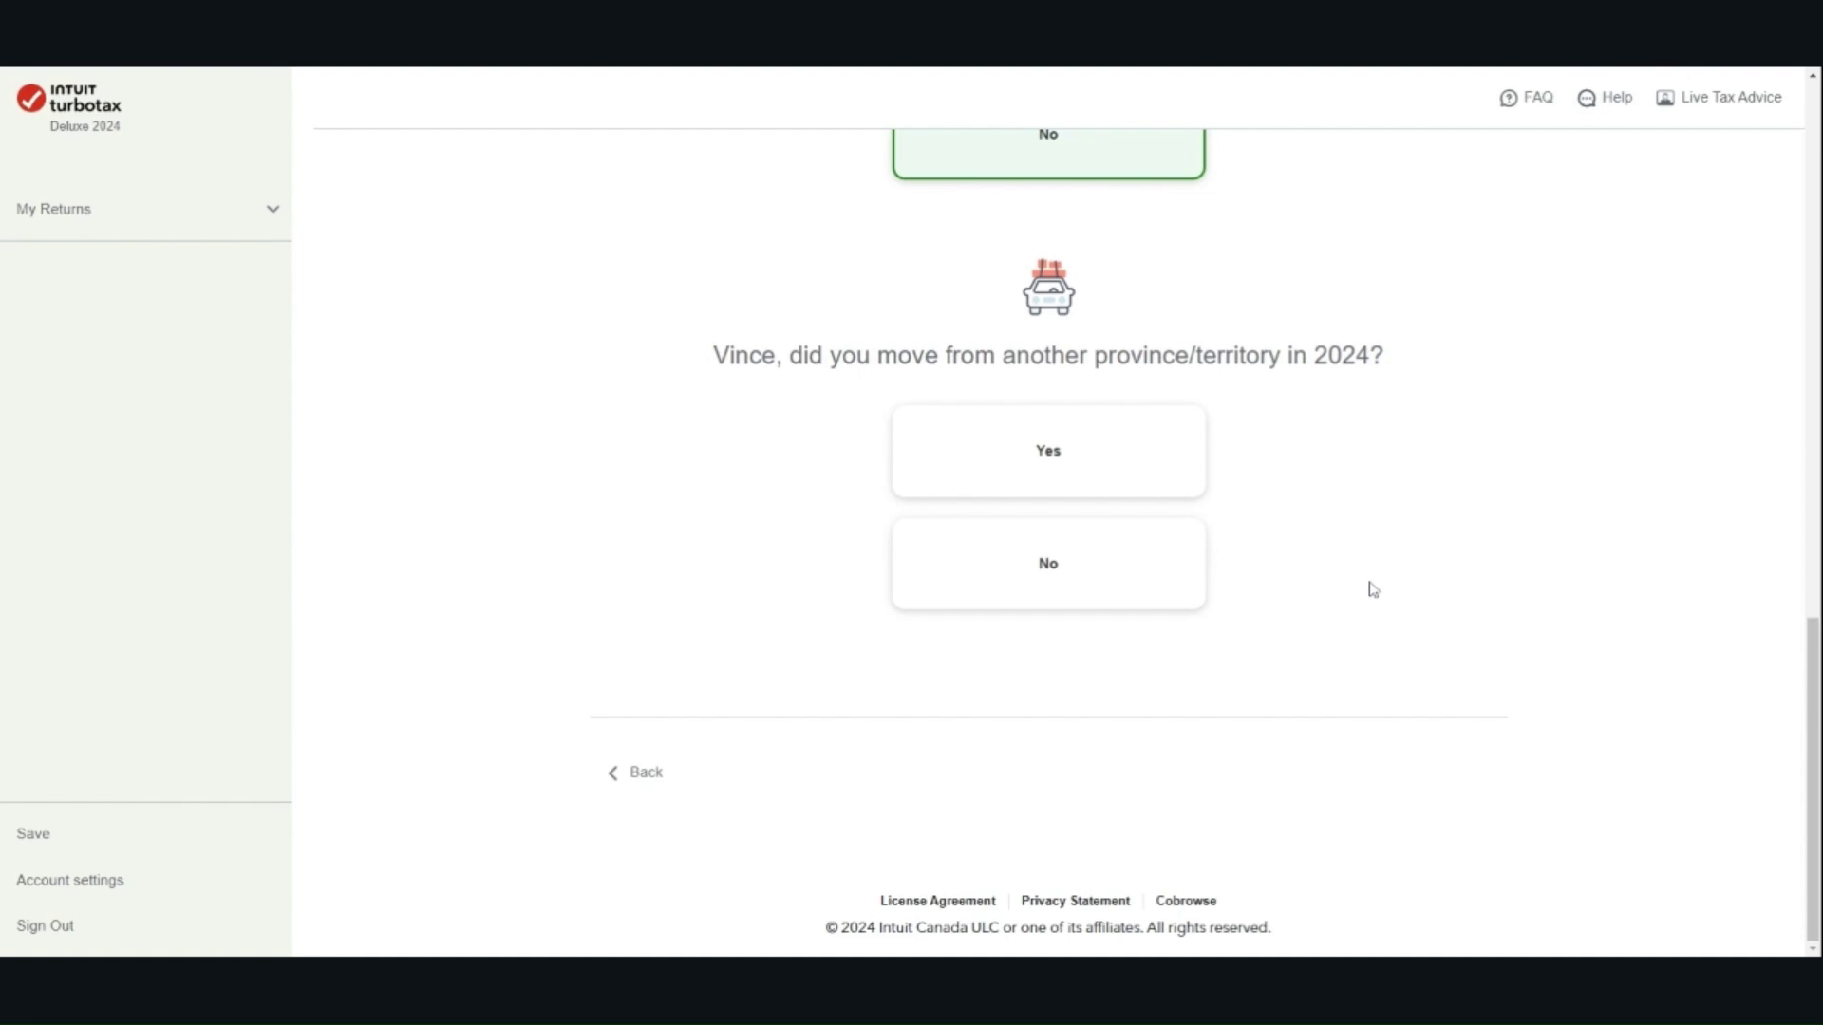
pyautogui.click(1152, 578)
pyautogui.click(1486, 790)
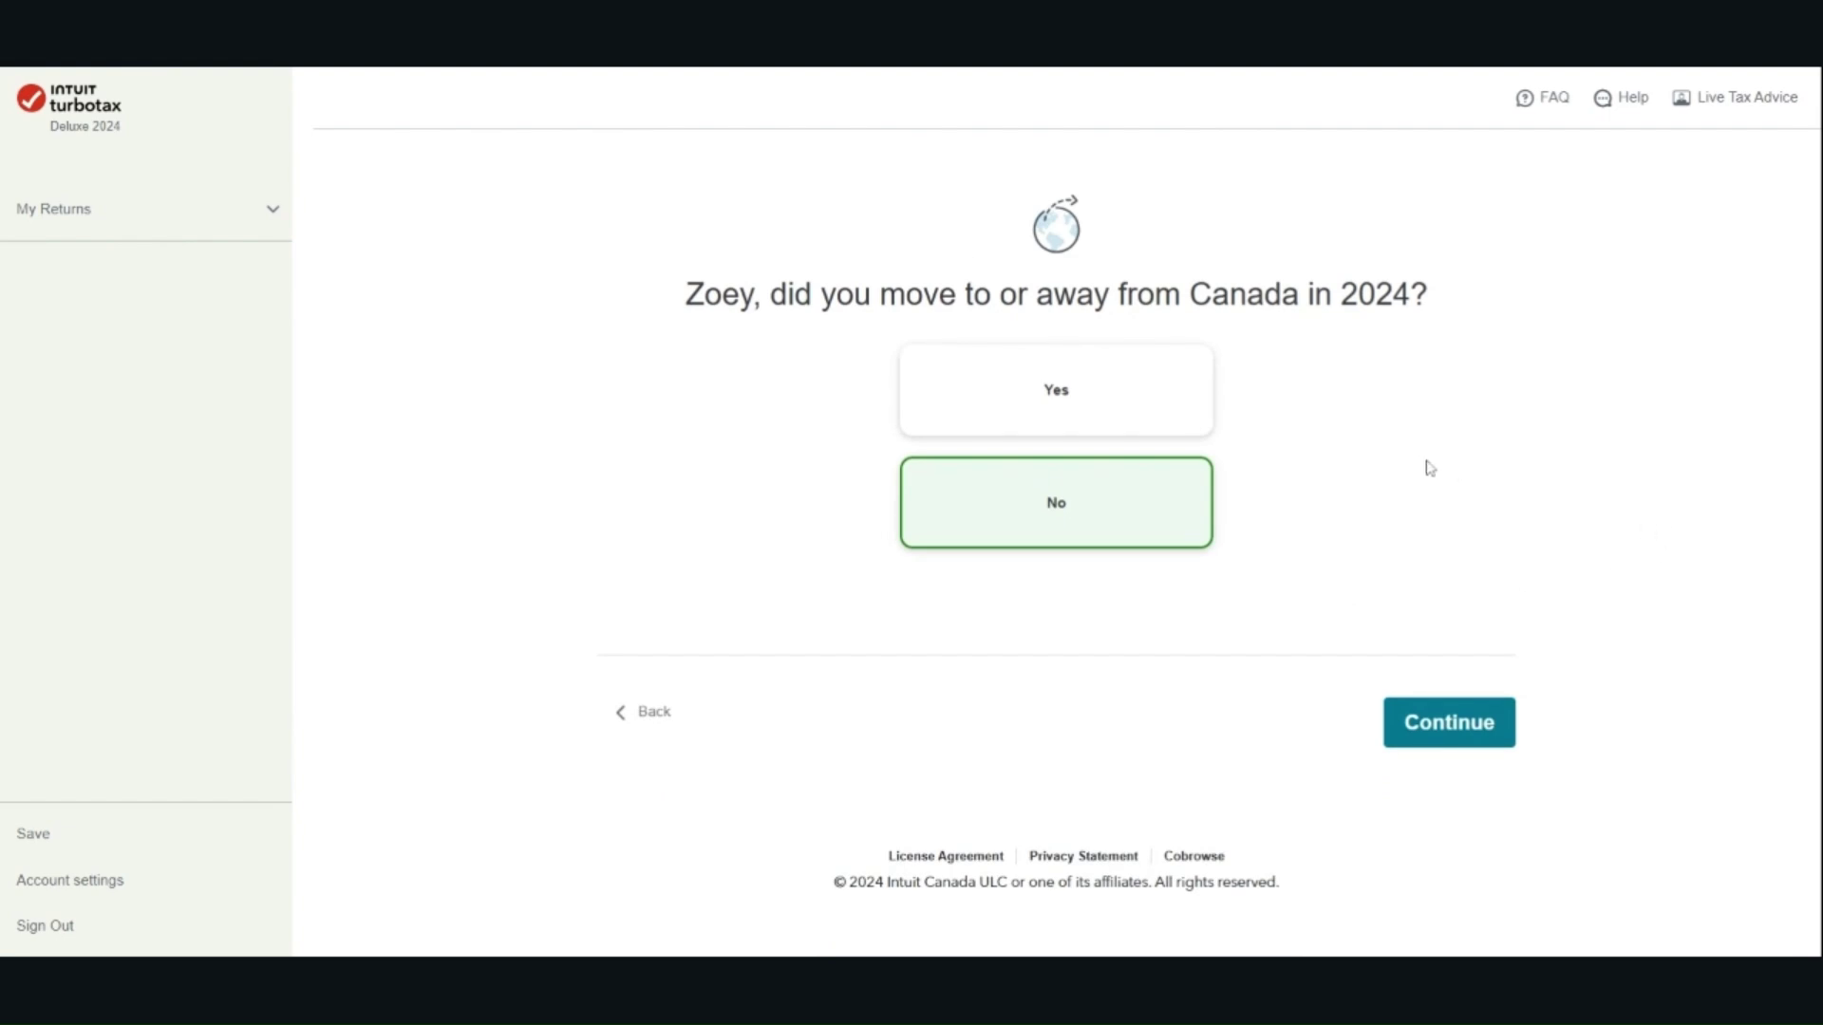
# Confirm neither spouse moved to or from Canada in 2024
pyautogui.click(1476, 729)
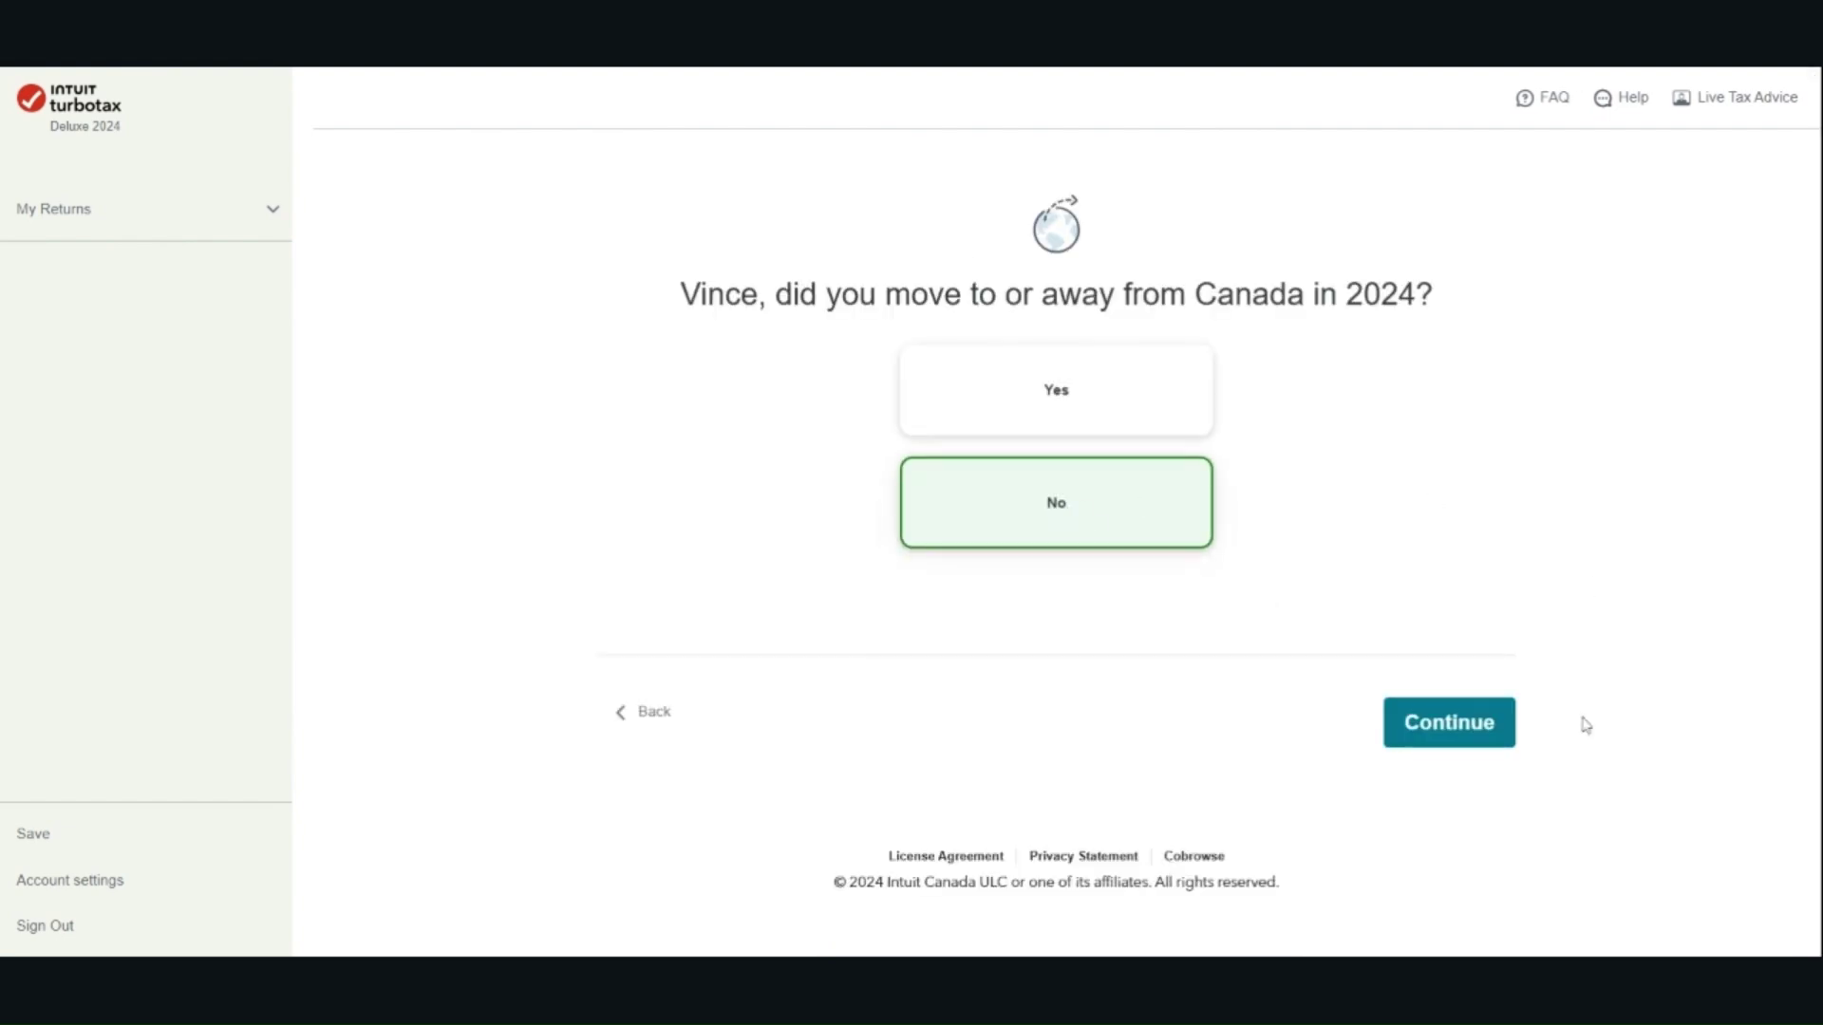
pyautogui.click(1447, 729)
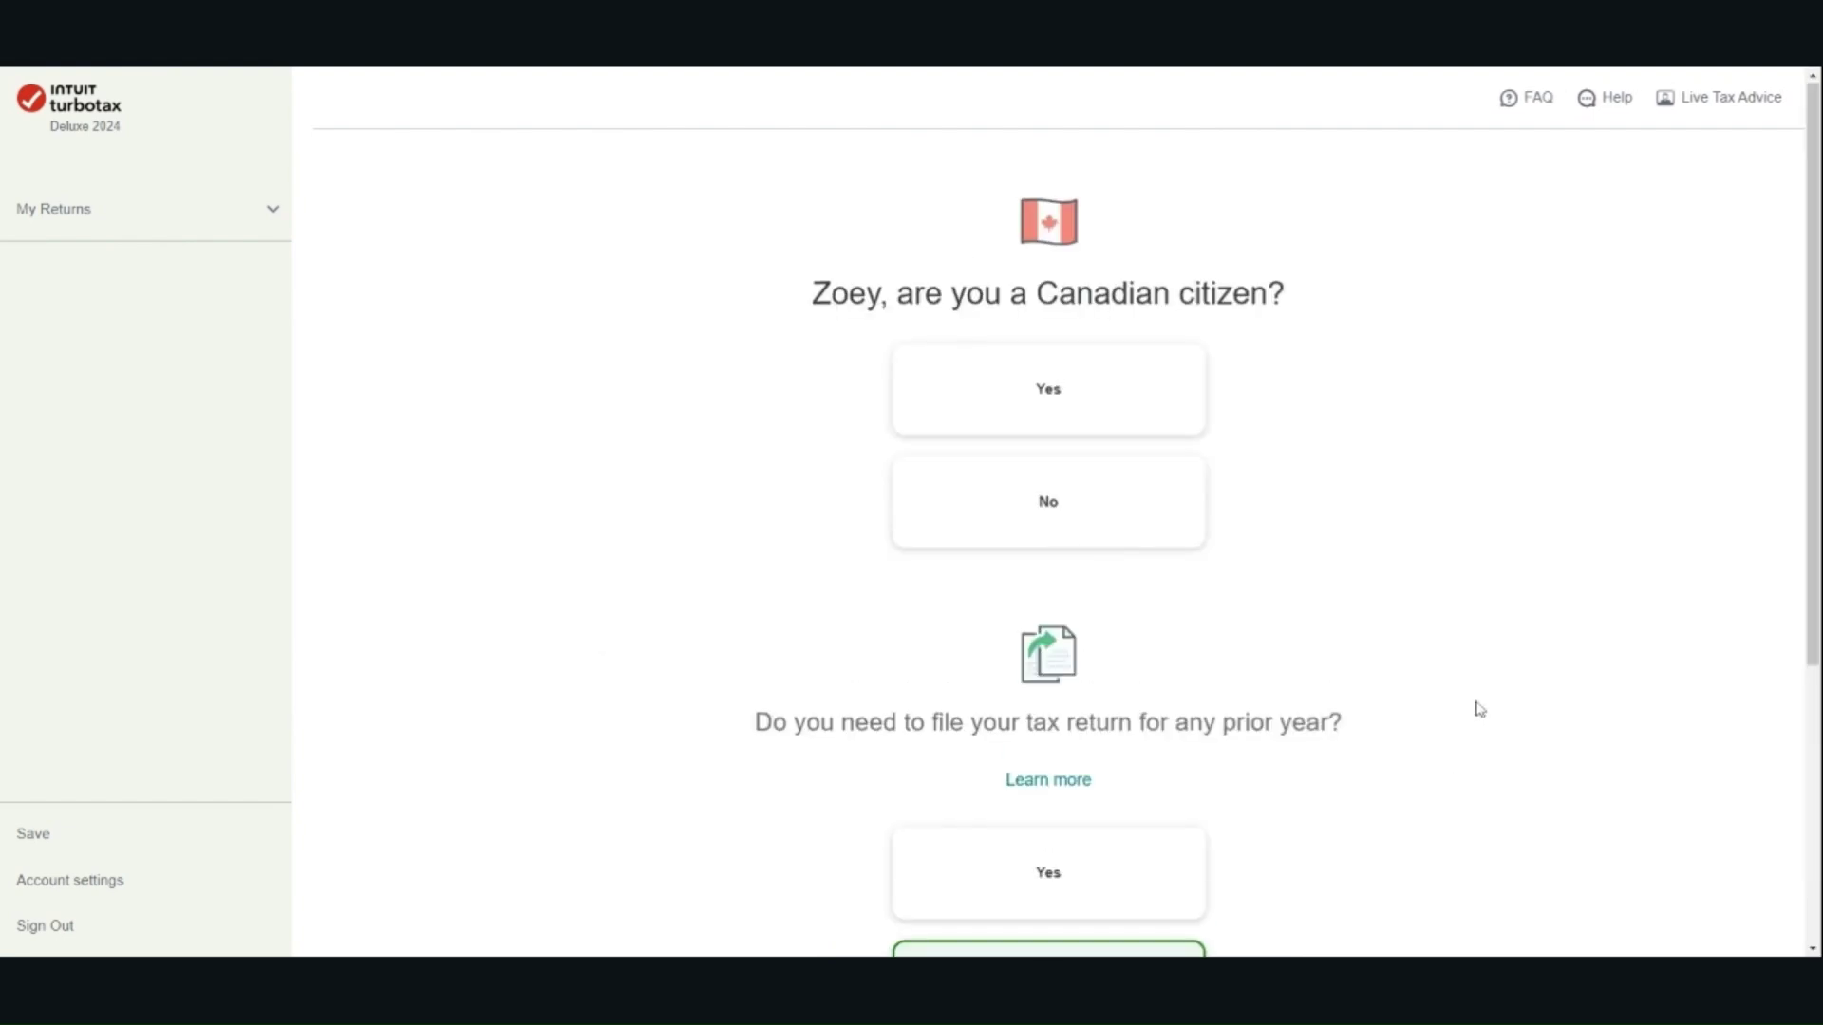
pyautogui.scroll(-4, 1477, 708)
pyautogui.scroll(2, 1371, 321)
# Answer No to the citizenship and prior-year filing questions for both spouses
pyautogui.click(975, 344)
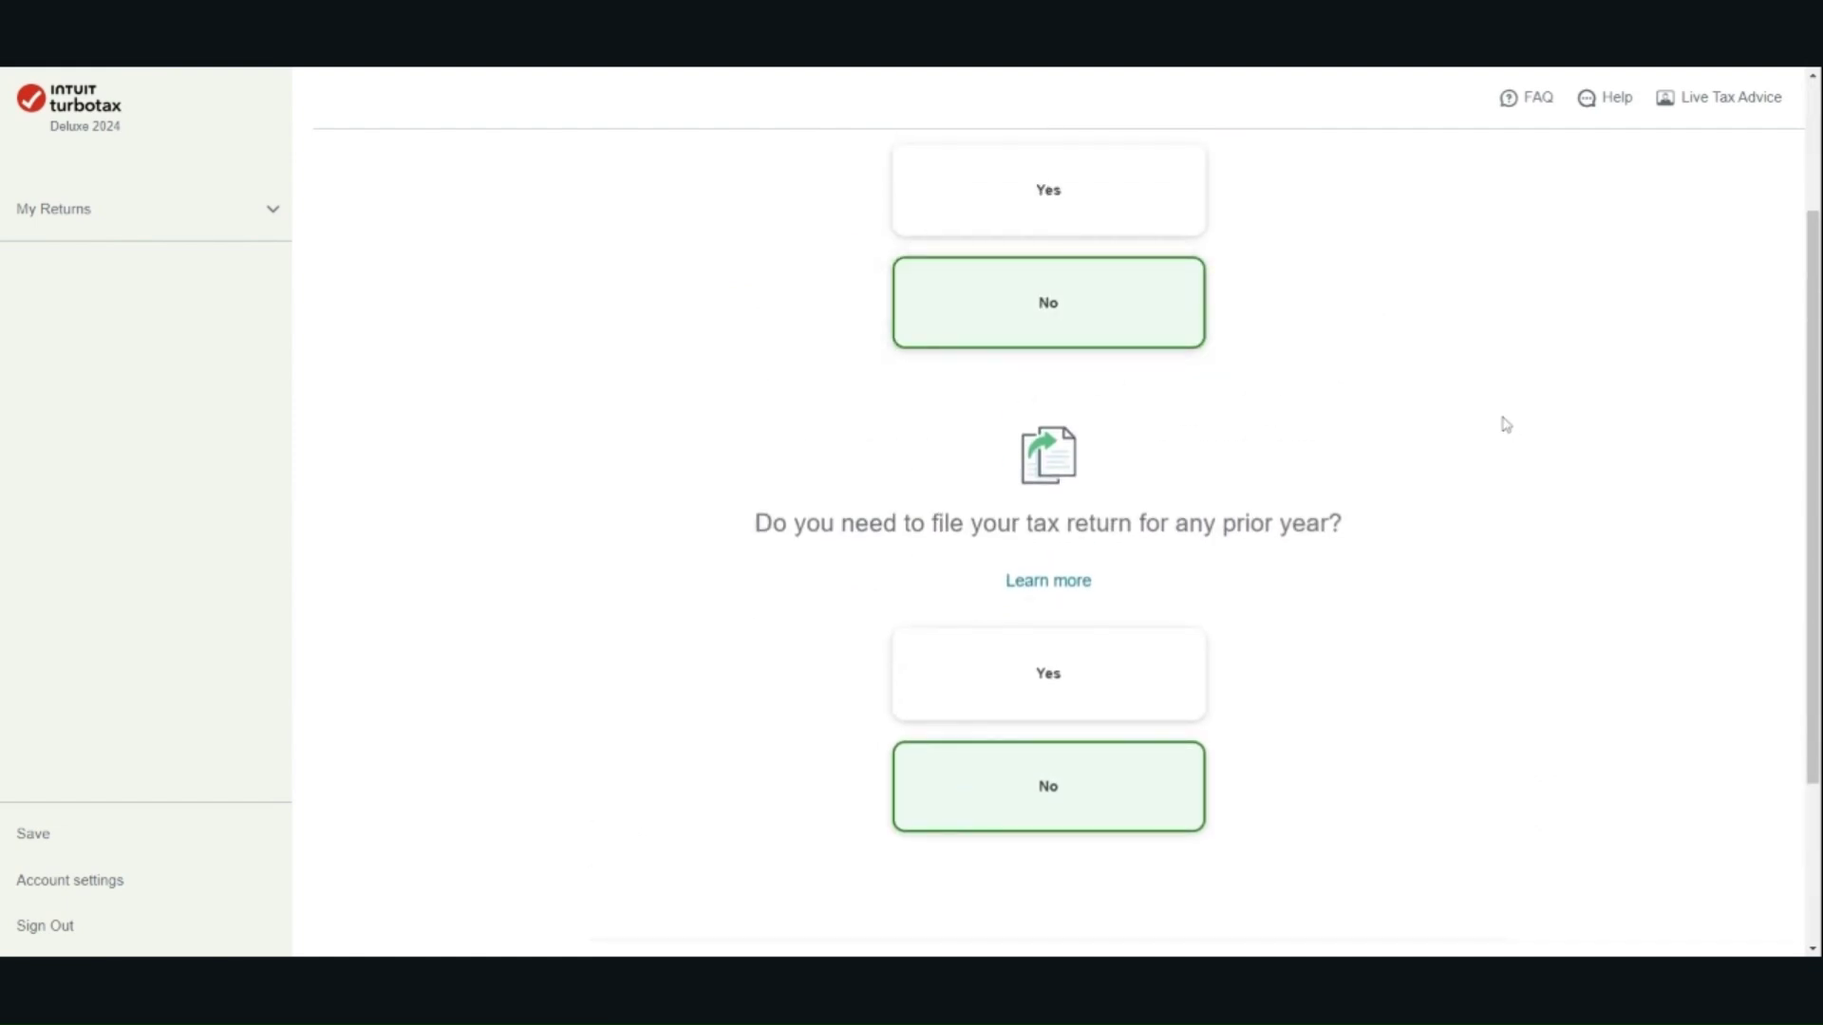
pyautogui.scroll(-3, 1501, 512)
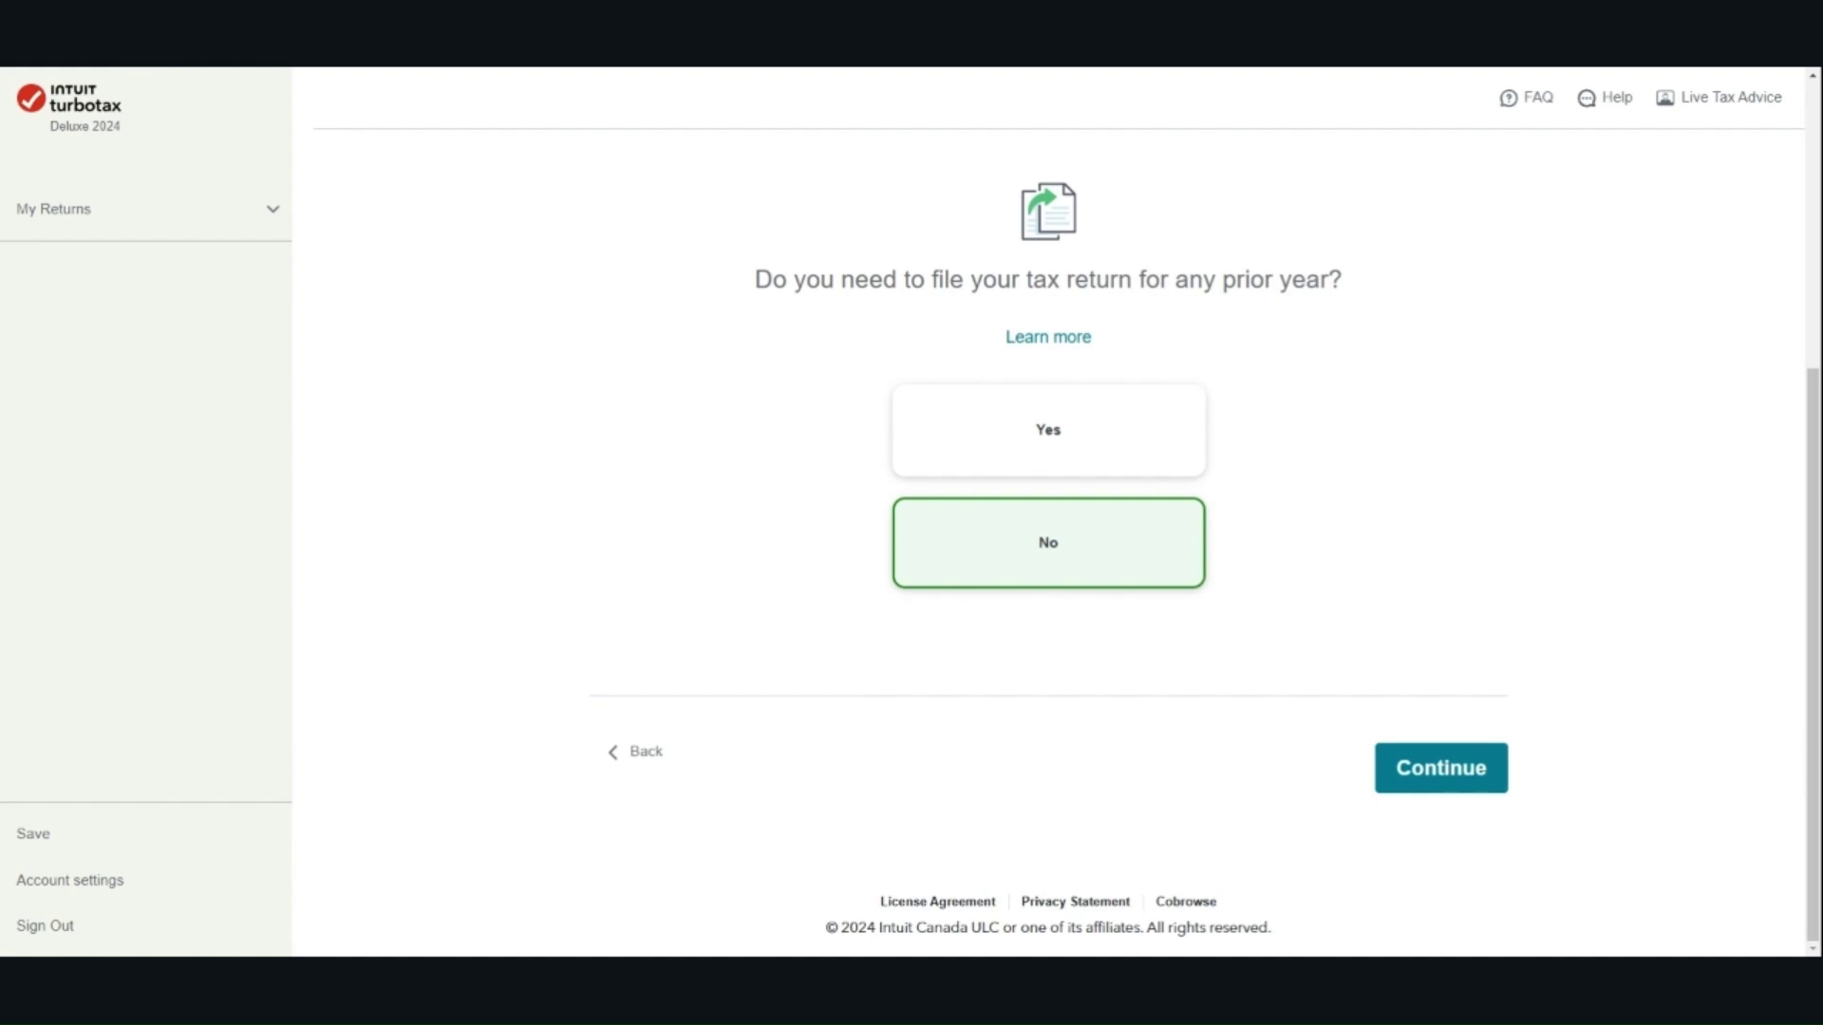
pyautogui.click(1448, 772)
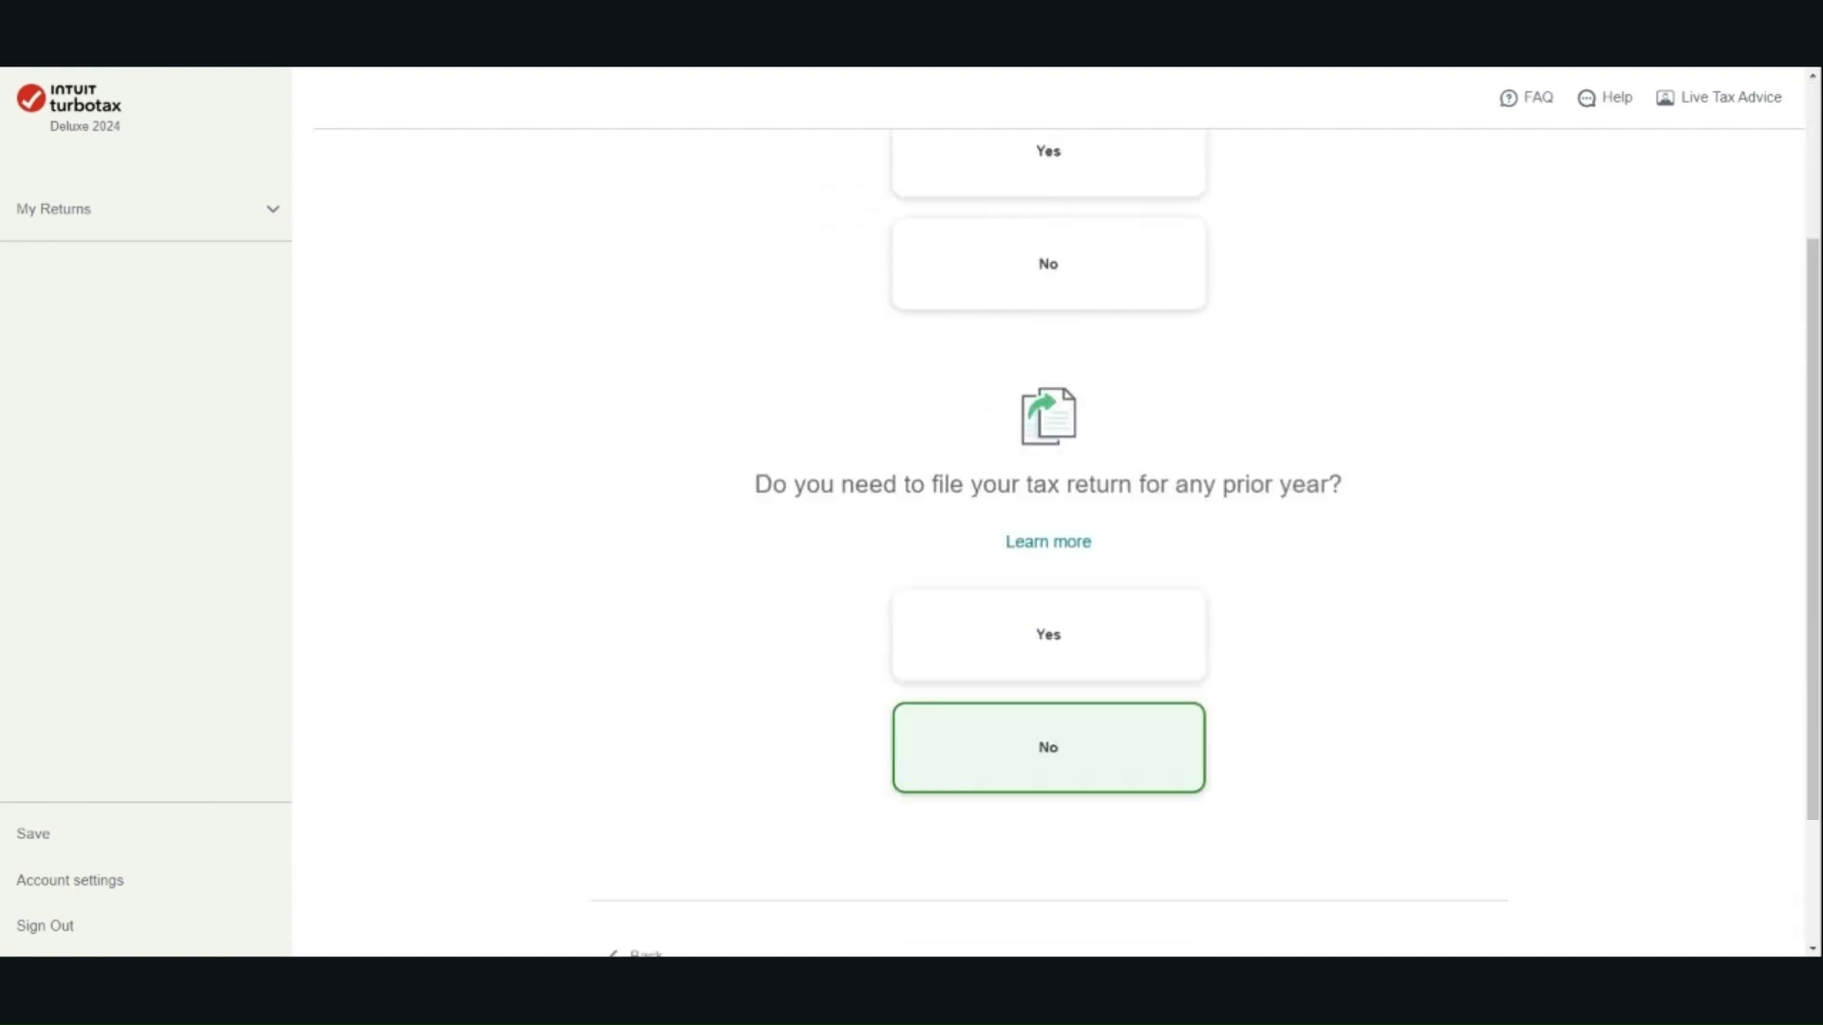
pyautogui.scroll(-2, 1371, 431)
pyautogui.scroll(3, 1159, 407)
pyautogui.click(1159, 407)
pyautogui.scroll(-3, 1537, 533)
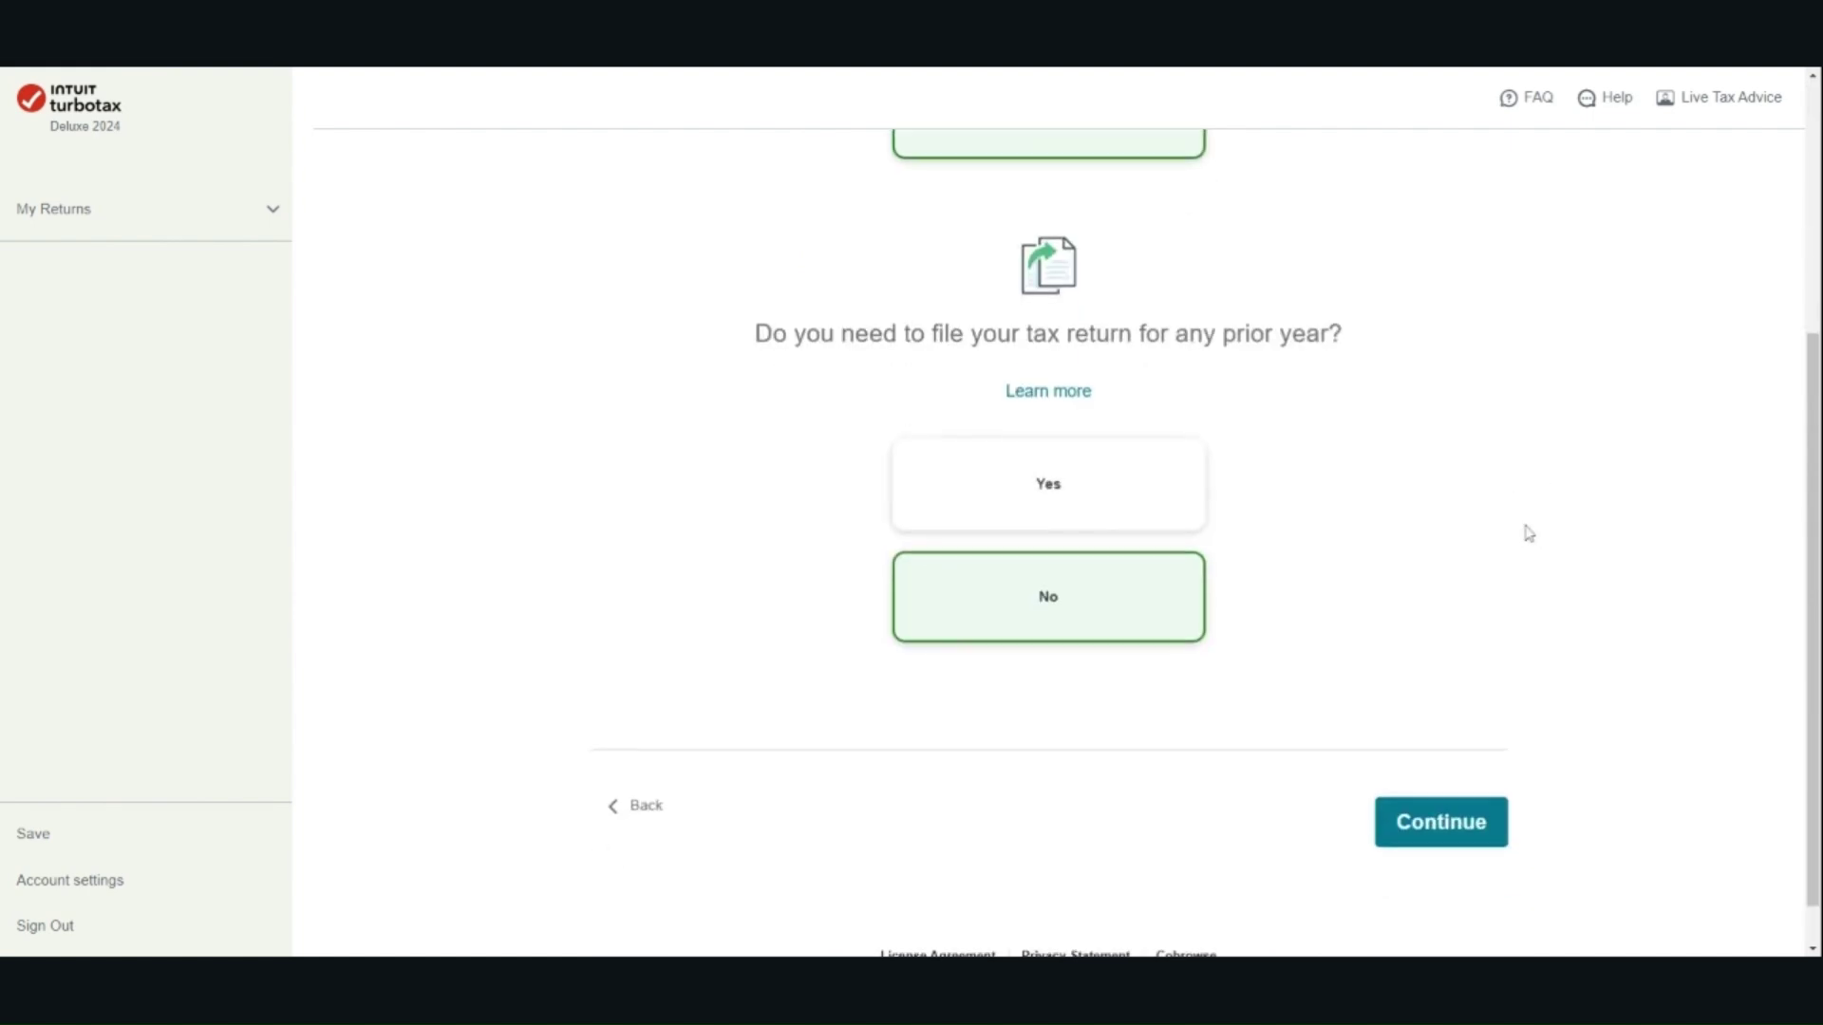
pyautogui.scroll(-1, 1528, 532)
pyautogui.click(1451, 765)
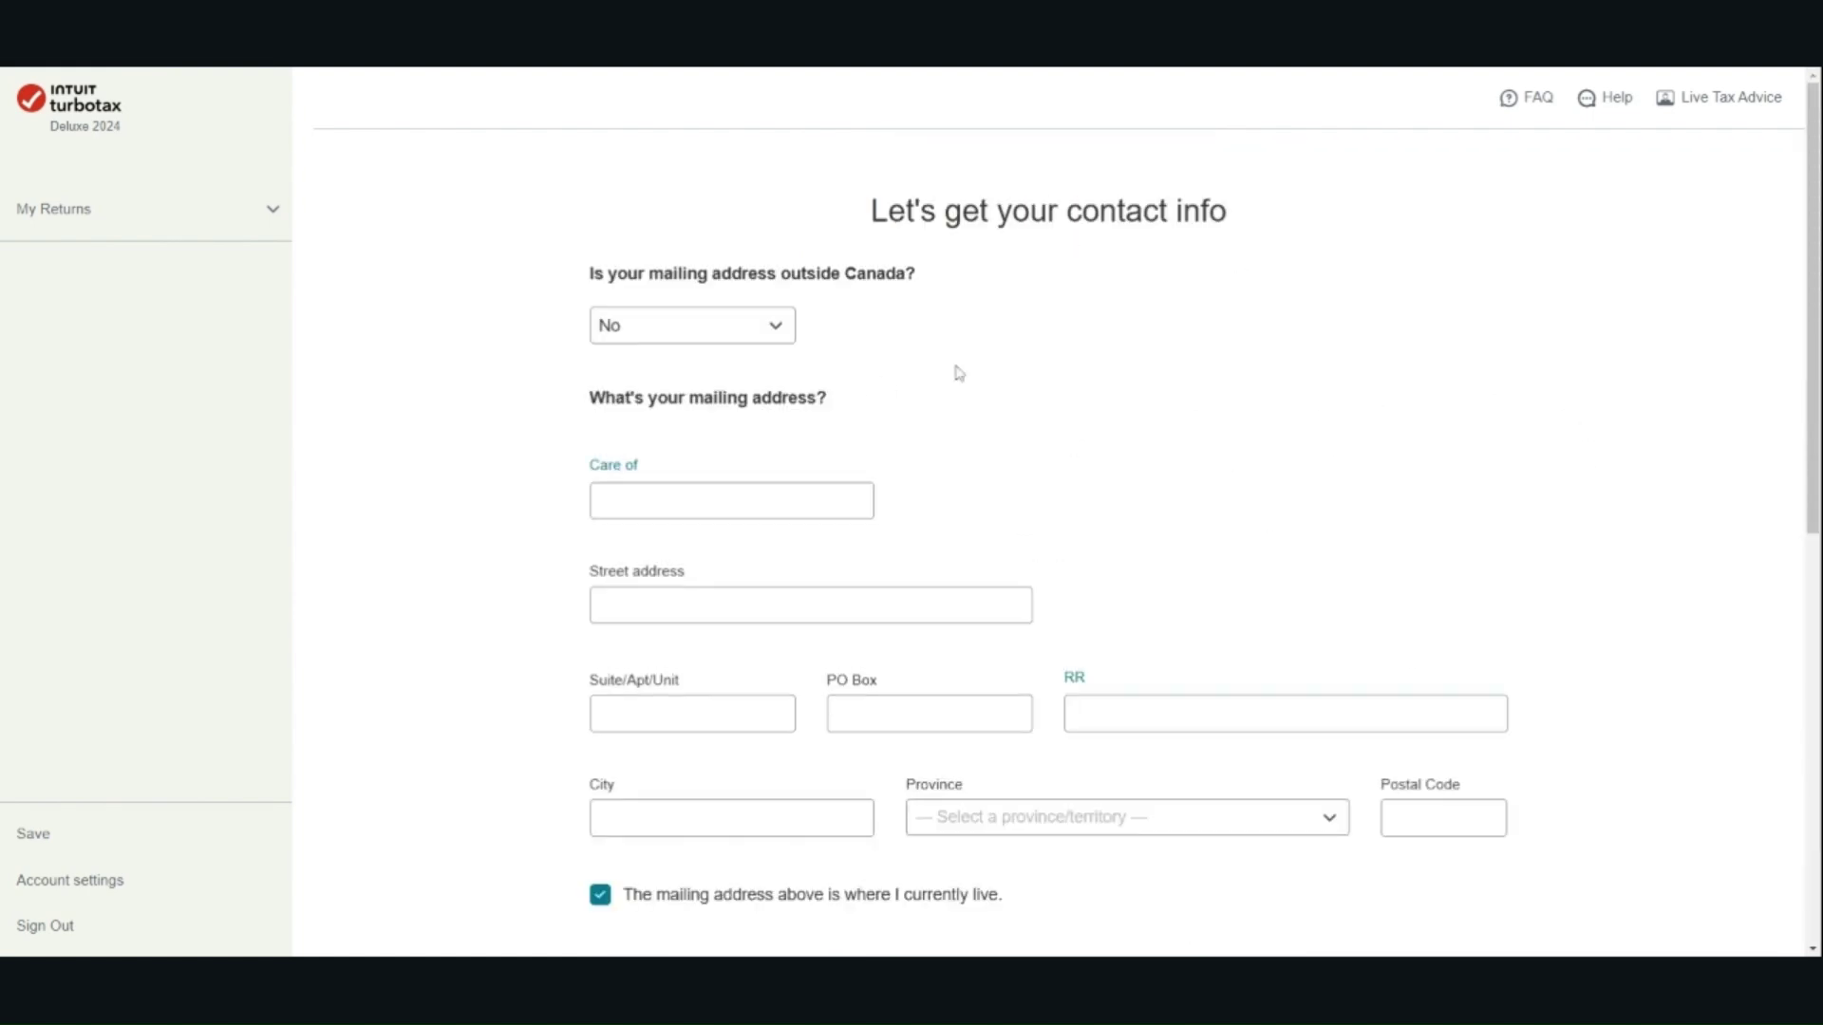
# Enter the couple's street address and city in the mailing address
pyautogui.scroll(-1, 1216, 415)
pyautogui.scroll(-2, 667, 372)
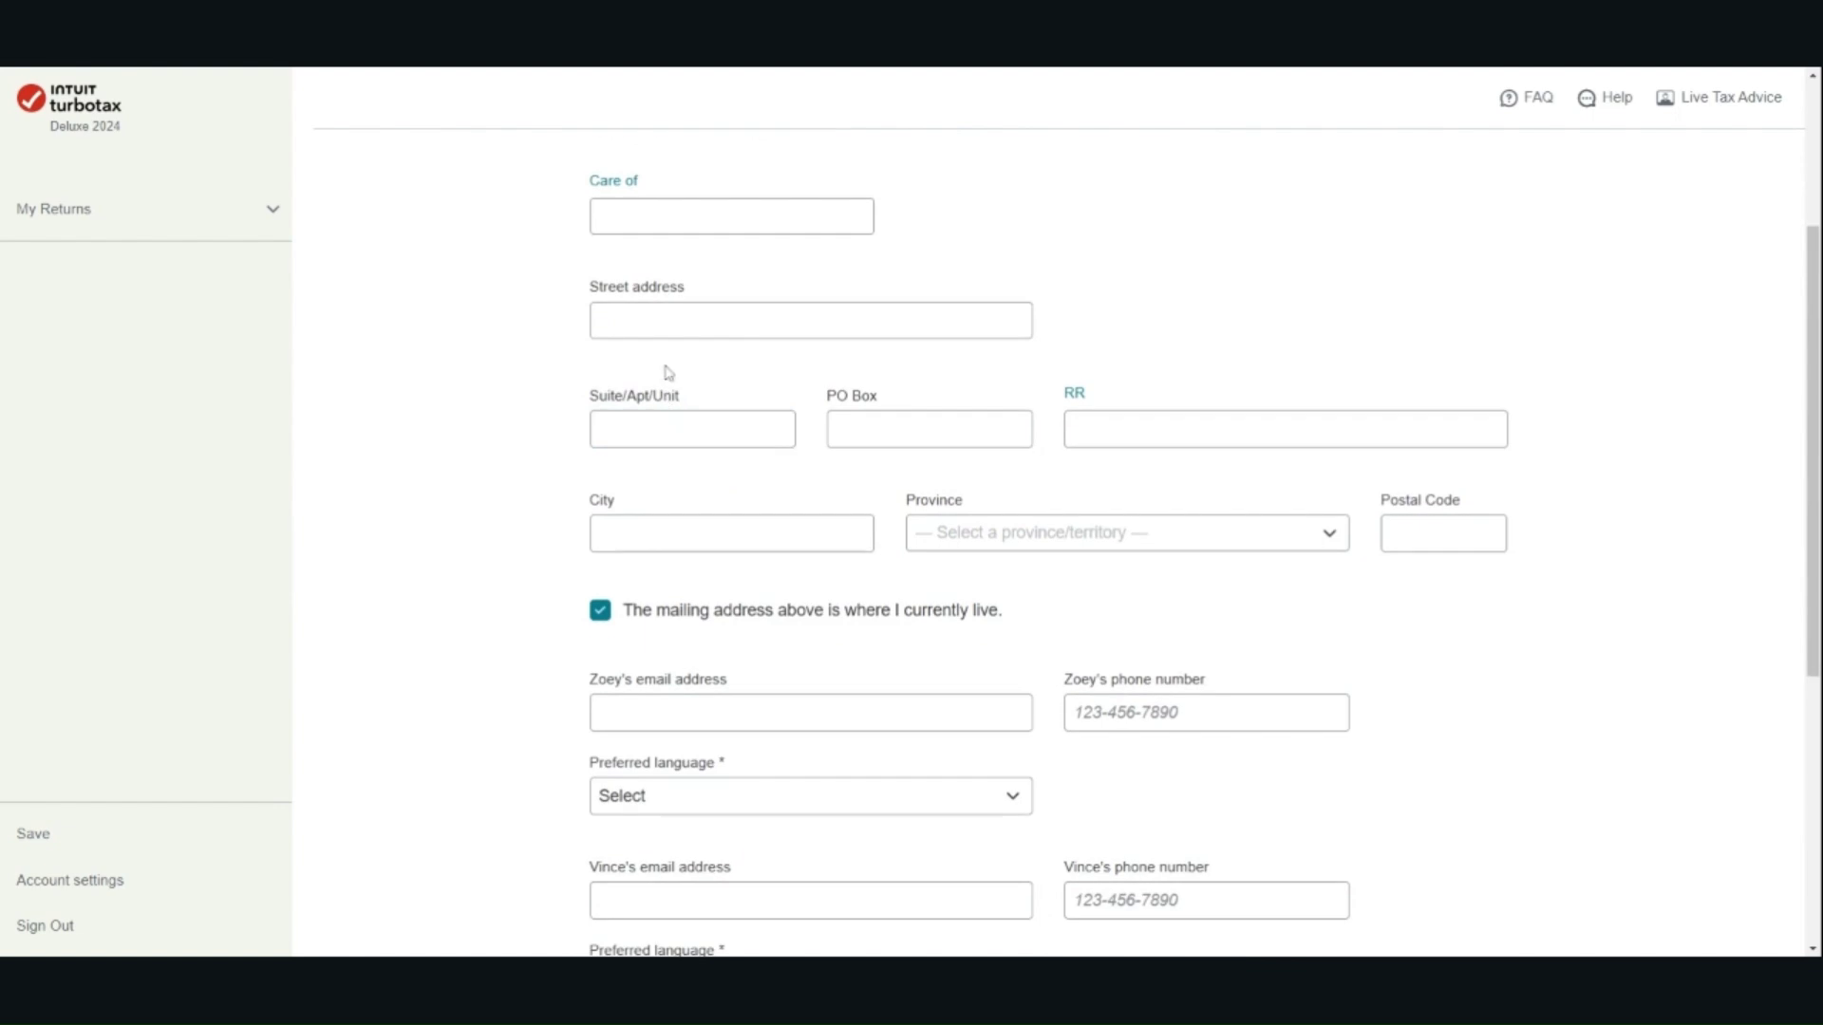
pyautogui.click(667, 321)
pyautogui.write('123 ')
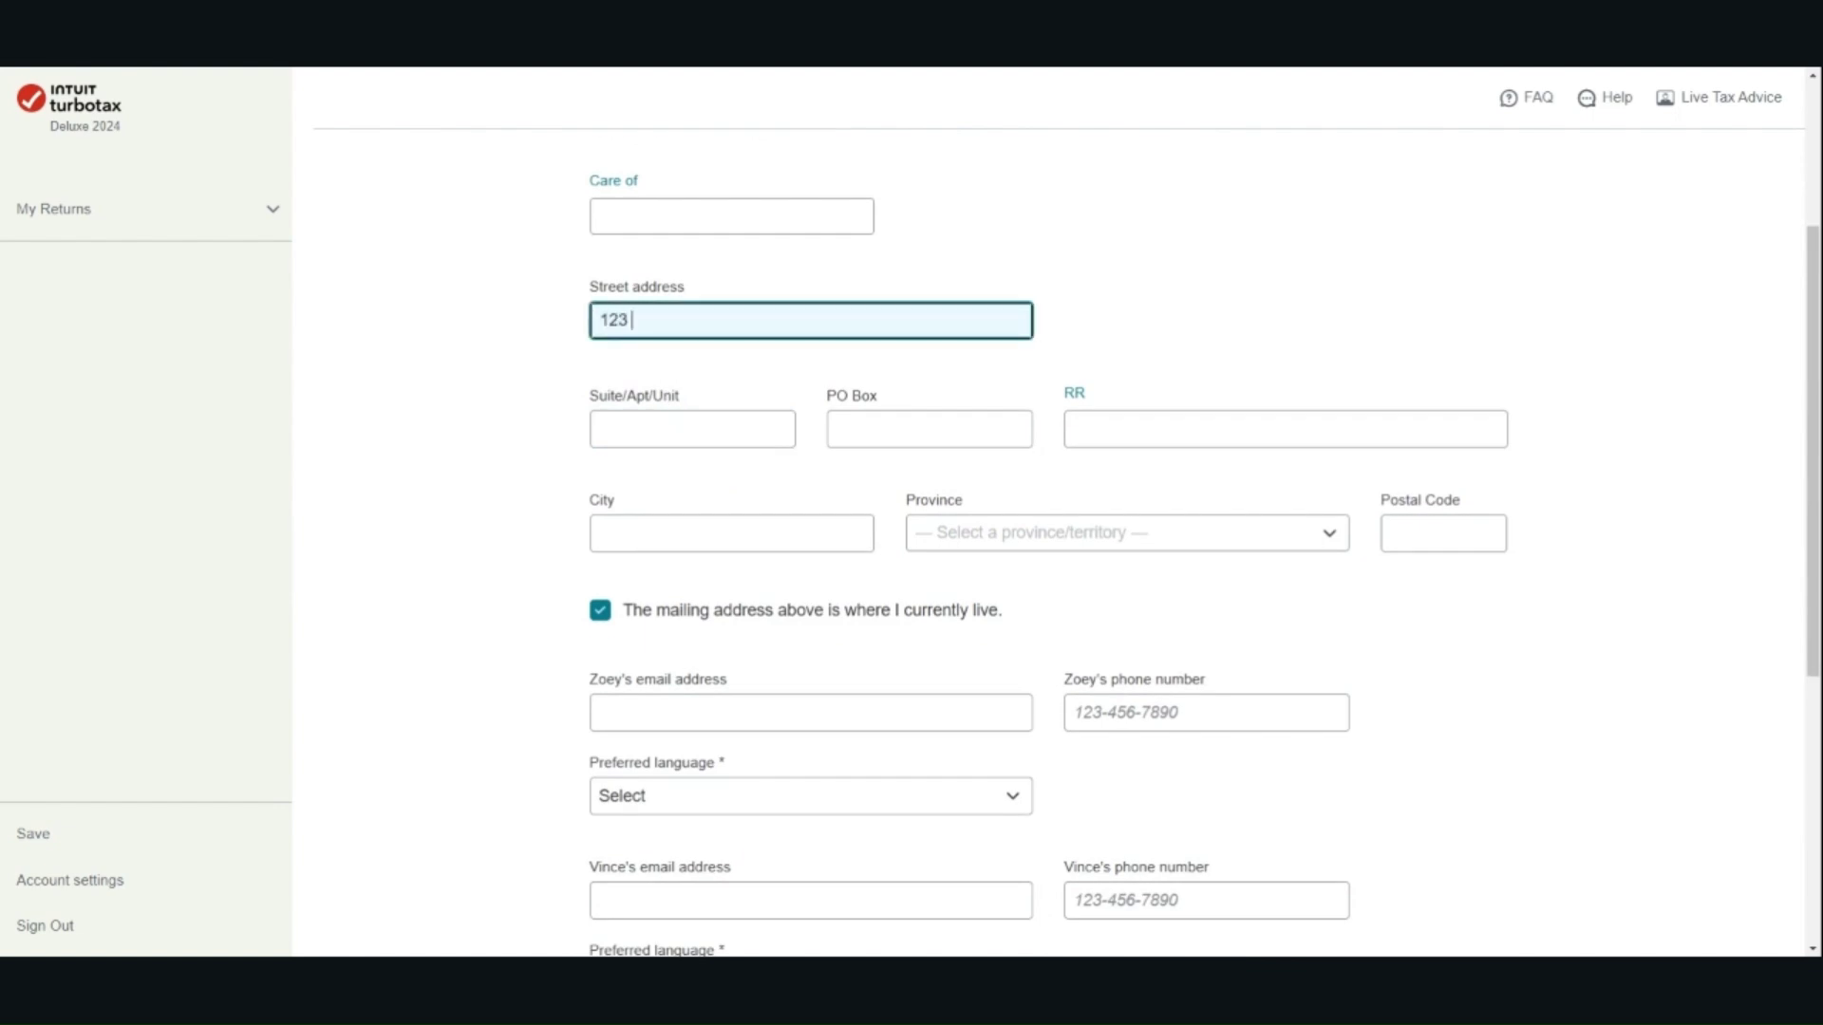
pyautogui.write('ABC Street')
pyautogui.click(665, 532)
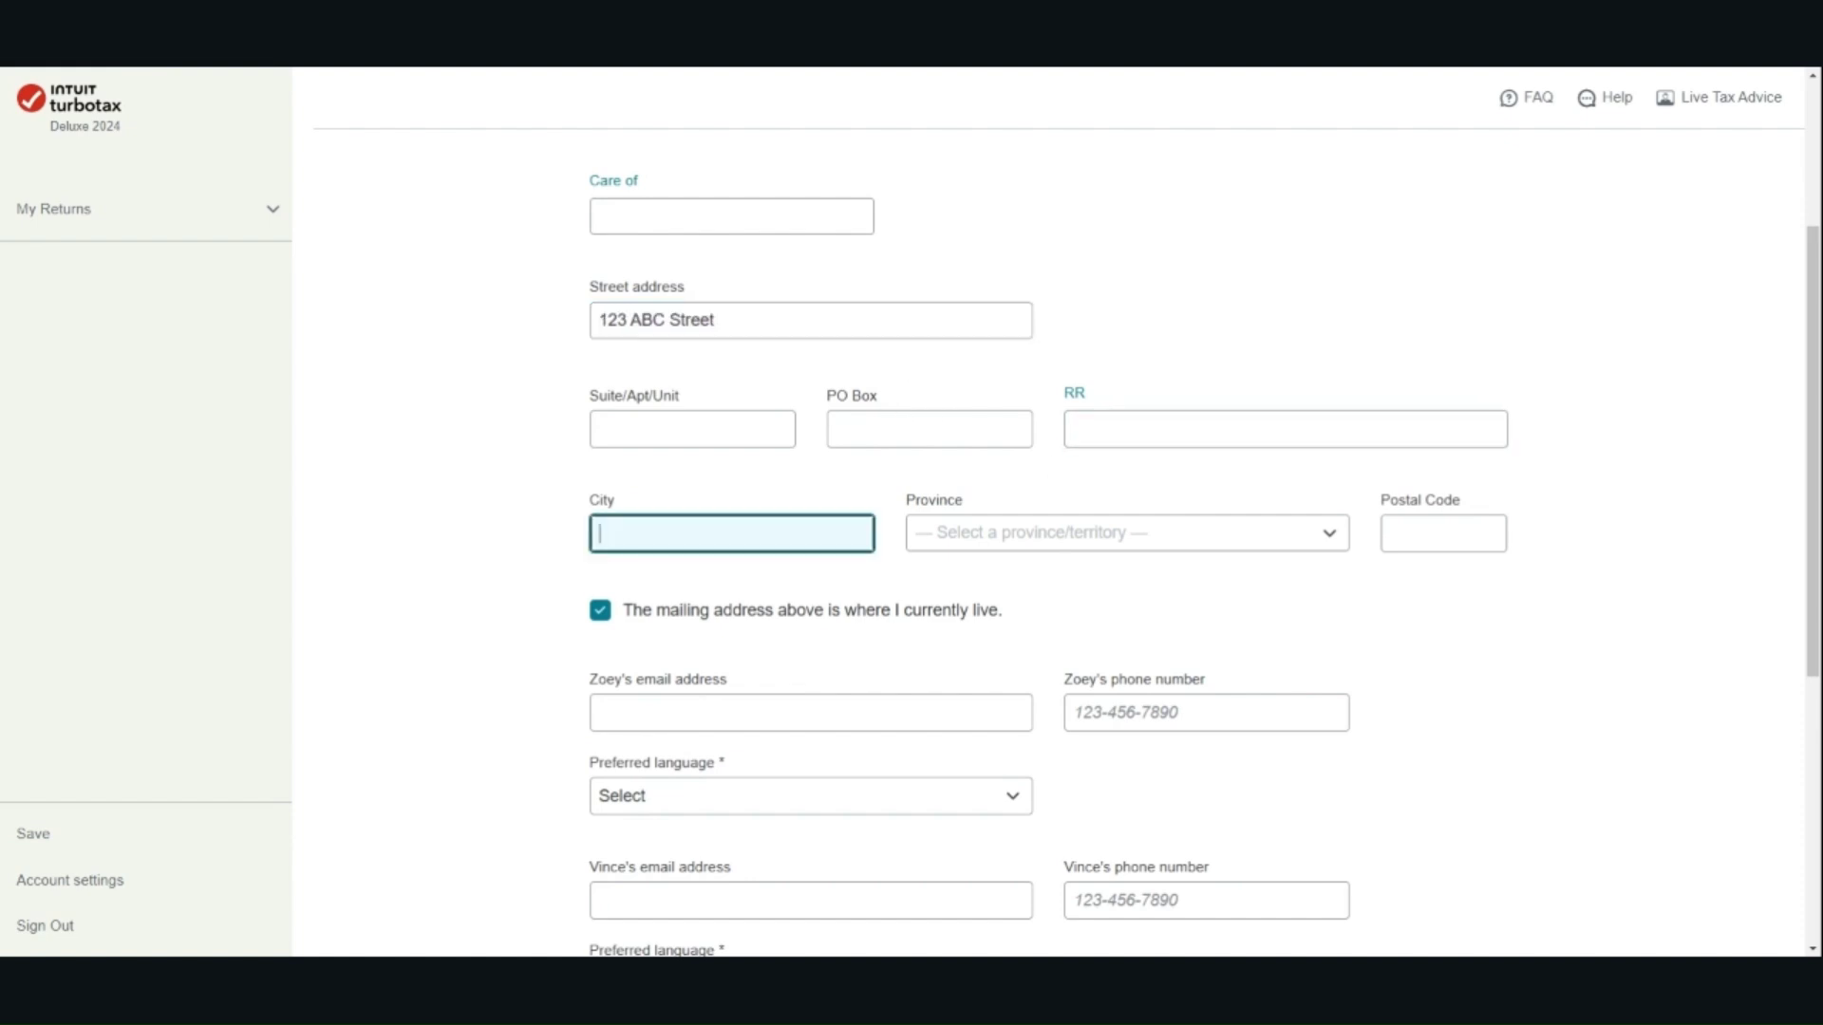
pyautogui.write('Edmonton')
# Set the province to Alberta, enter the postal code, and save the contact info
pyautogui.press('Tab')
pyautogui.press('a')
pyautogui.press('Tab')
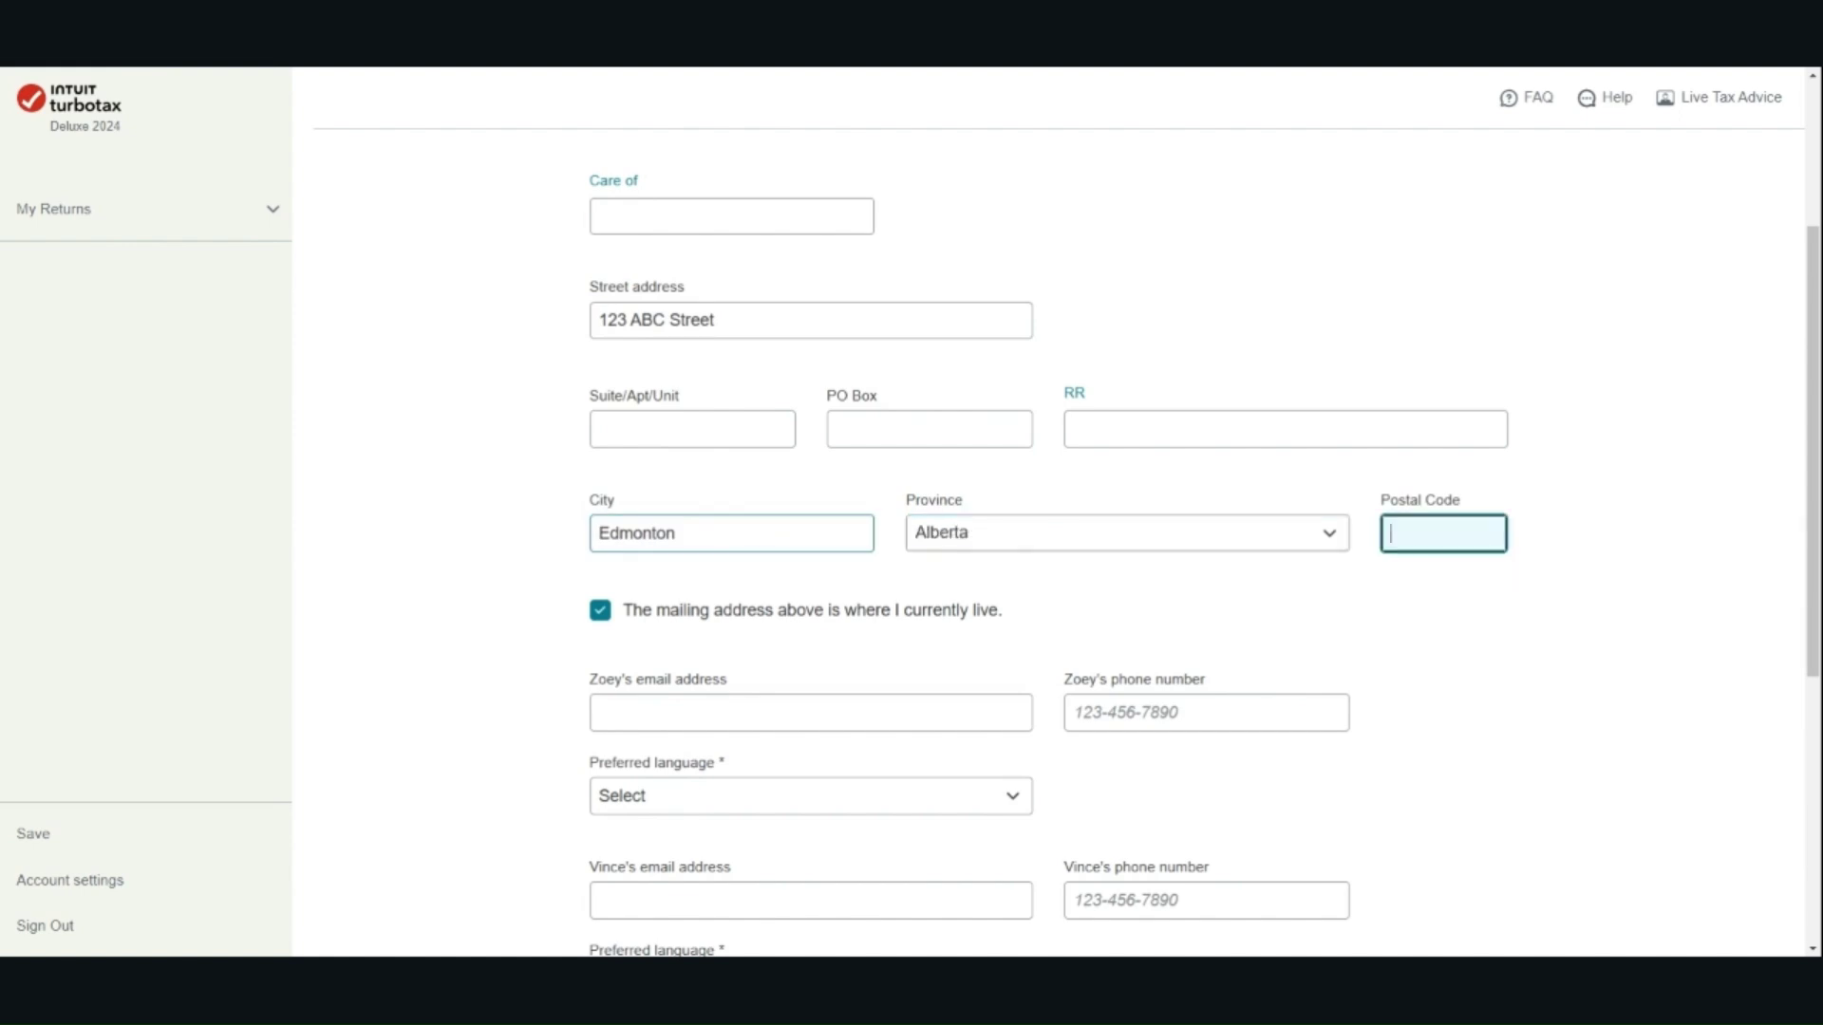
pyautogui.write('T1A2B3')
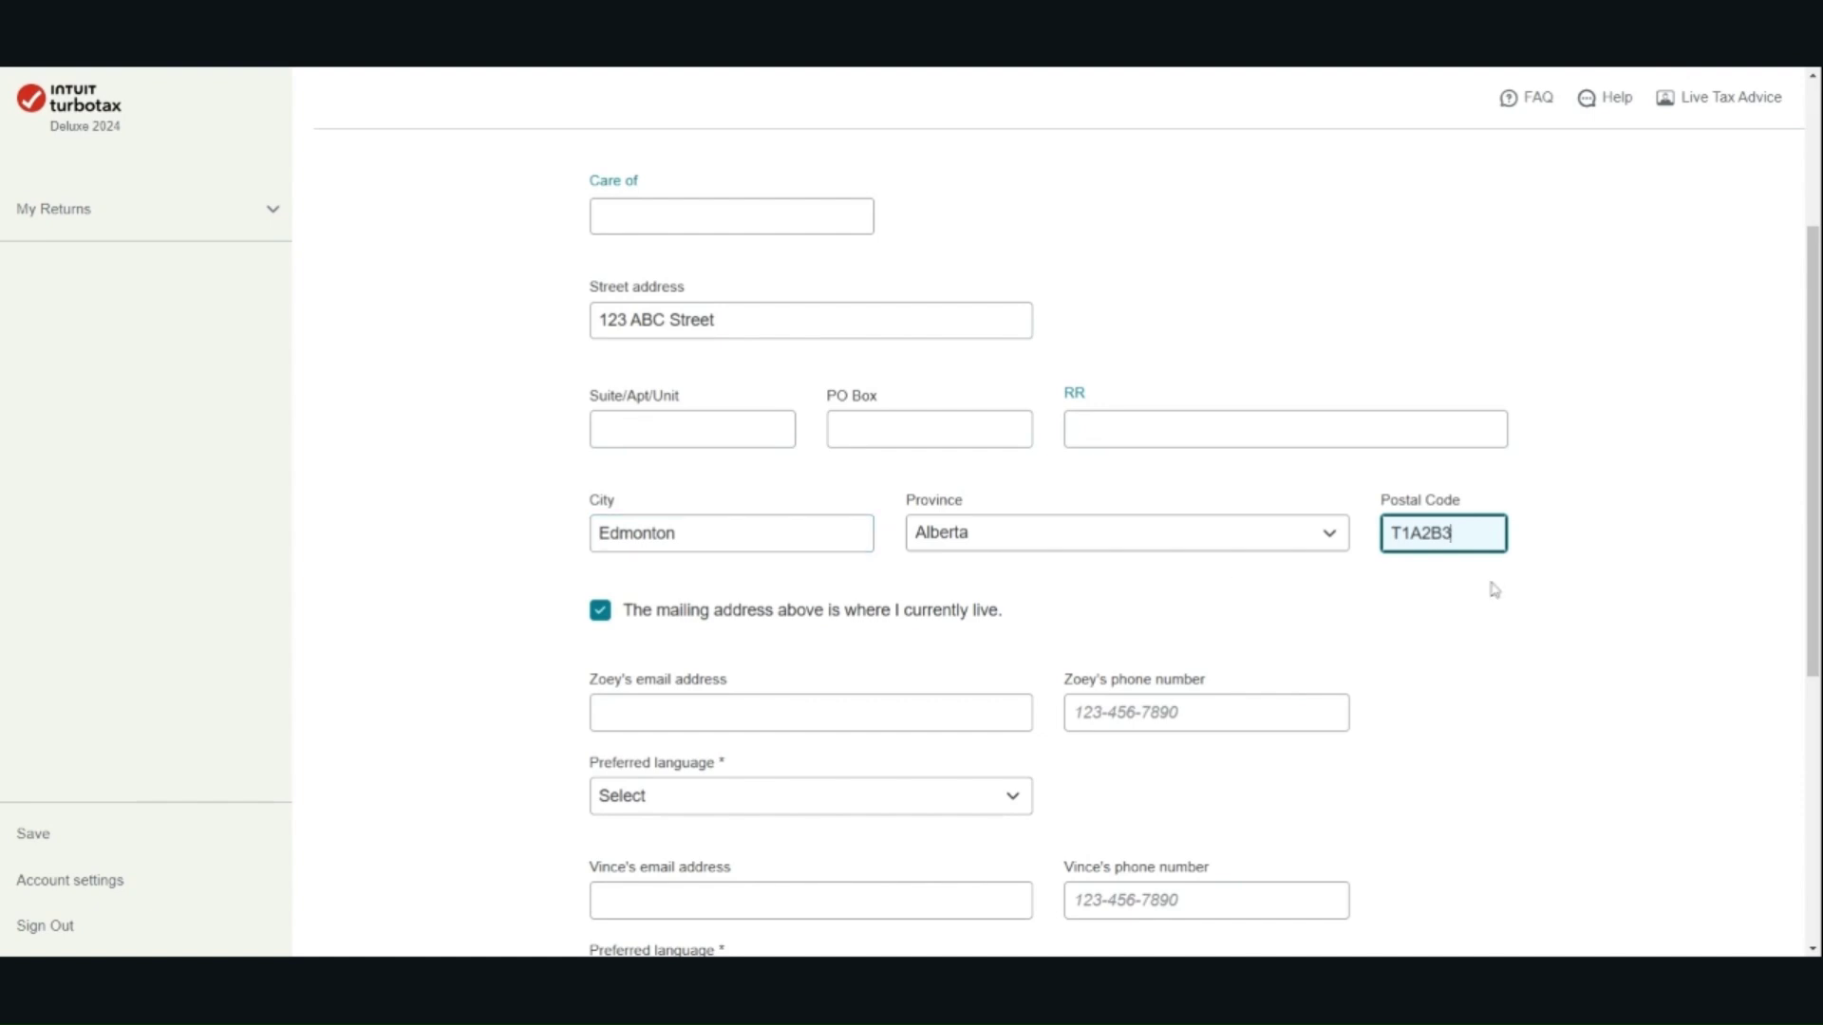
pyautogui.click(1689, 590)
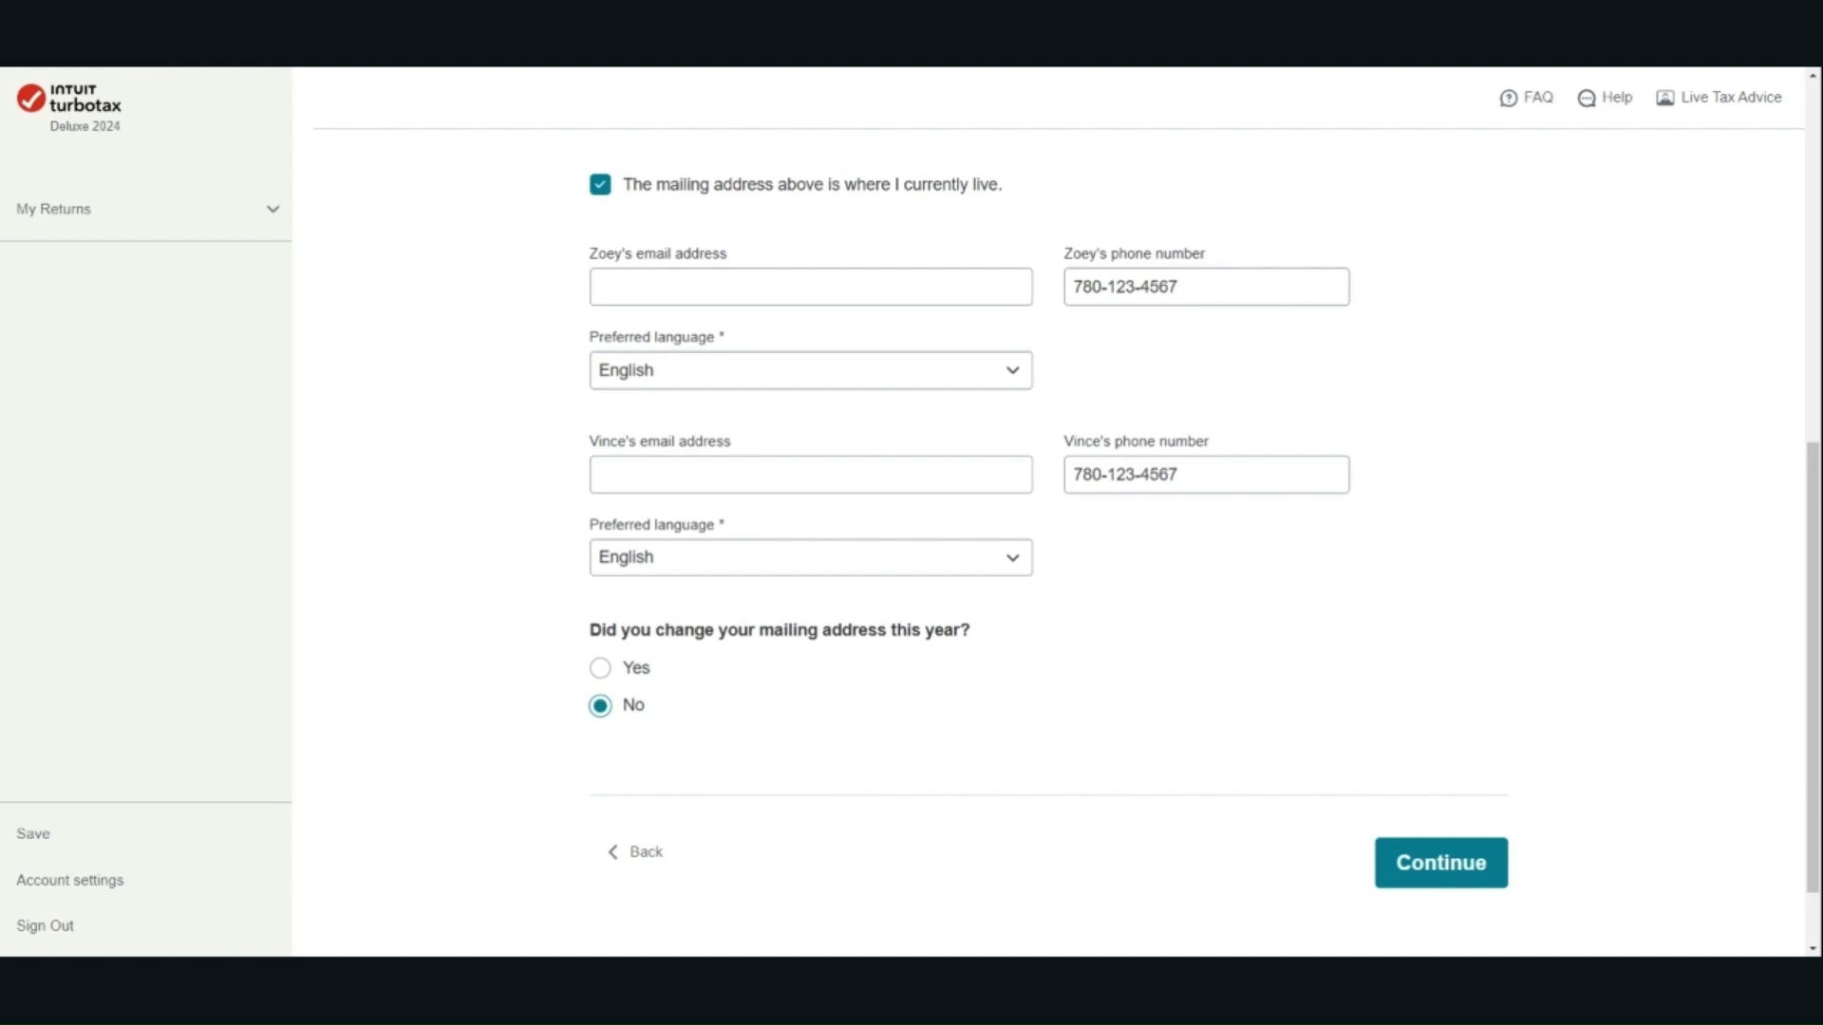
pyautogui.click(1477, 866)
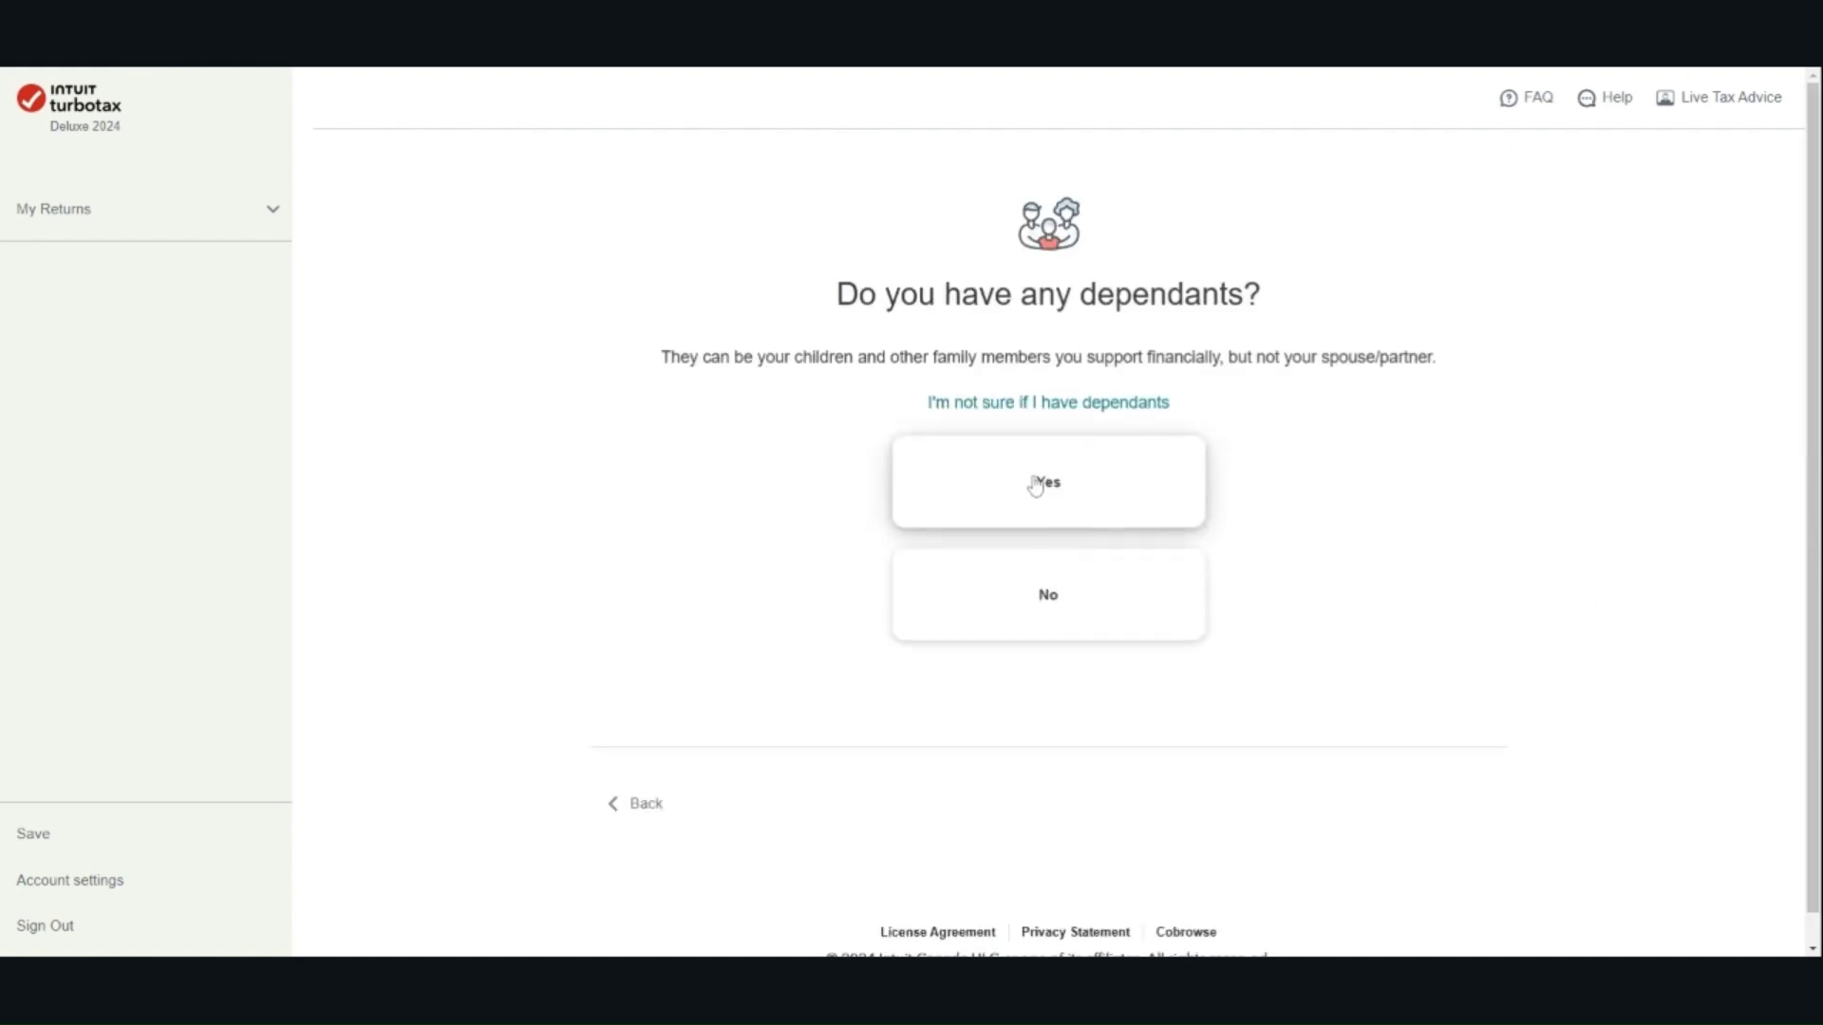
# Answer No to having dependants and accept the personal info summary
pyautogui.click(1020, 604)
pyautogui.click(1444, 823)
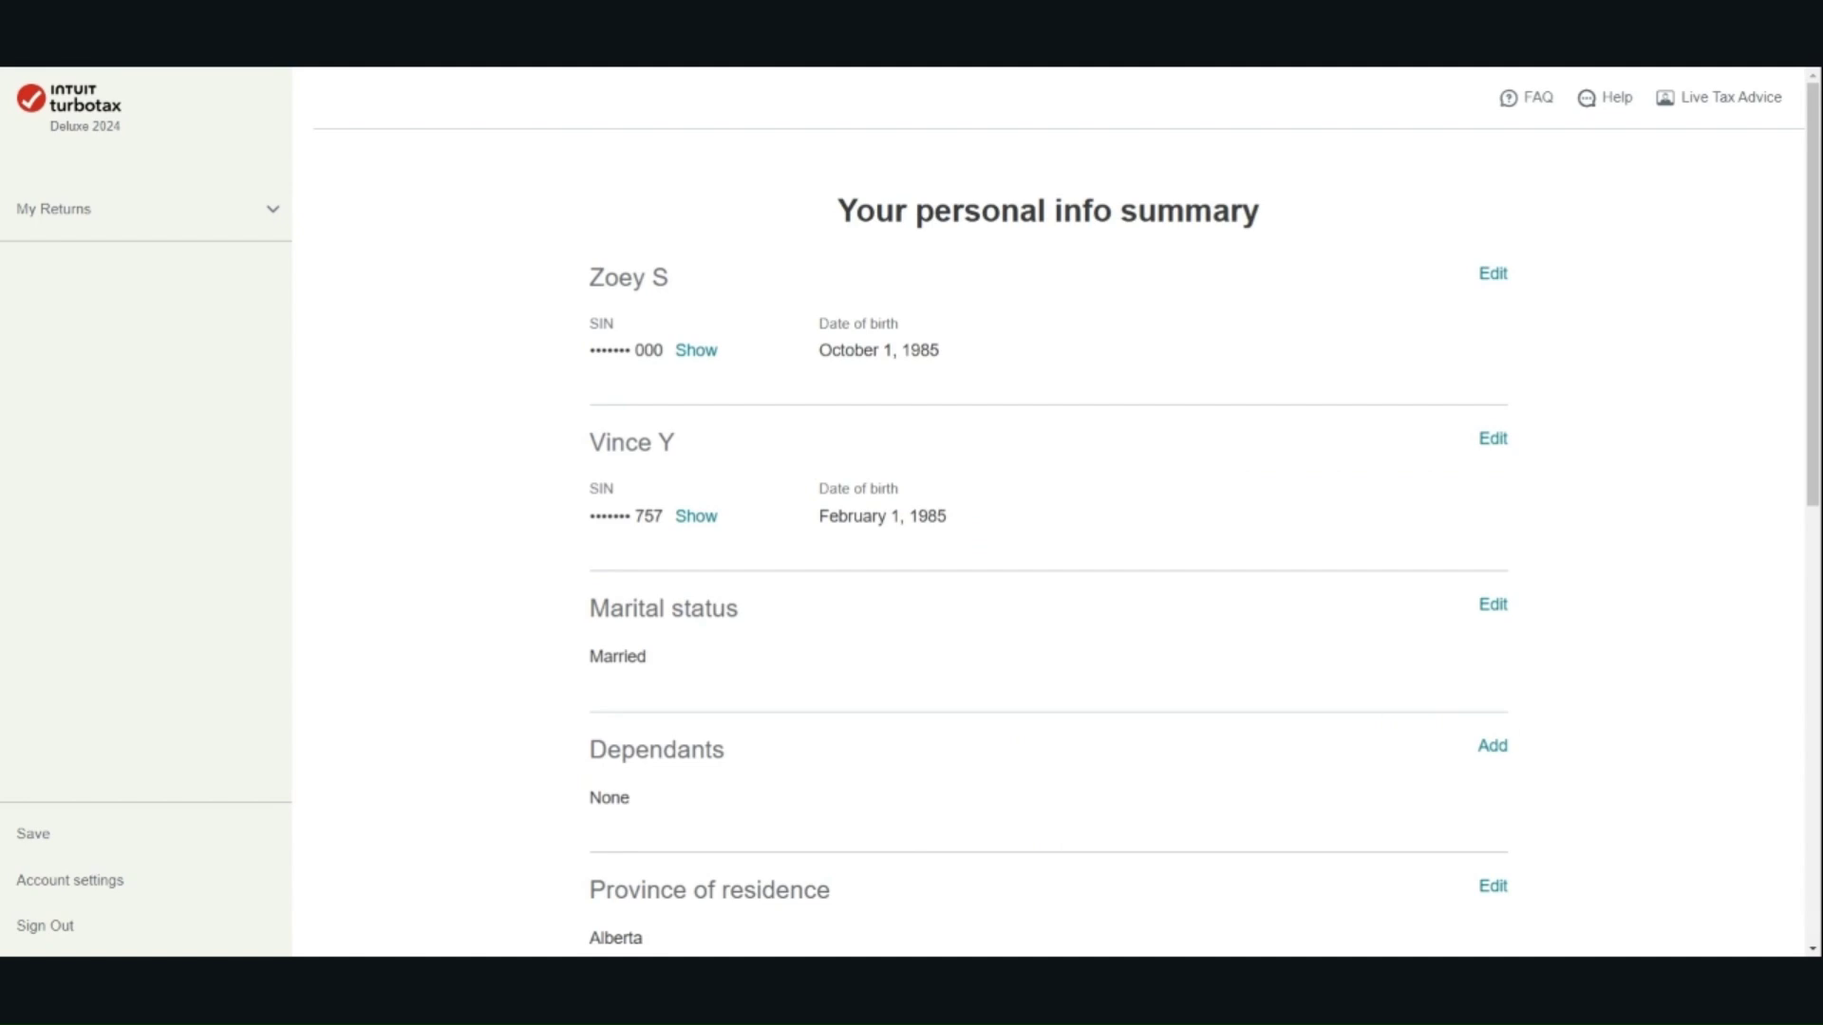
pyautogui.scroll(-1, 1329, 643)
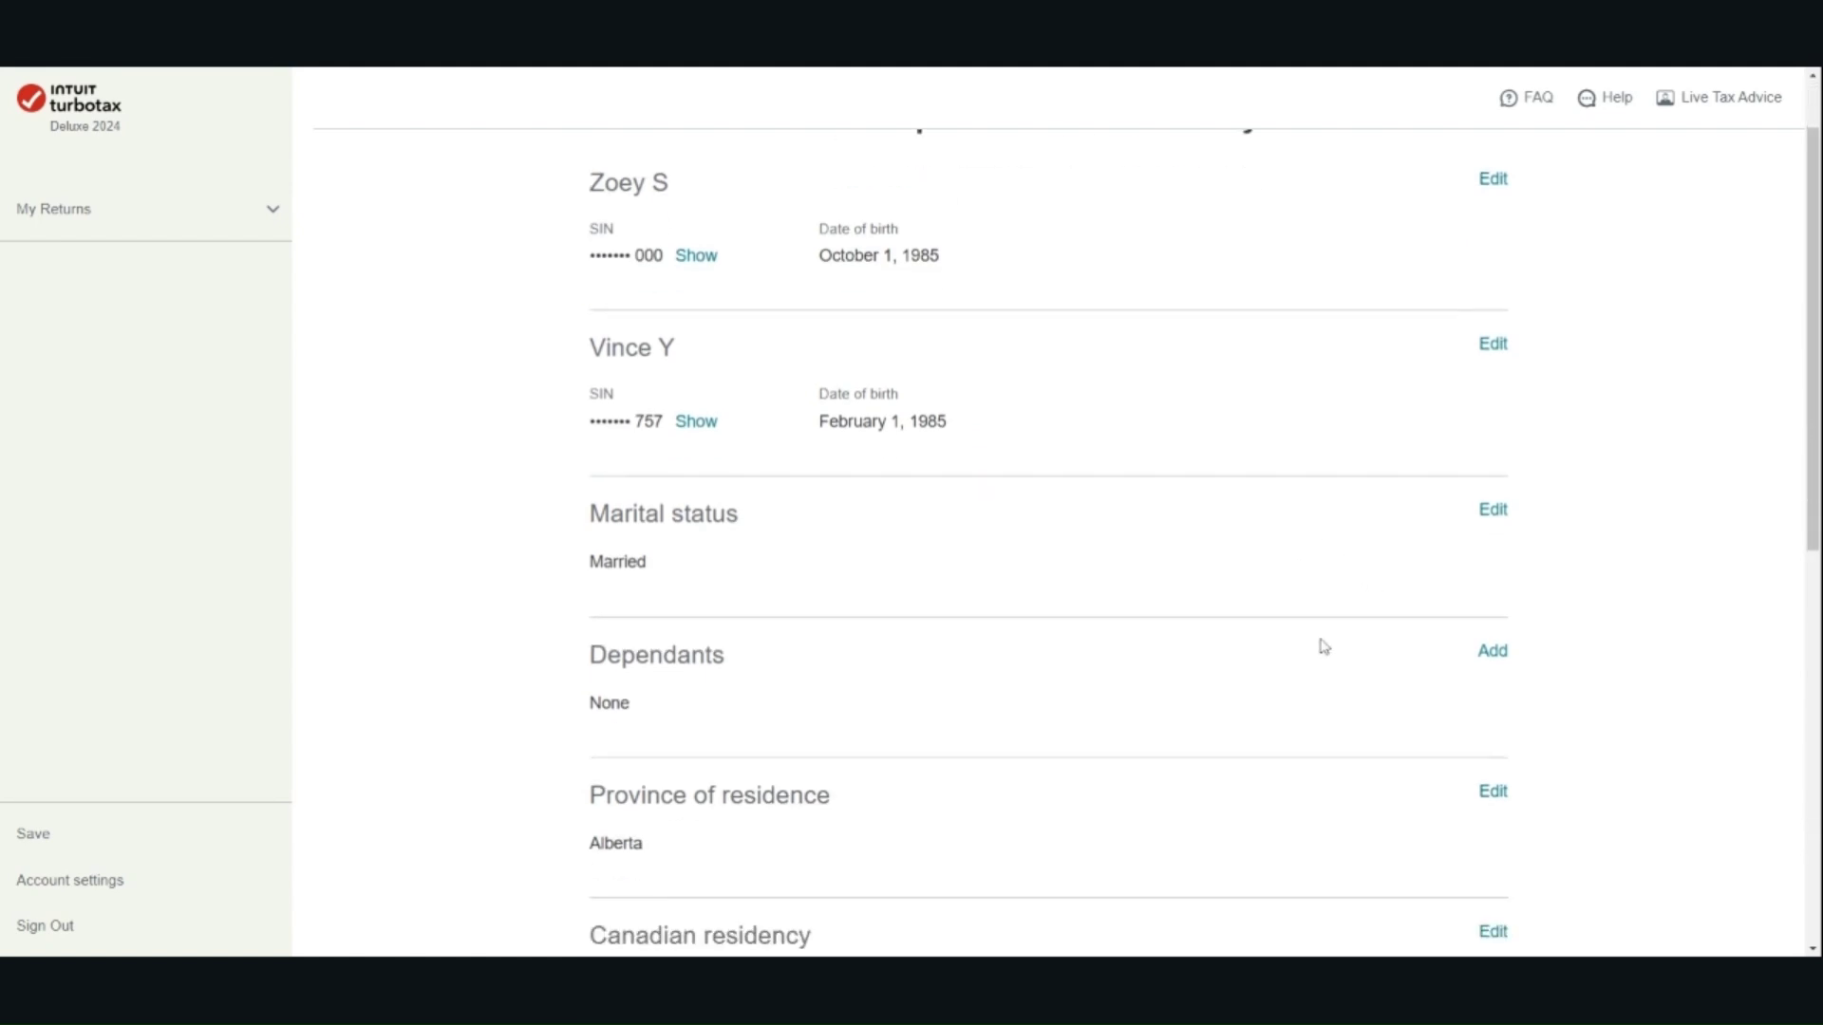
pyautogui.scroll(-8, 1325, 647)
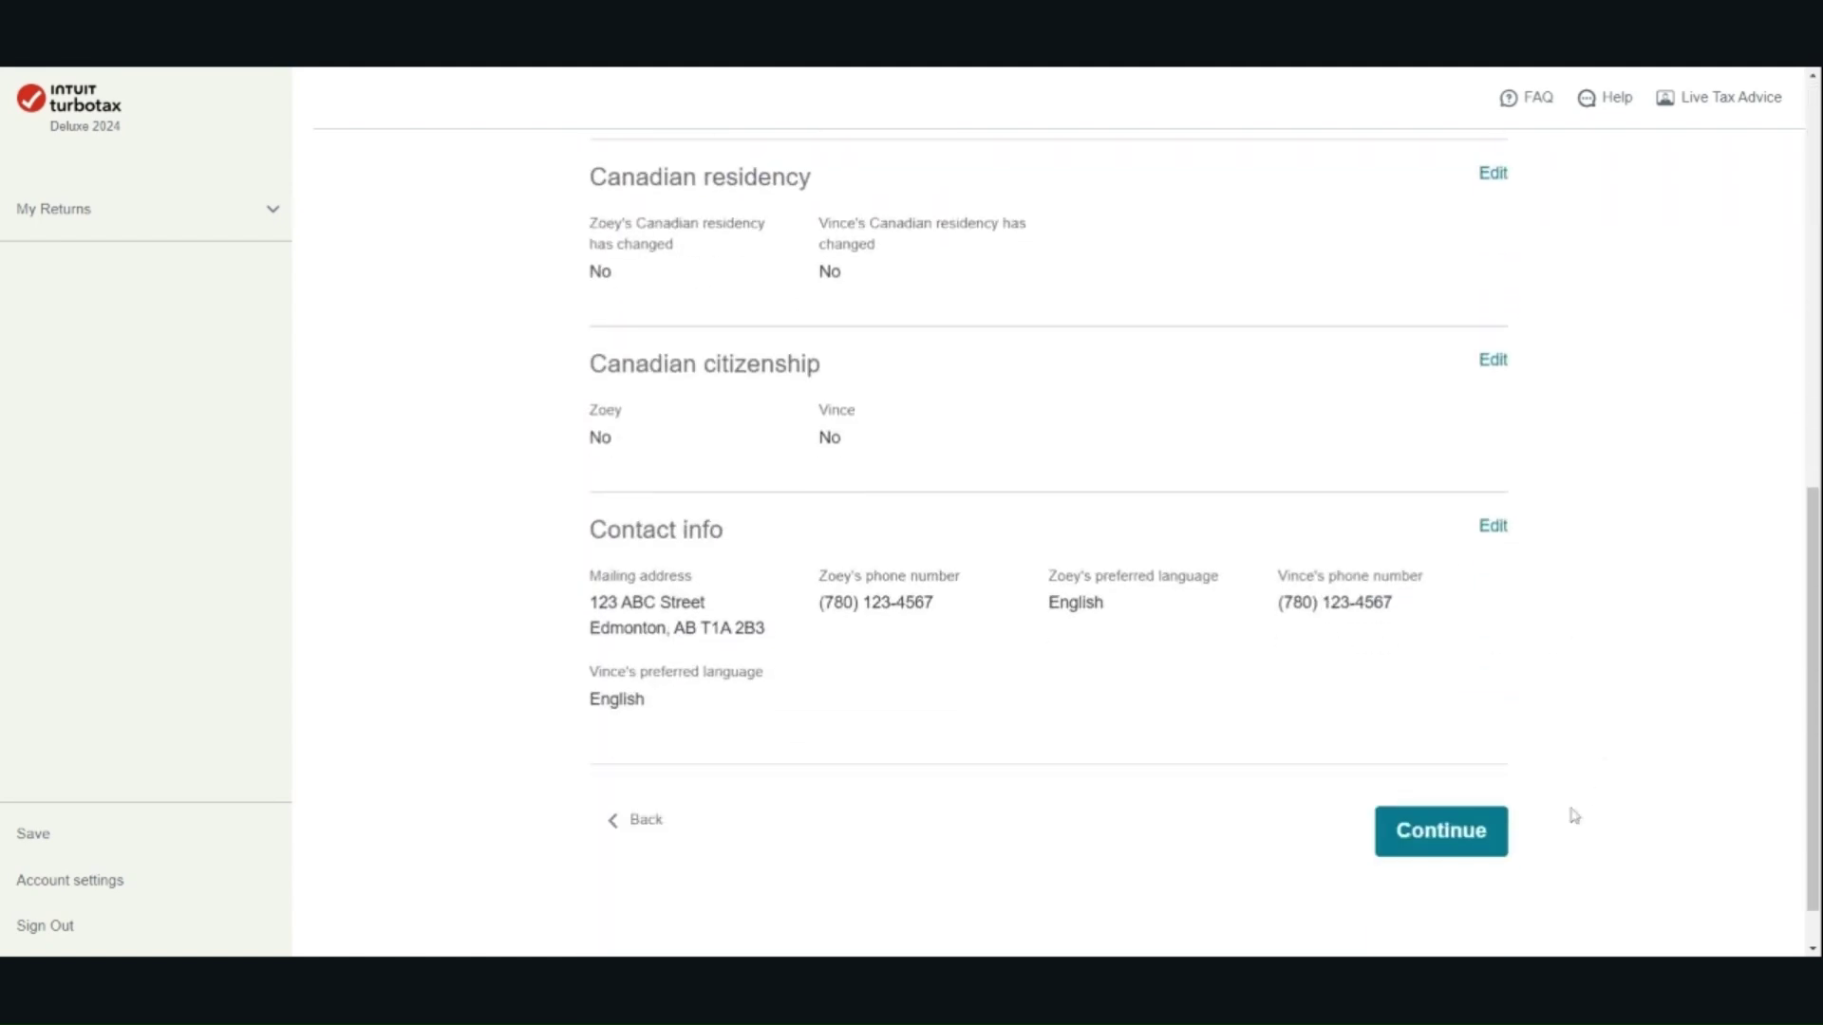
pyautogui.click(1459, 841)
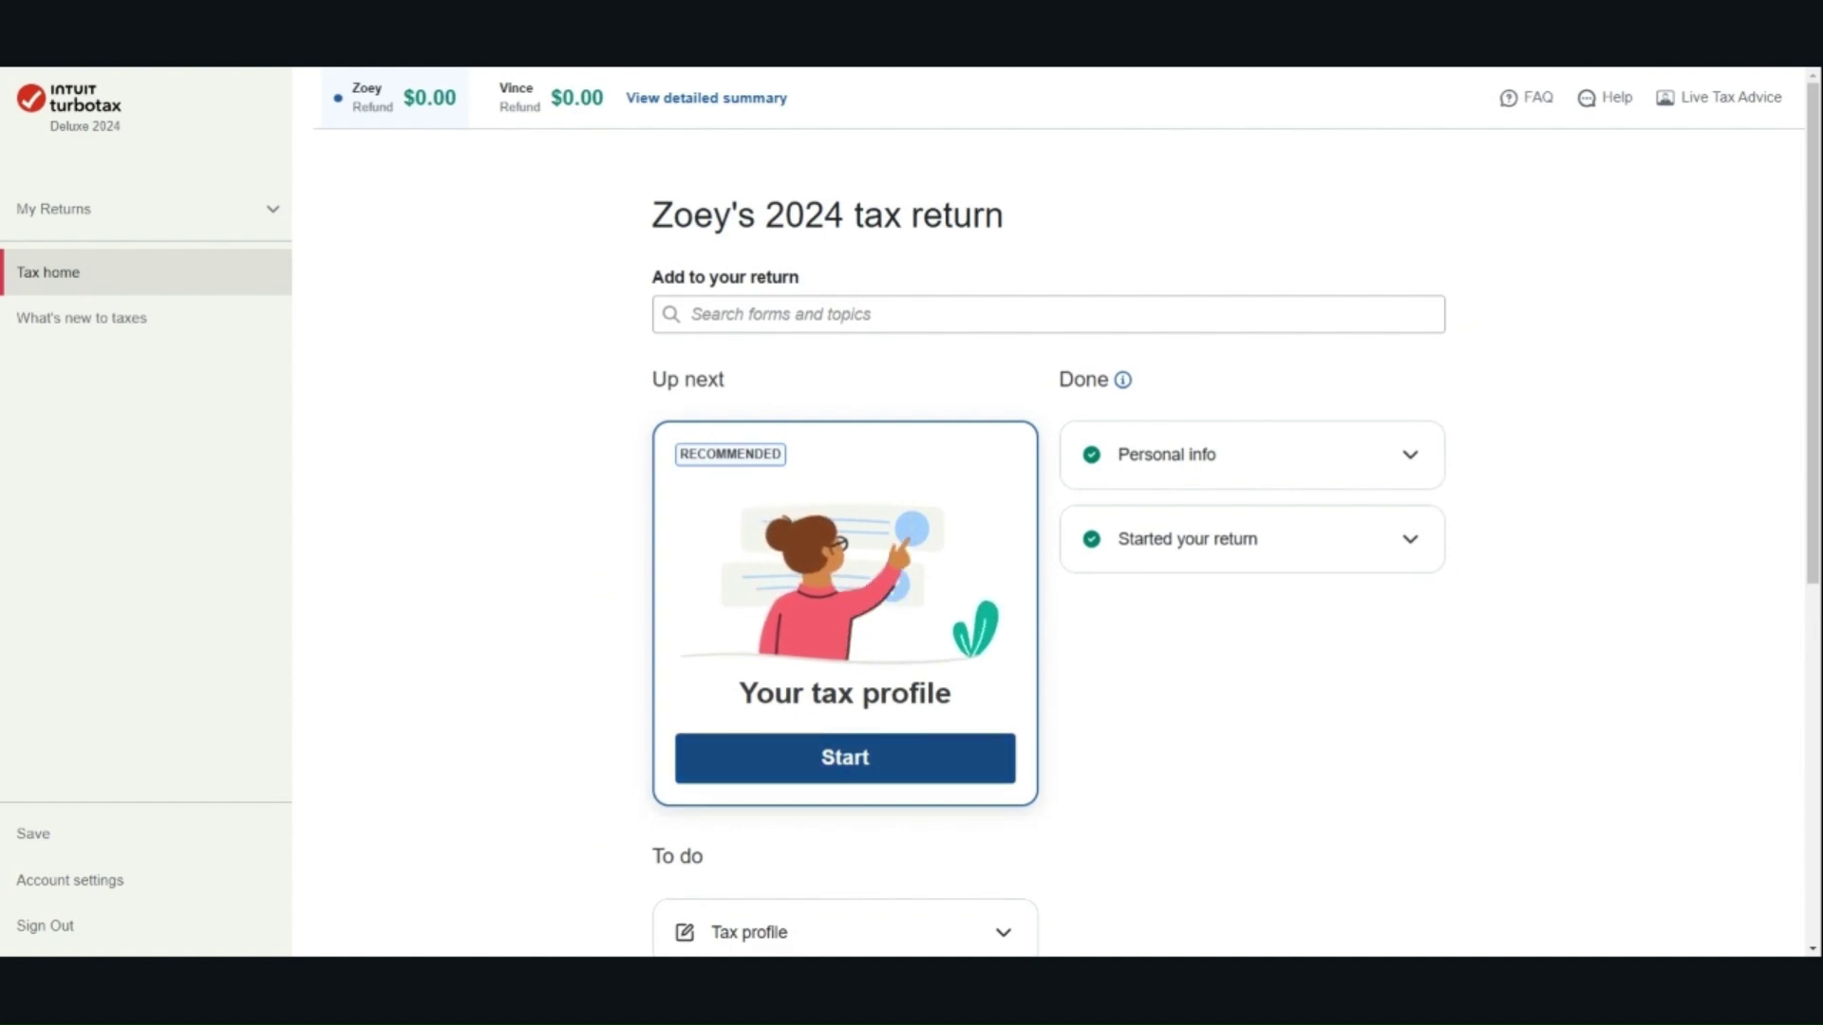
# Begin the tax profile and confirm the chosen income slips and investment income types
pyautogui.click(895, 767)
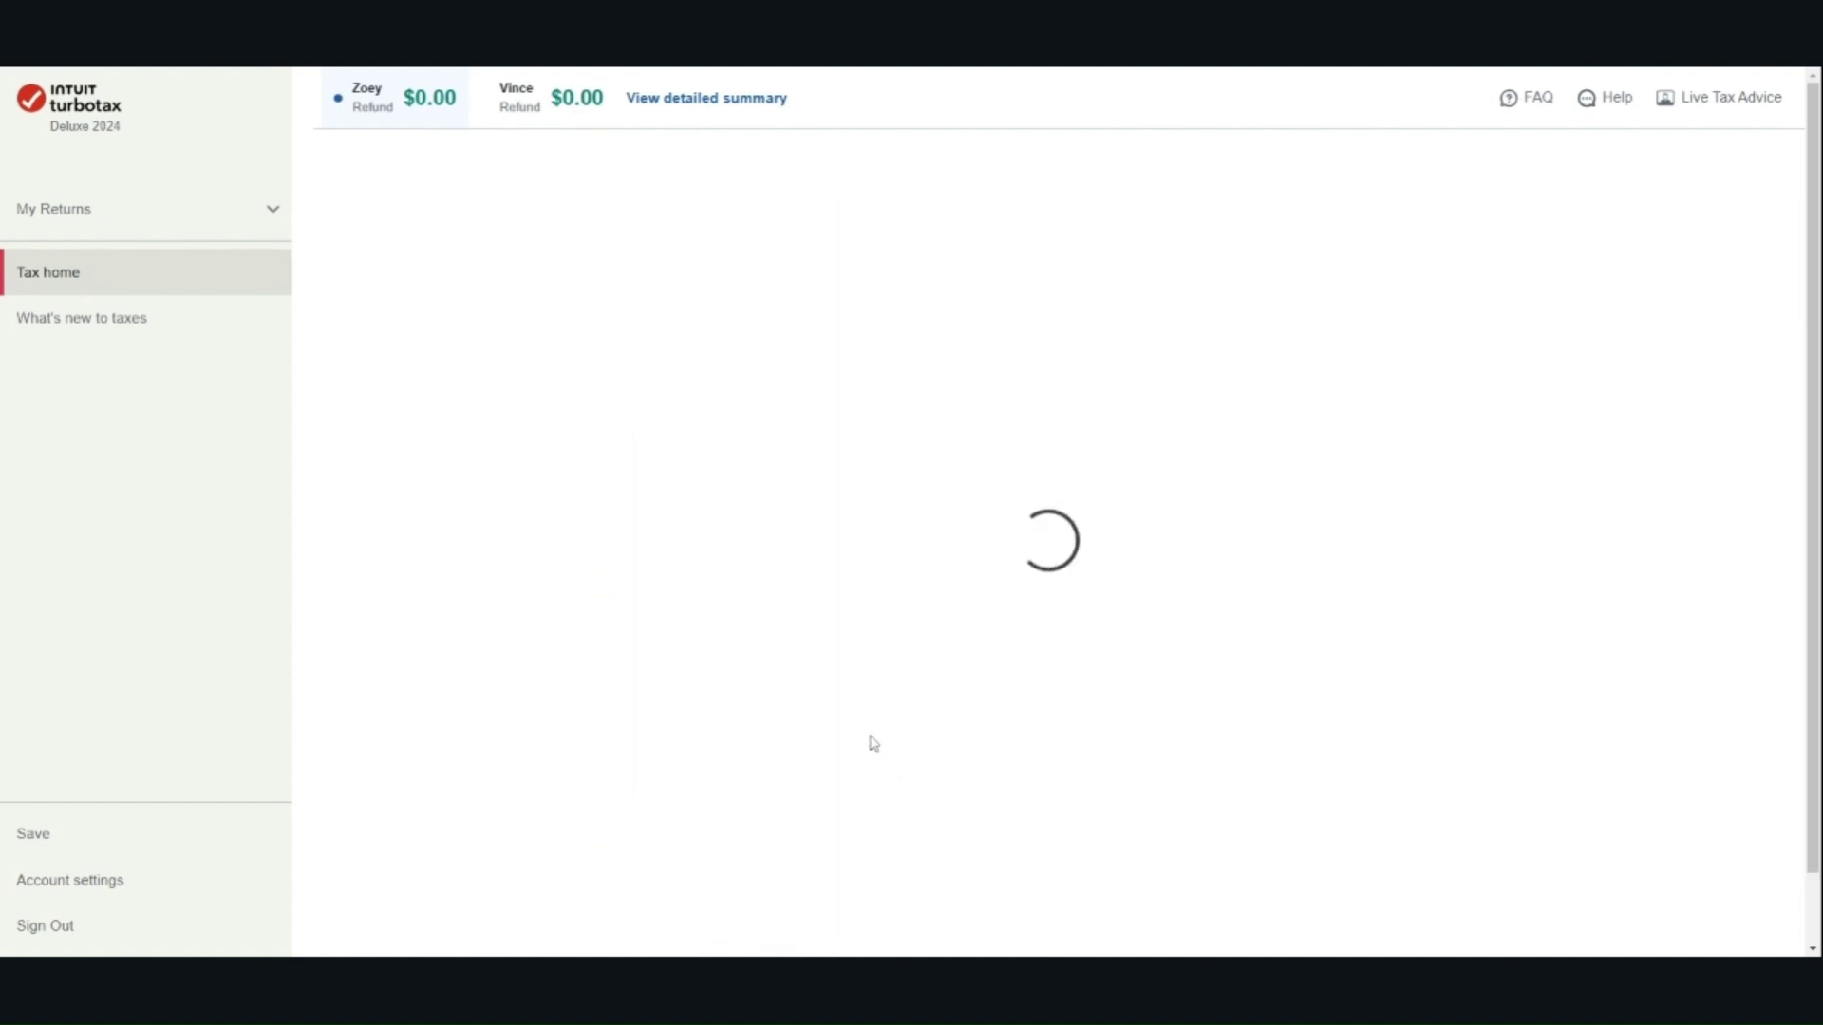
pyautogui.scroll(-4, 1310, 408)
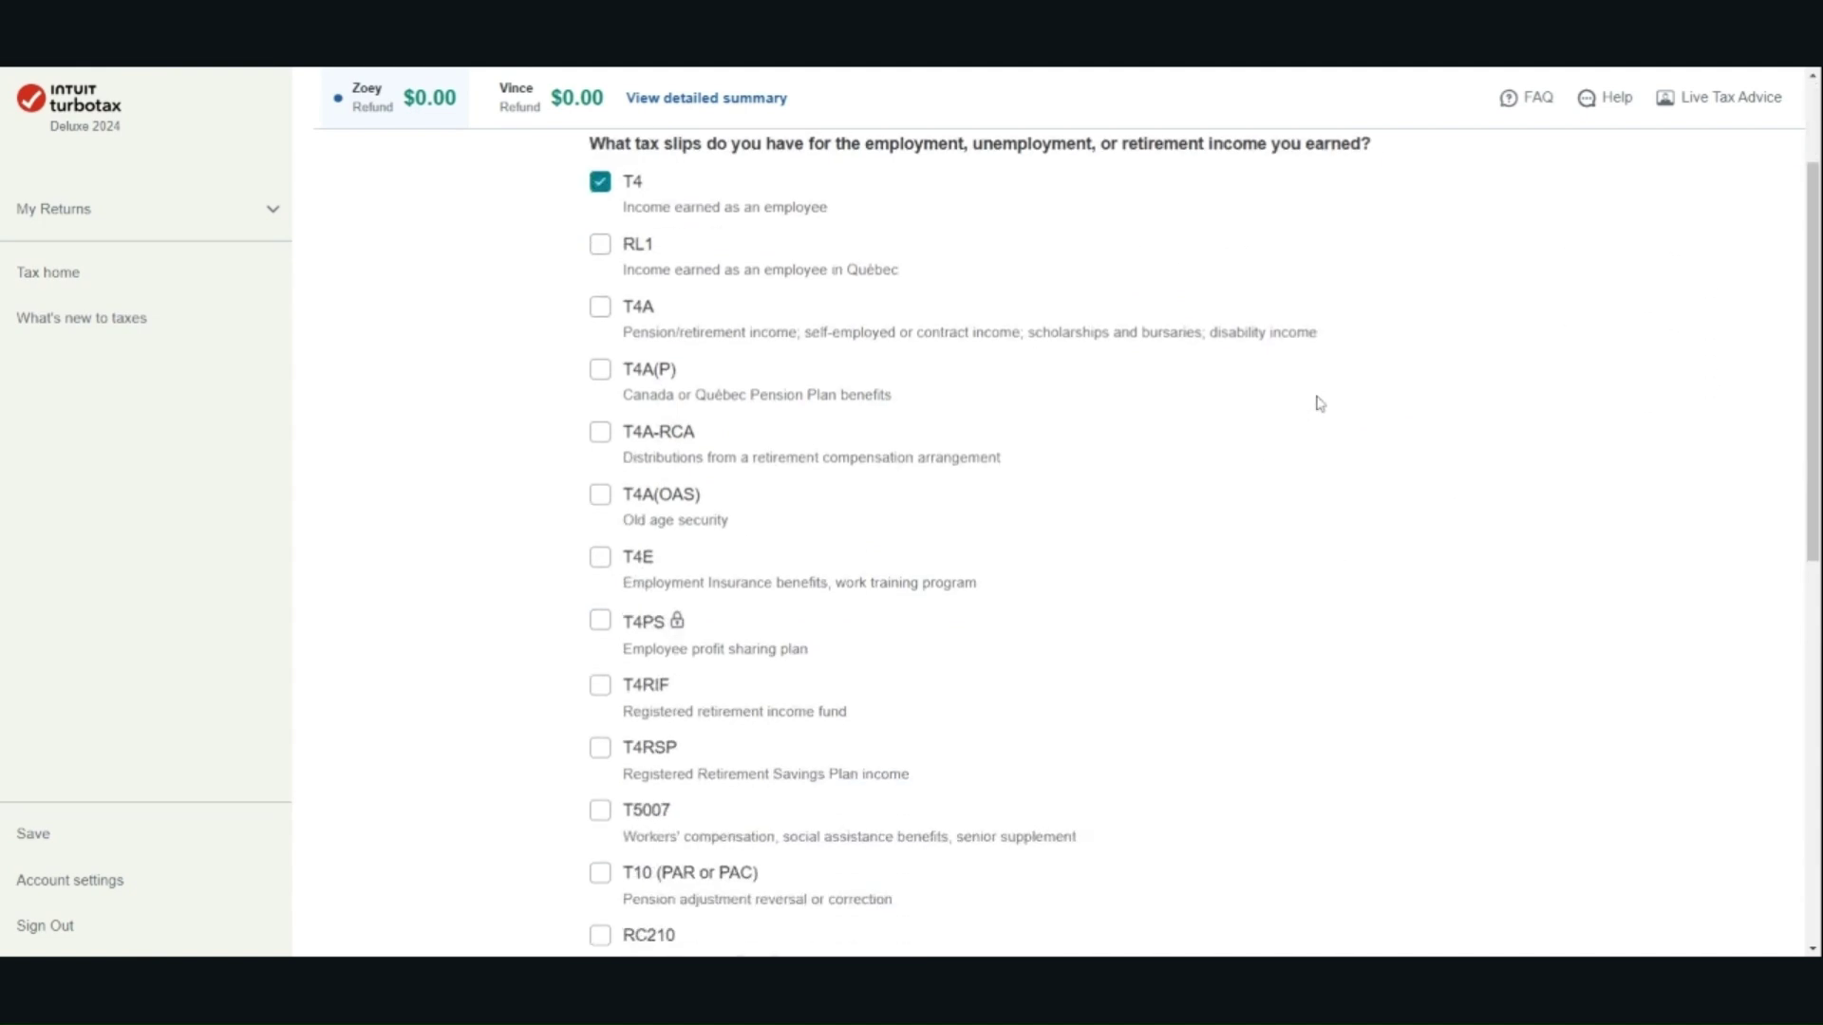
pyautogui.scroll(-7, 1310, 410)
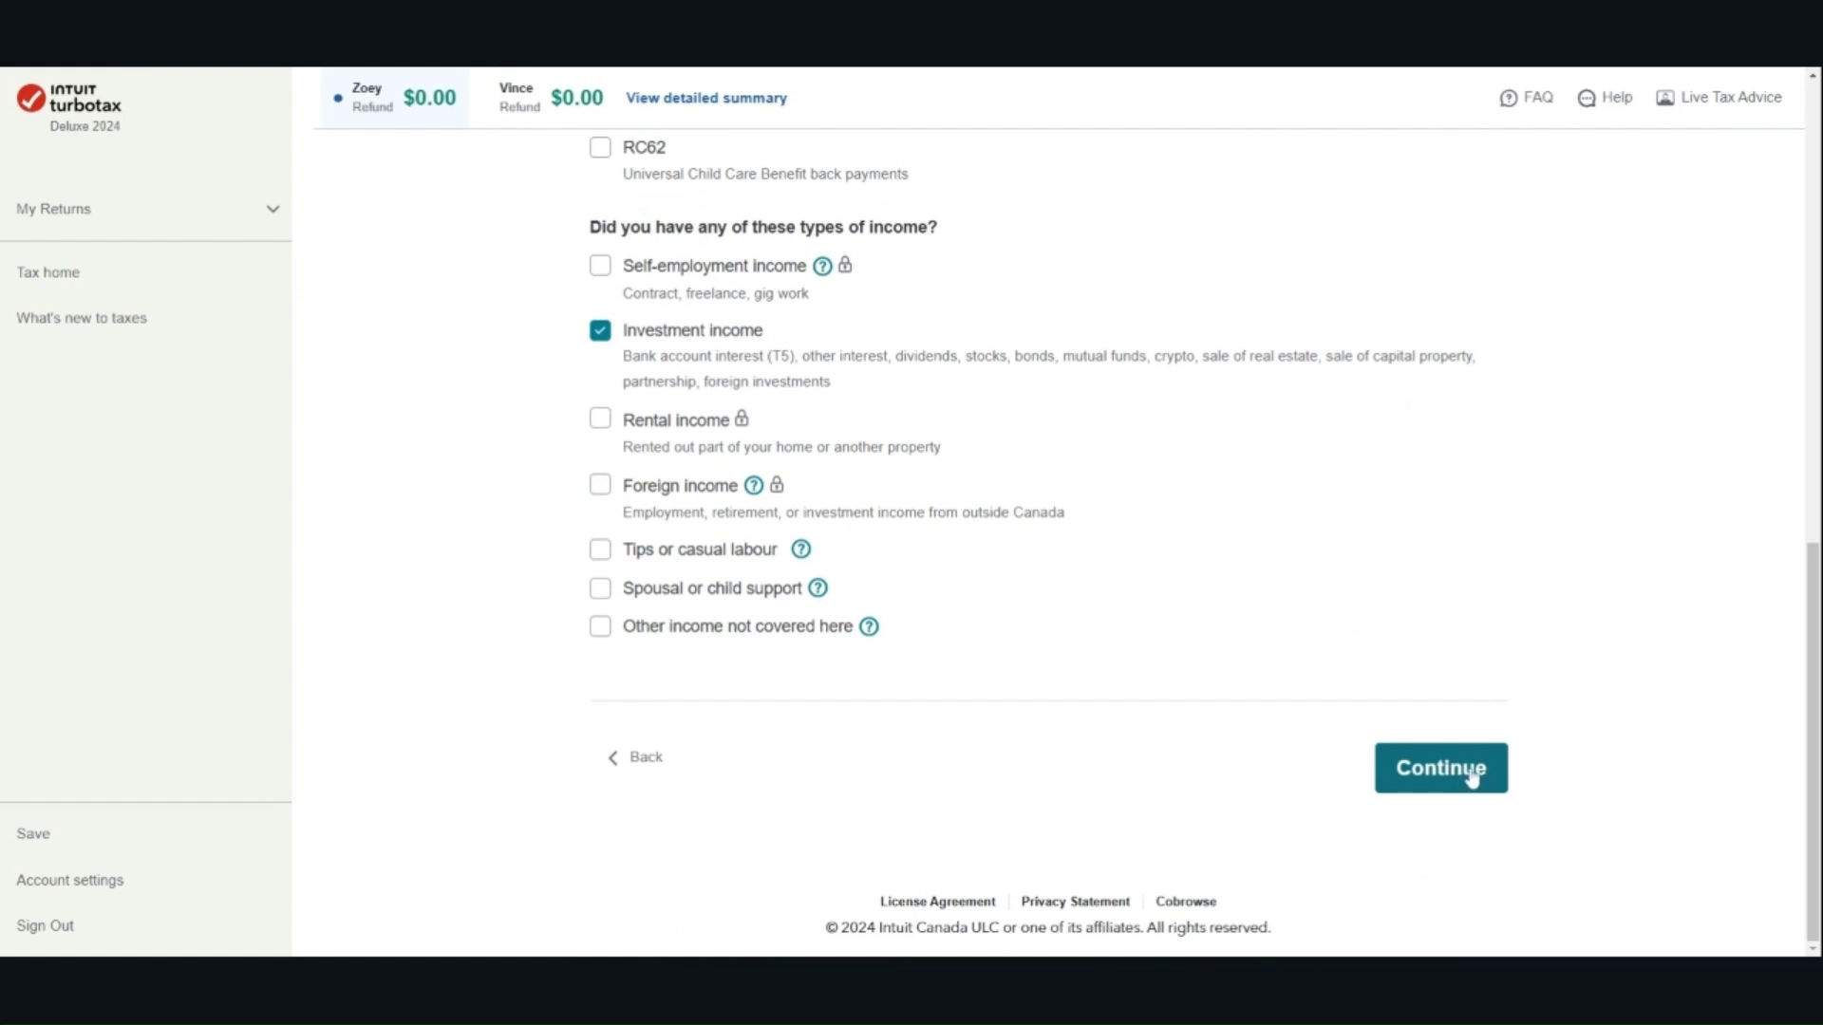
pyautogui.click(1462, 774)
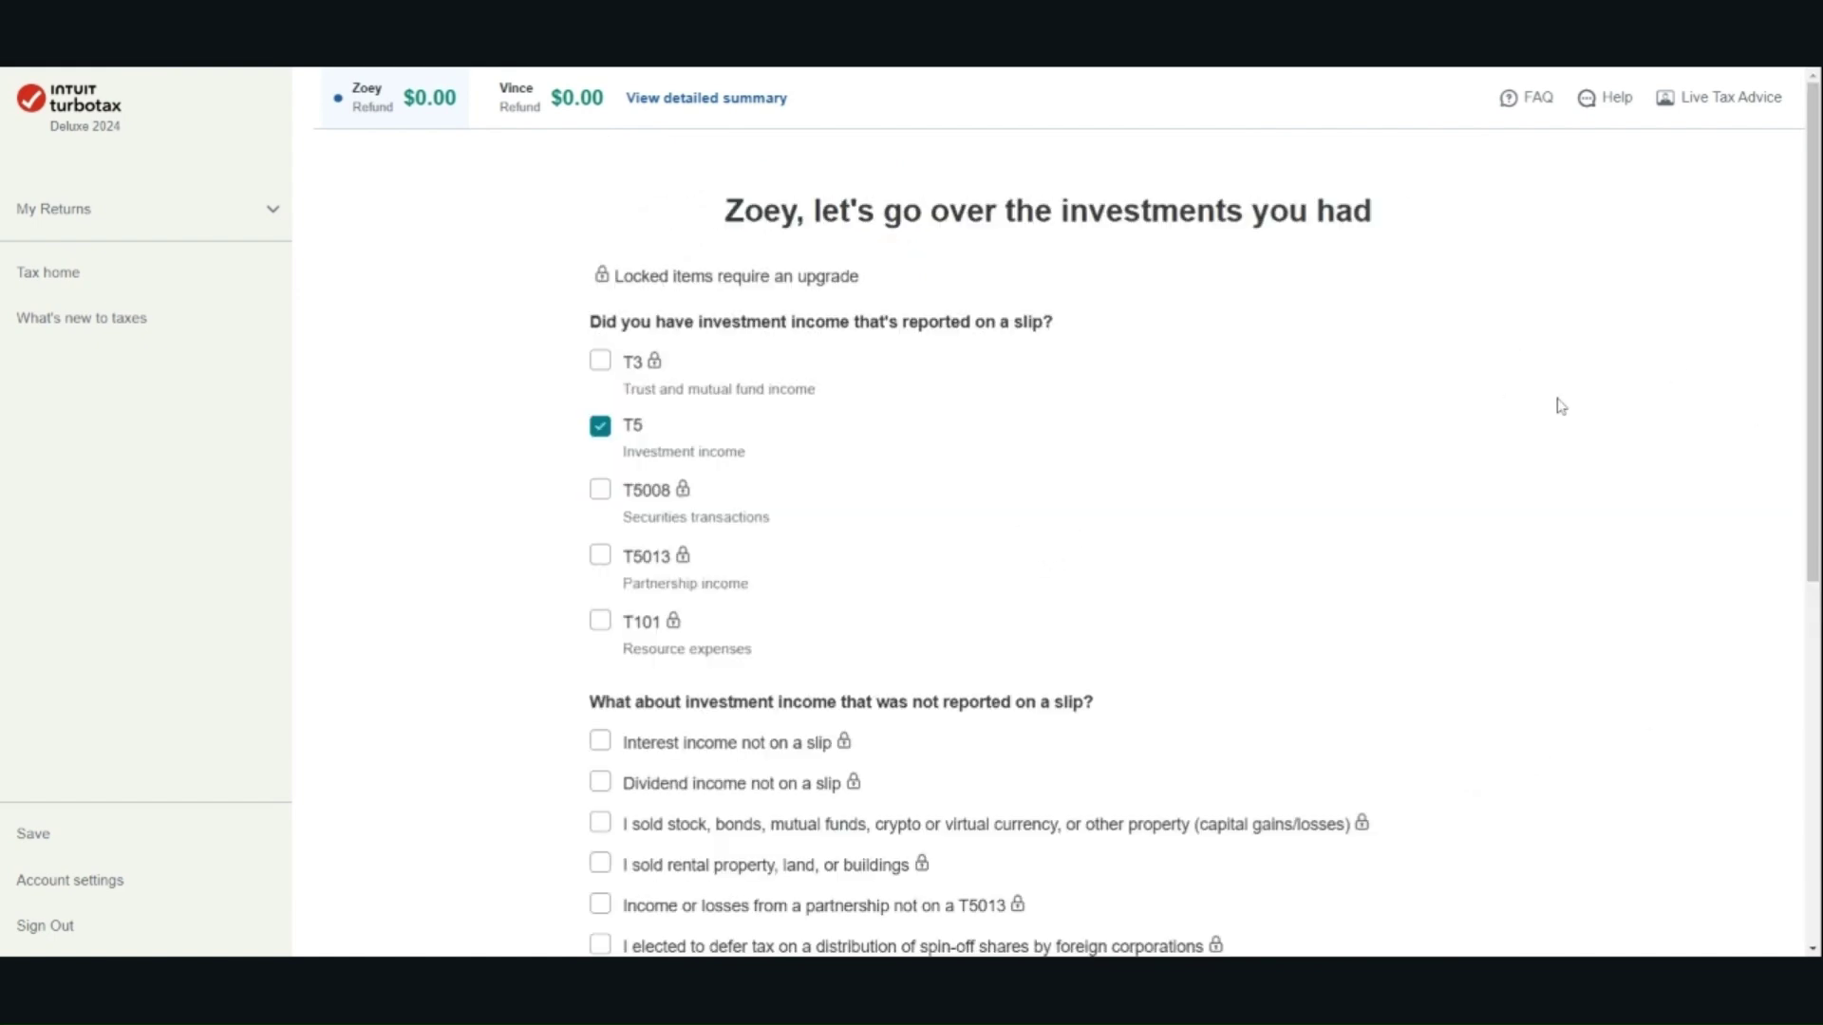
pyautogui.scroll(-3, 1080, 194)
pyautogui.scroll(-3, 1299, 319)
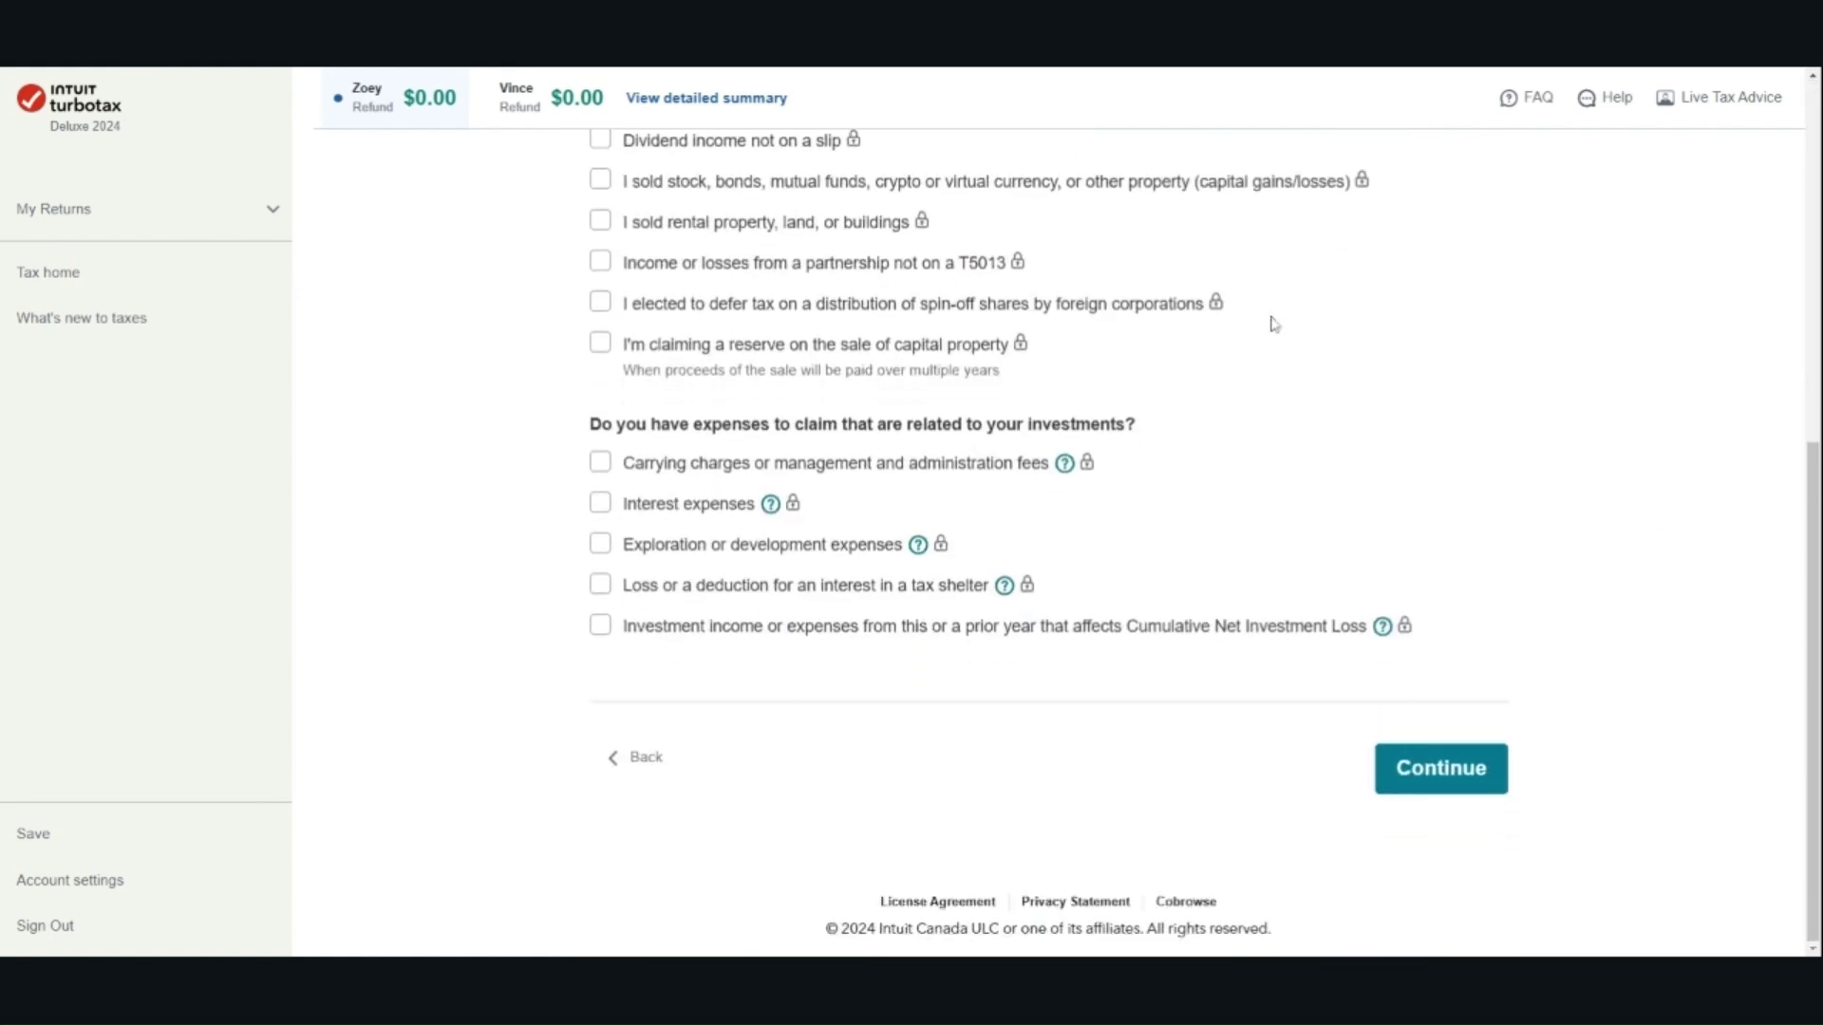
pyautogui.click(1462, 784)
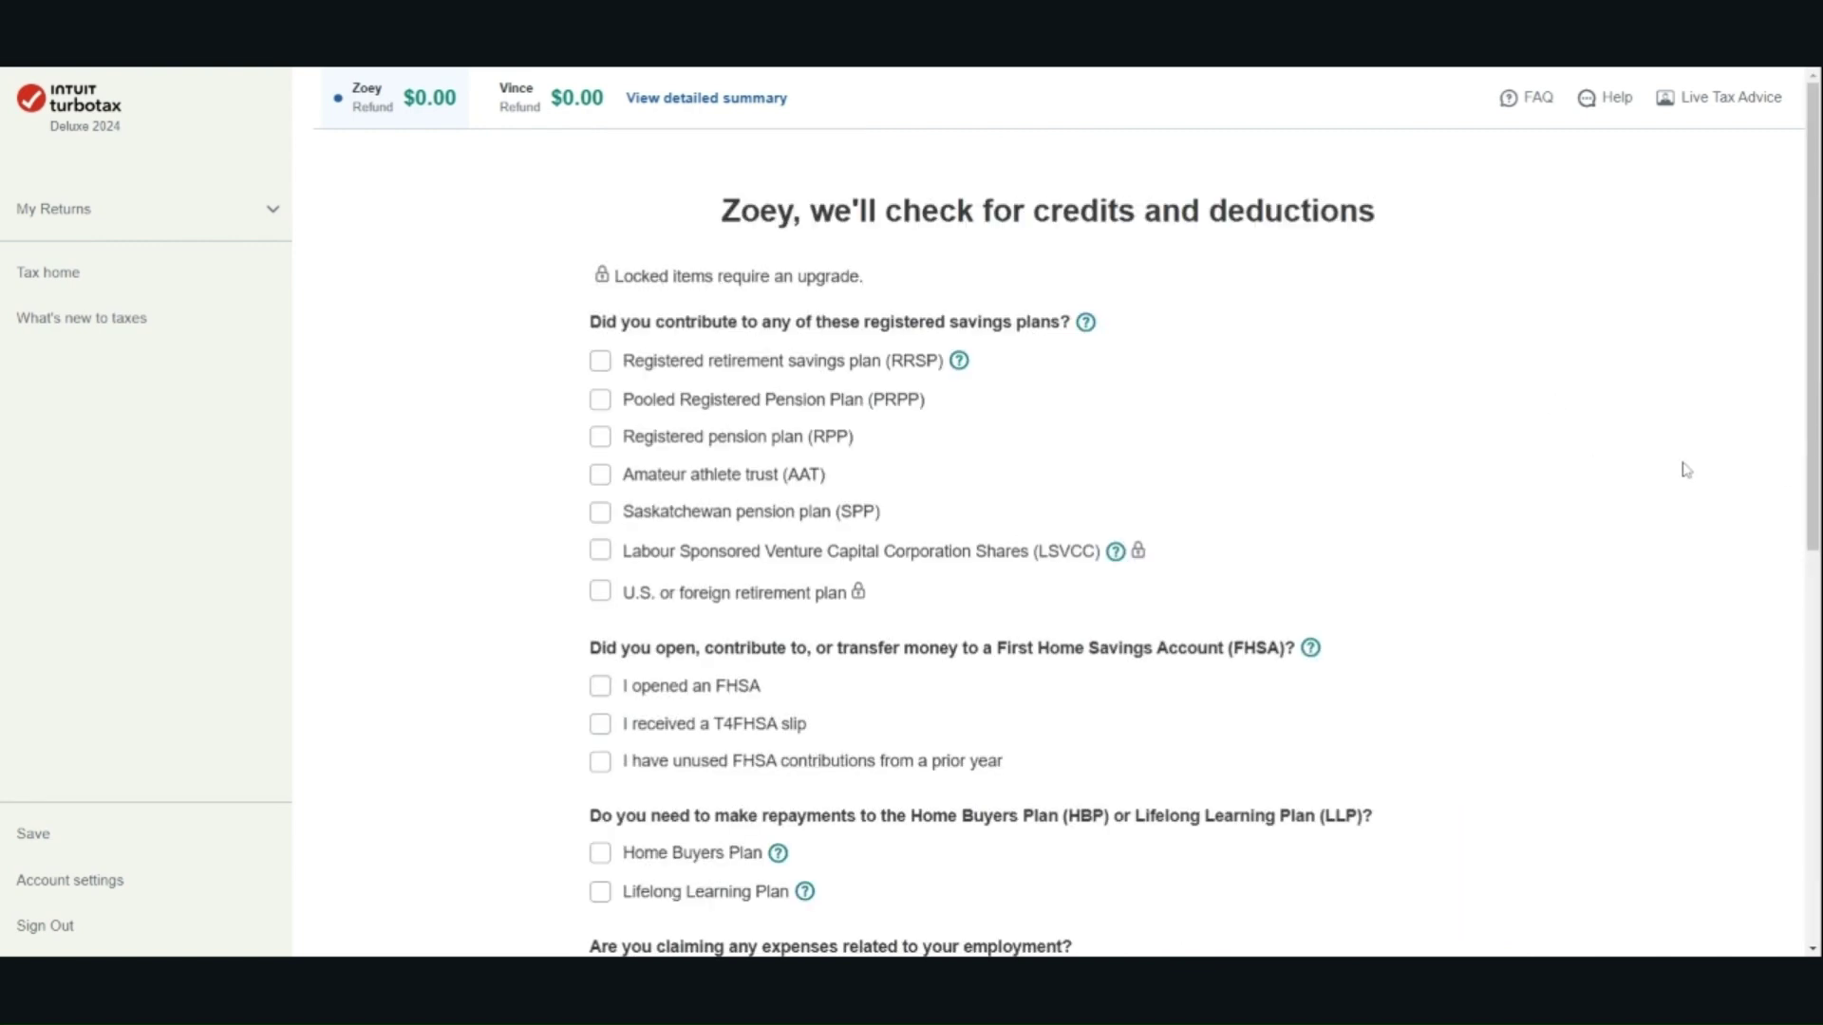
# Add RRSP contributions to the savings and employment selections
pyautogui.click(599, 361)
pyautogui.scroll(-1, 1538, 441)
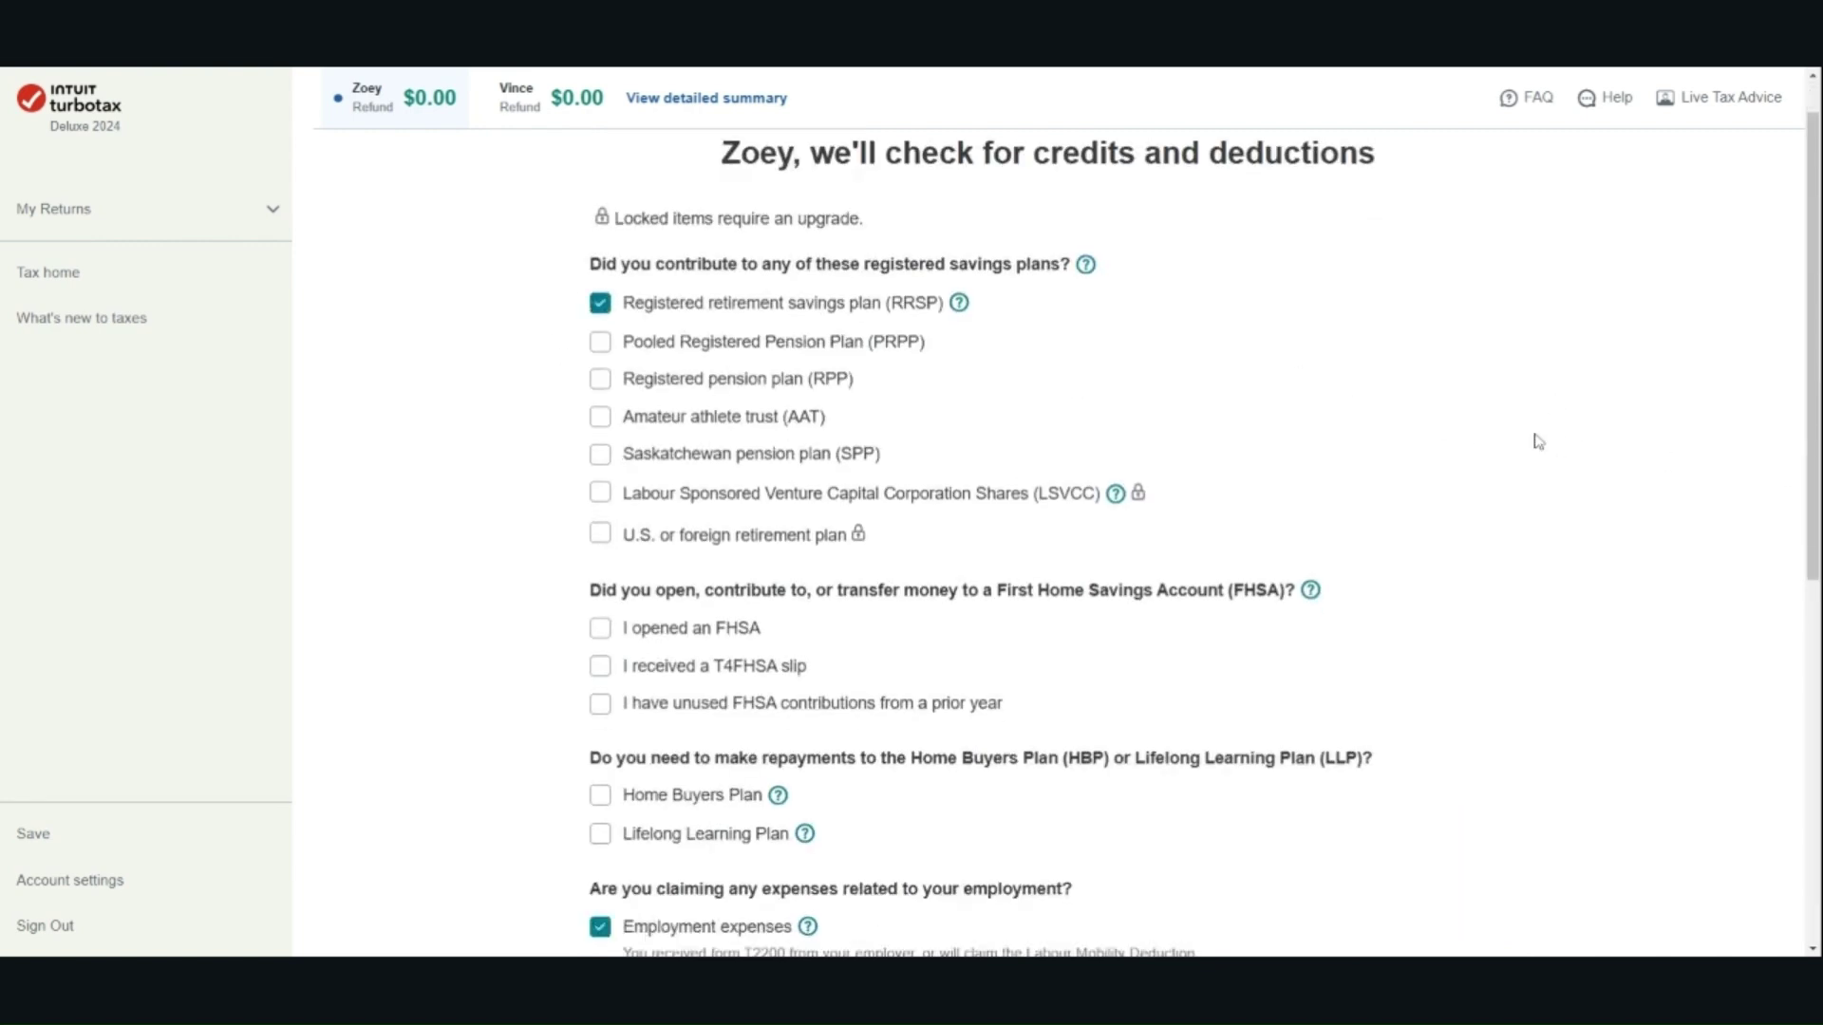
pyautogui.scroll(-7, 1537, 442)
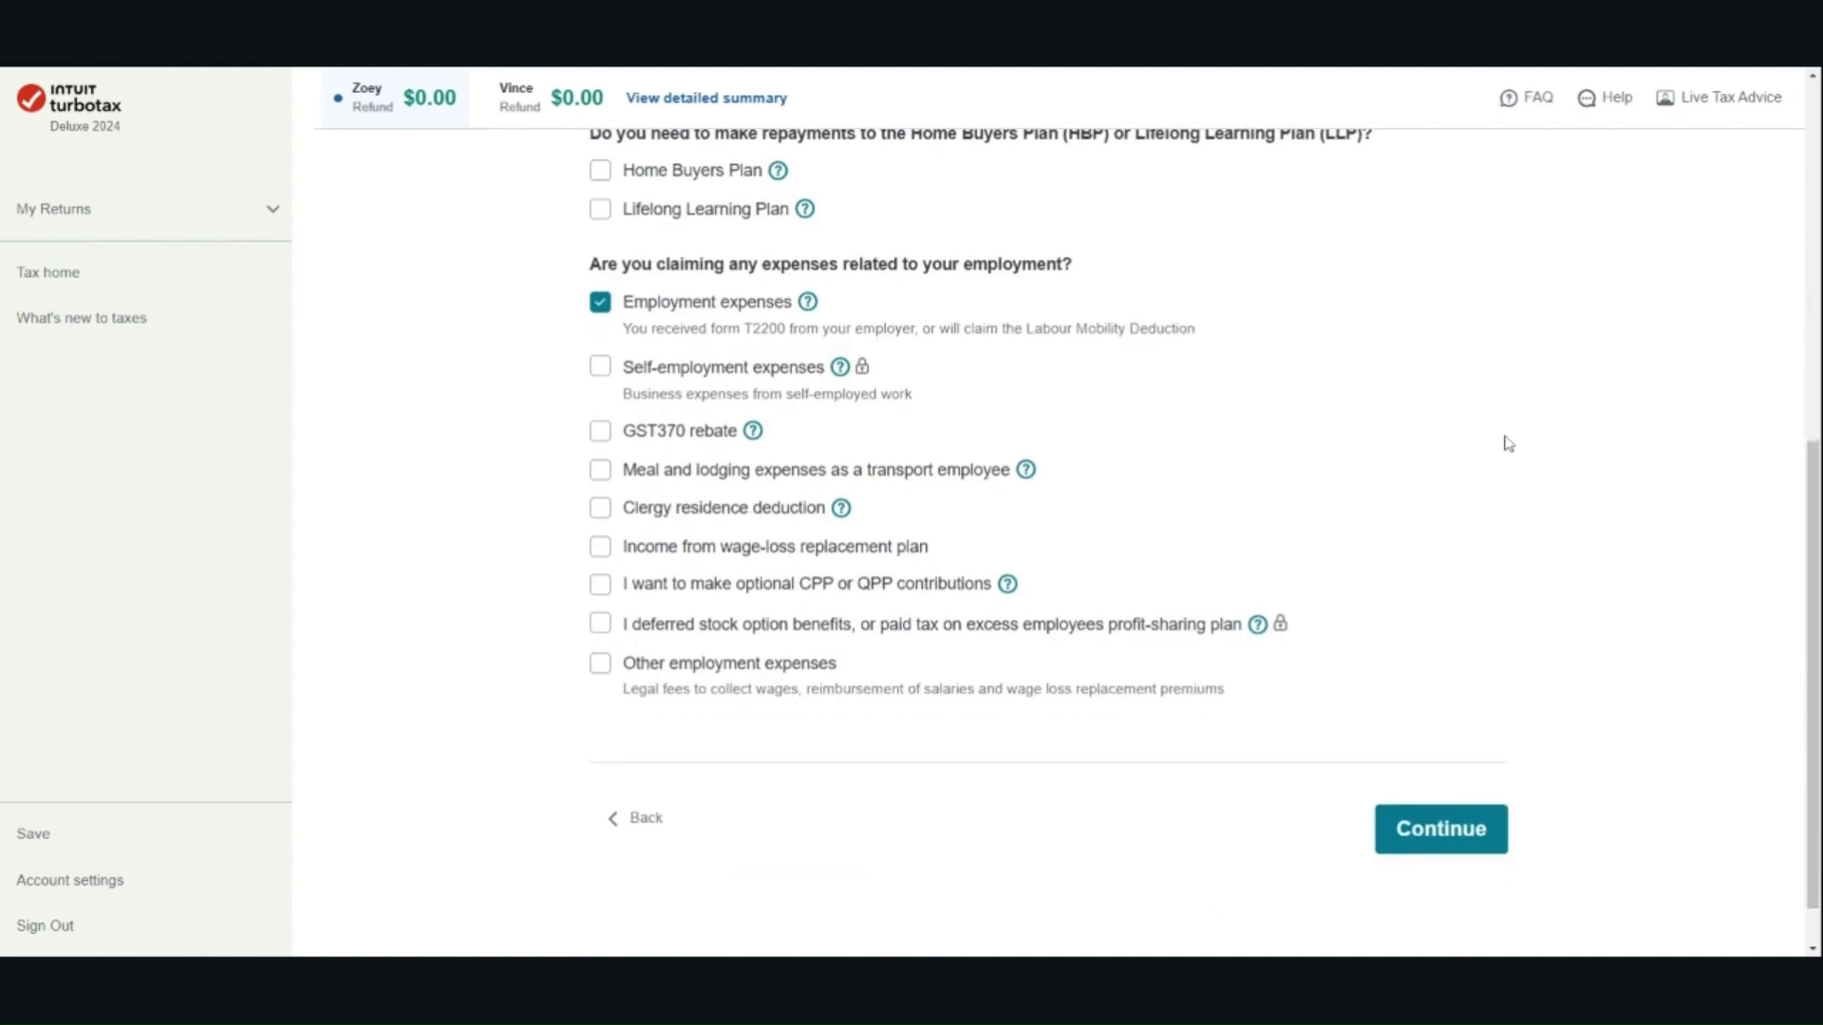
pyautogui.scroll(-1, 1507, 443)
pyautogui.click(1434, 786)
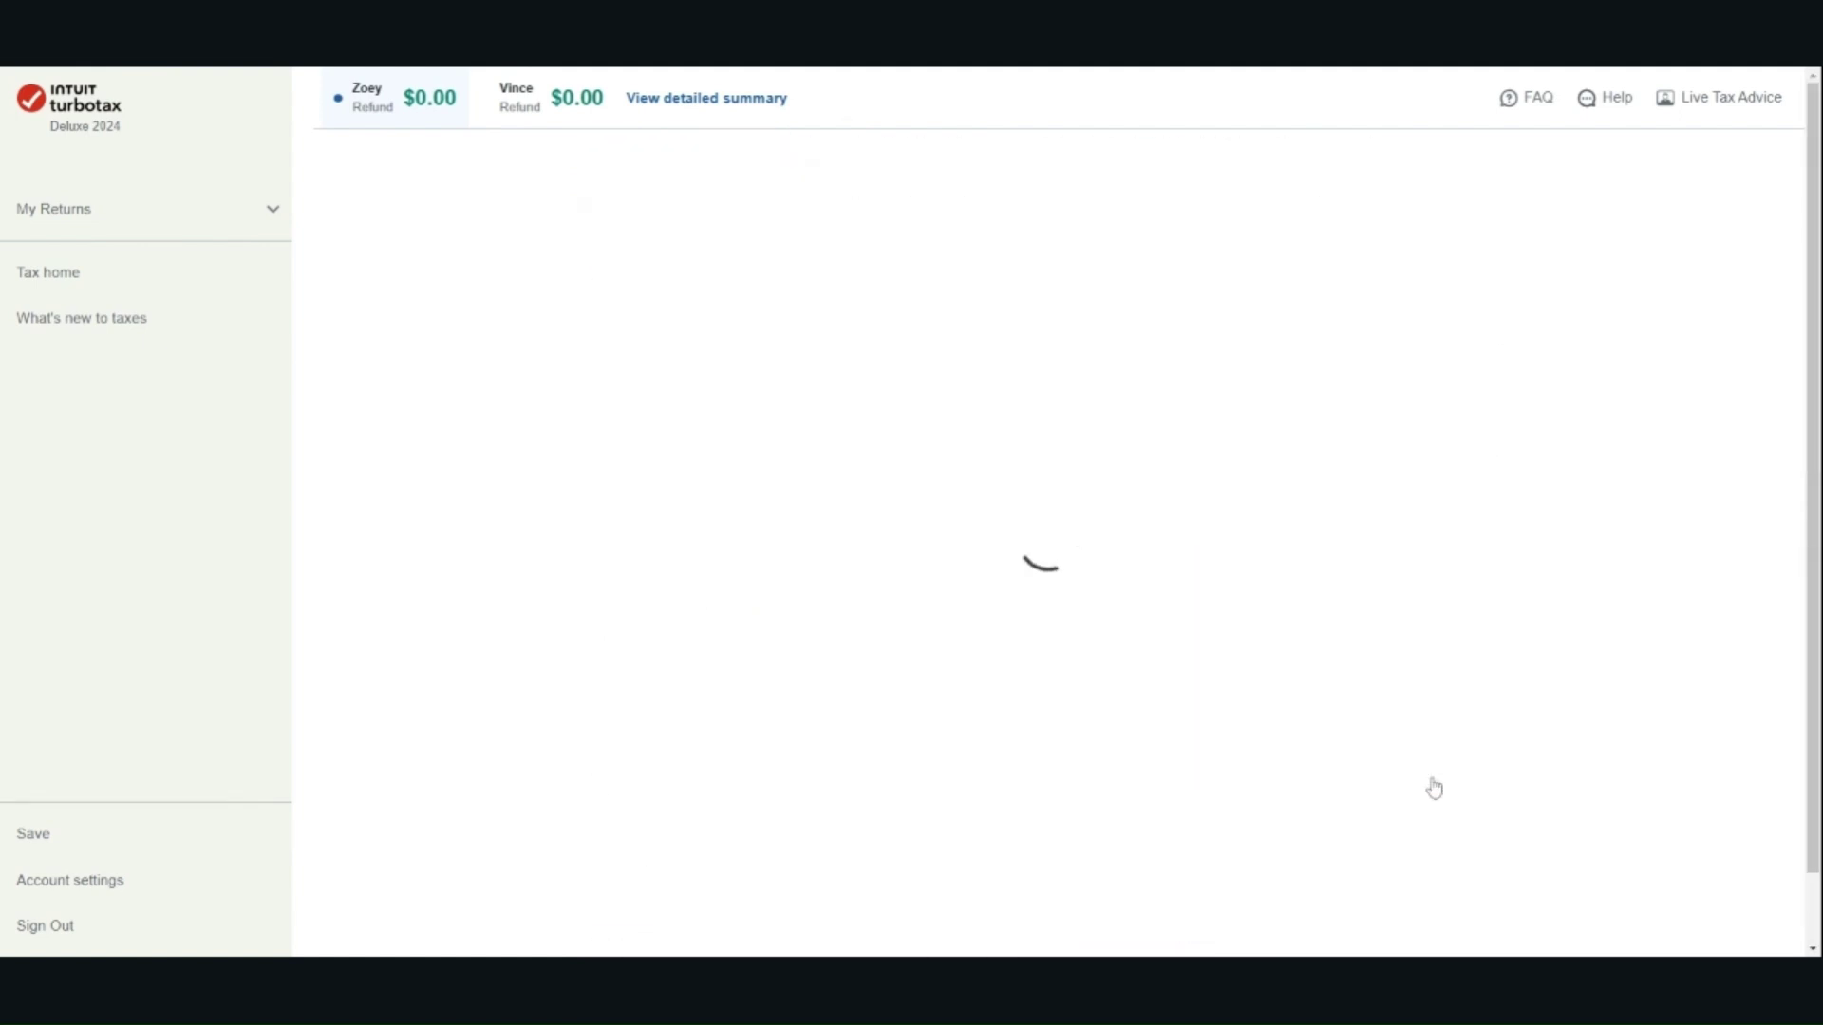
# Add charitable donations to the credits and deductions checklist
pyautogui.scroll(-2, 736, 299)
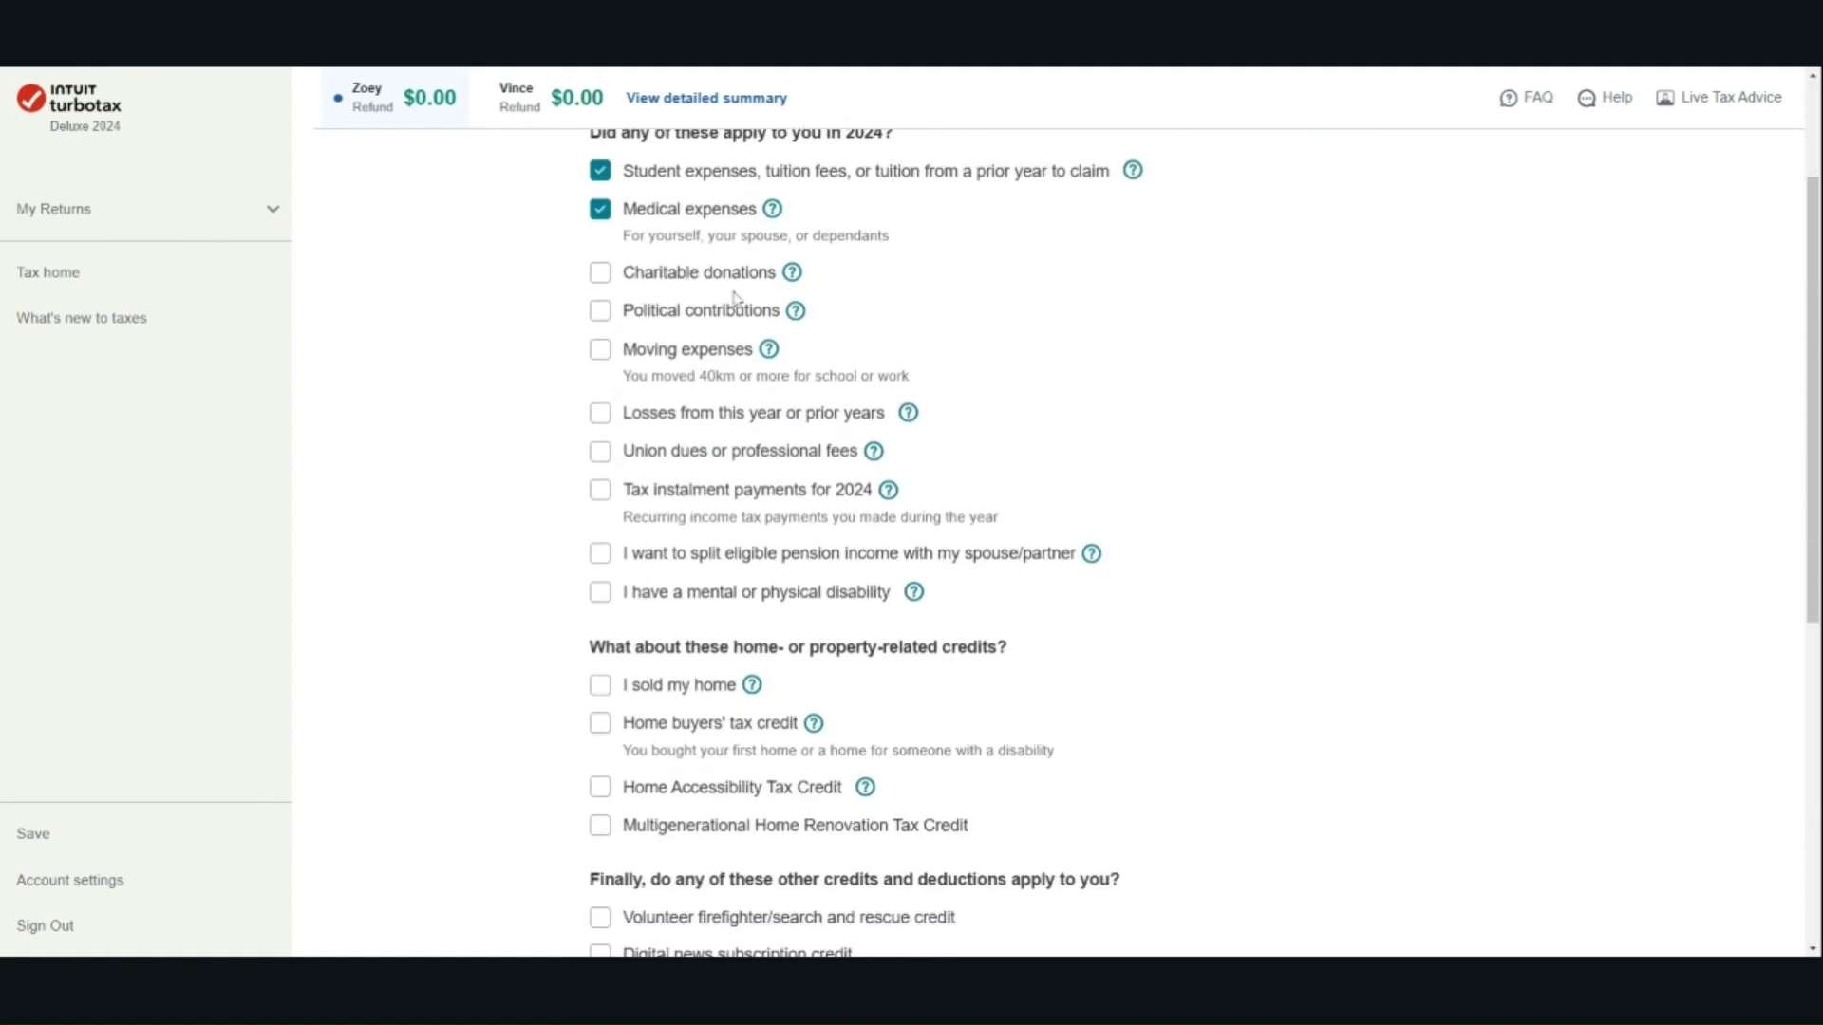
pyautogui.click(600, 272)
pyautogui.scroll(-6, 1443, 446)
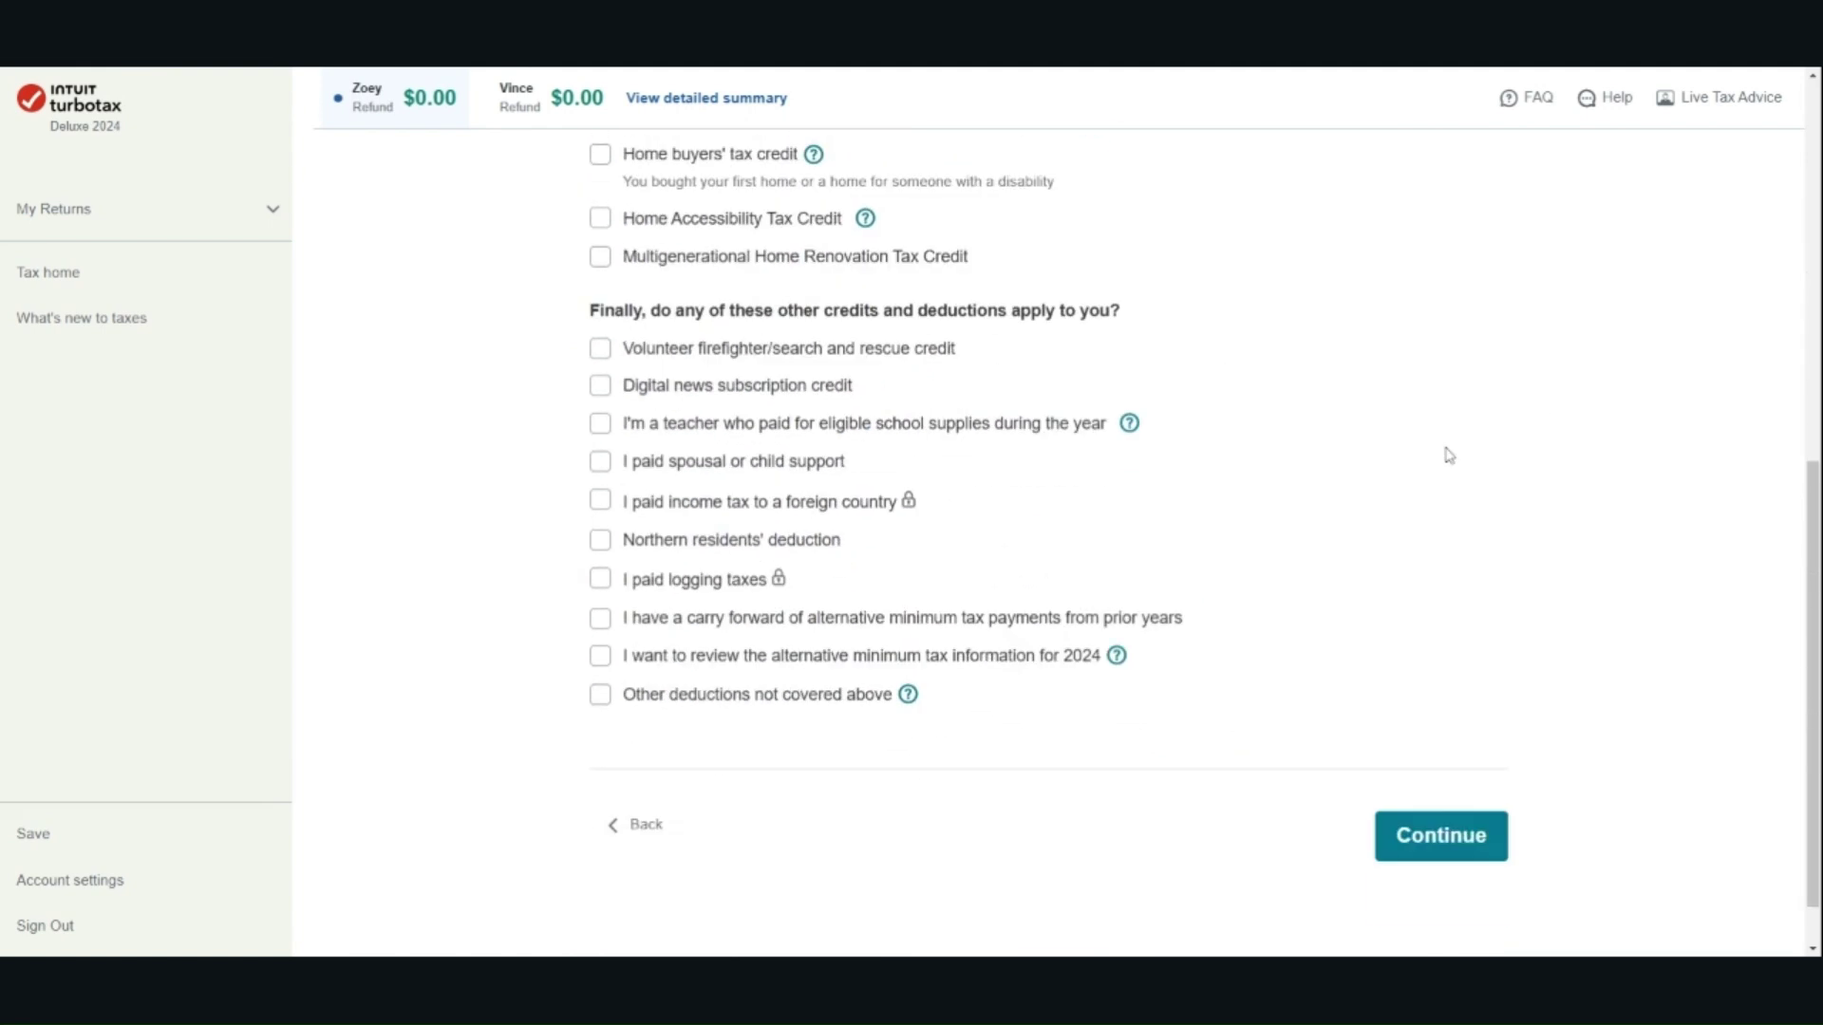
pyautogui.scroll(-1, 1449, 456)
pyautogui.click(1472, 769)
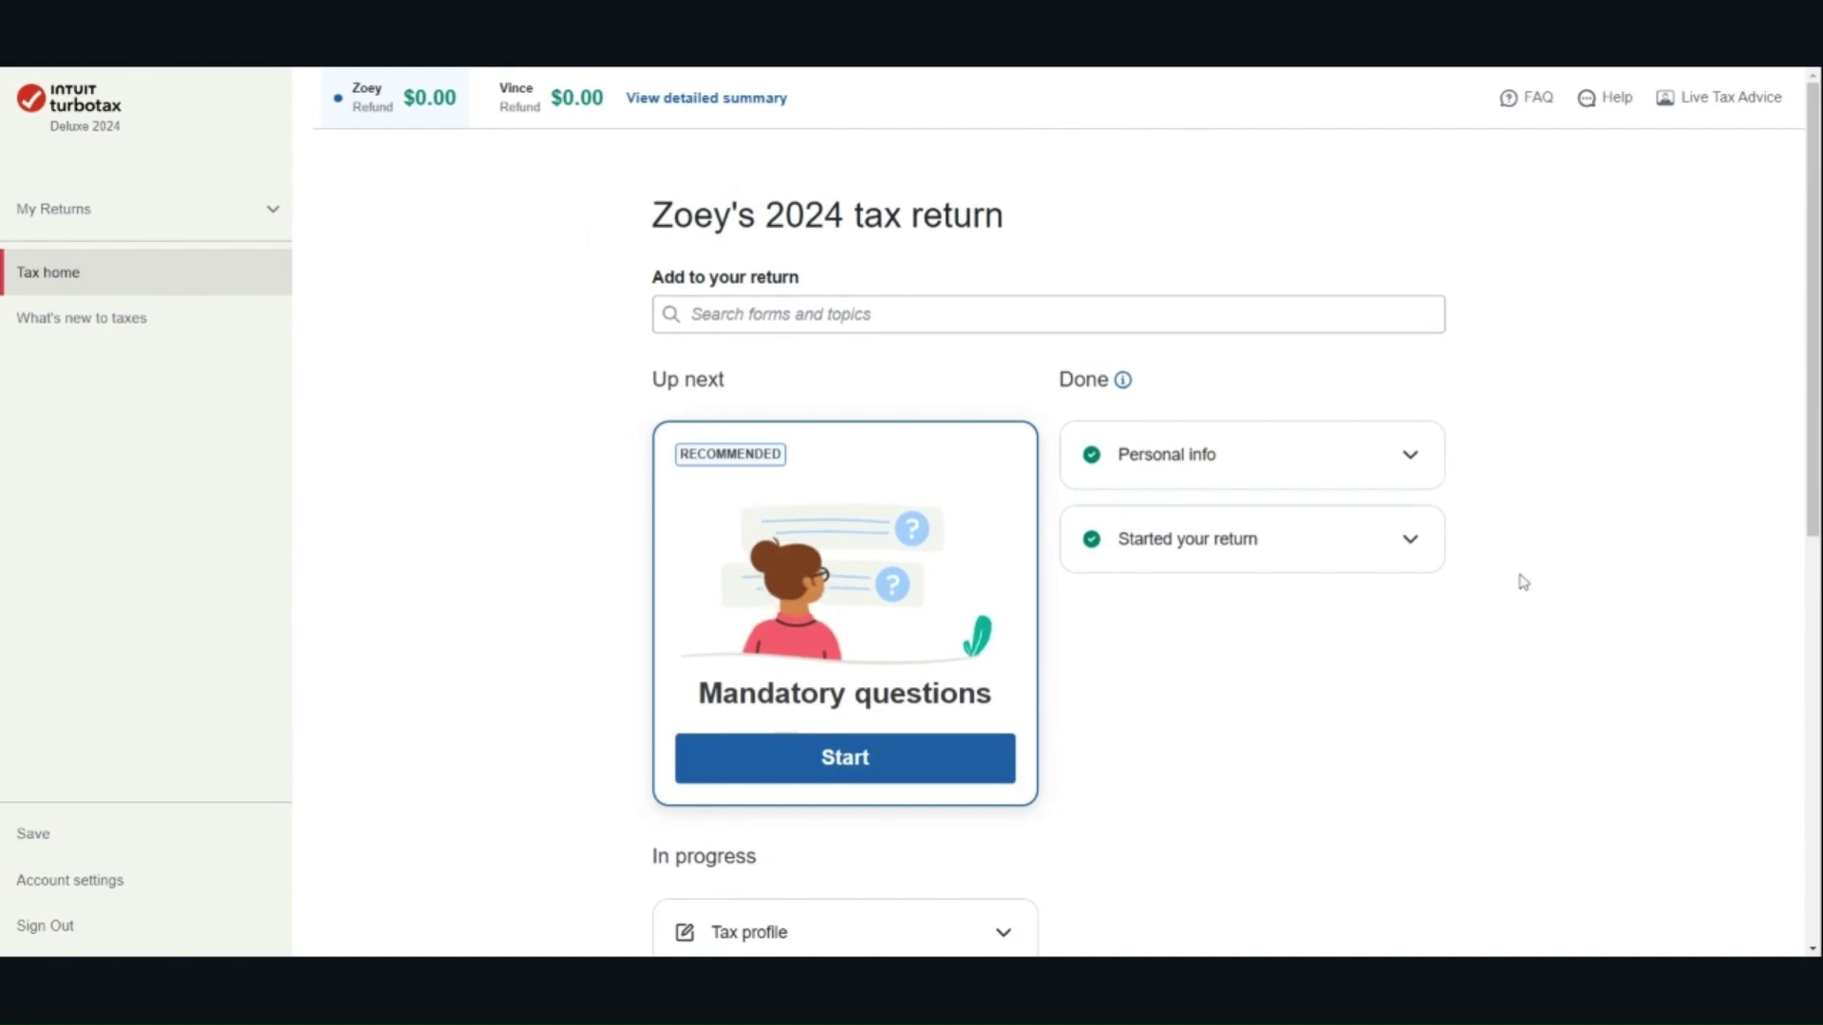
# Answer No to first-time filing, foreign property over $100,000, split income, Indian Act income and incarceration
pyautogui.click(970, 772)
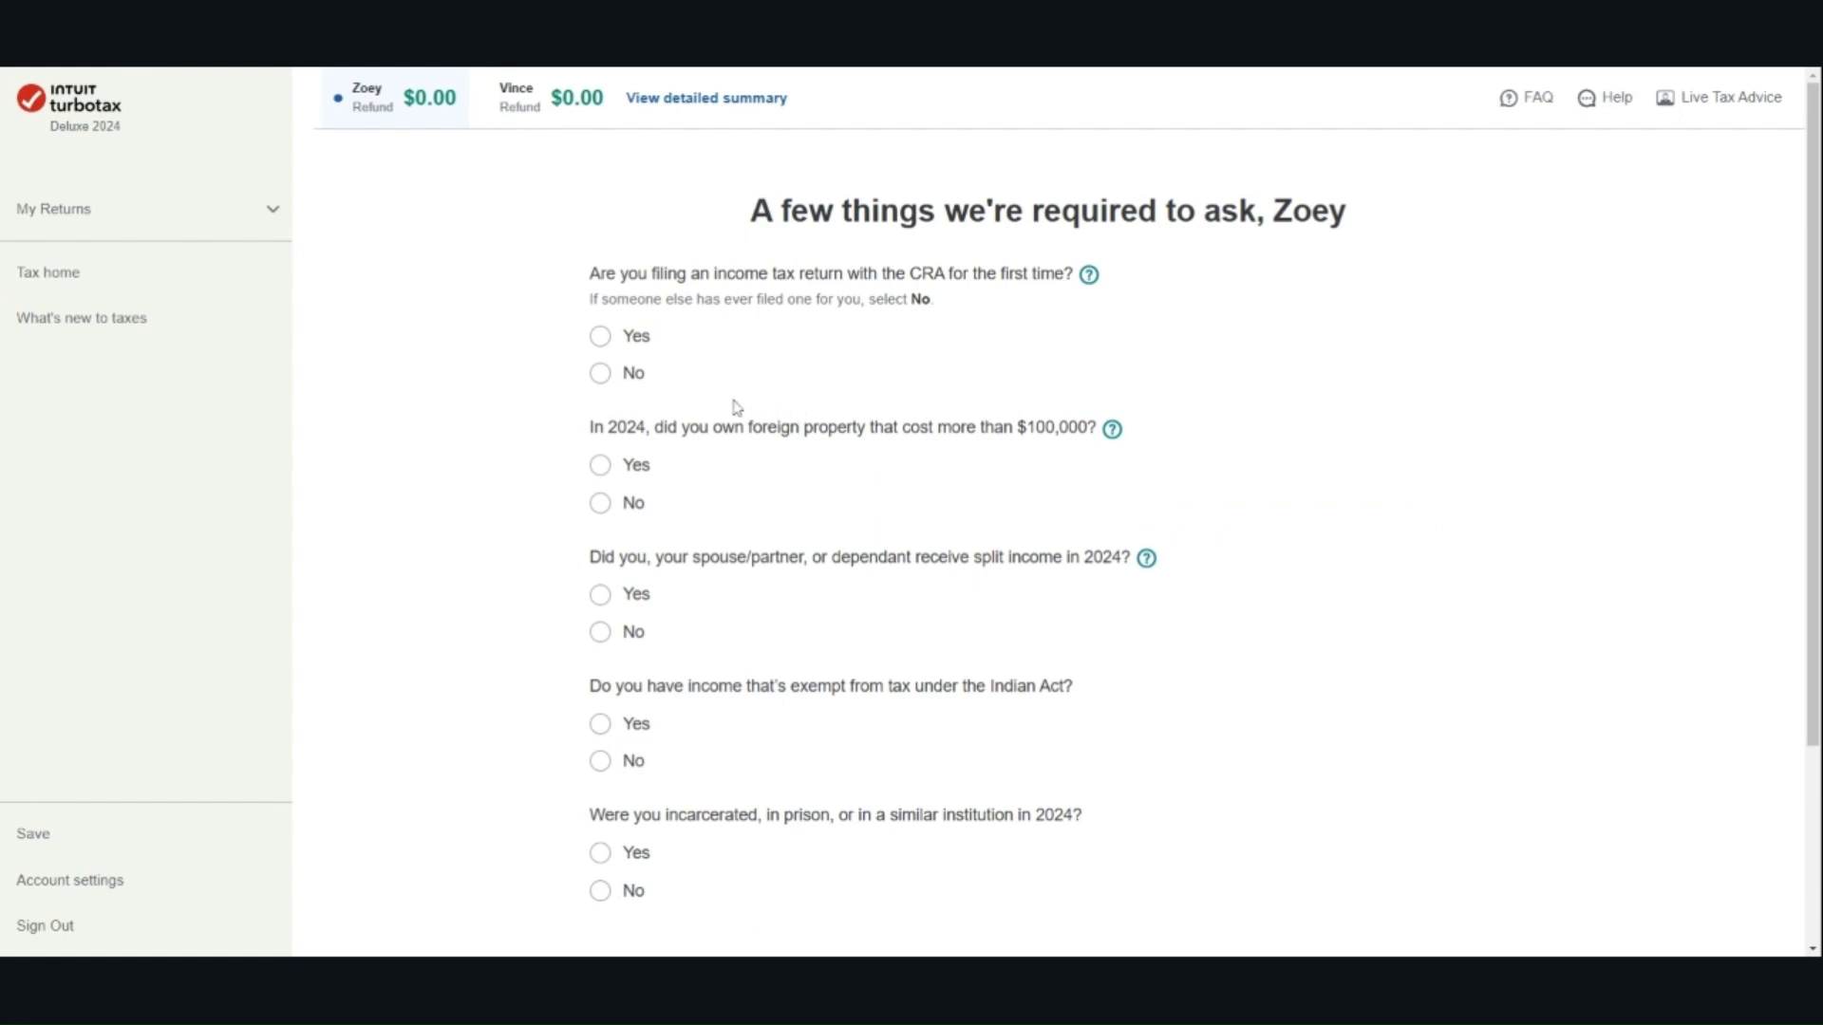
pyautogui.click(608, 376)
pyautogui.click(600, 503)
pyautogui.click(600, 631)
pyautogui.click(600, 760)
pyautogui.scroll(-3, 651, 671)
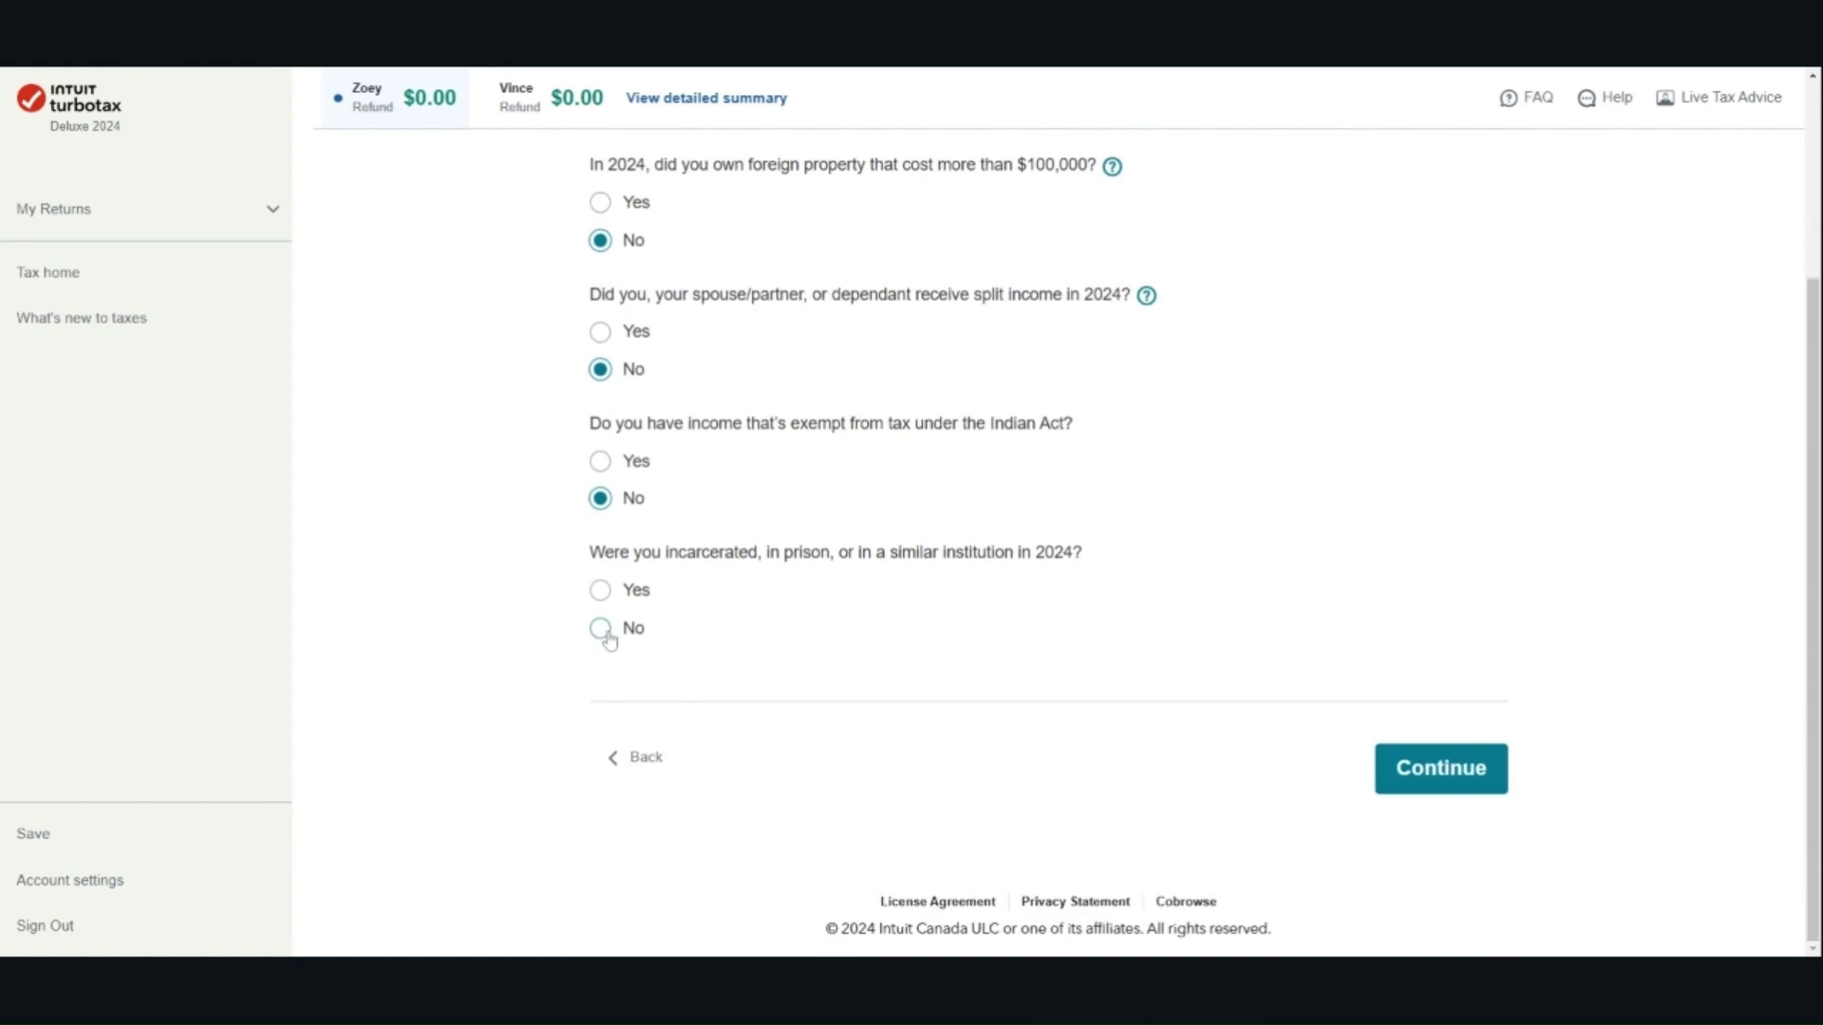
pyautogui.click(600, 627)
pyautogui.click(1484, 770)
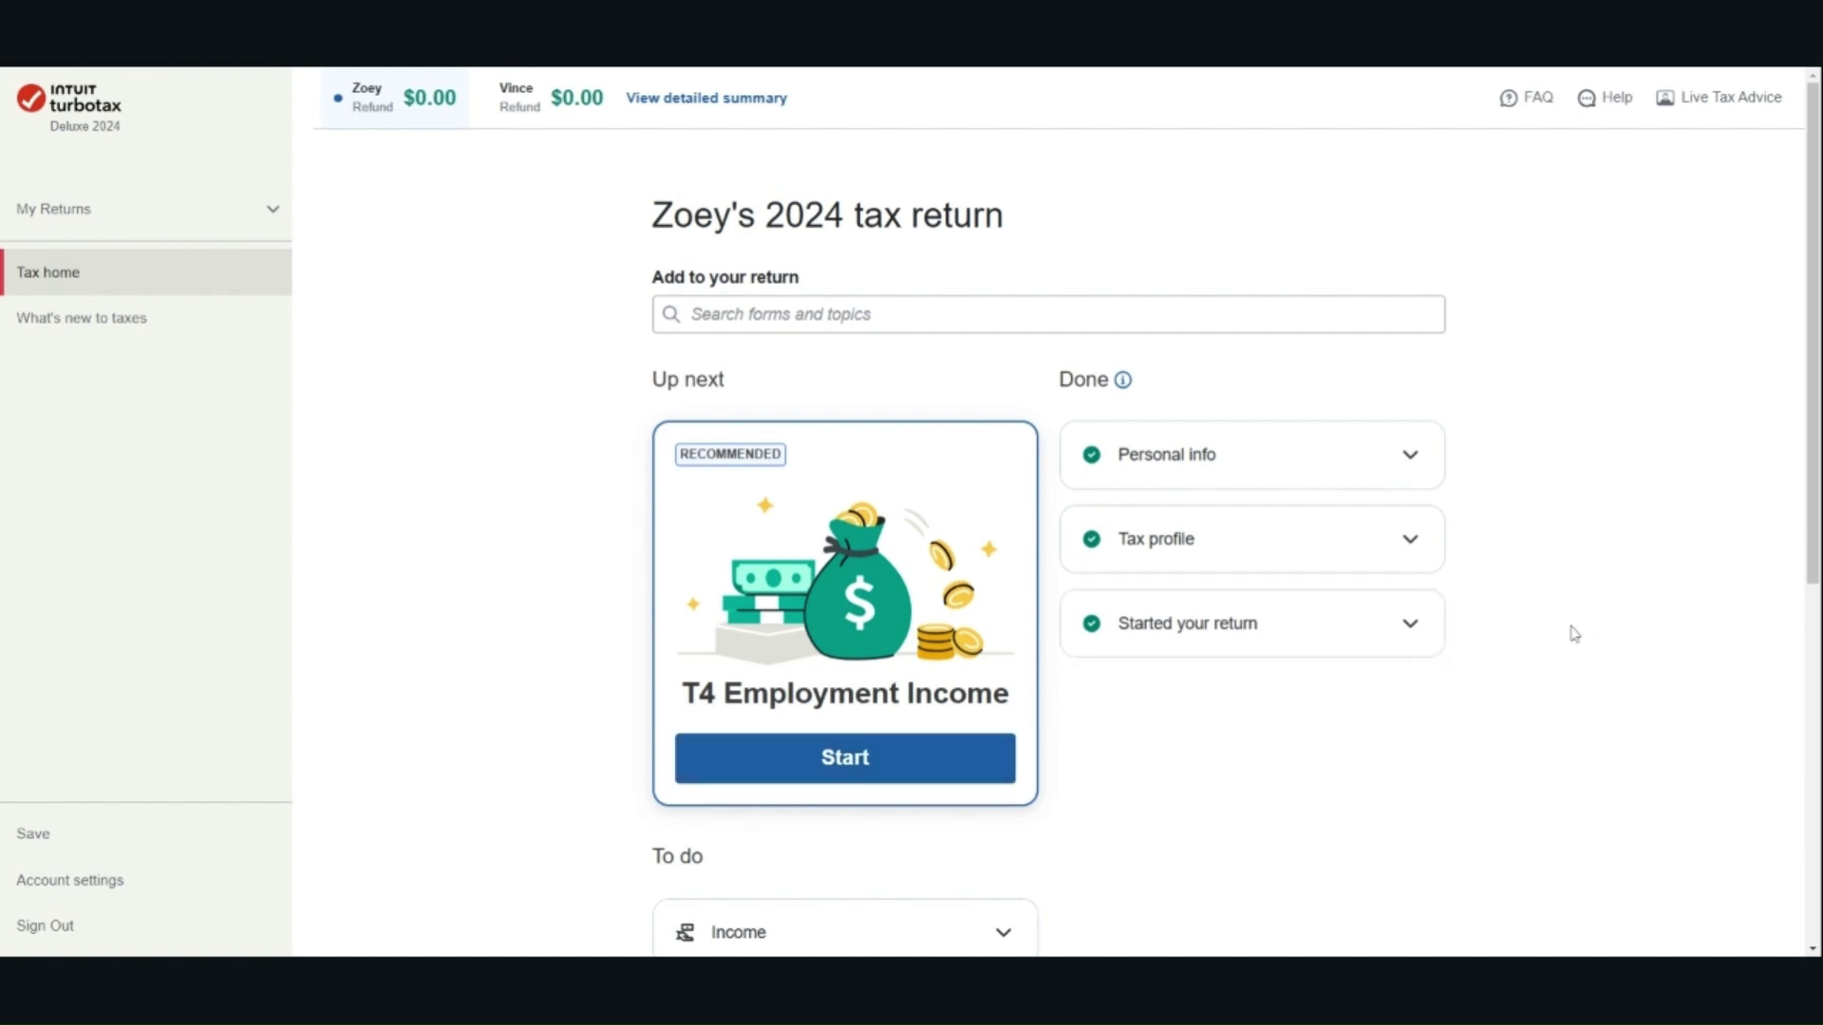
# Reopen T4 Employment Income to show ABC Company's 10,000.00 in Box 14
pyautogui.click(788, 314)
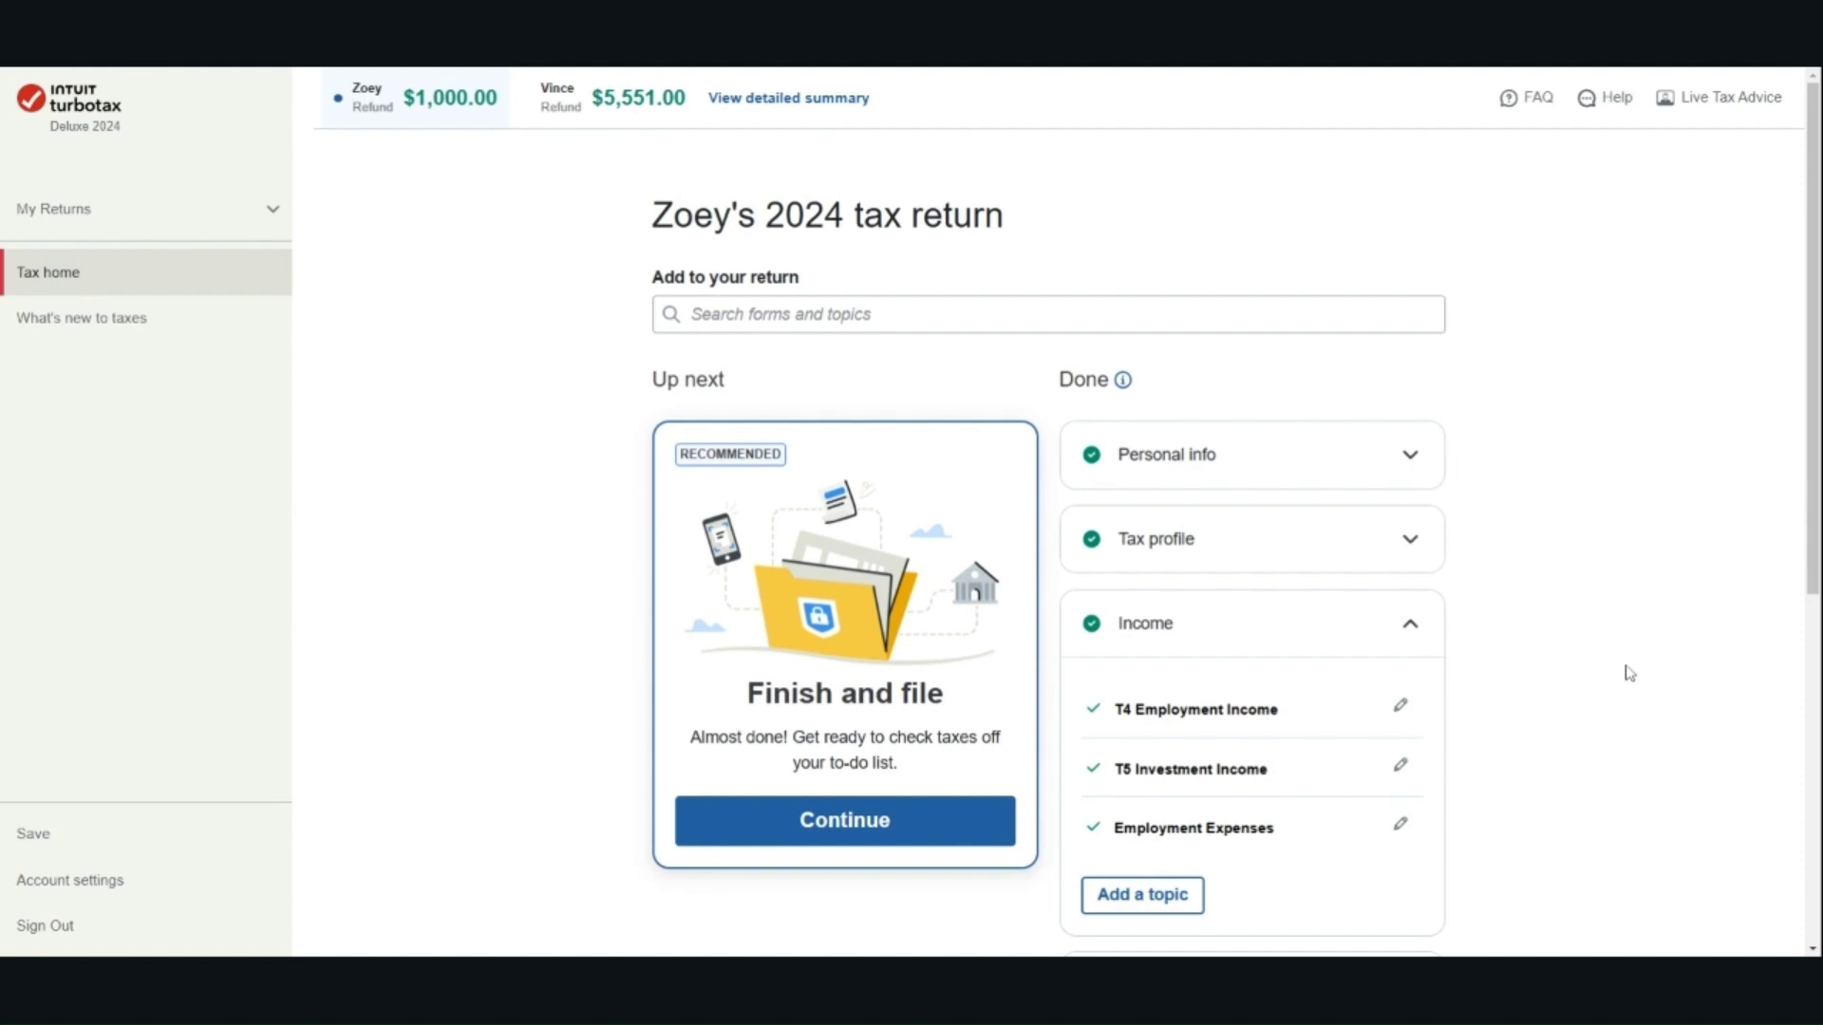
pyautogui.click(1400, 705)
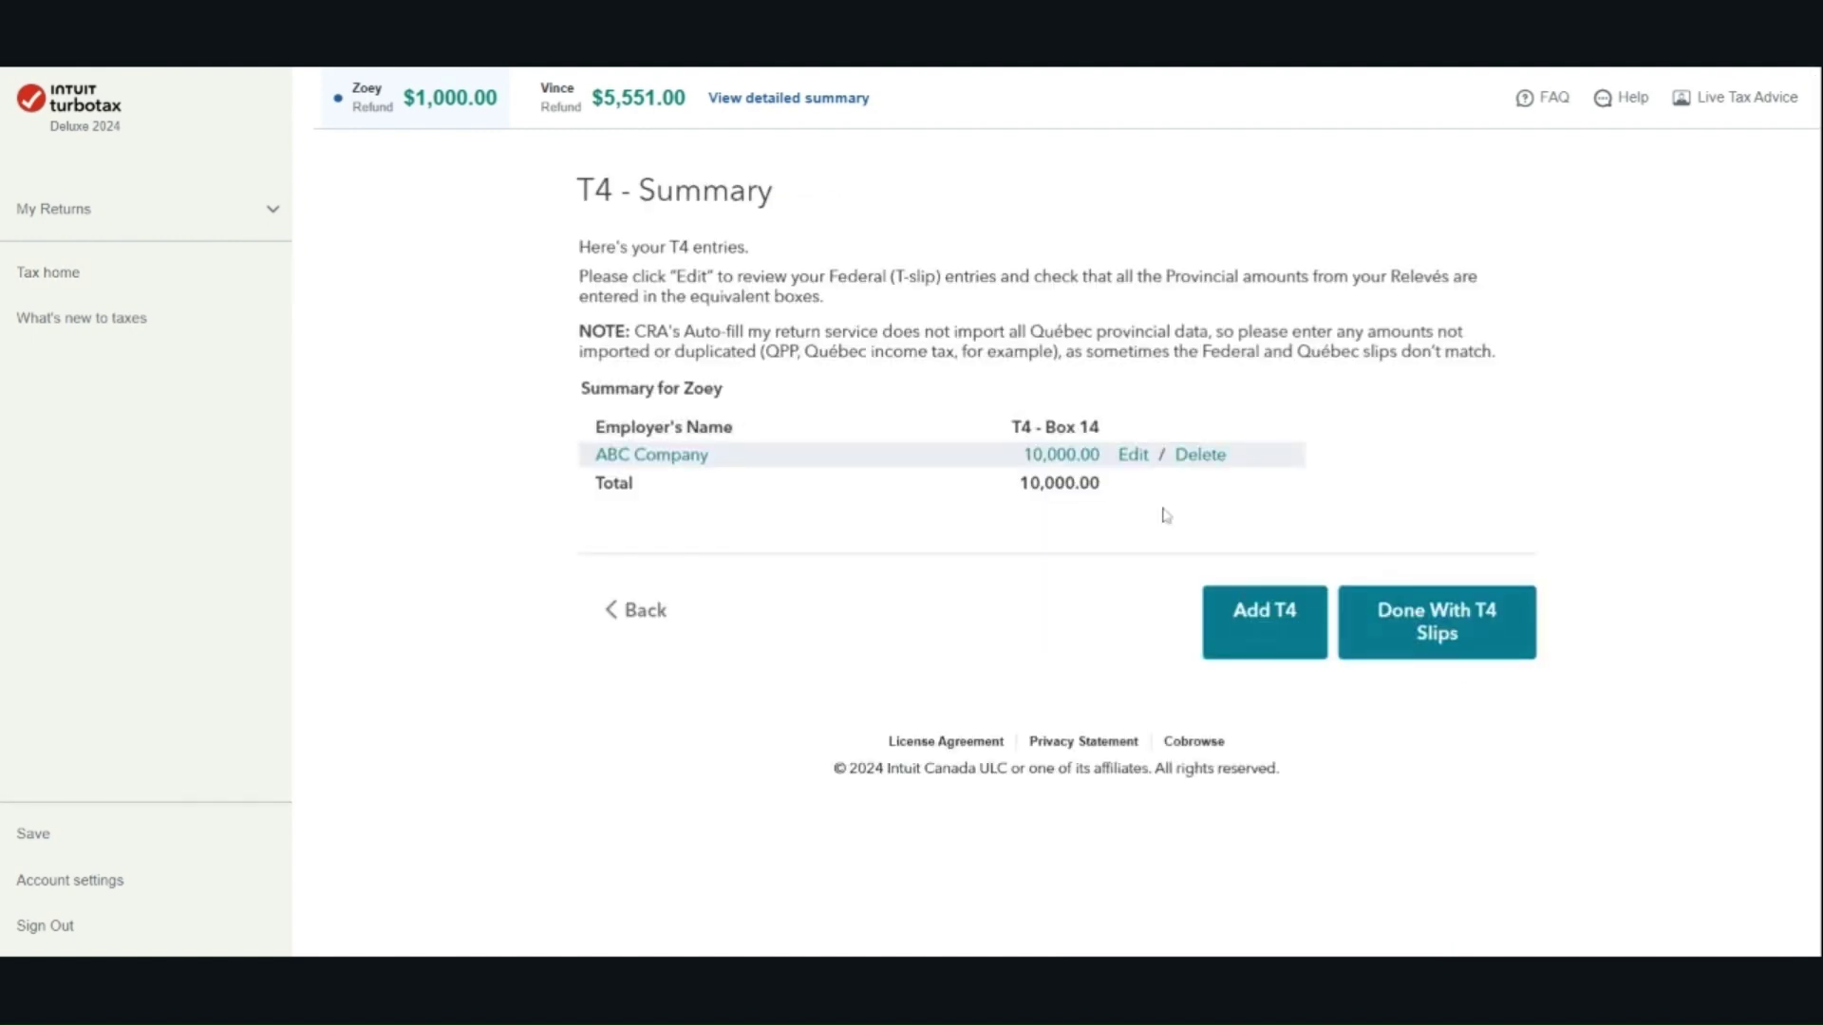
# Review the ABC Company T4 slip, save it unchanged at 10,000.00, and finish the T4 slips
pyautogui.click(1135, 454)
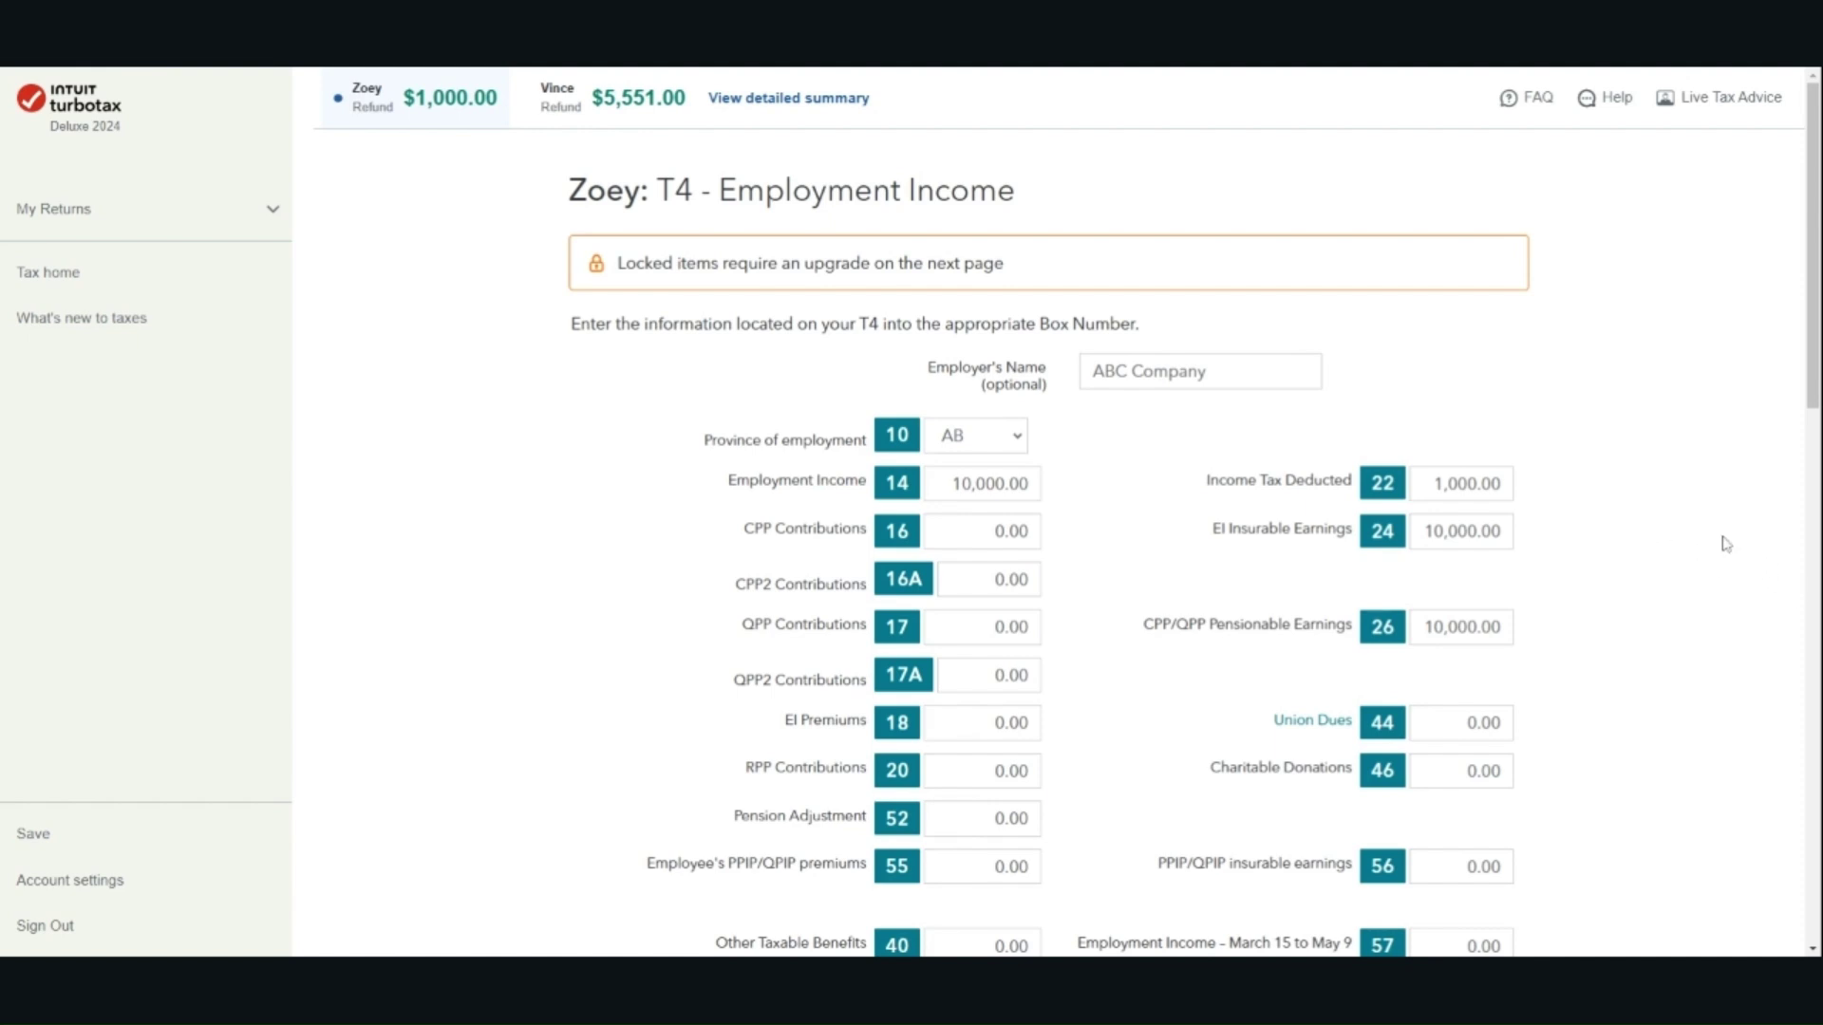
pyautogui.scroll(-15, 1726, 546)
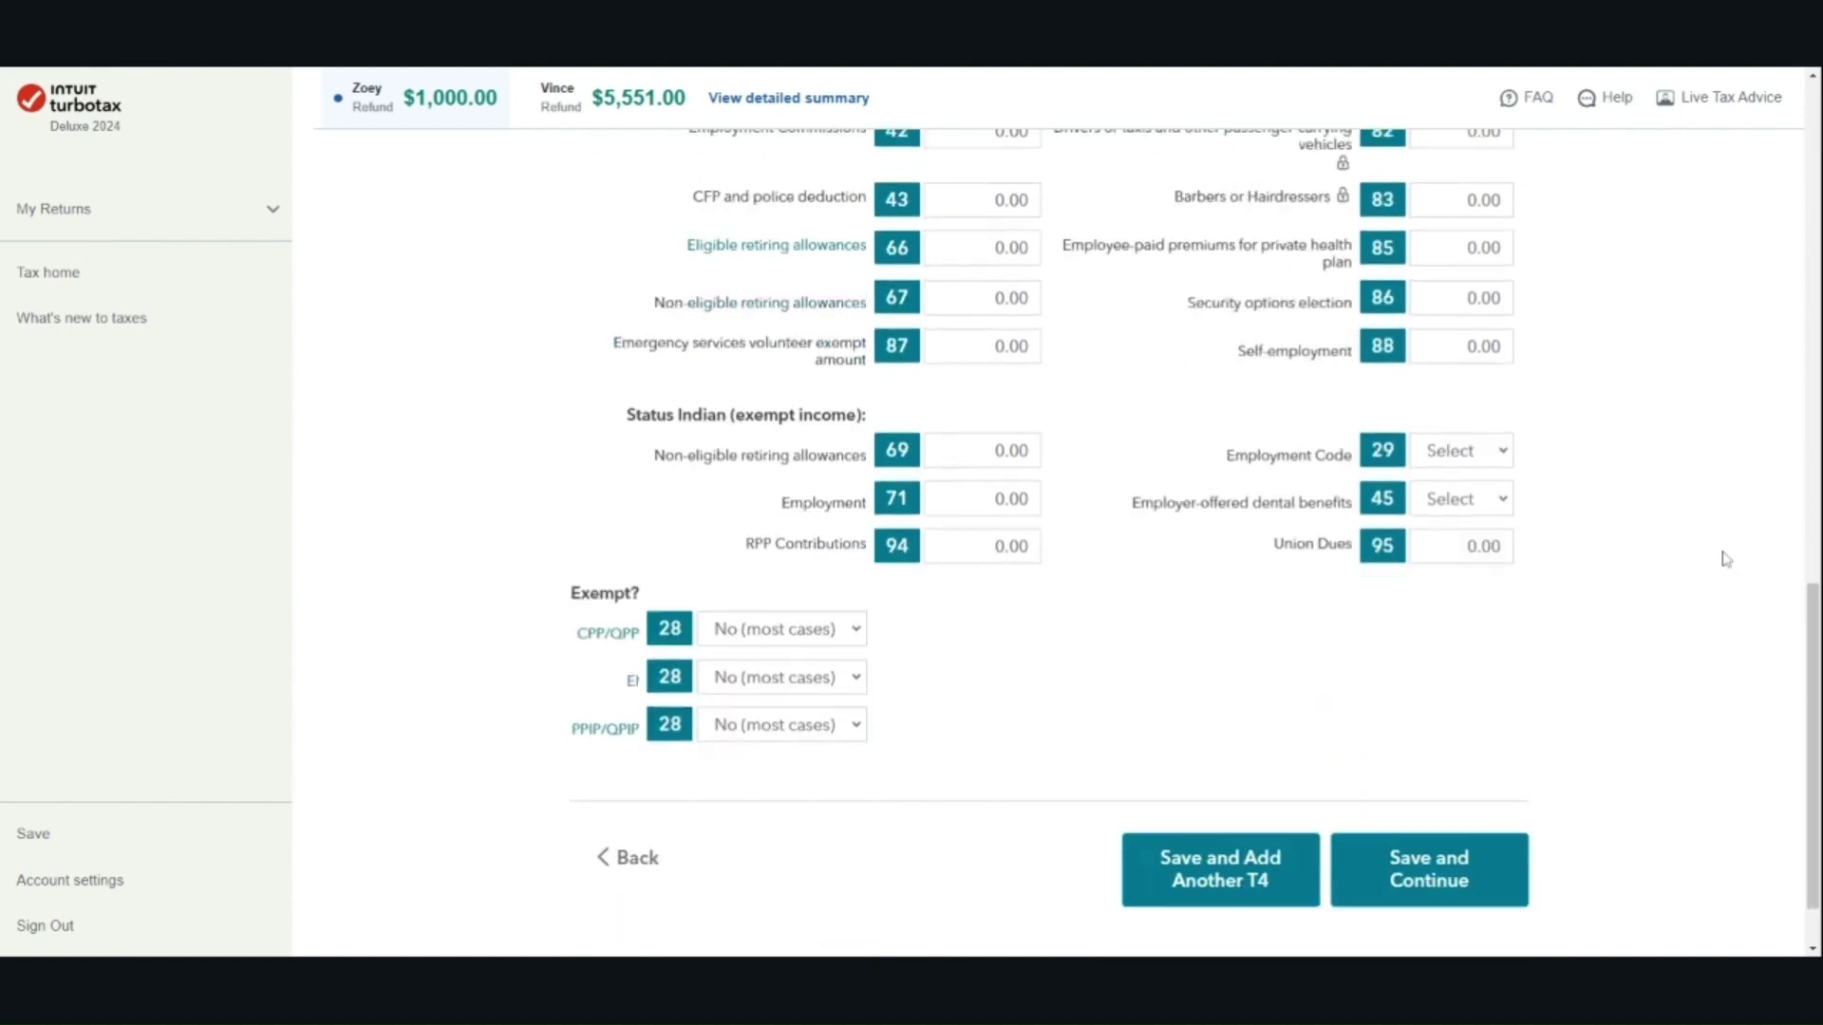
pyautogui.scroll(-2, 1726, 559)
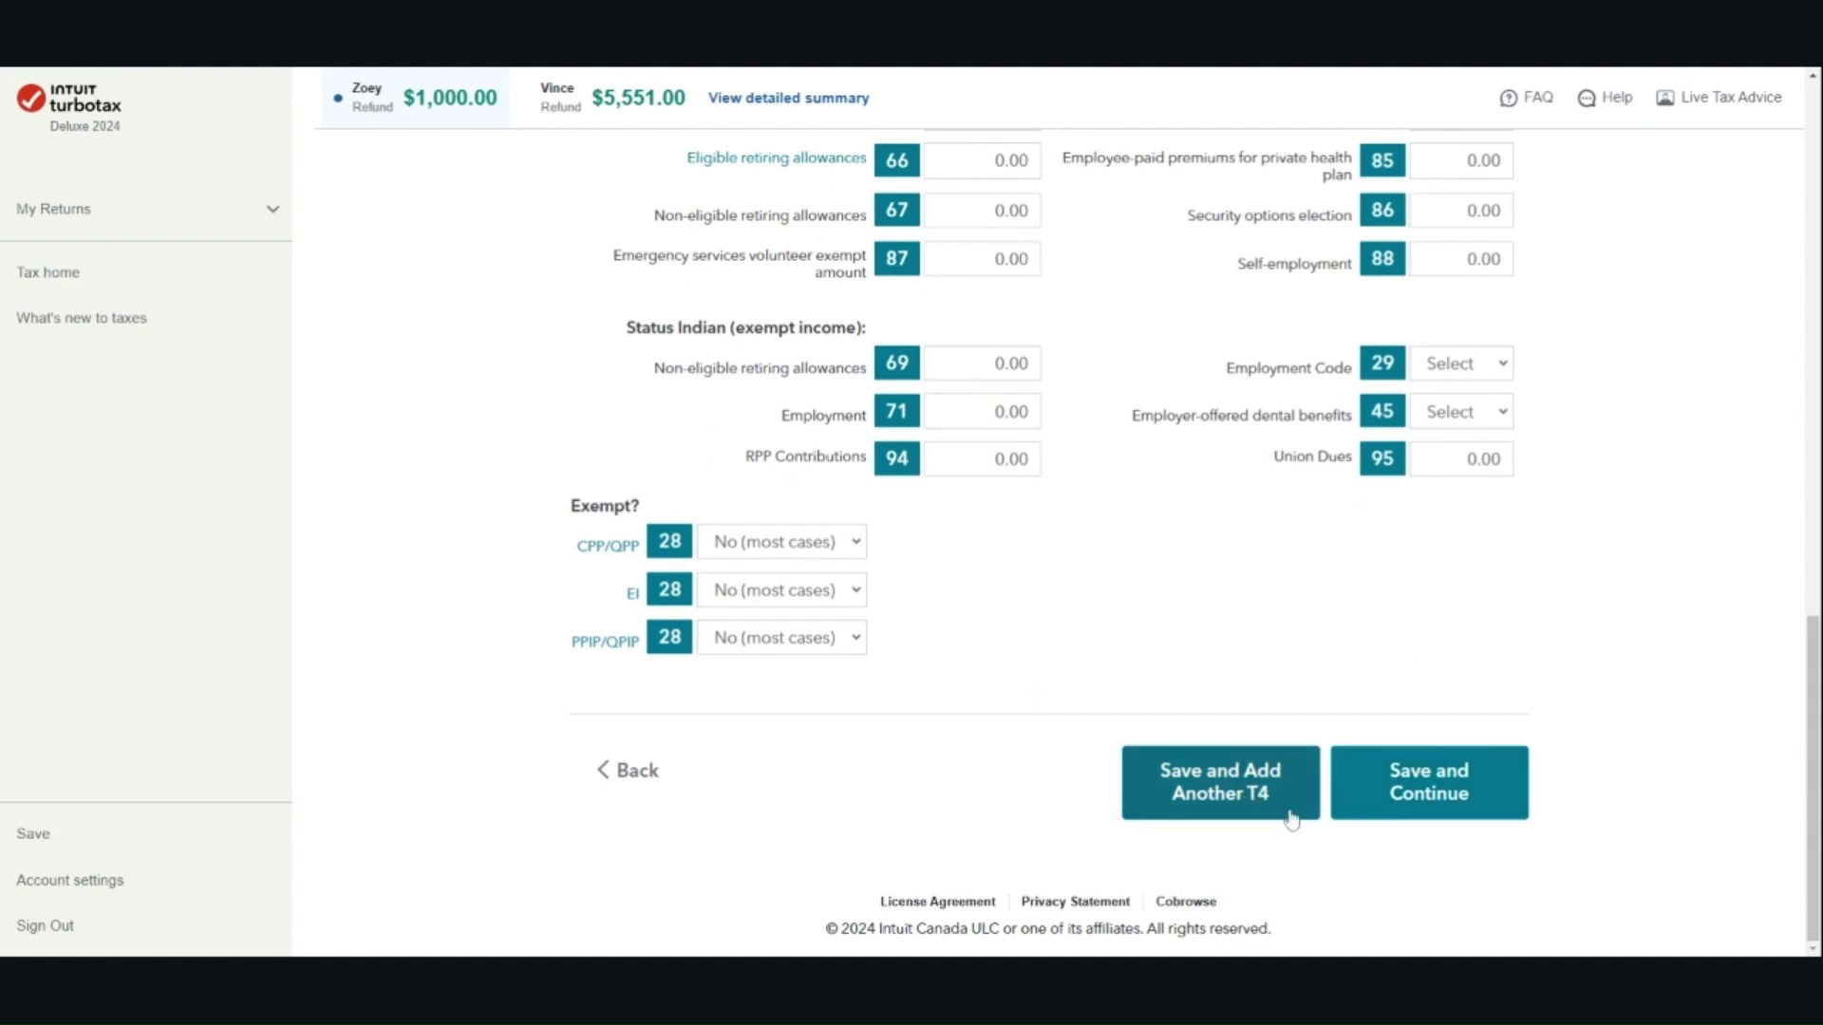
pyautogui.click(1481, 802)
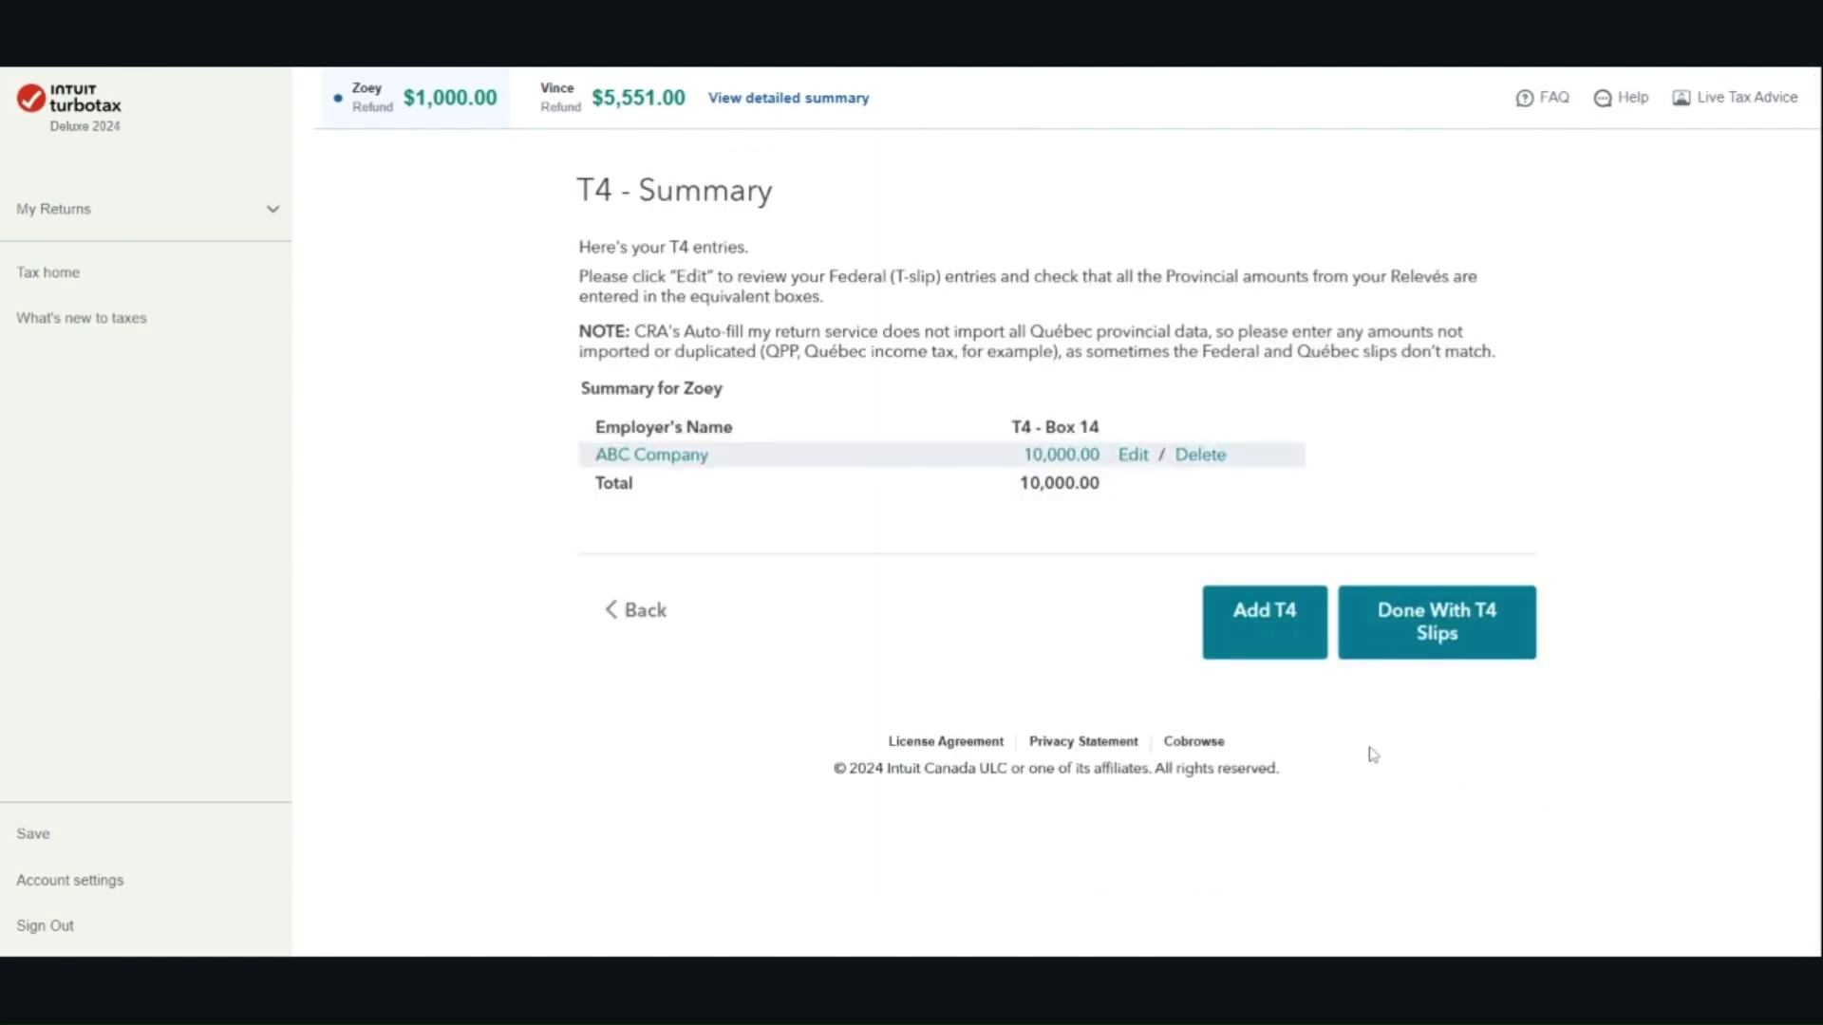
pyautogui.click(1475, 644)
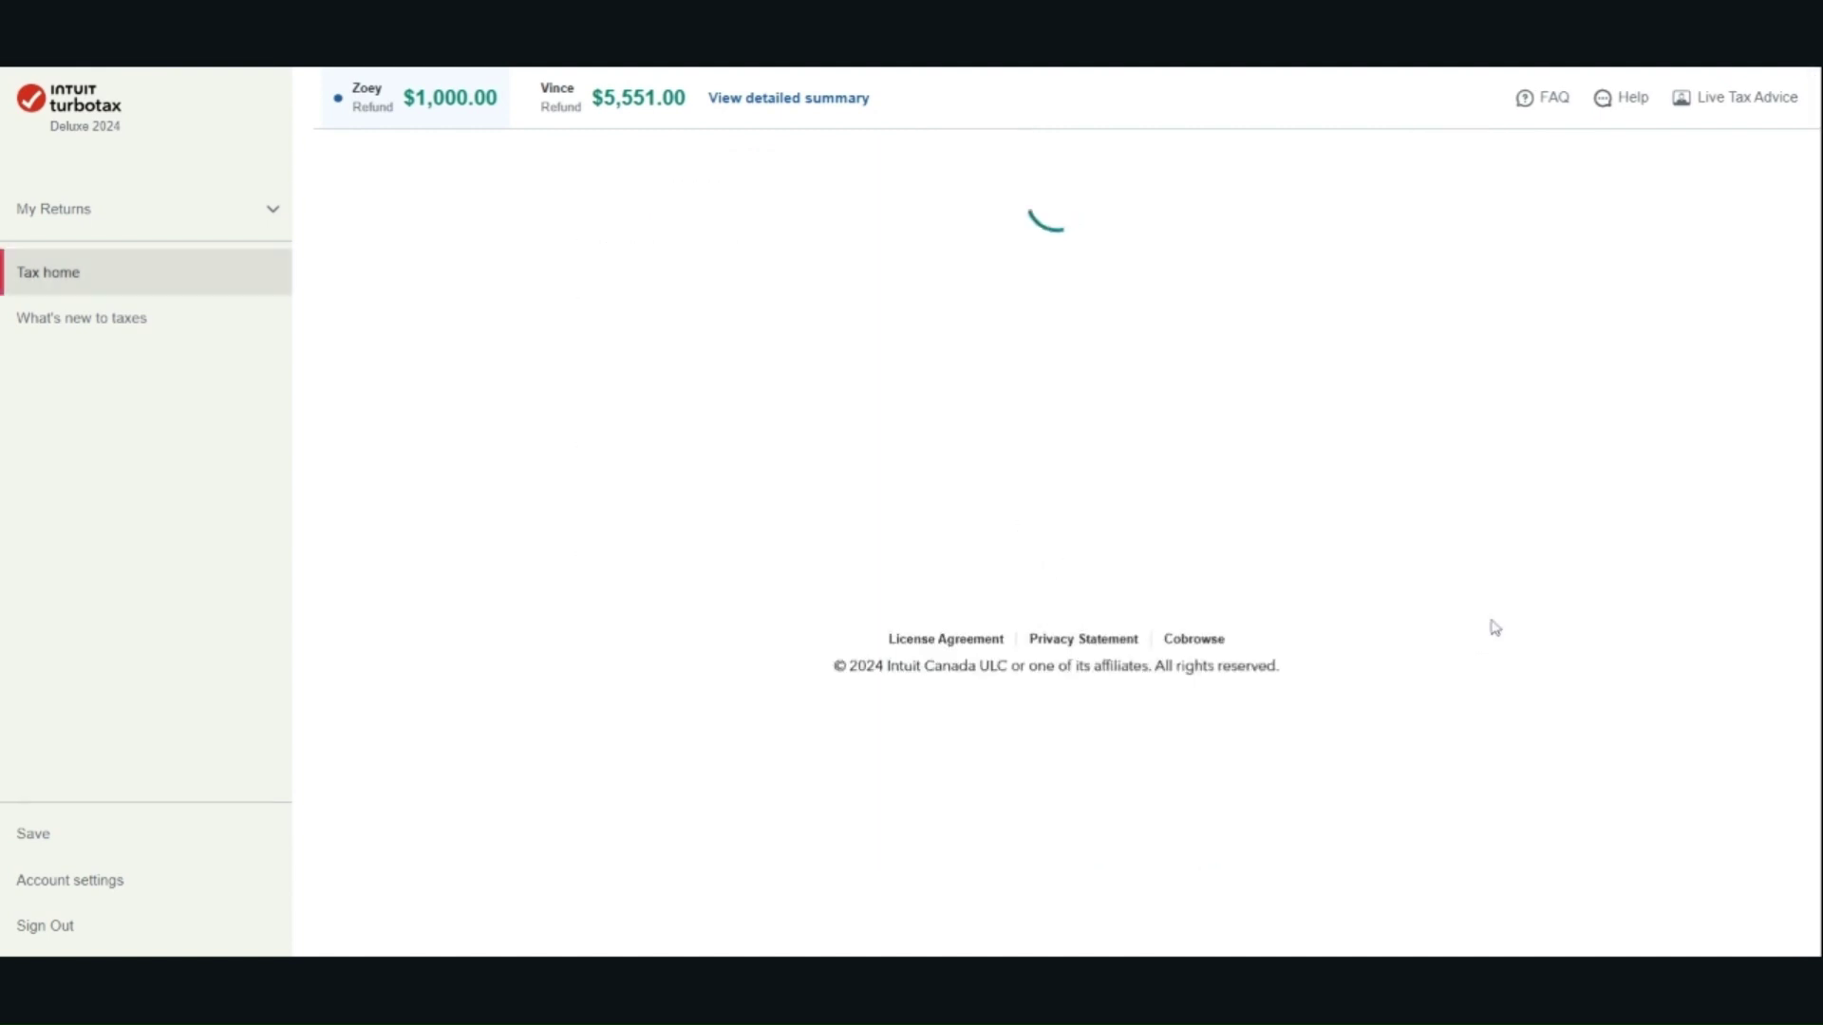
# Review the ABC Bank T5 slip with 200.00 Canadian interest unchanged and finish the T5 slips
pyautogui.click(1415, 628)
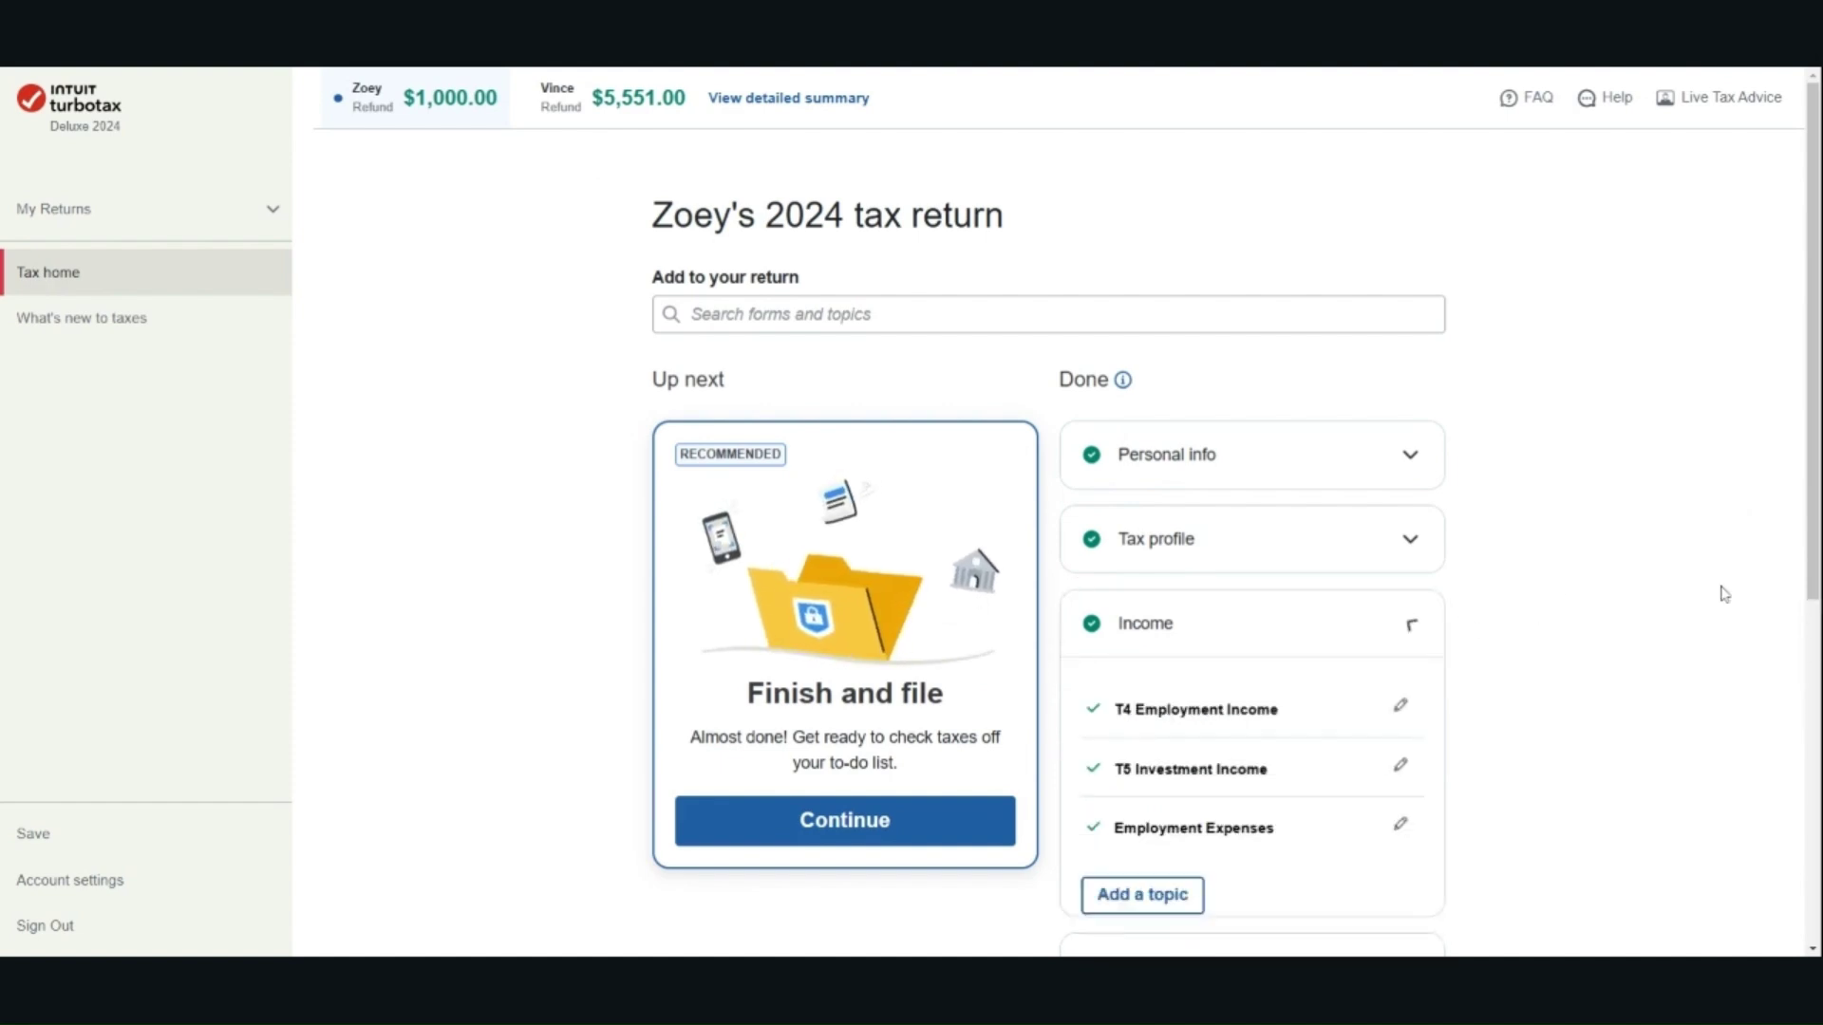
pyautogui.scroll(-2, 1708, 594)
pyautogui.click(1404, 581)
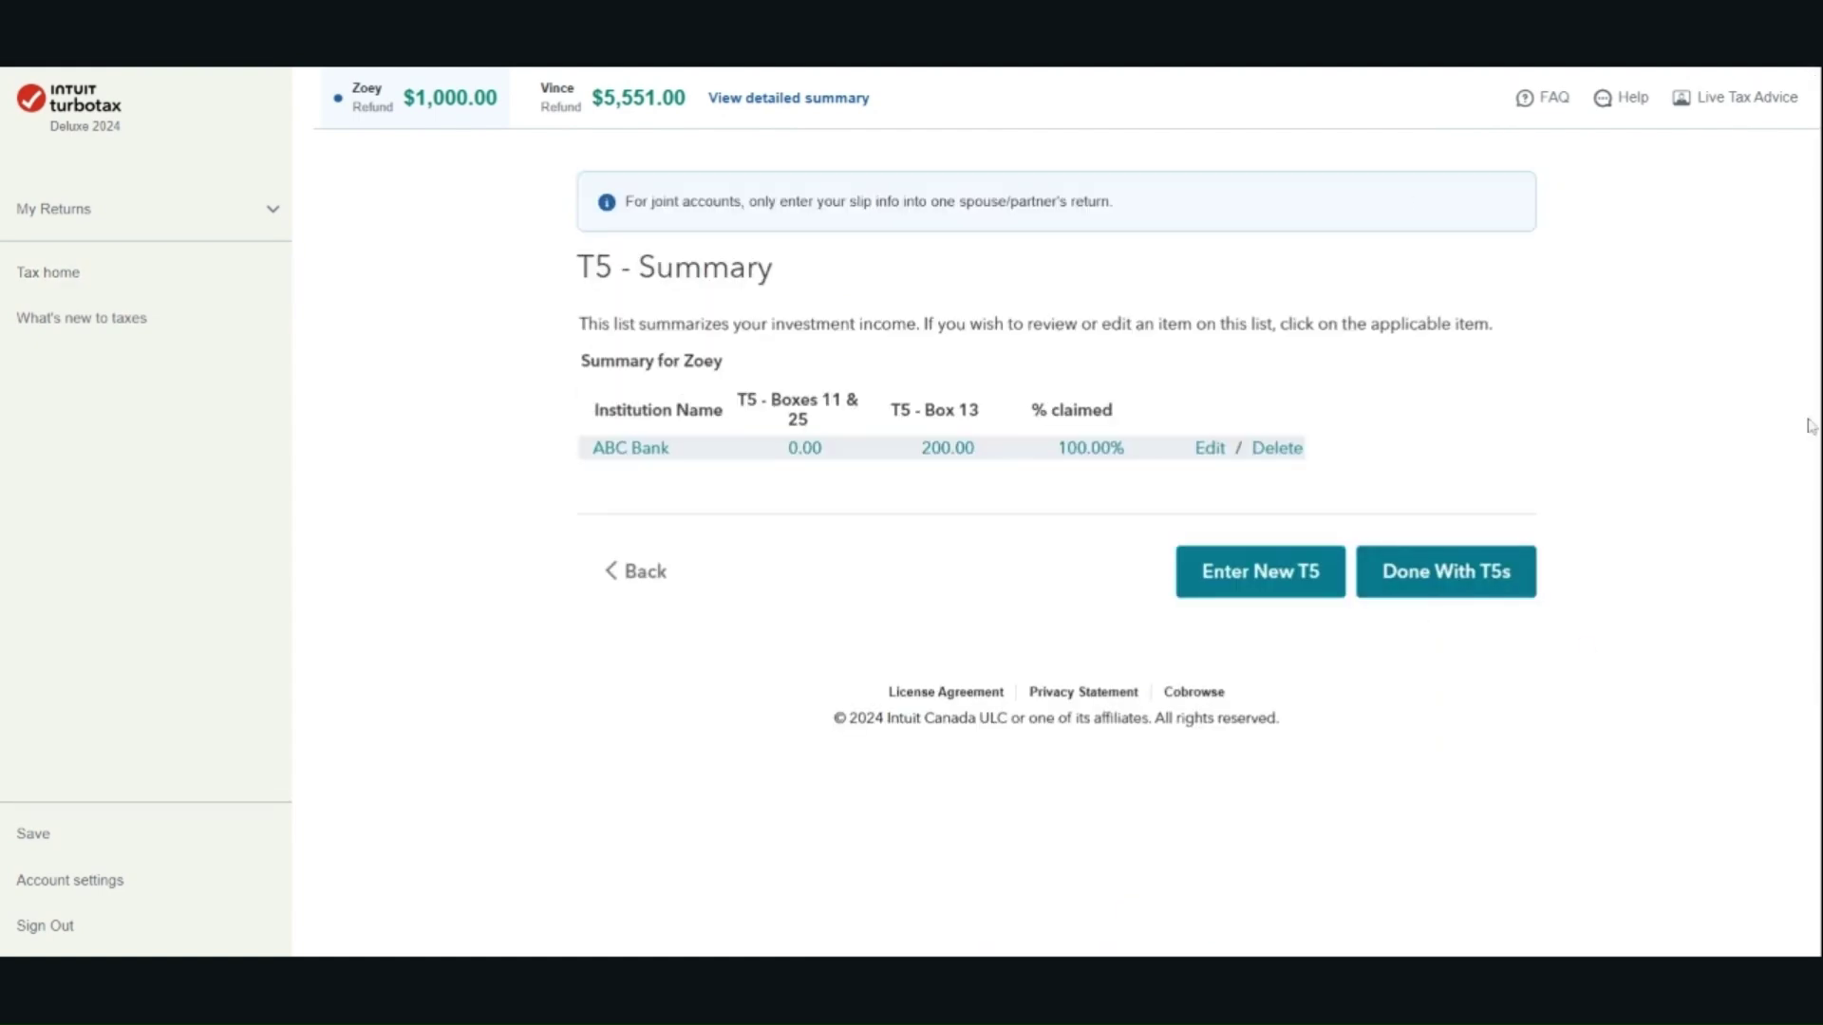
pyautogui.click(1210, 449)
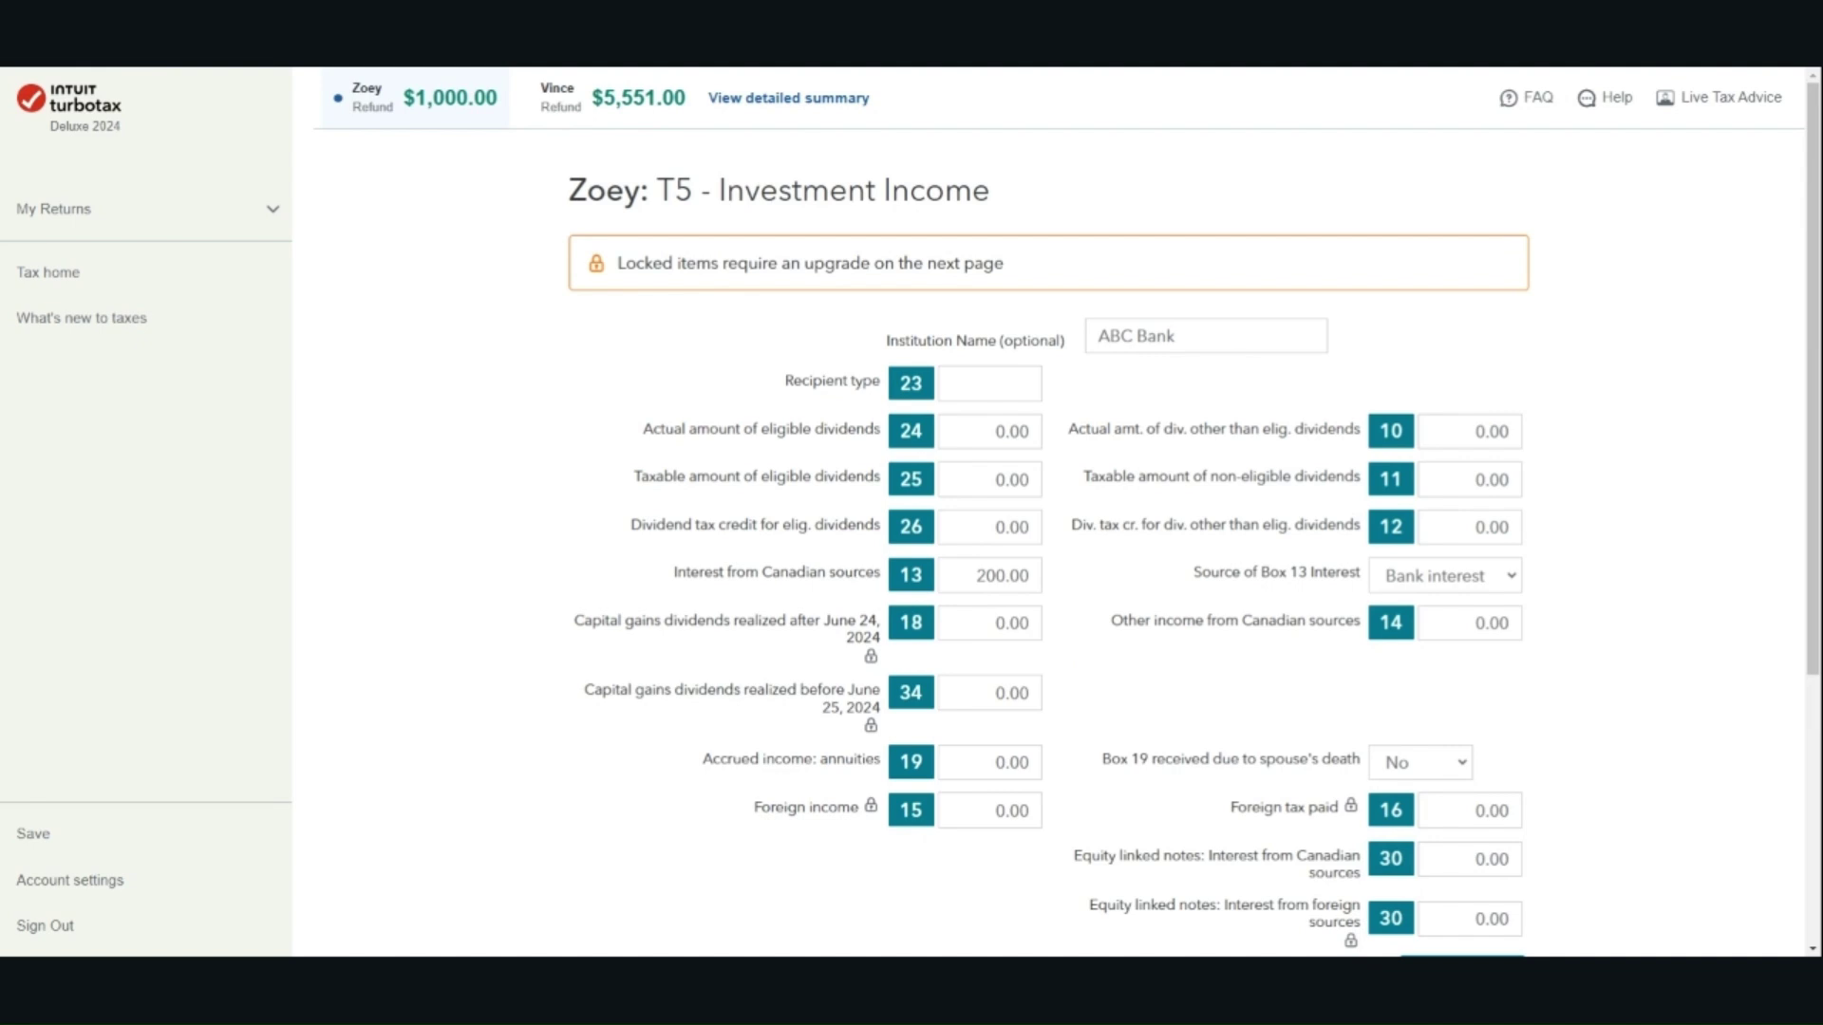
pyautogui.scroll(-1, 1670, 528)
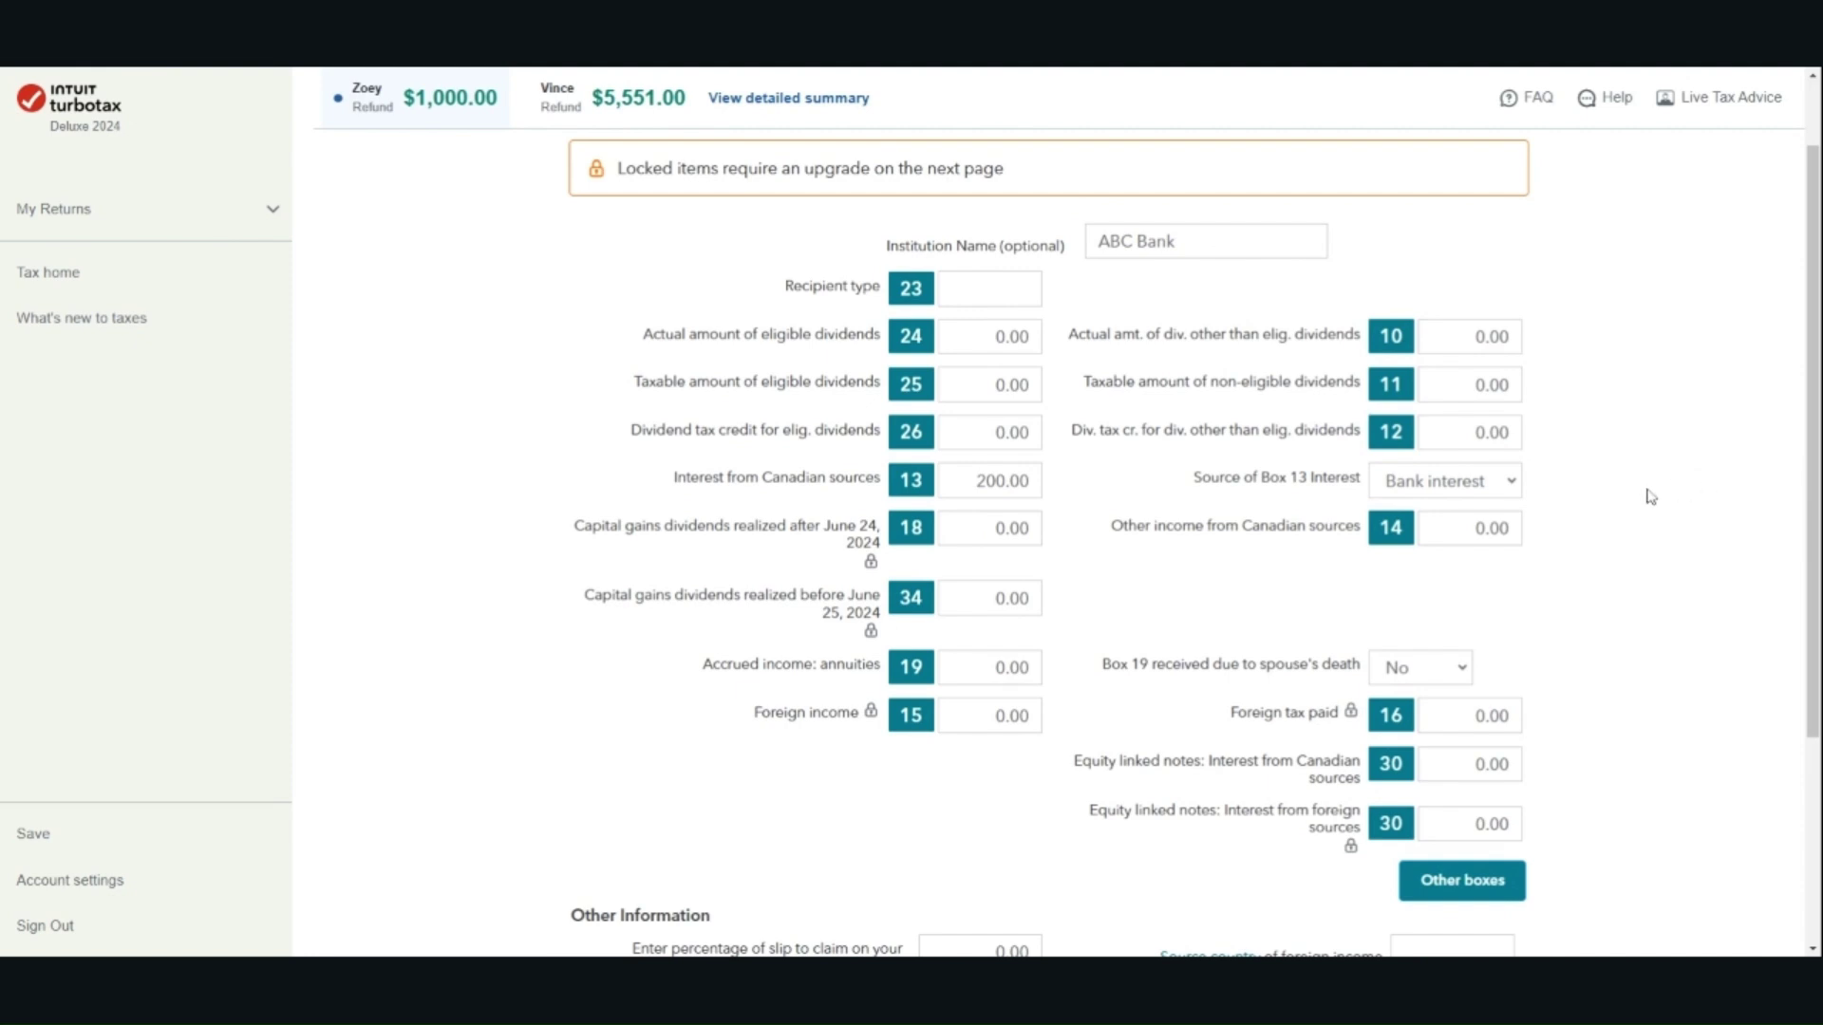
pyautogui.scroll(-3, 1651, 497)
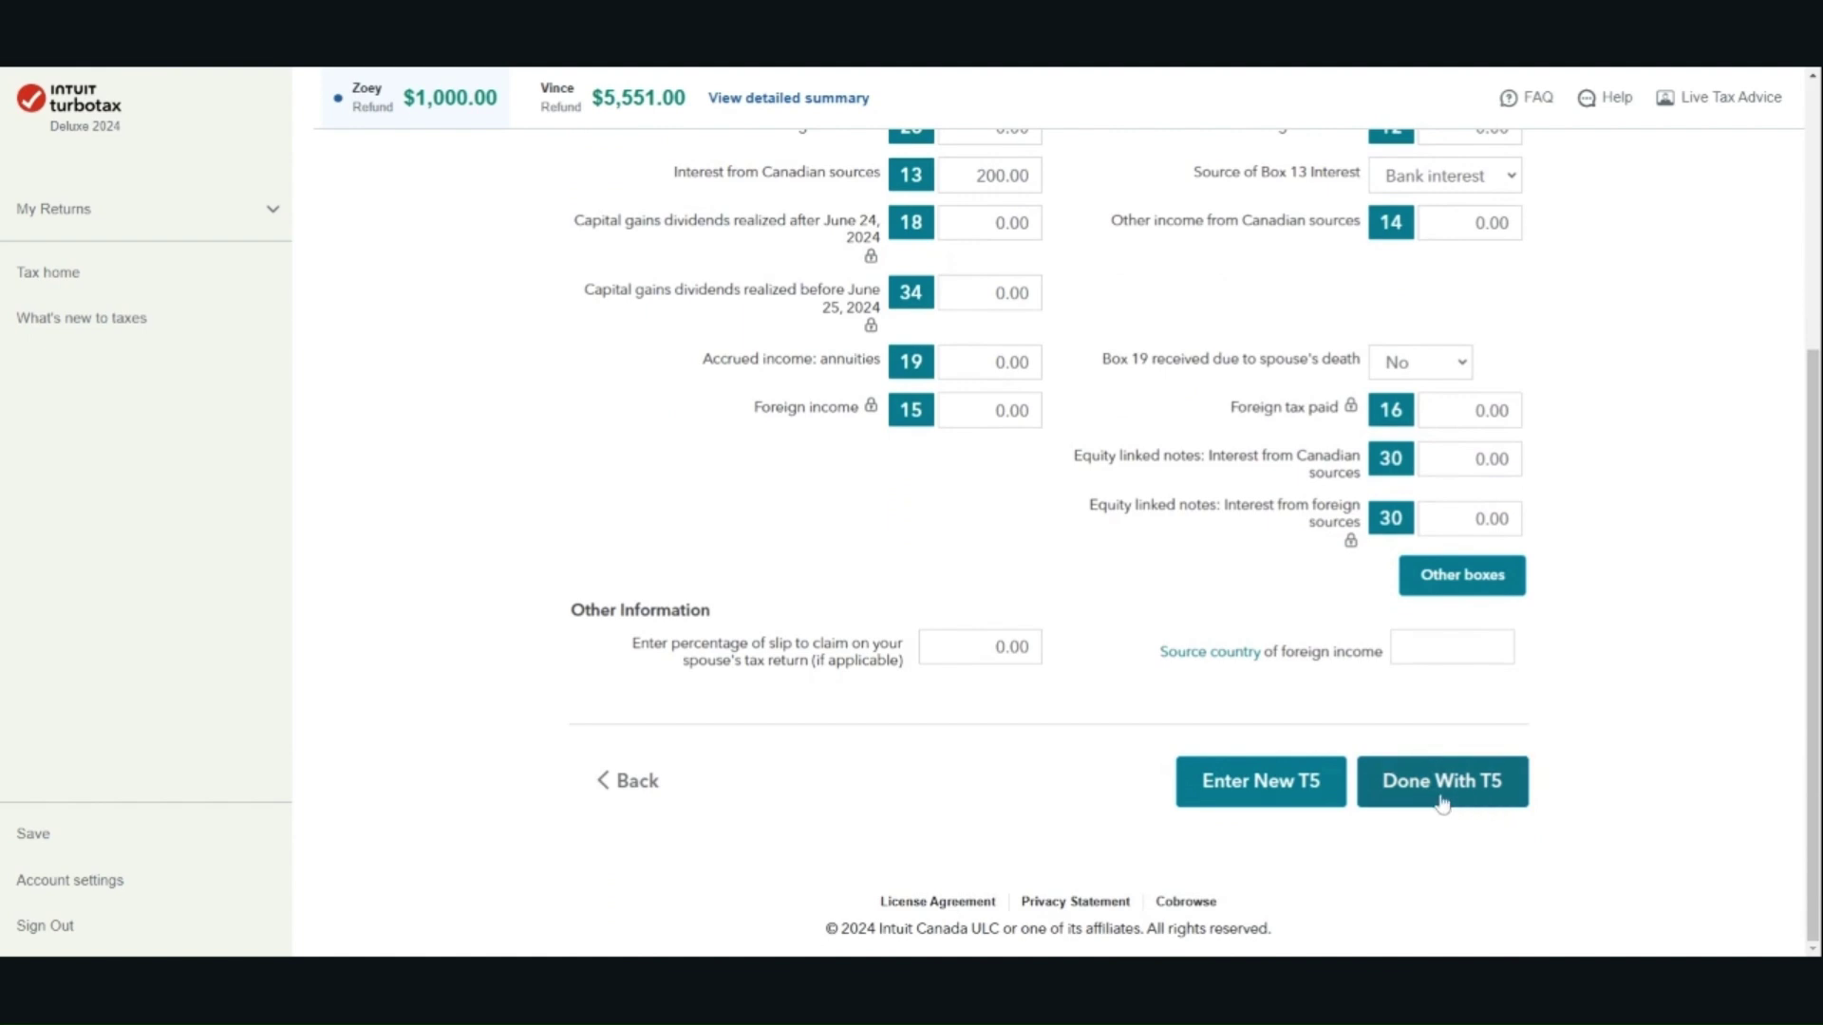
pyautogui.click(1456, 798)
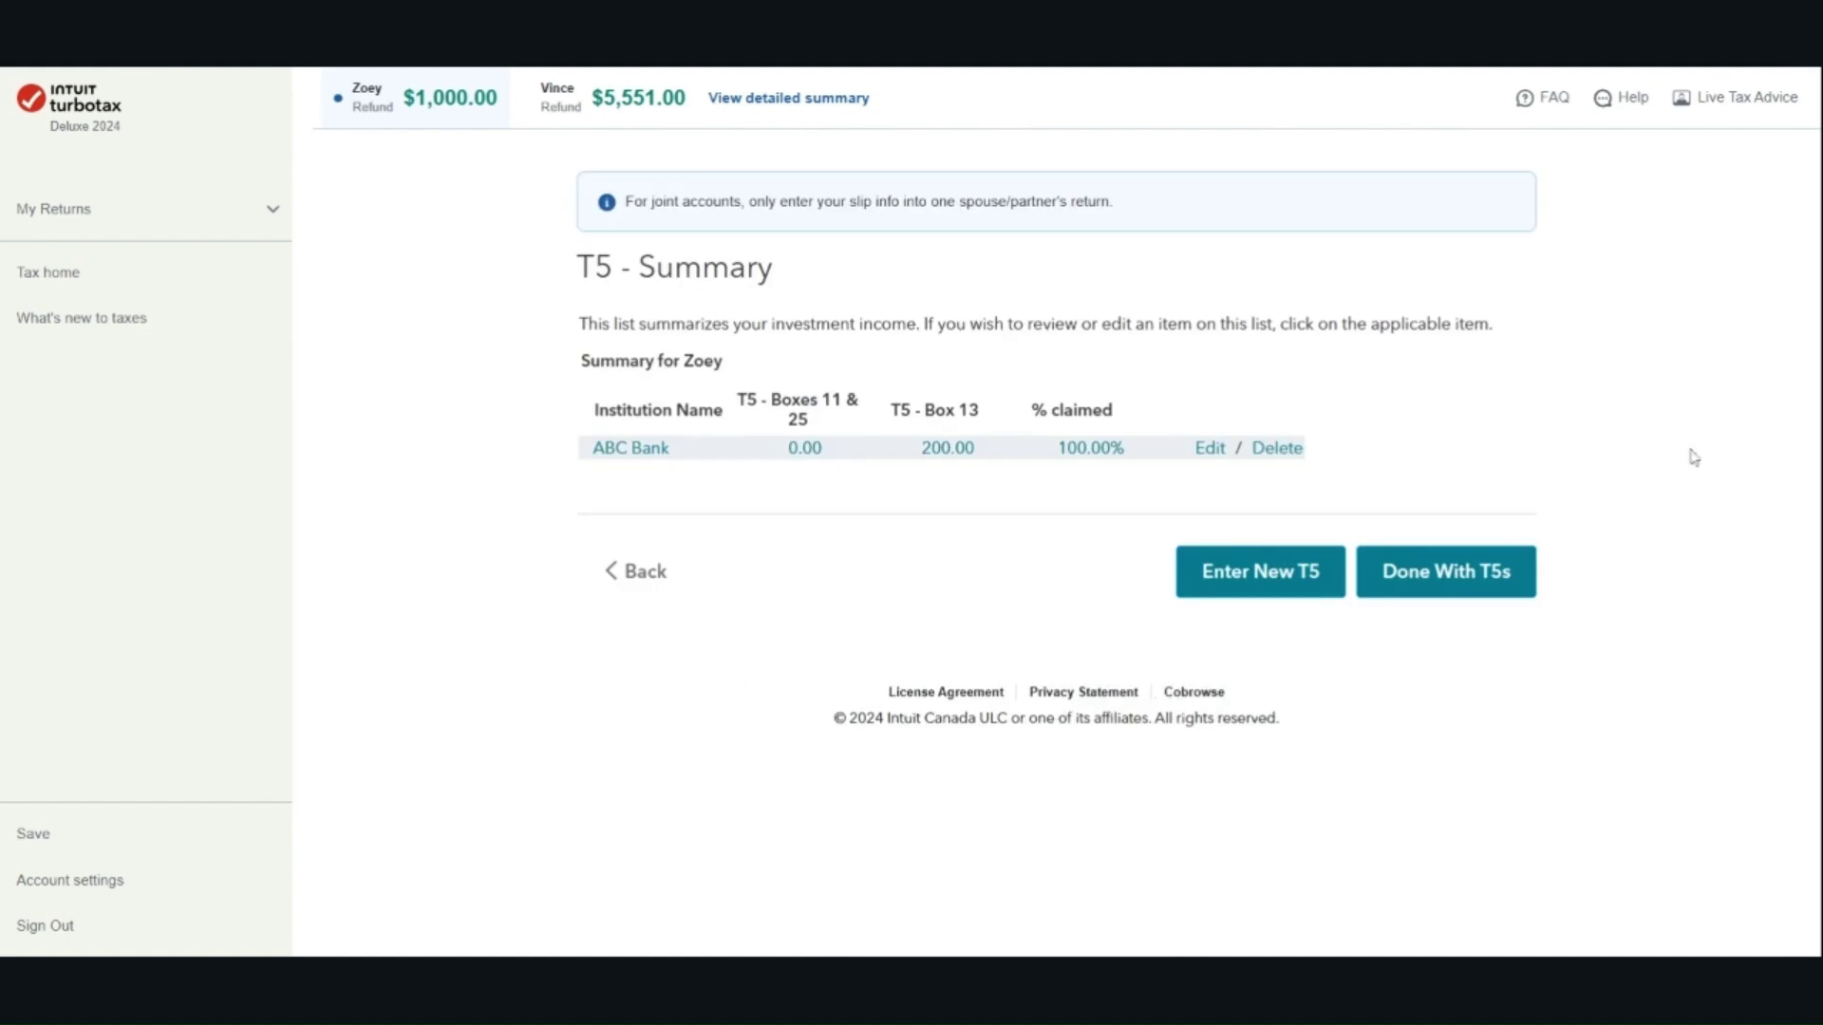
pyautogui.click(1463, 577)
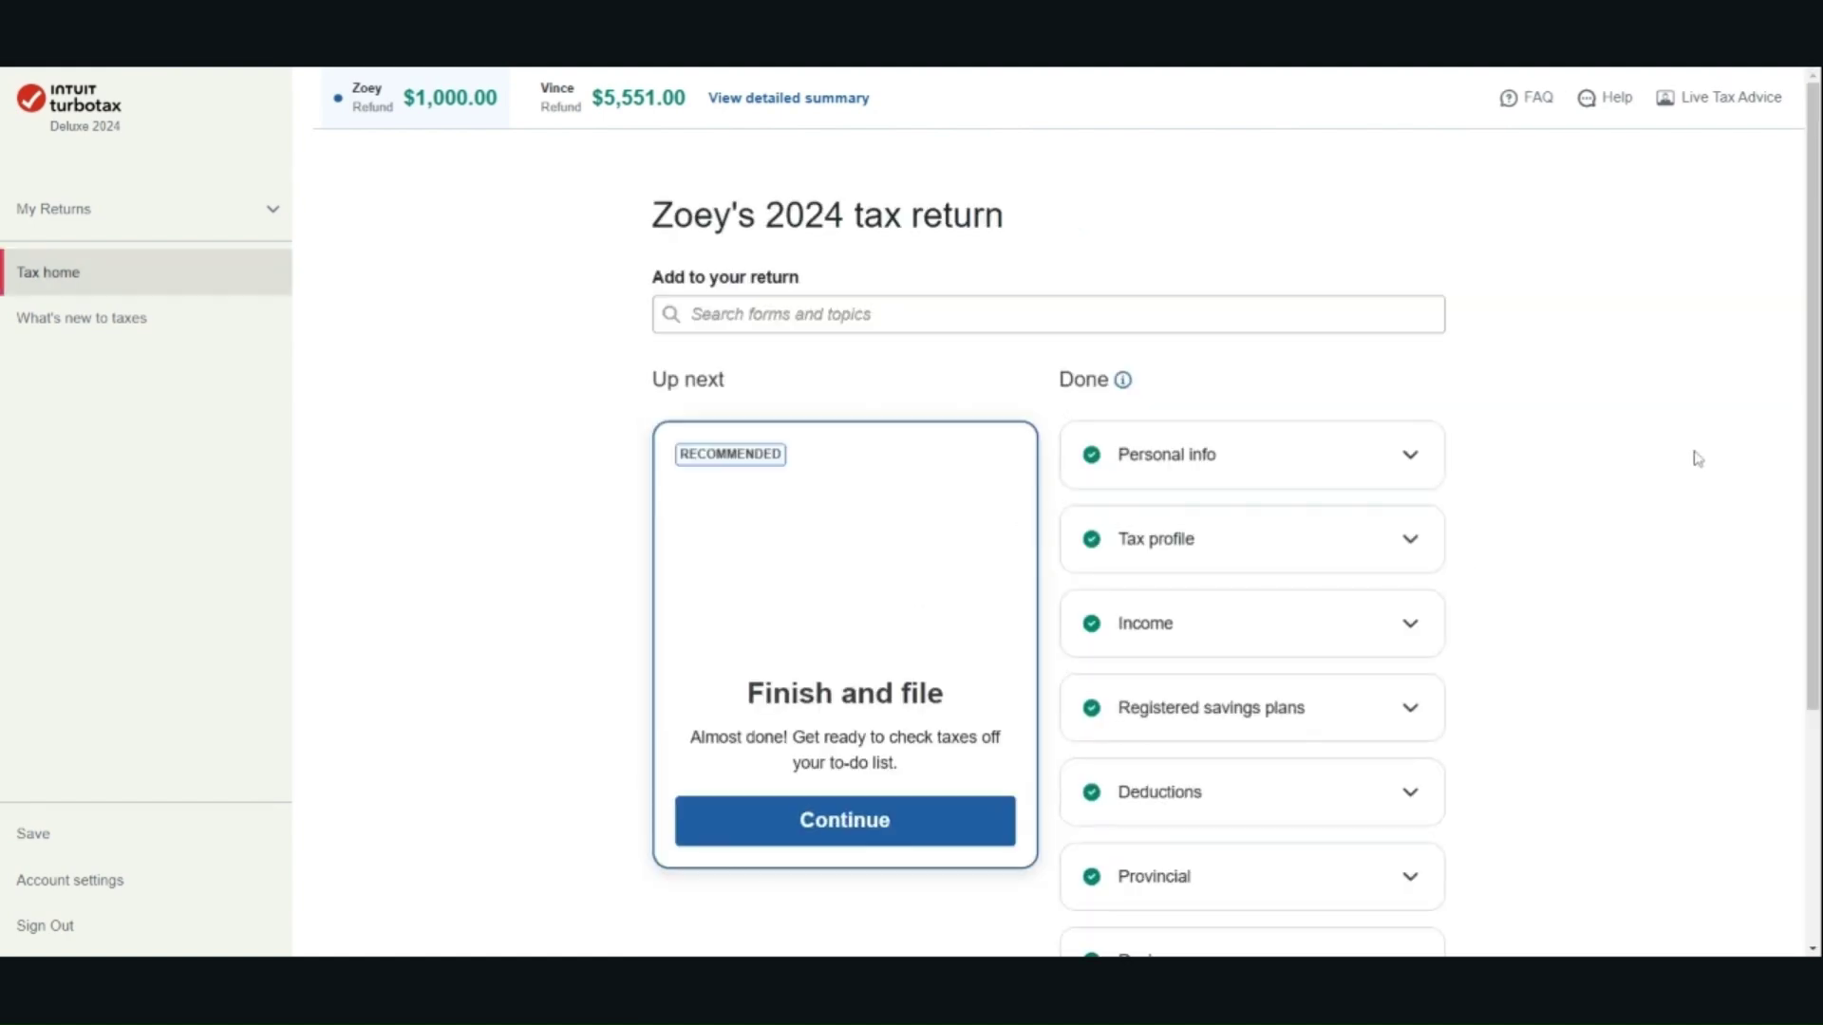
# Reopen Employment Expenses and confirm T2200 received, office-in-home only, and no GST/HST rebate
pyautogui.scroll(-1, 1595, 494)
pyautogui.click(1411, 537)
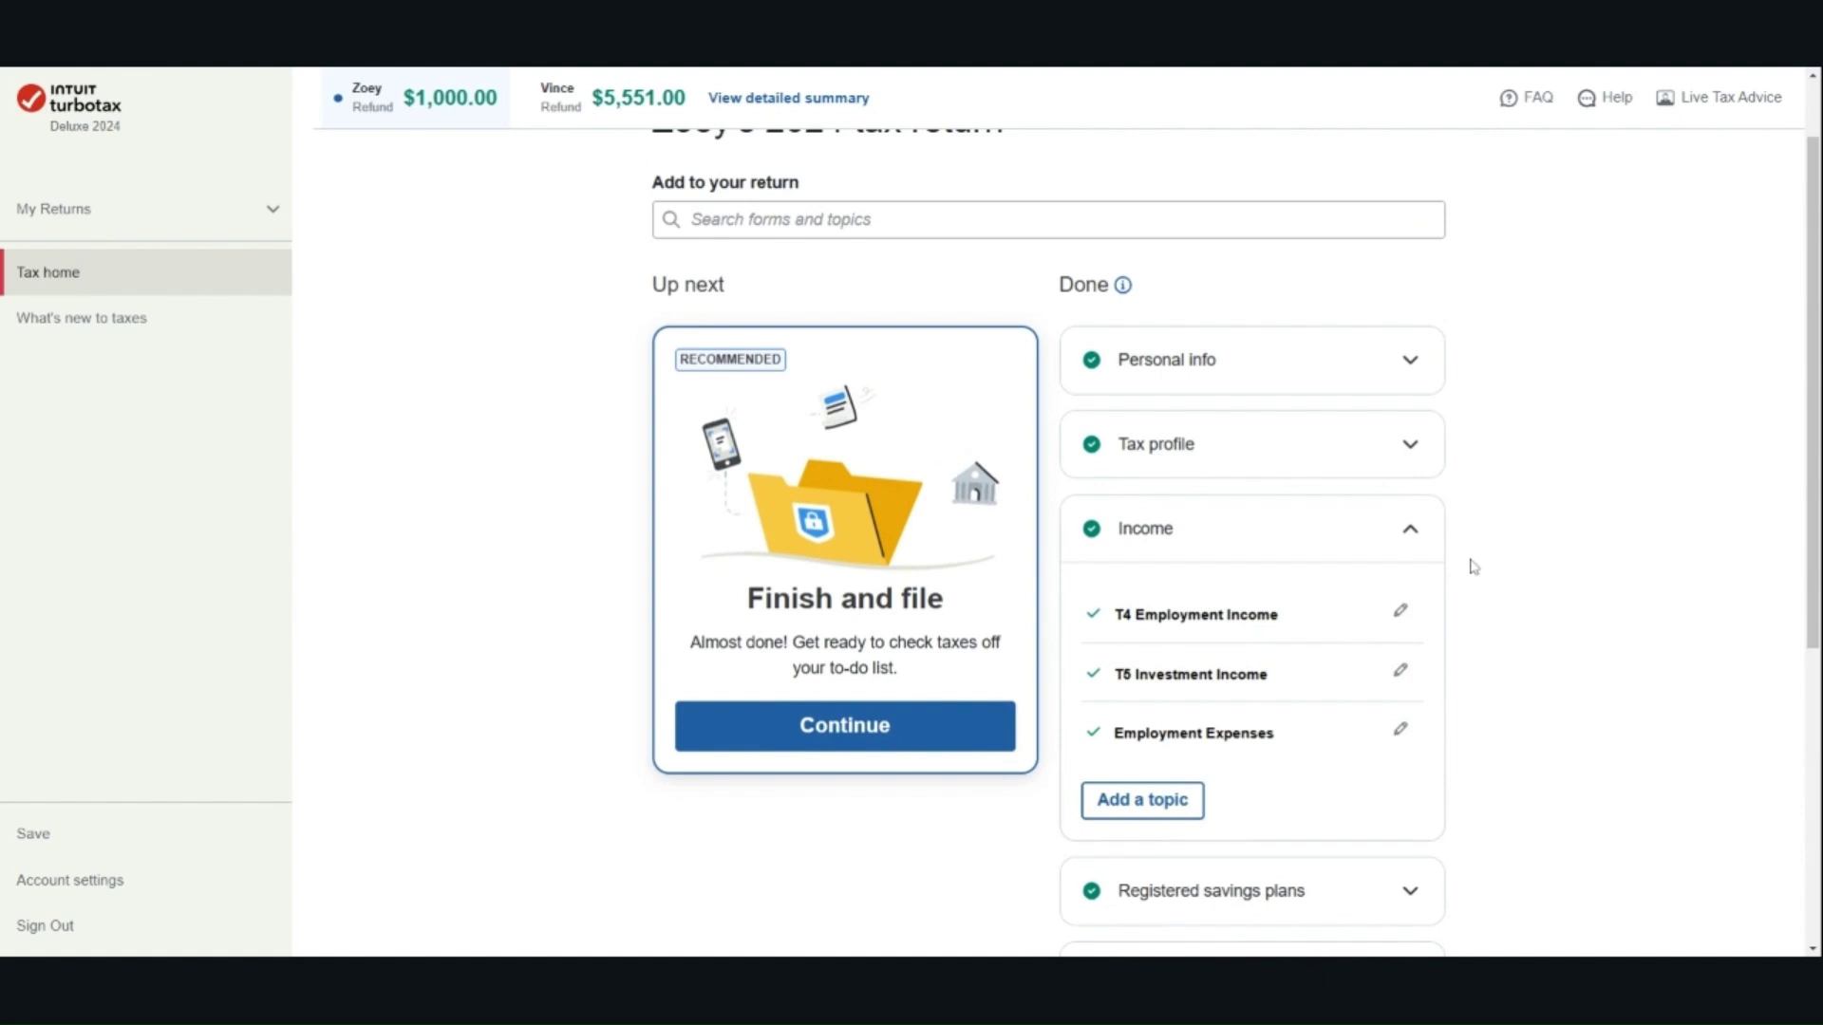
pyautogui.click(1400, 732)
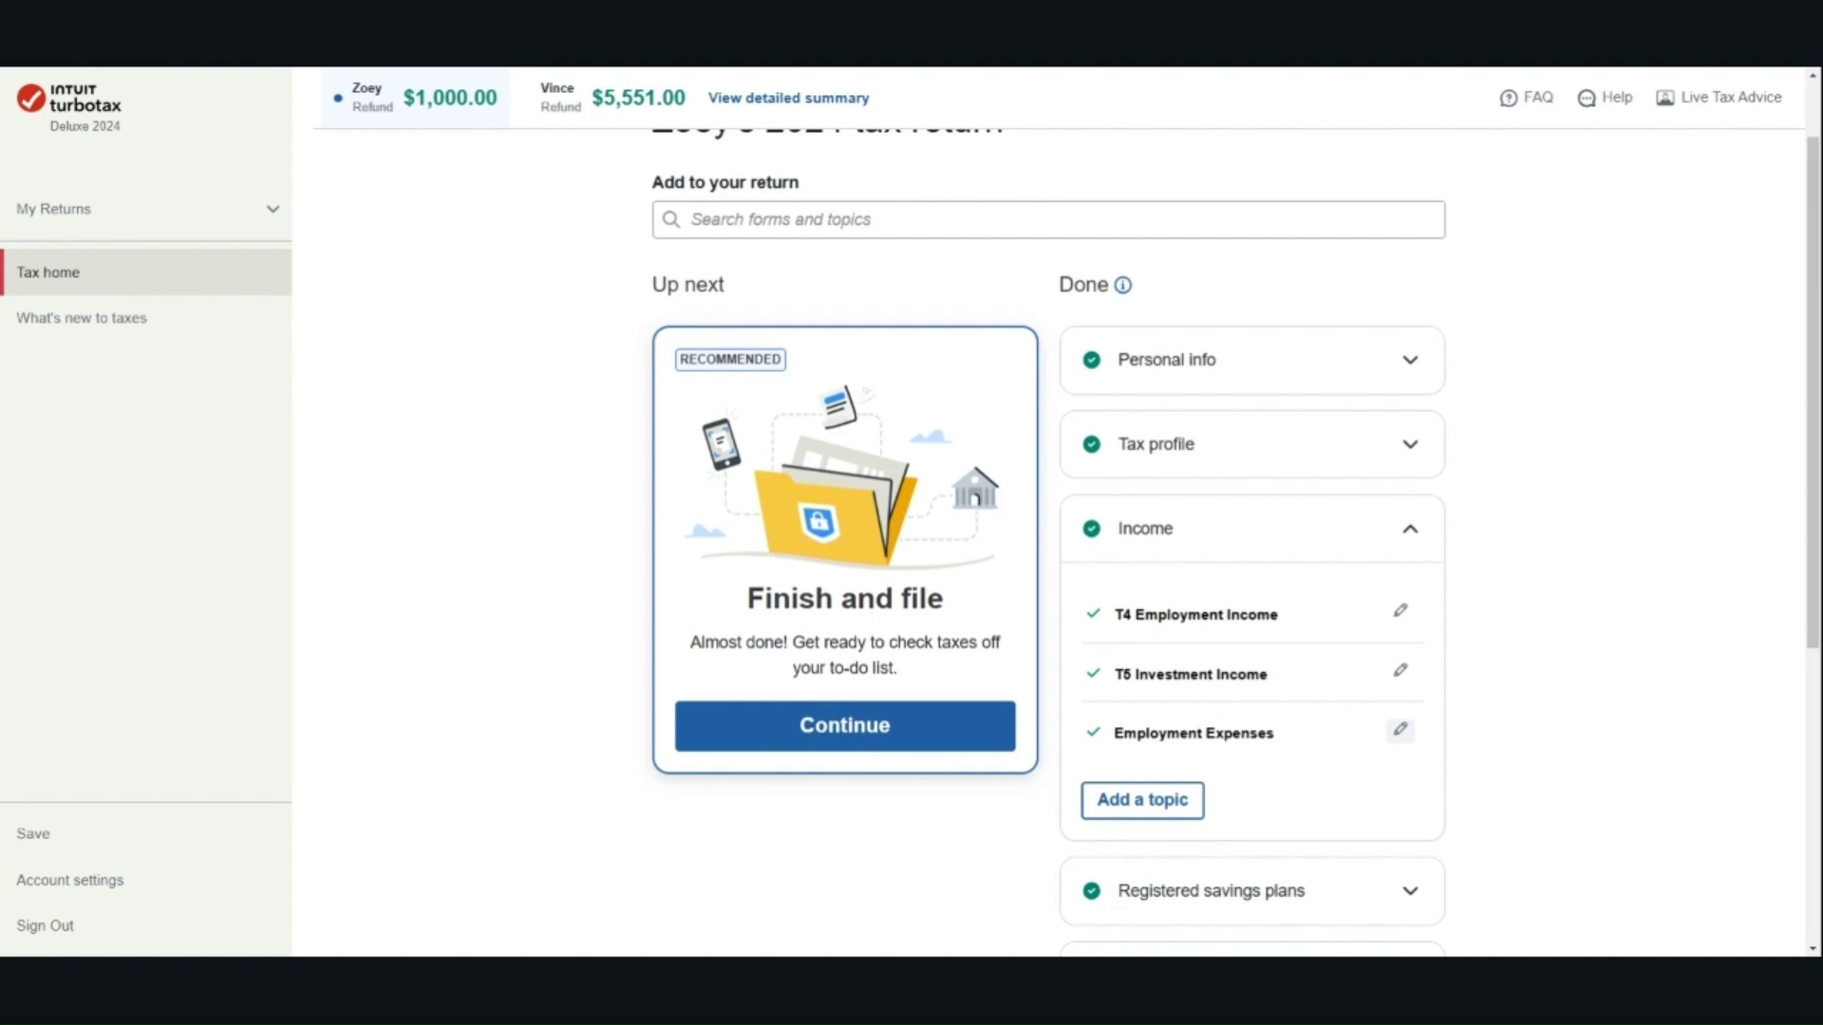
pyautogui.click(1399, 733)
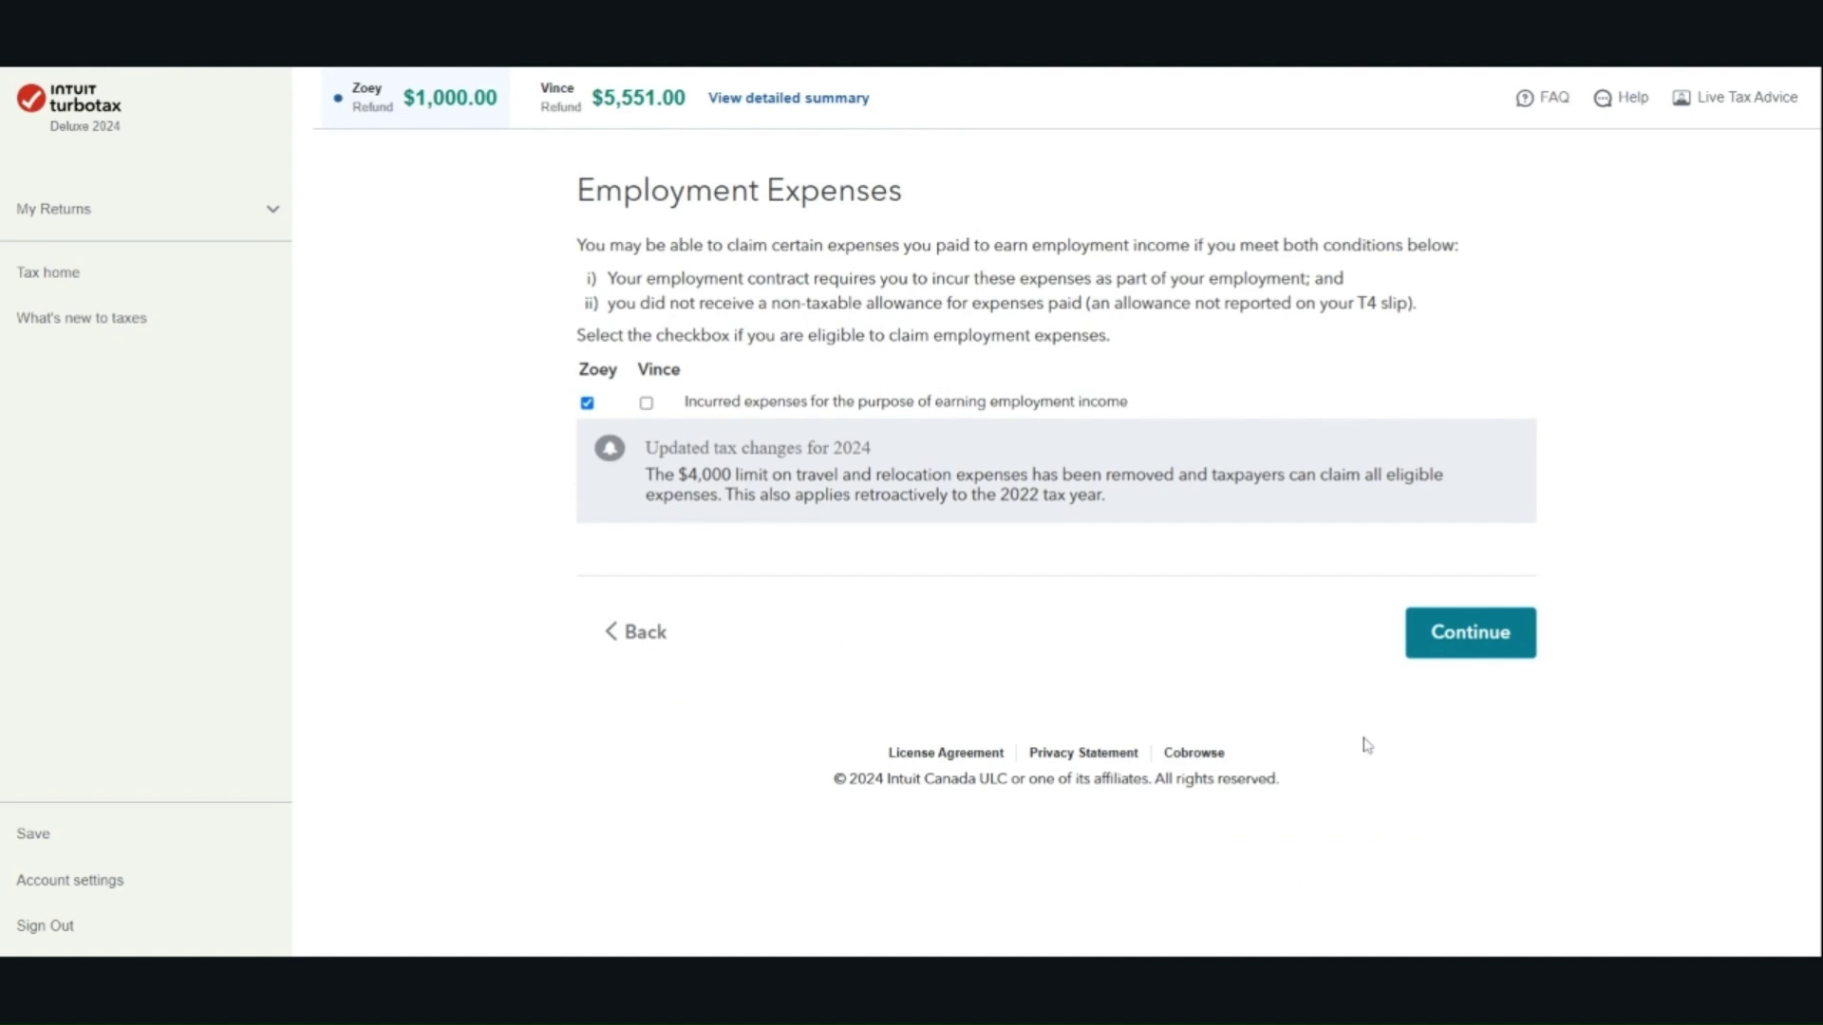
pyautogui.click(1508, 634)
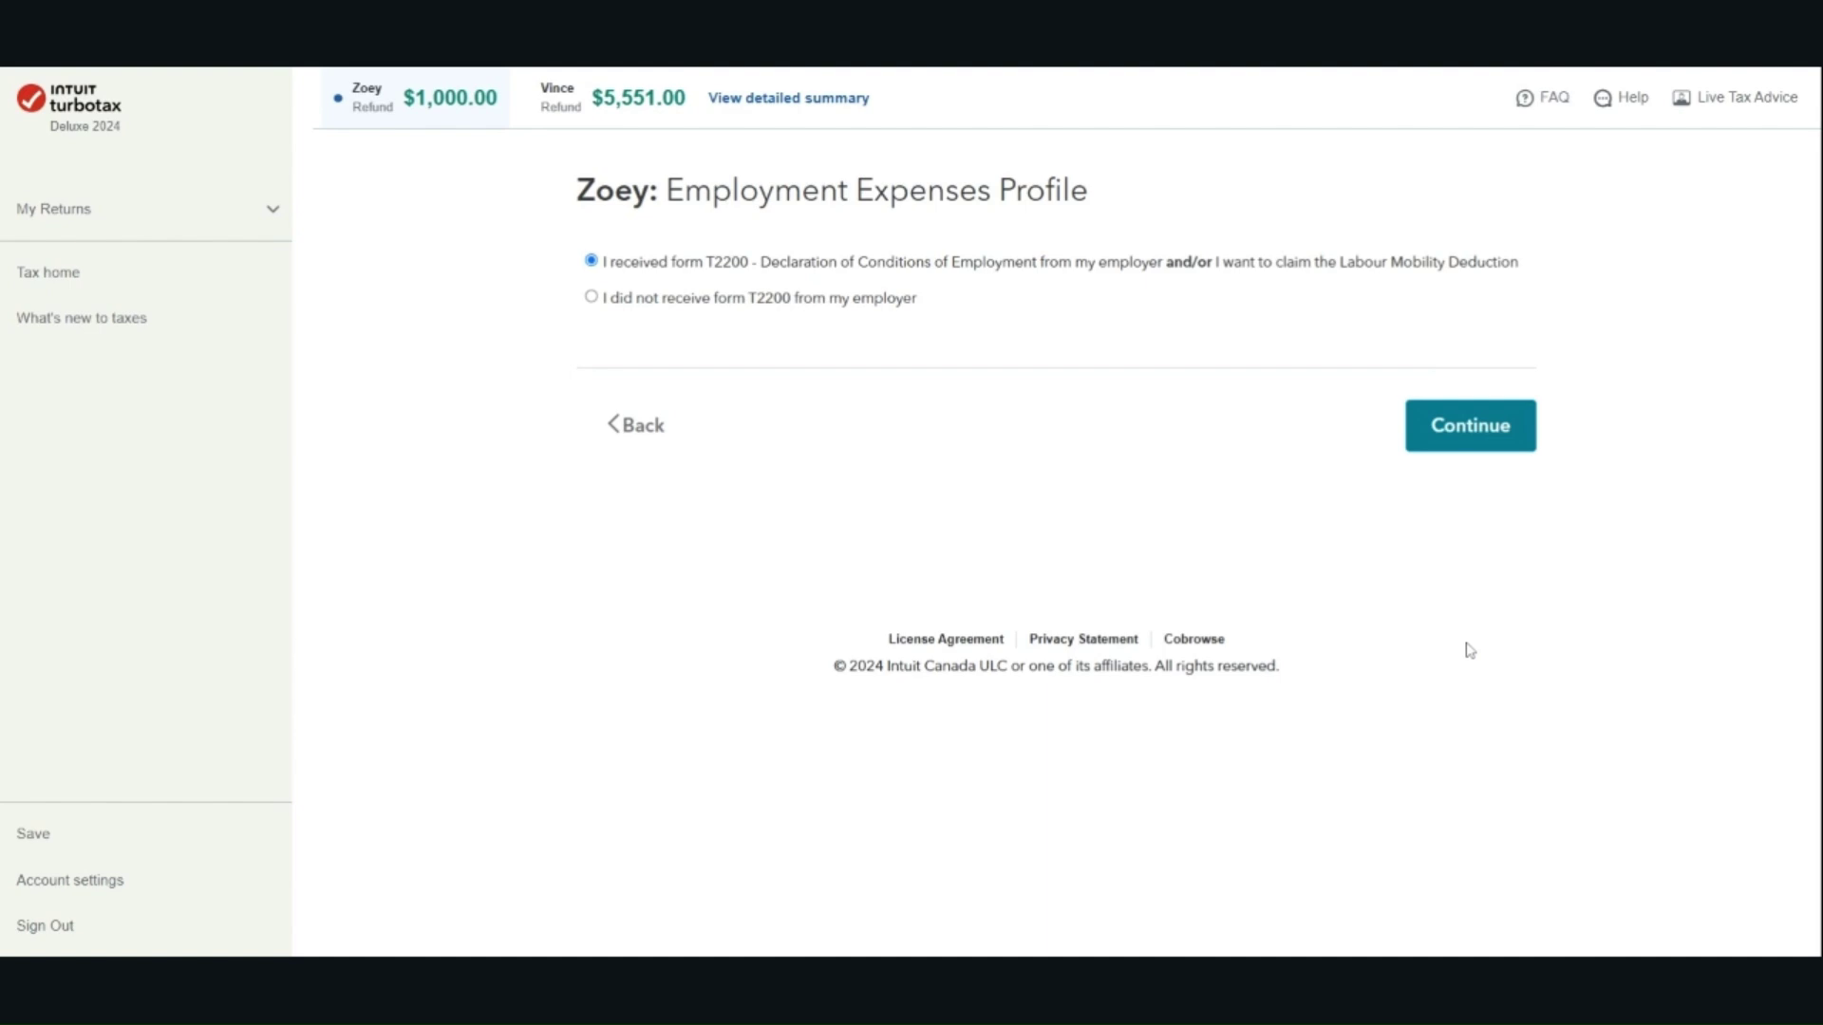
pyautogui.click(1477, 436)
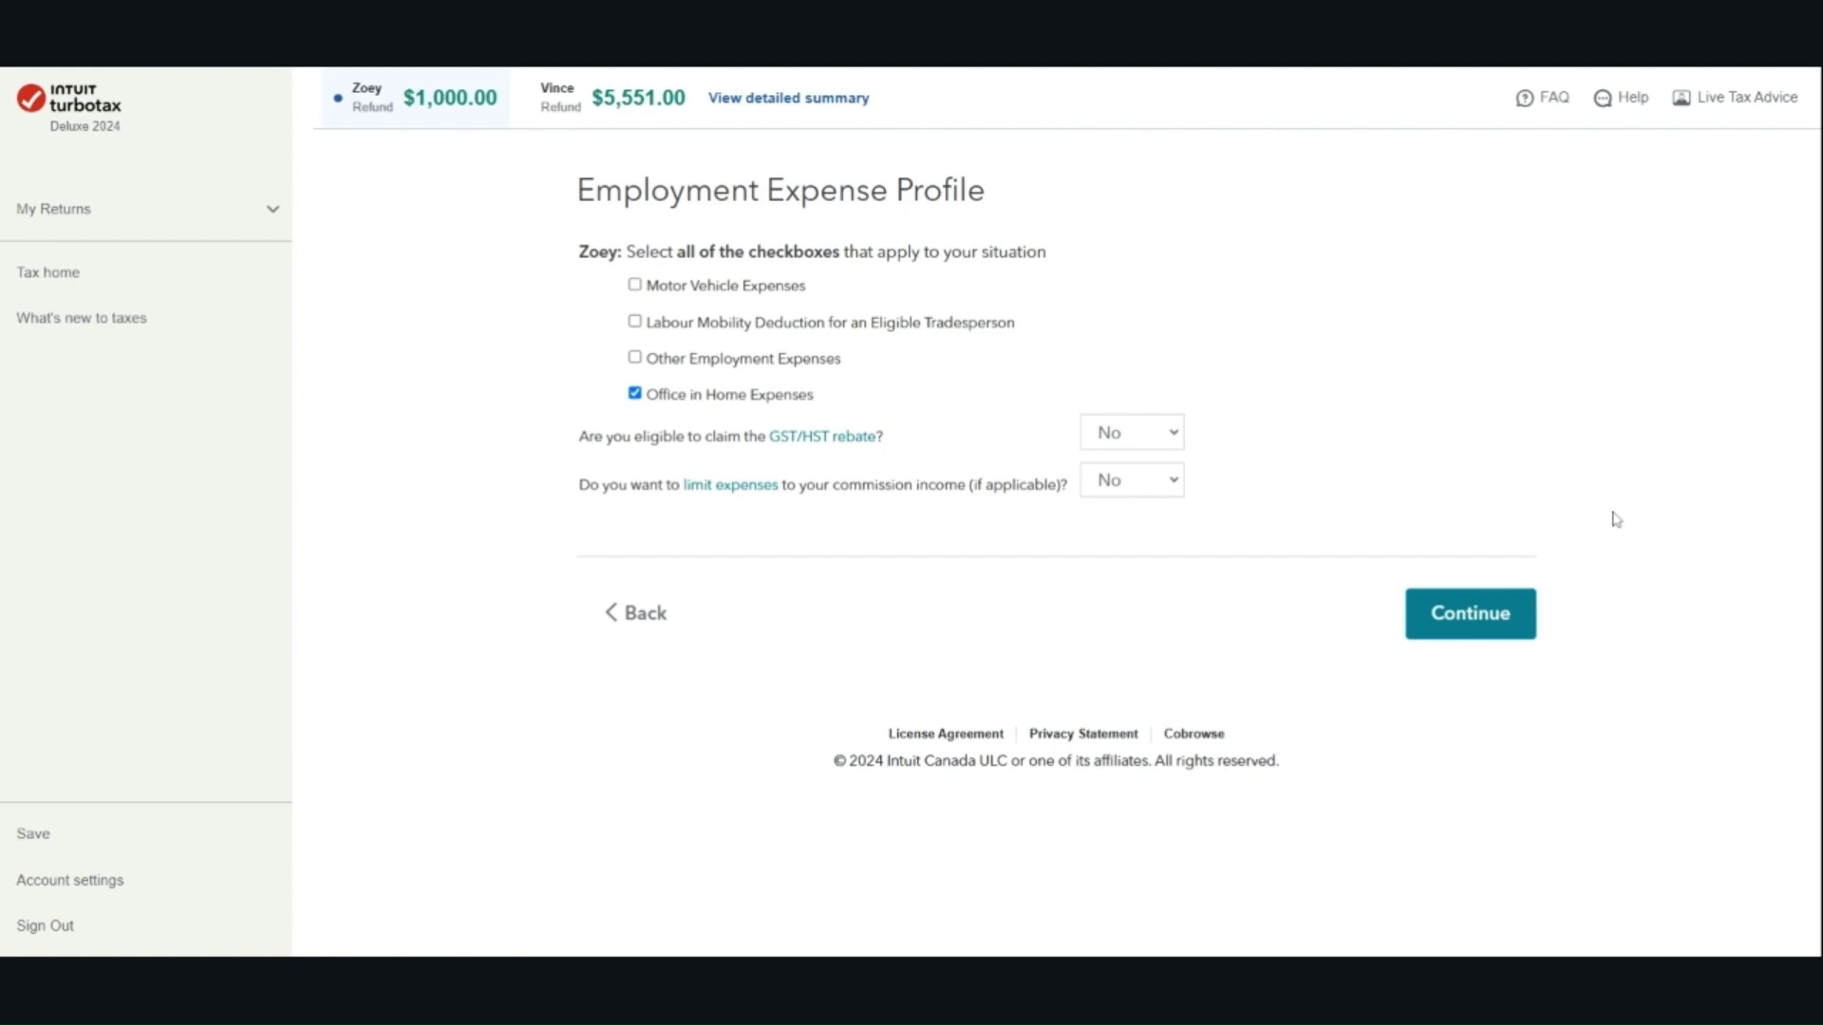
pyautogui.click(1507, 617)
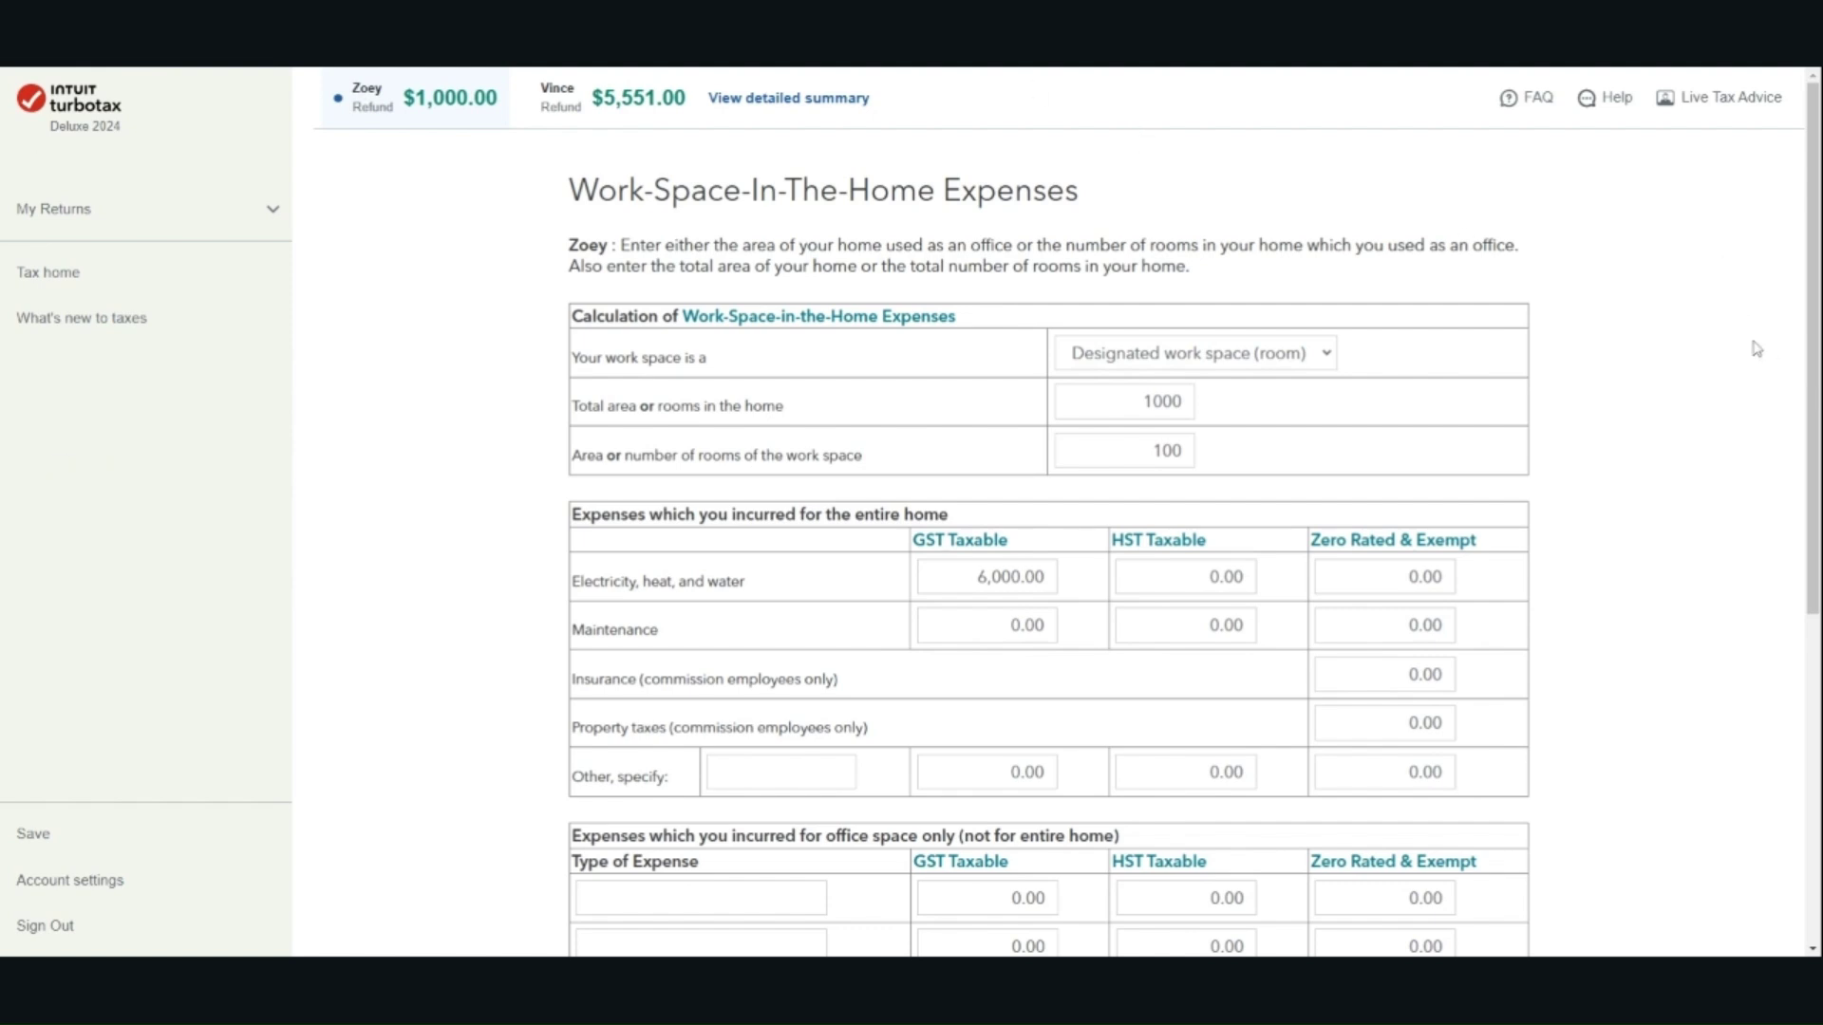
# Accept the work-space figures (100 of 1000 area, 6,000.00 utilities) and the GST/HST rebate page unchanged
pyautogui.scroll(-6, 1752, 350)
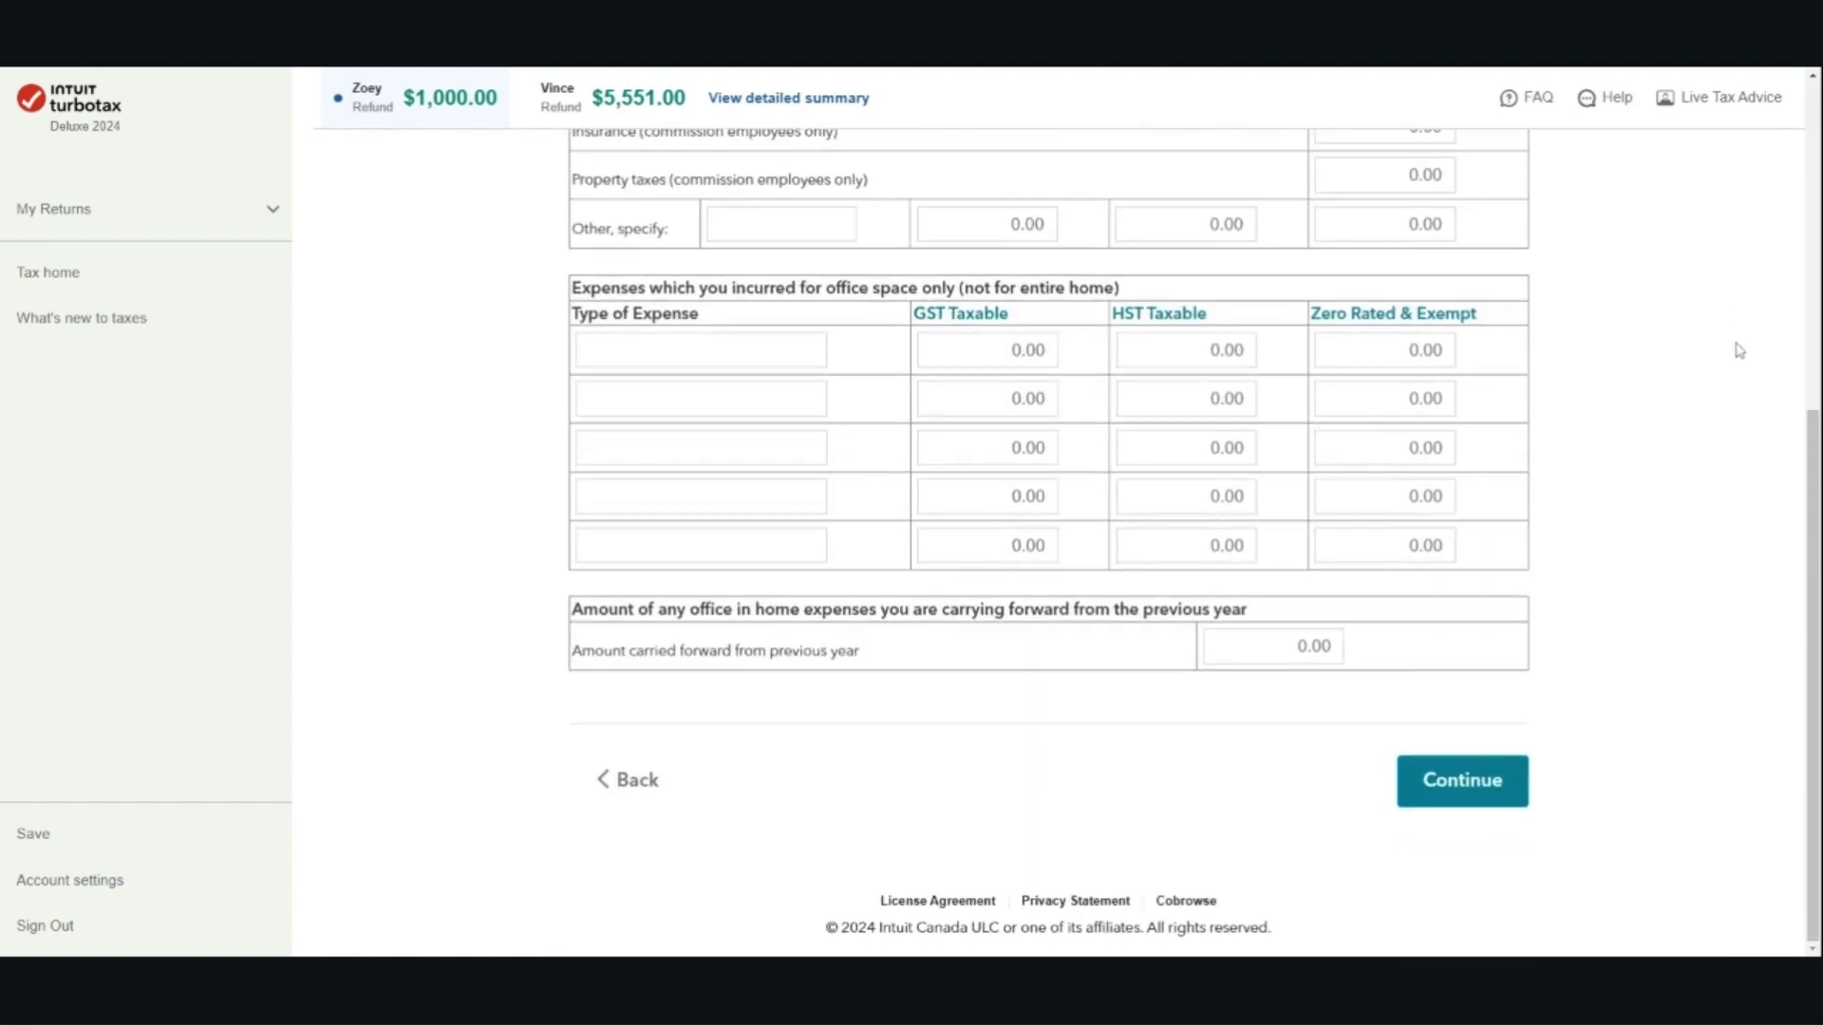
pyautogui.click(1495, 788)
pyautogui.scroll(-5, 1704, 561)
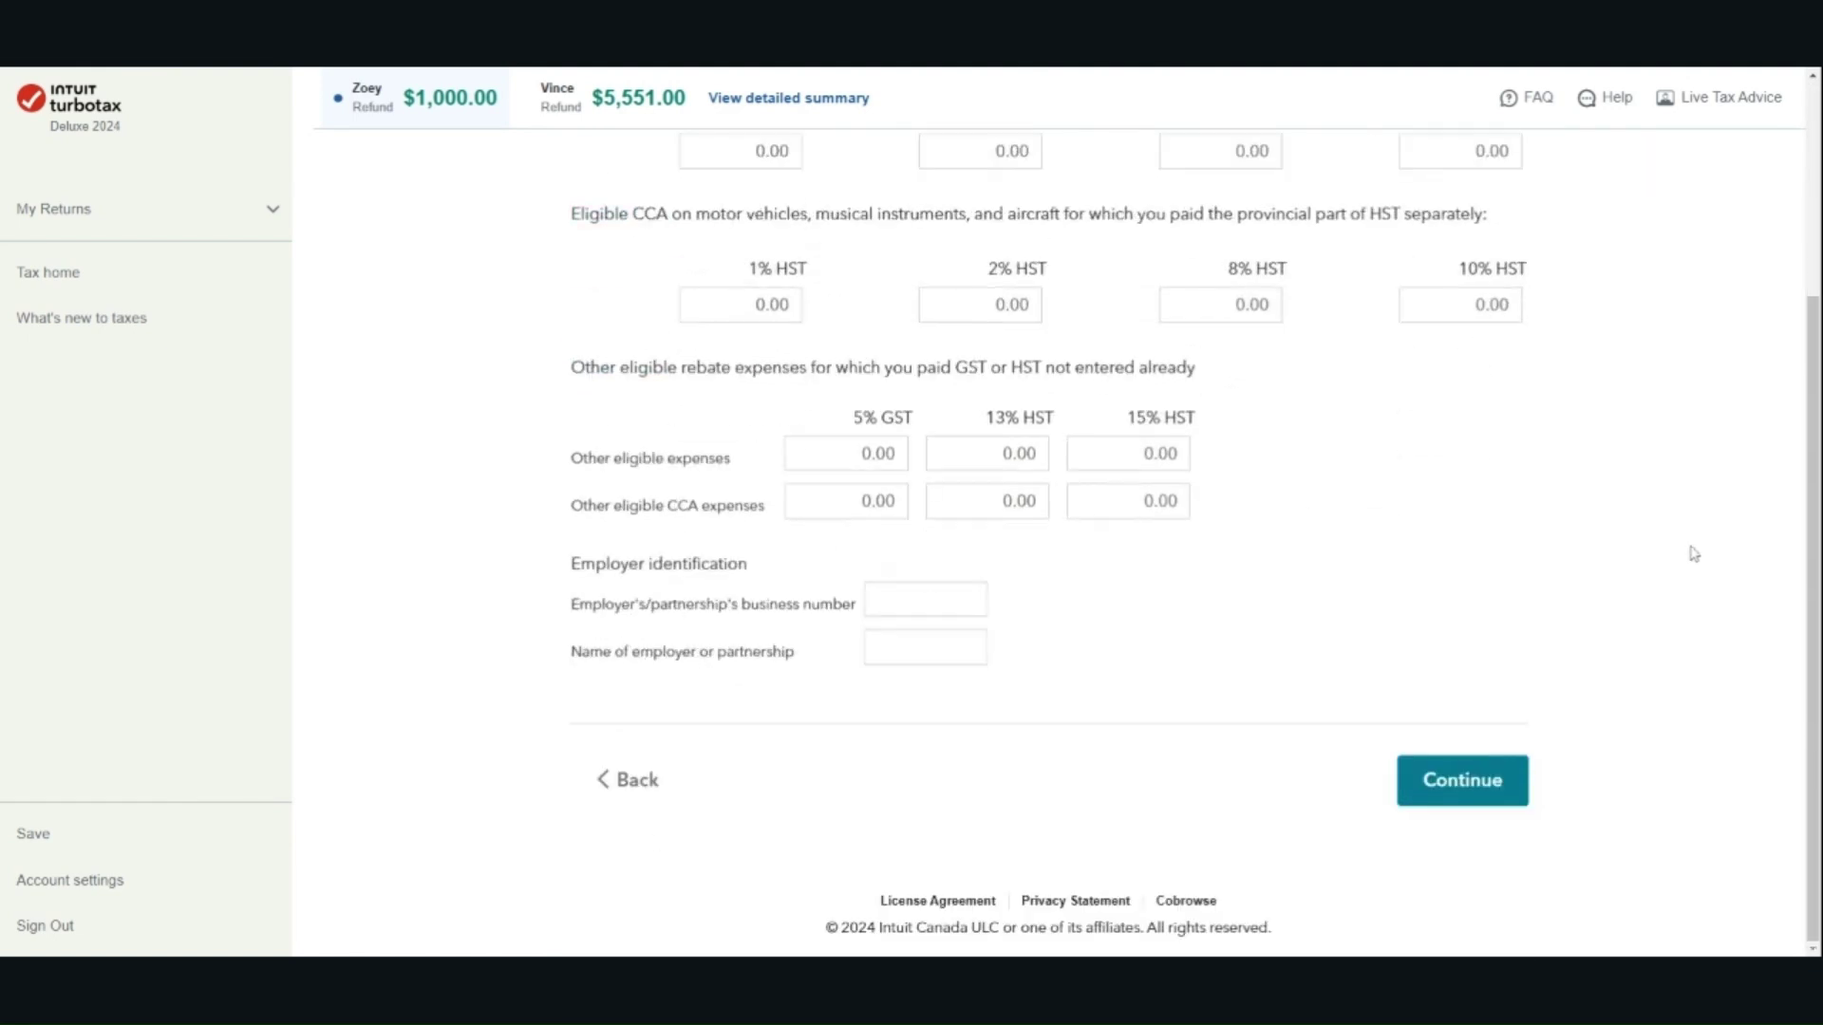
pyautogui.click(1481, 770)
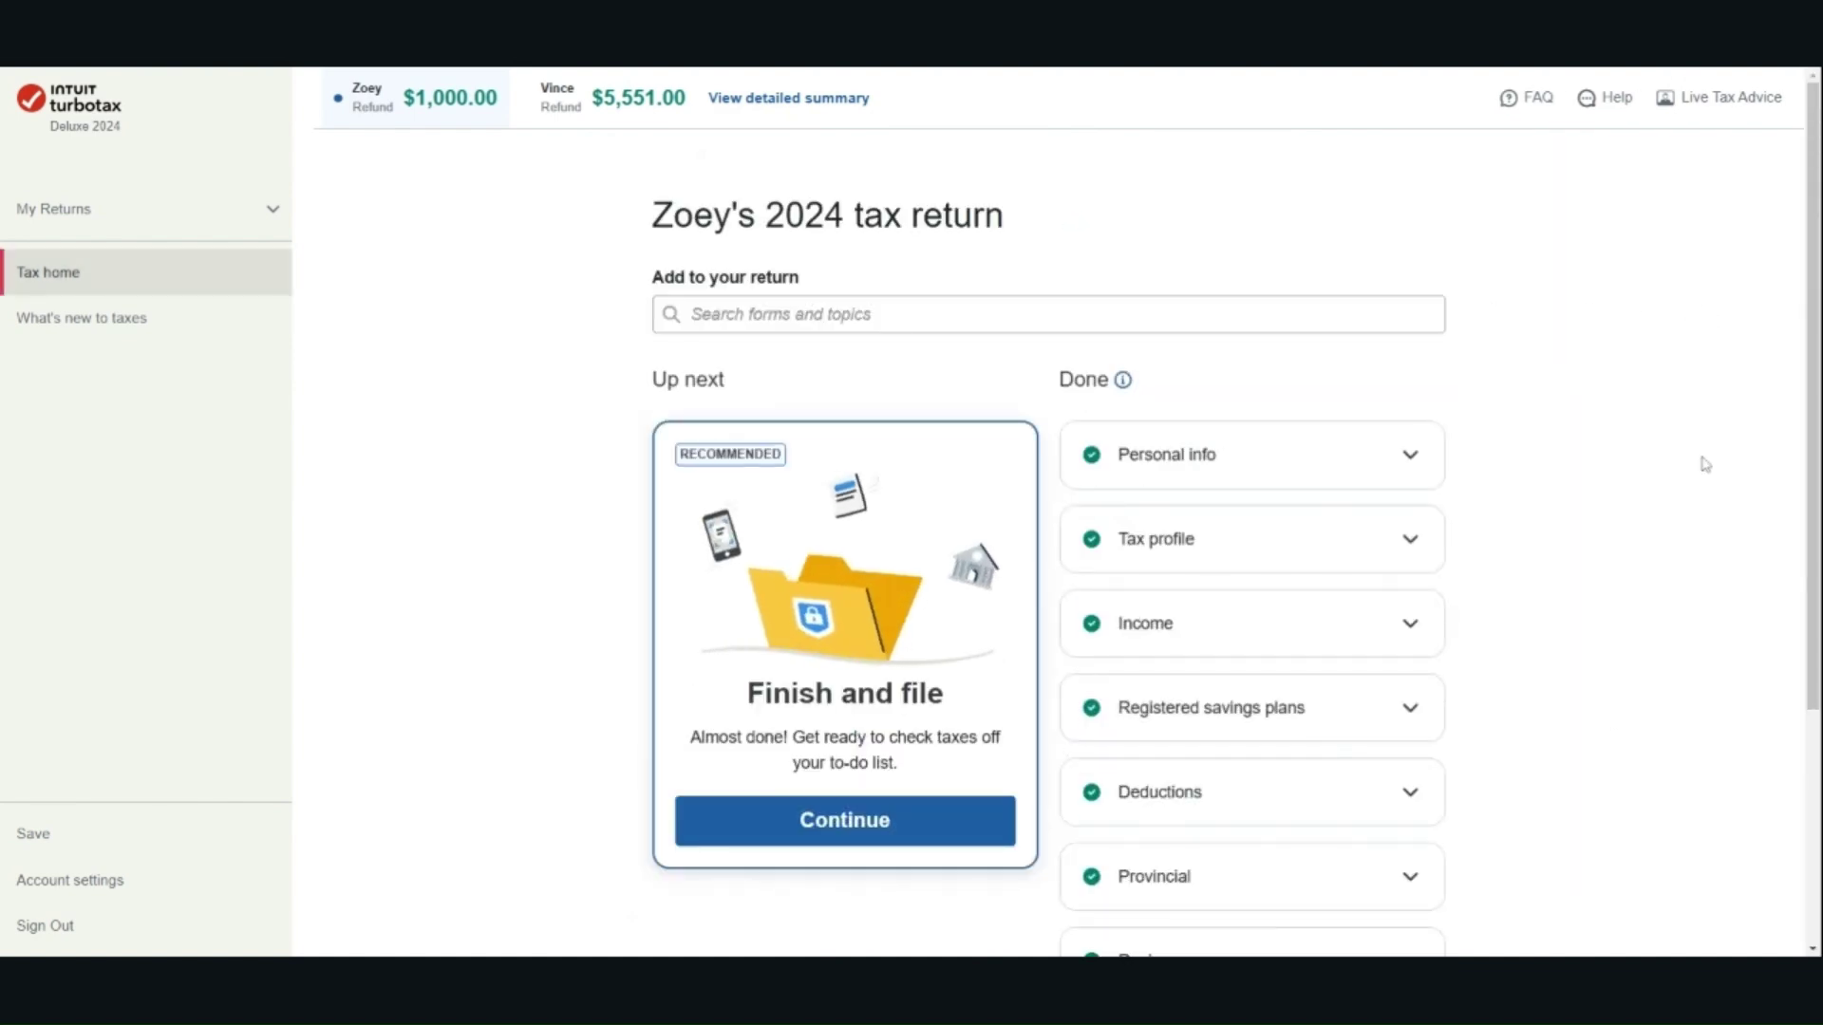
pyautogui.scroll(-3, 1682, 466)
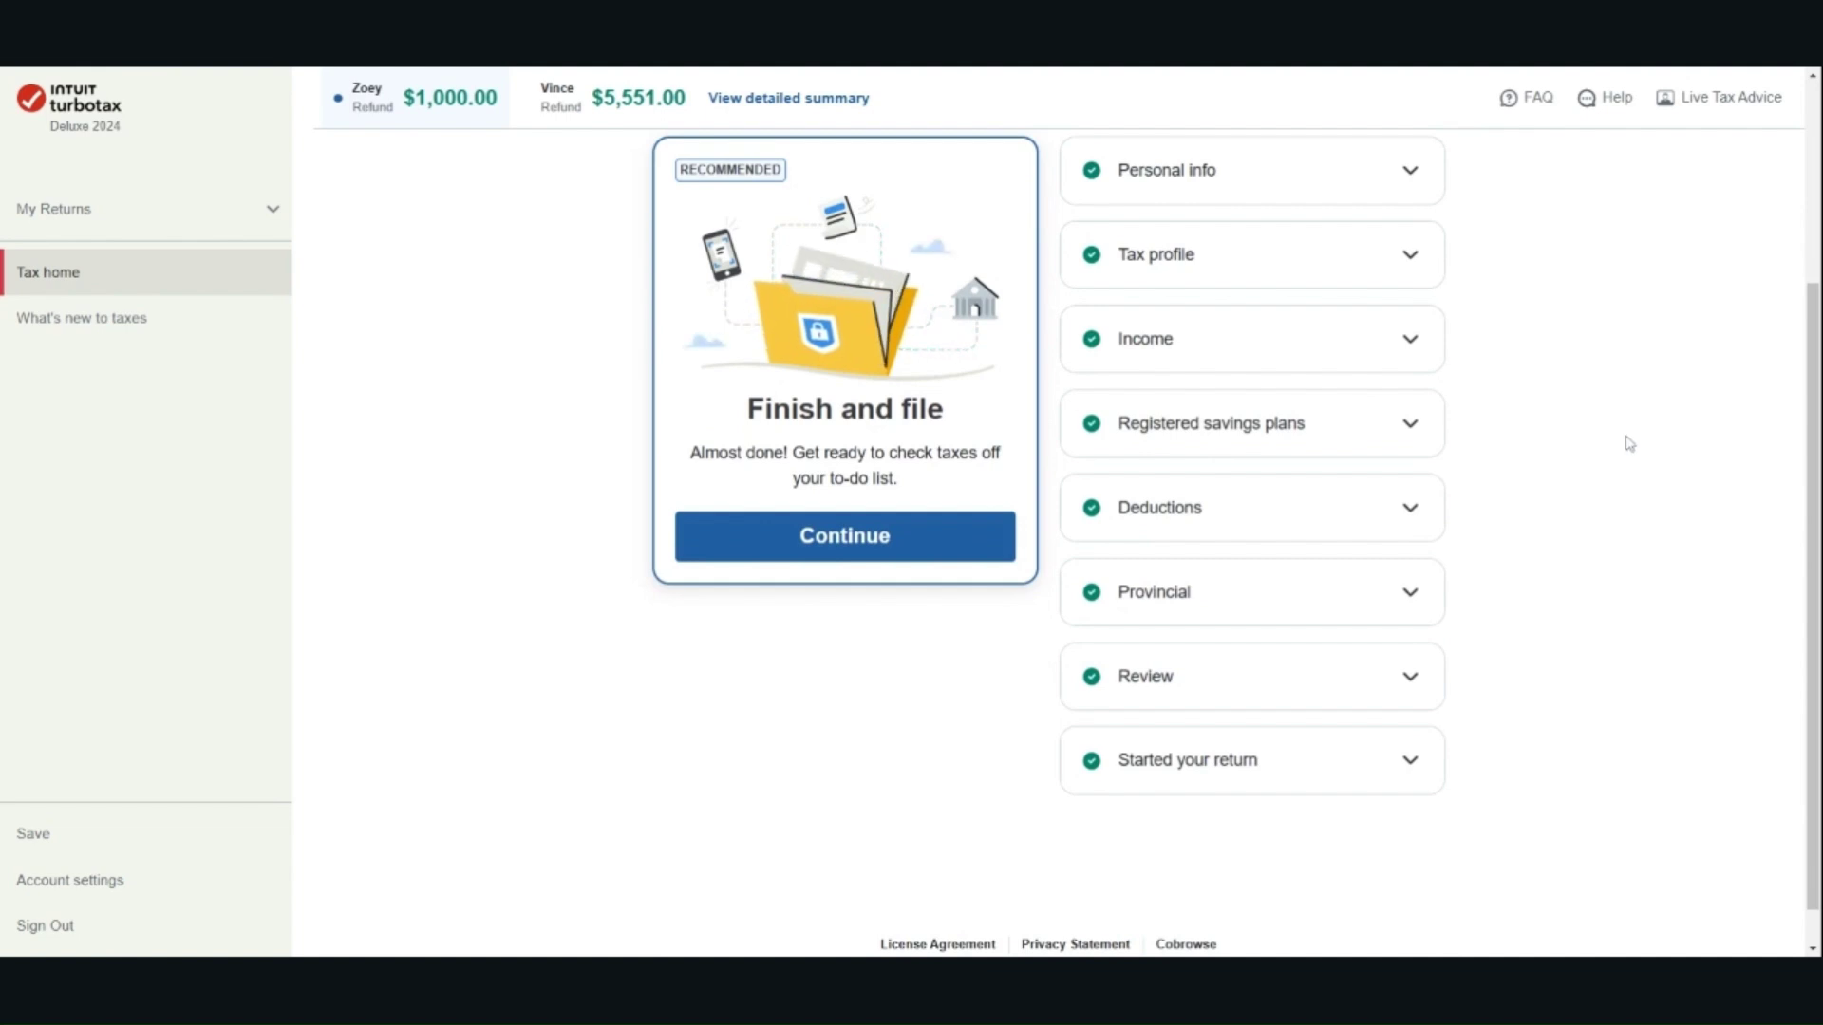
pyautogui.click(1408, 414)
pyautogui.doubleClick(1396, 509)
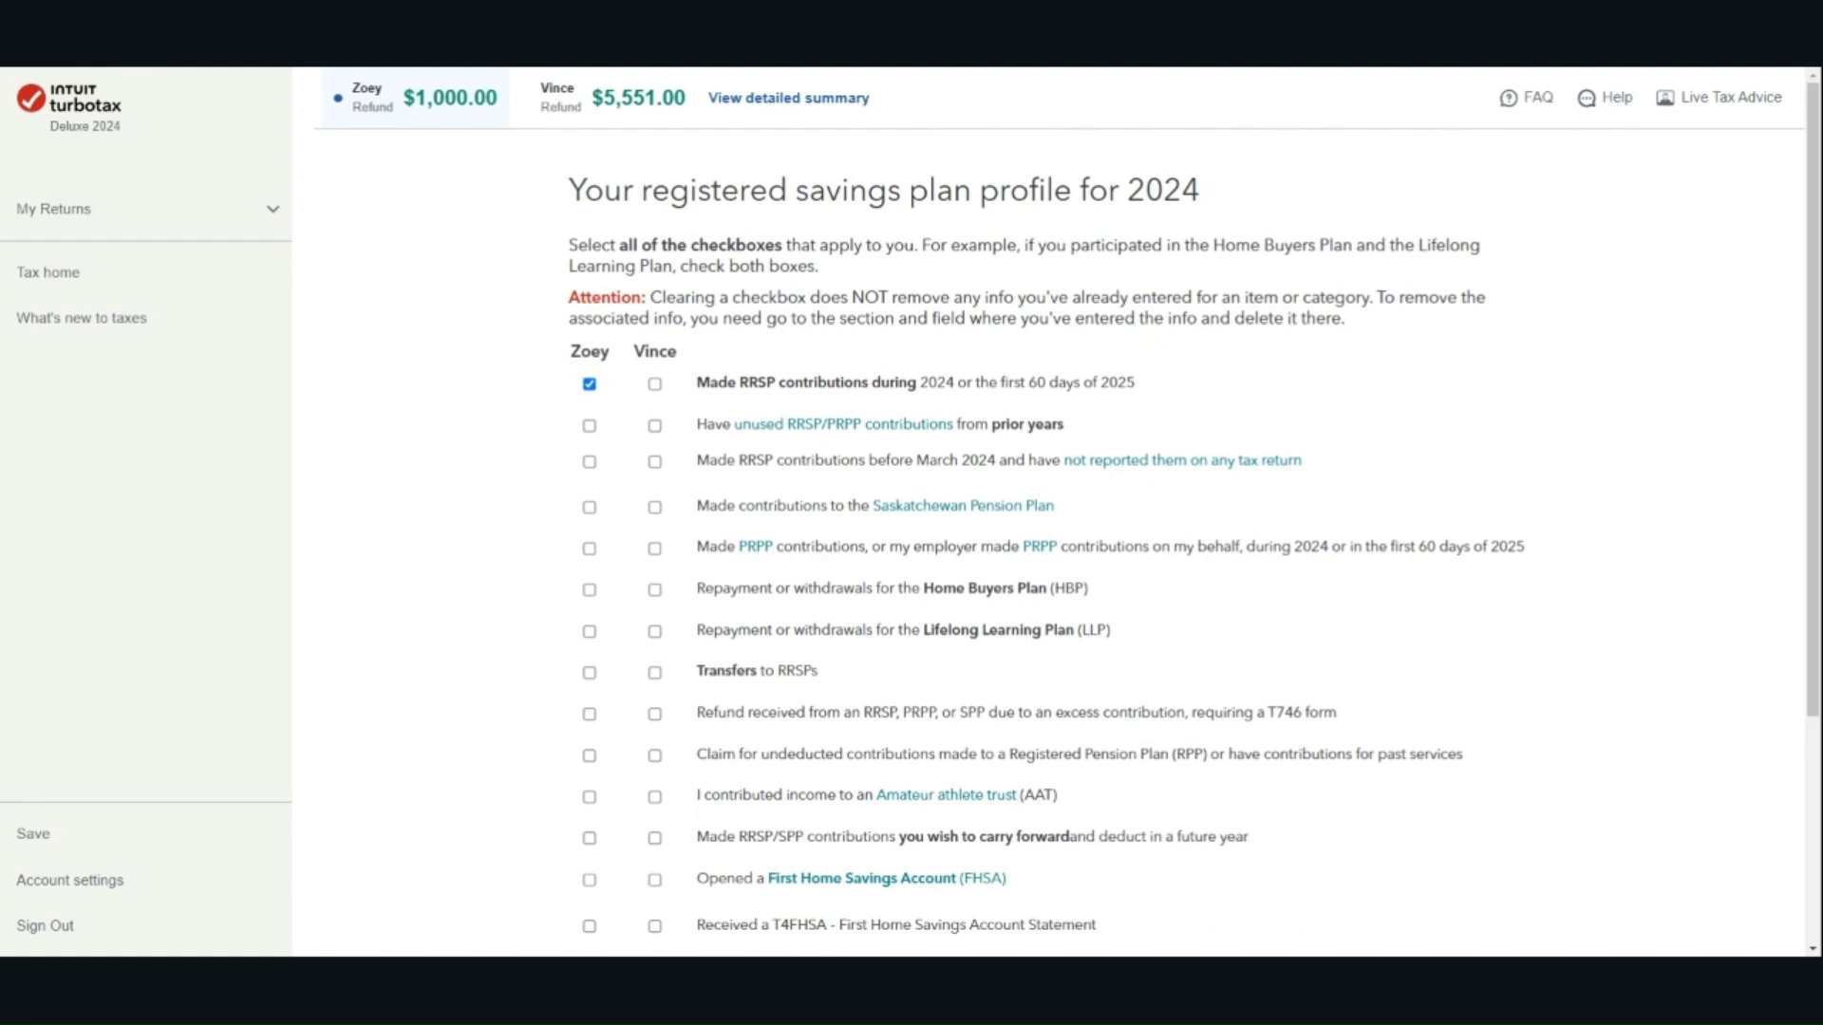
pyautogui.scroll(-3, 1596, 506)
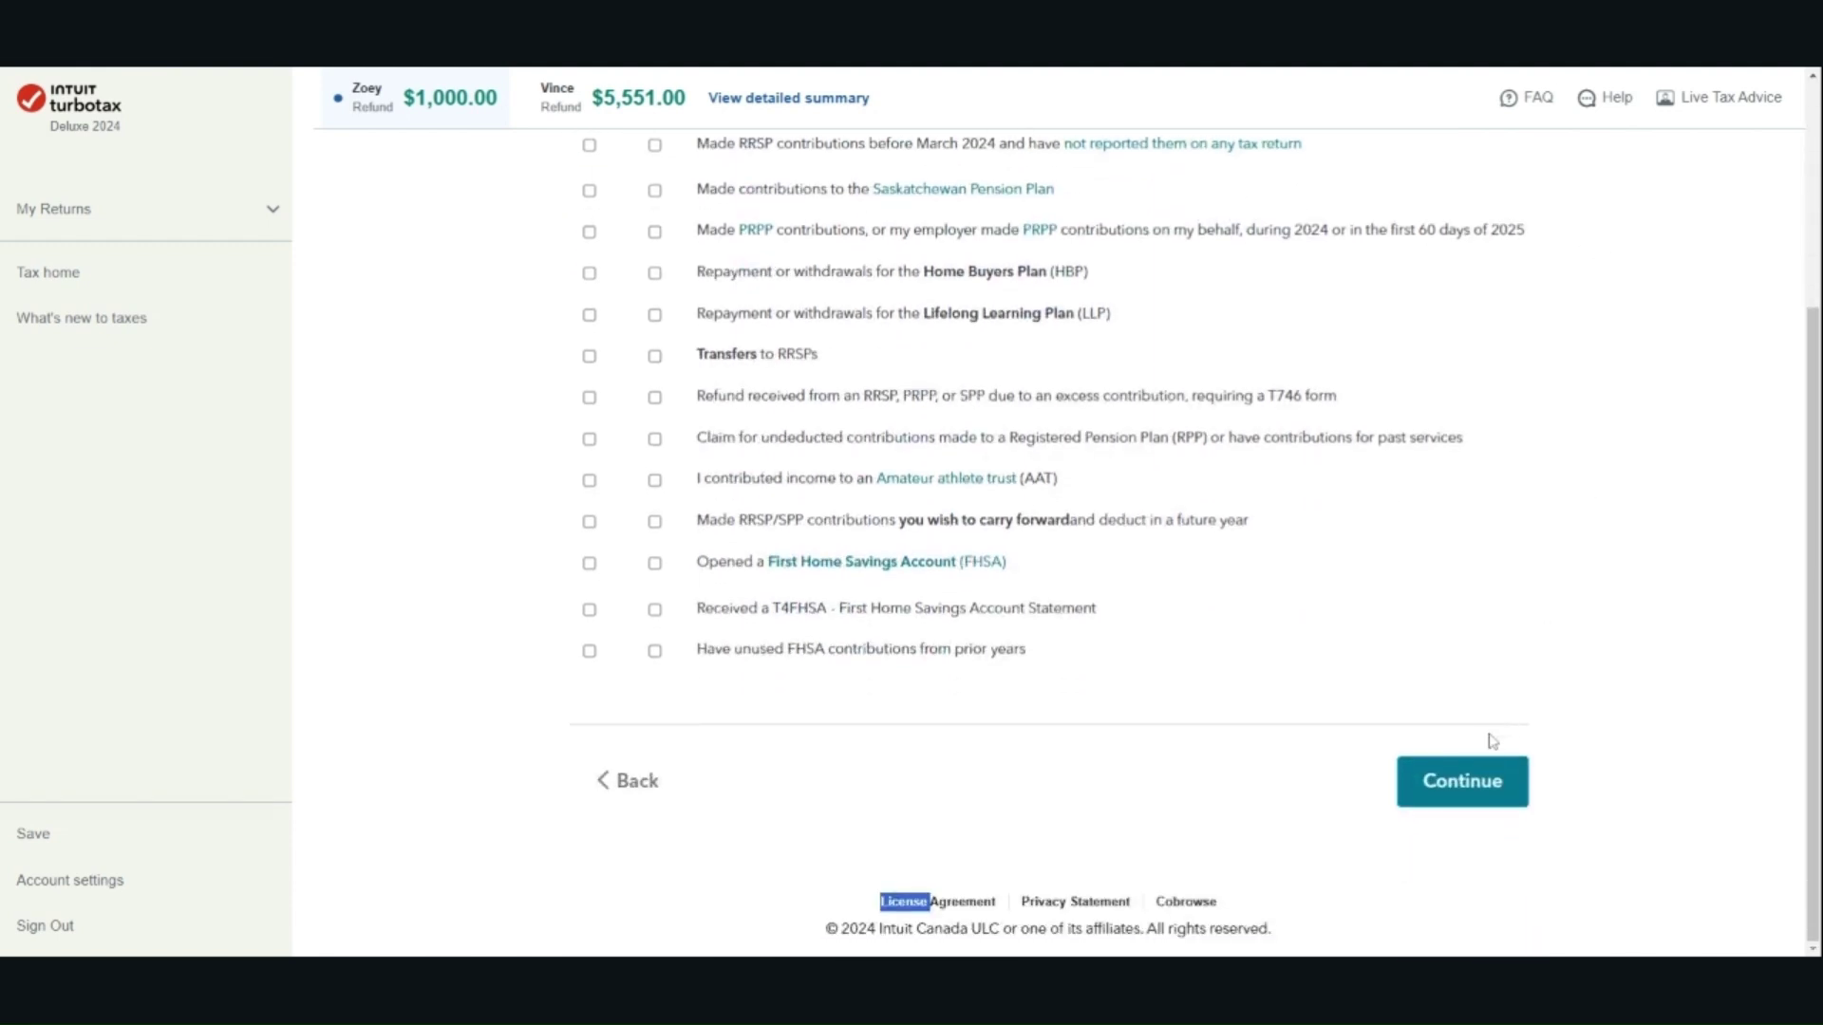
pyautogui.click(1492, 783)
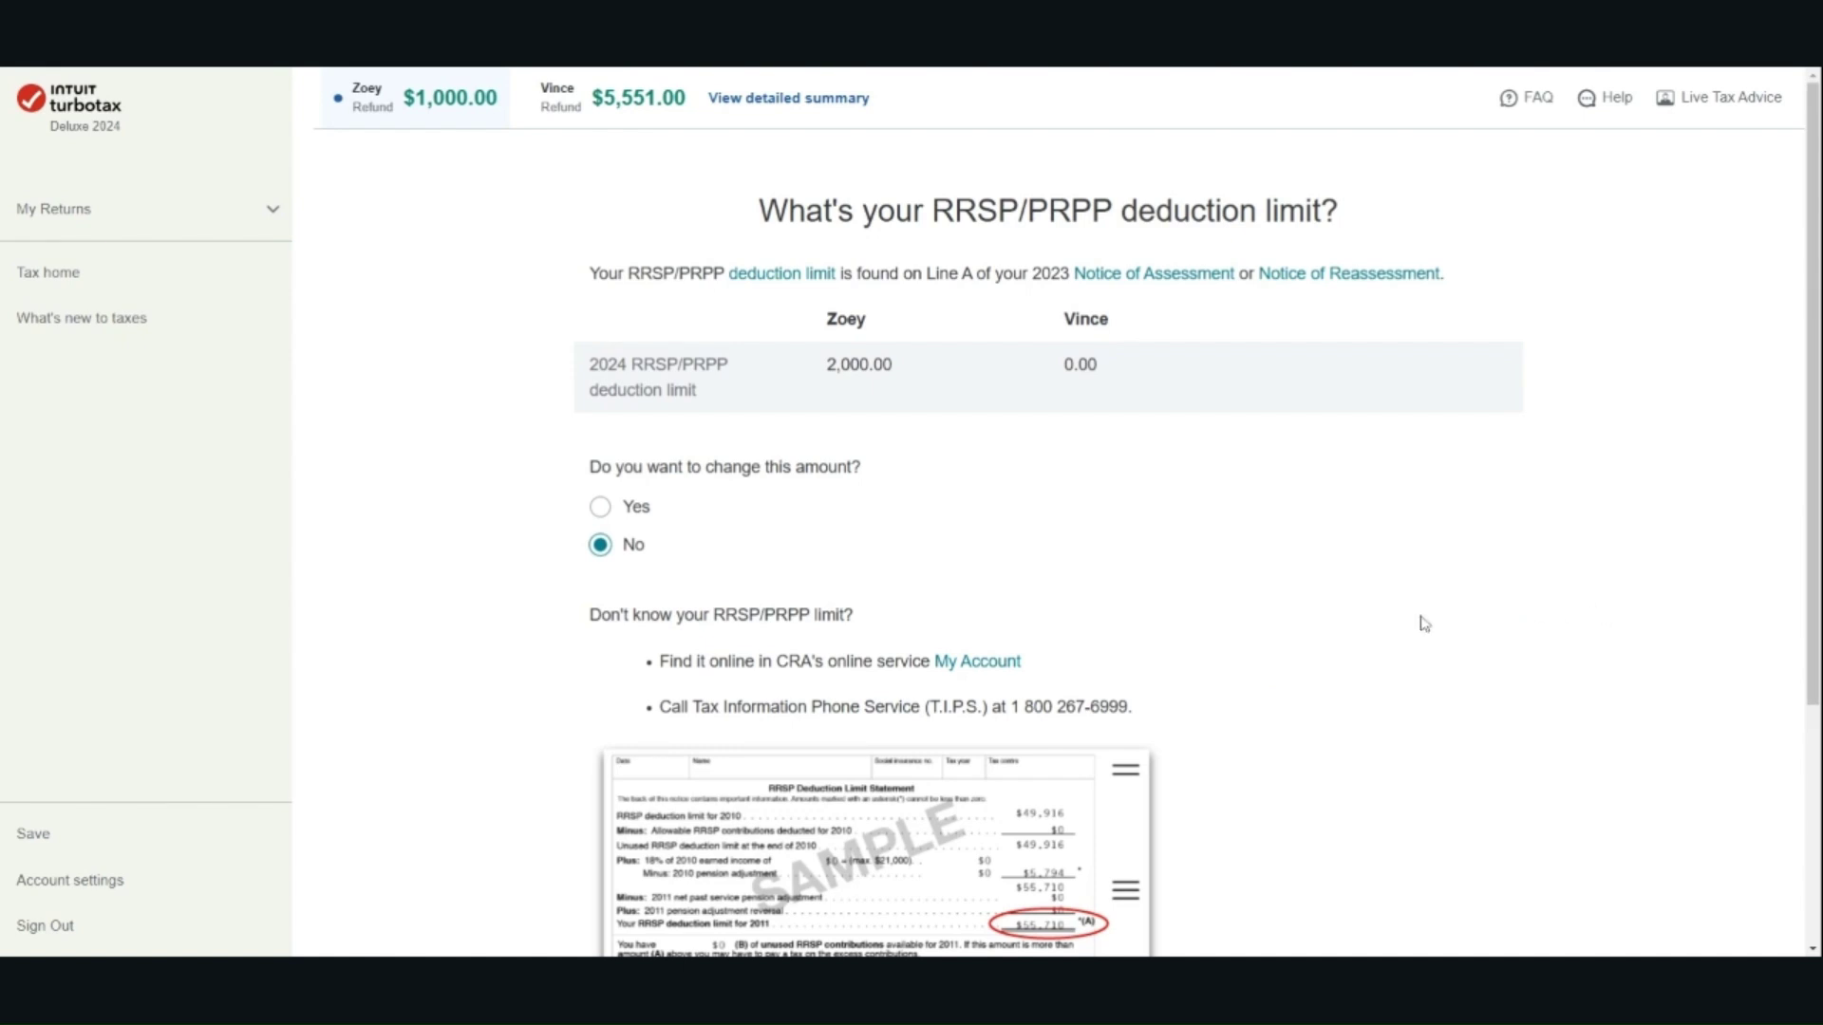
pyautogui.scroll(-5, 1424, 628)
pyautogui.click(1460, 776)
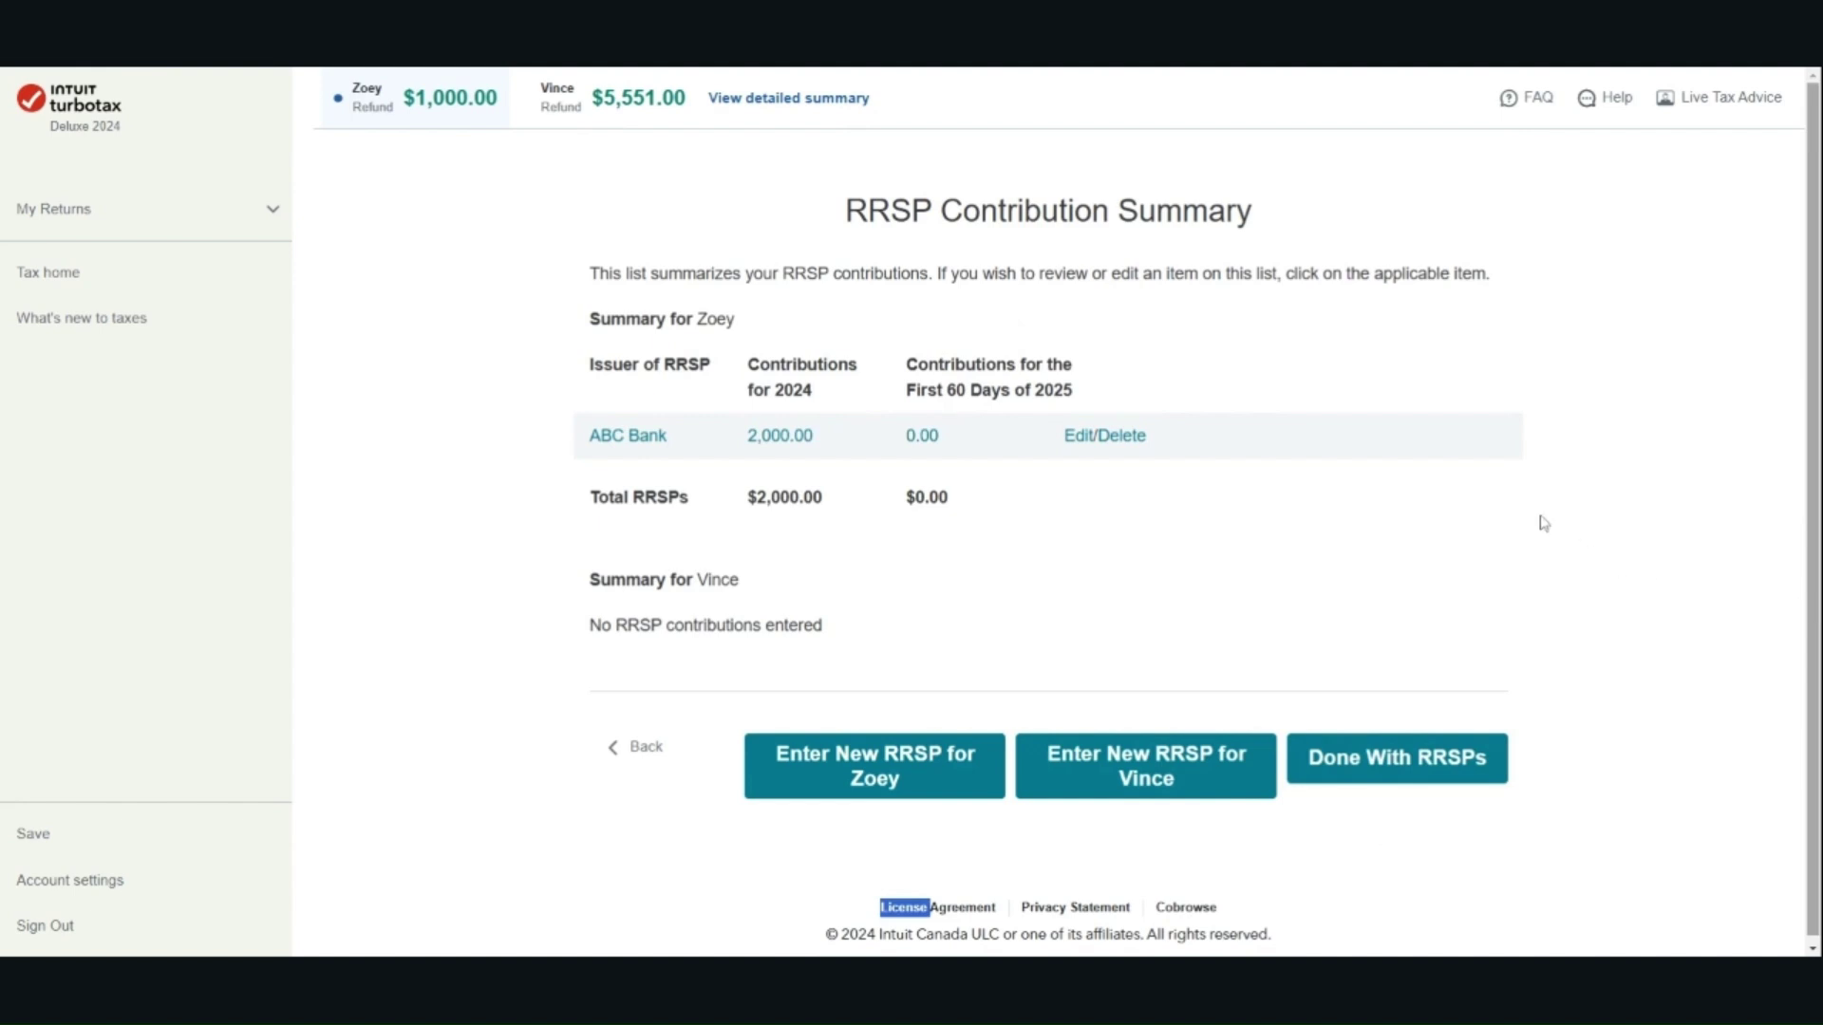
pyautogui.click(1070, 440)
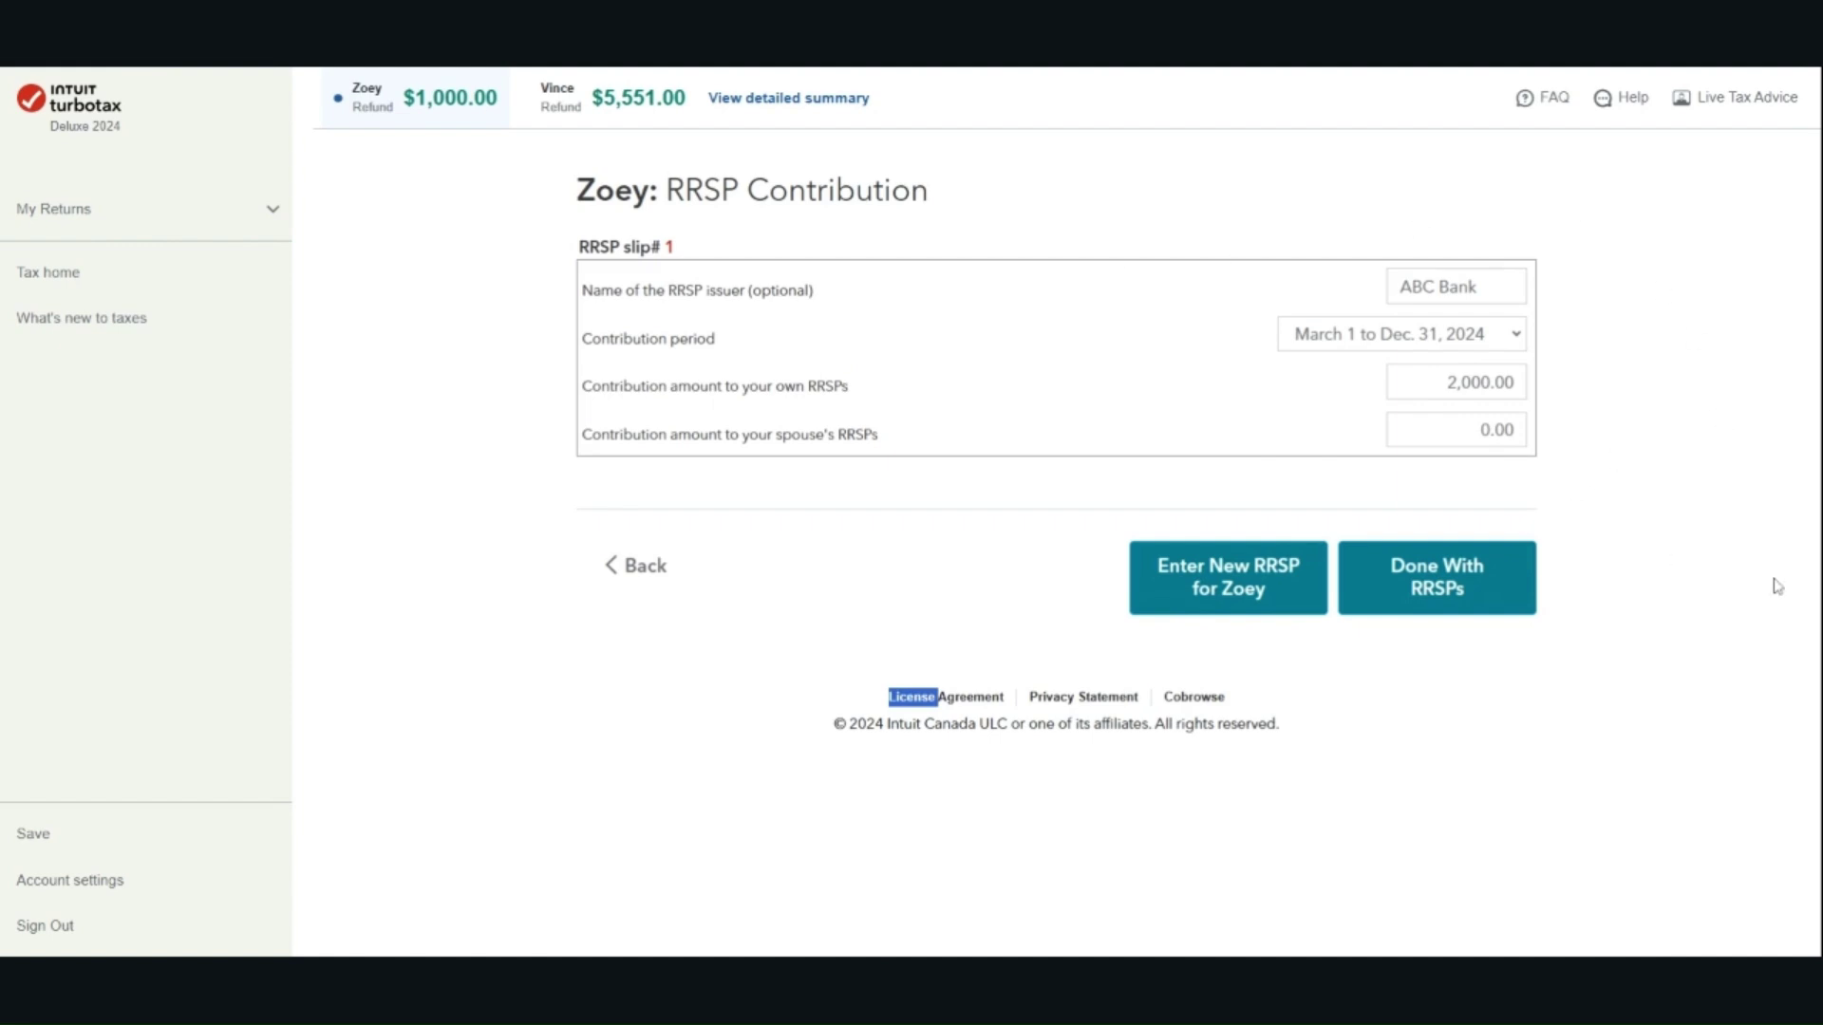
pyautogui.click(1436, 587)
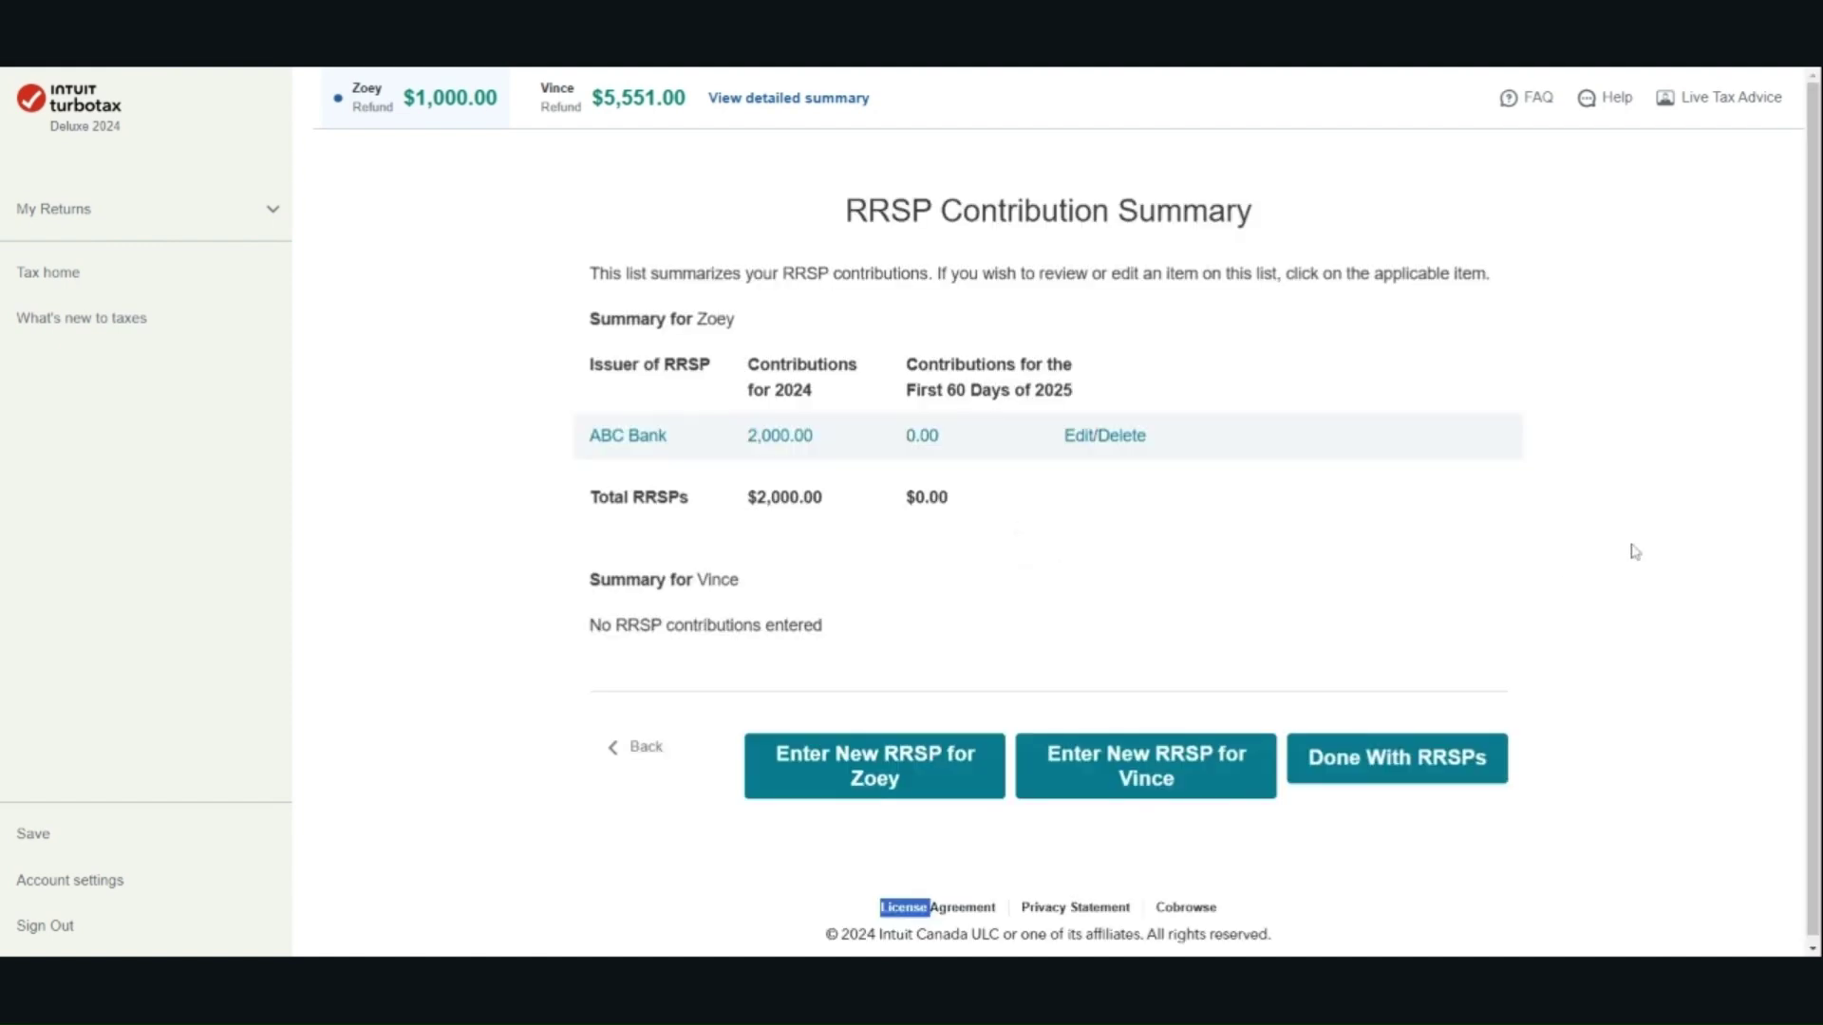
pyautogui.click(1452, 752)
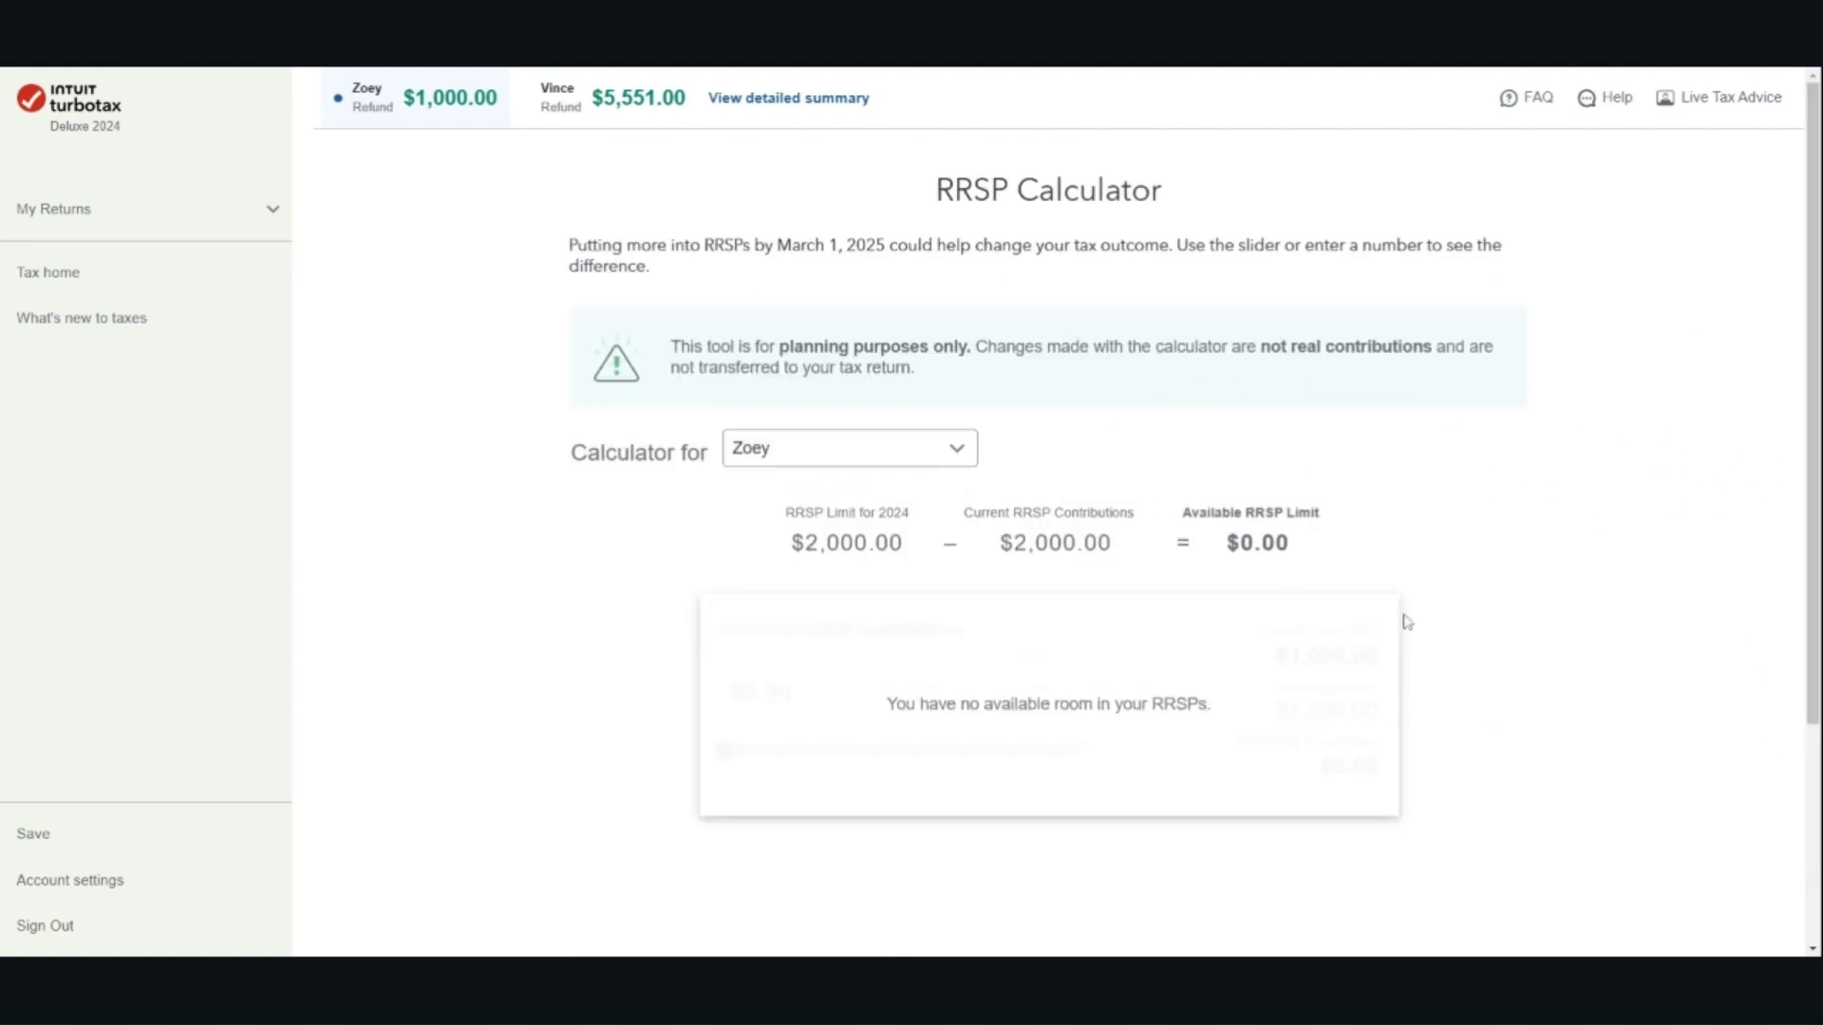
pyautogui.scroll(-3, 1481, 620)
pyautogui.click(1445, 793)
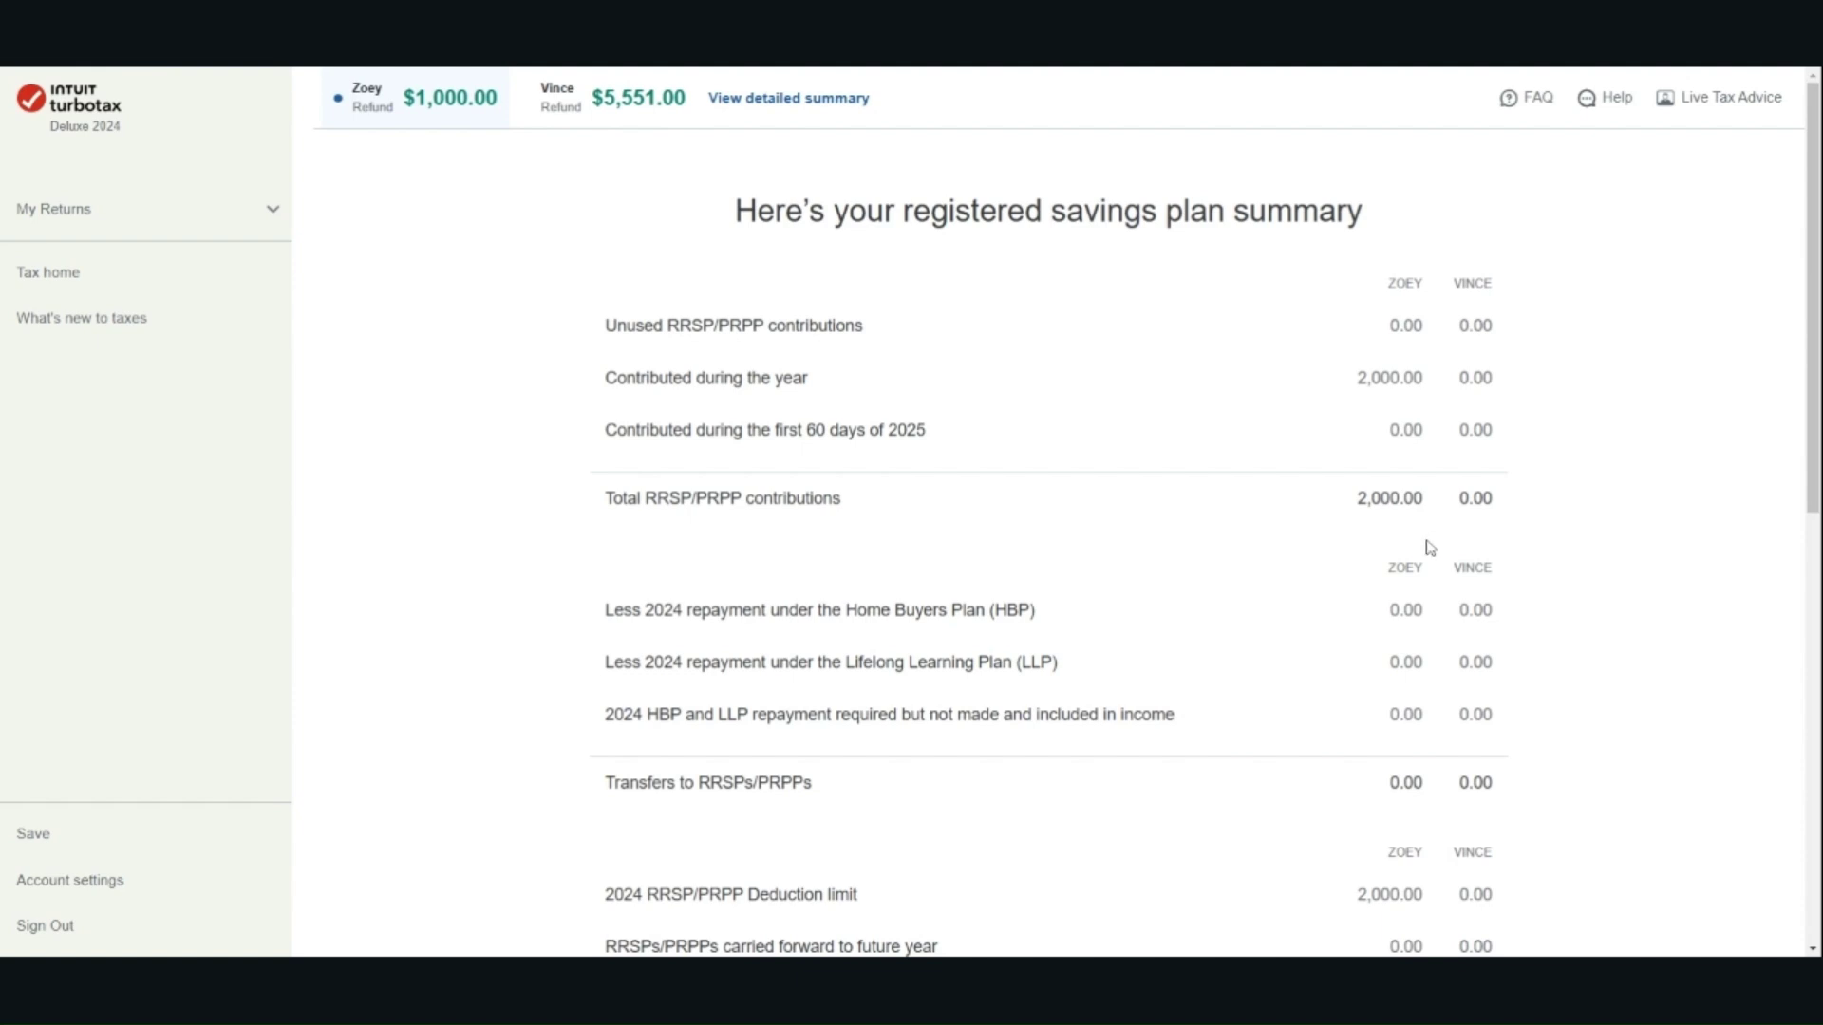
pyautogui.scroll(-10, 1513, 550)
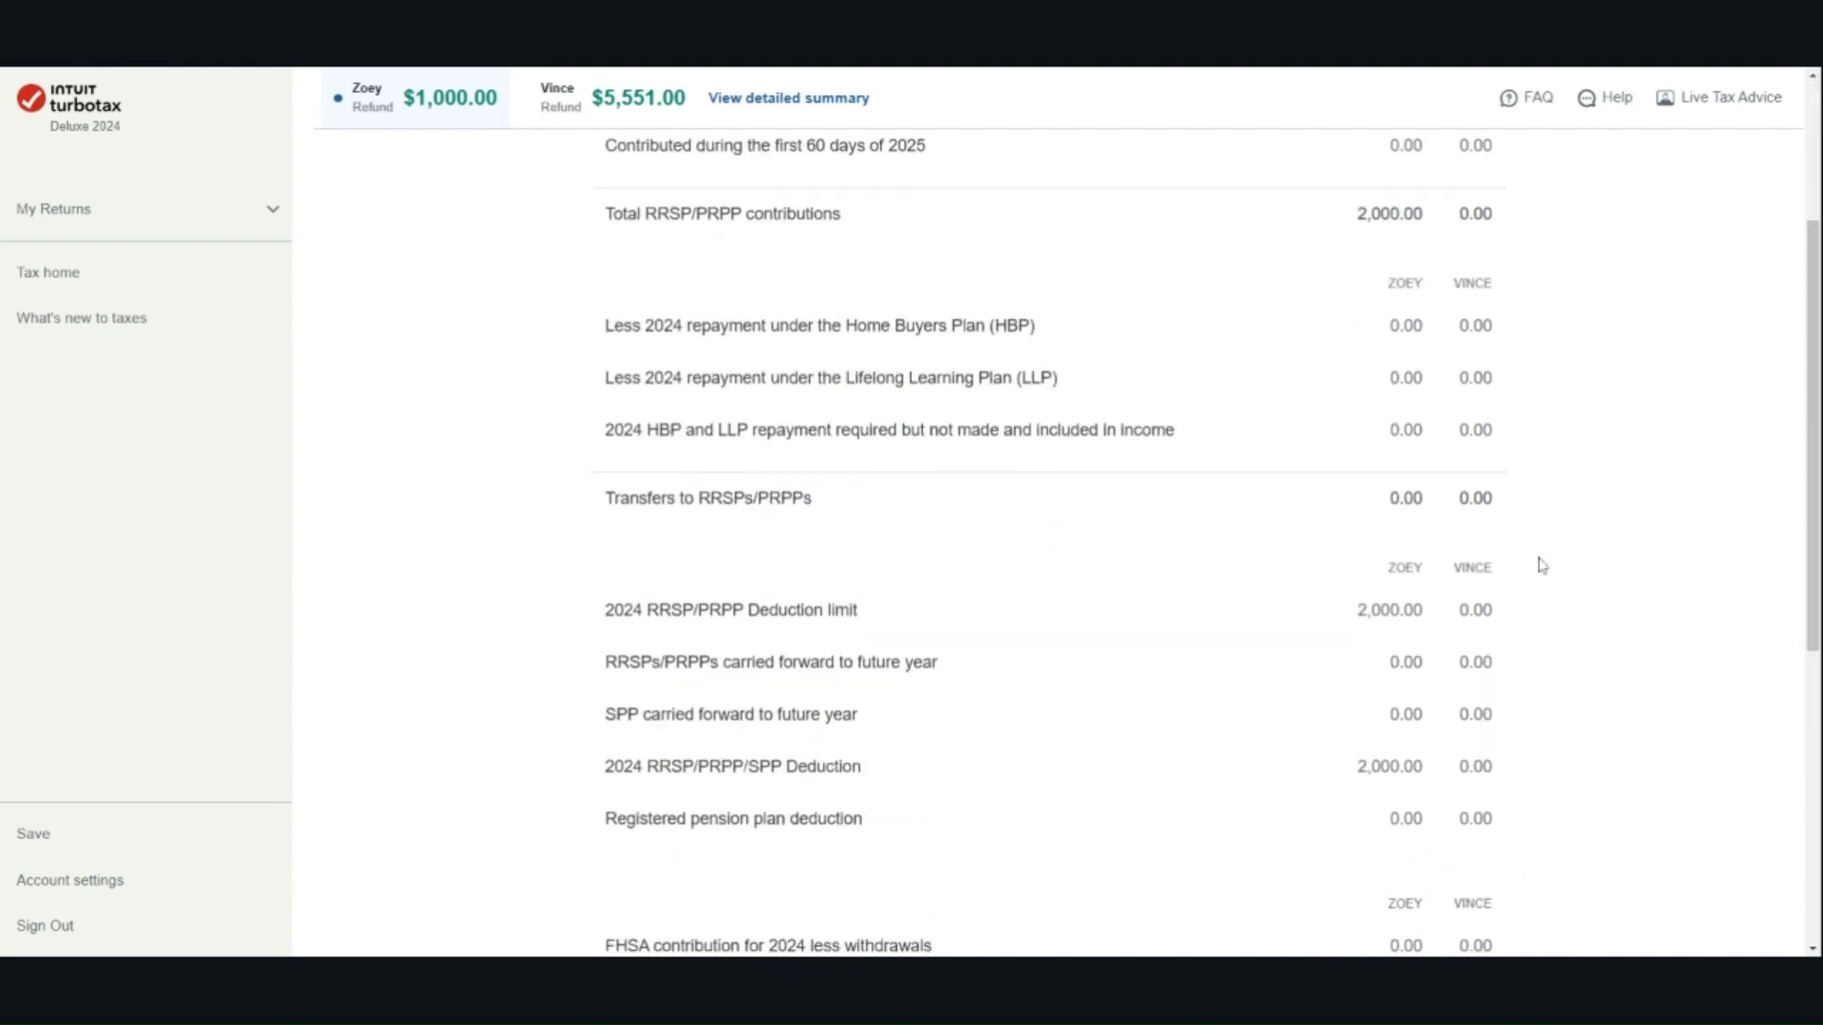
pyautogui.click(1479, 798)
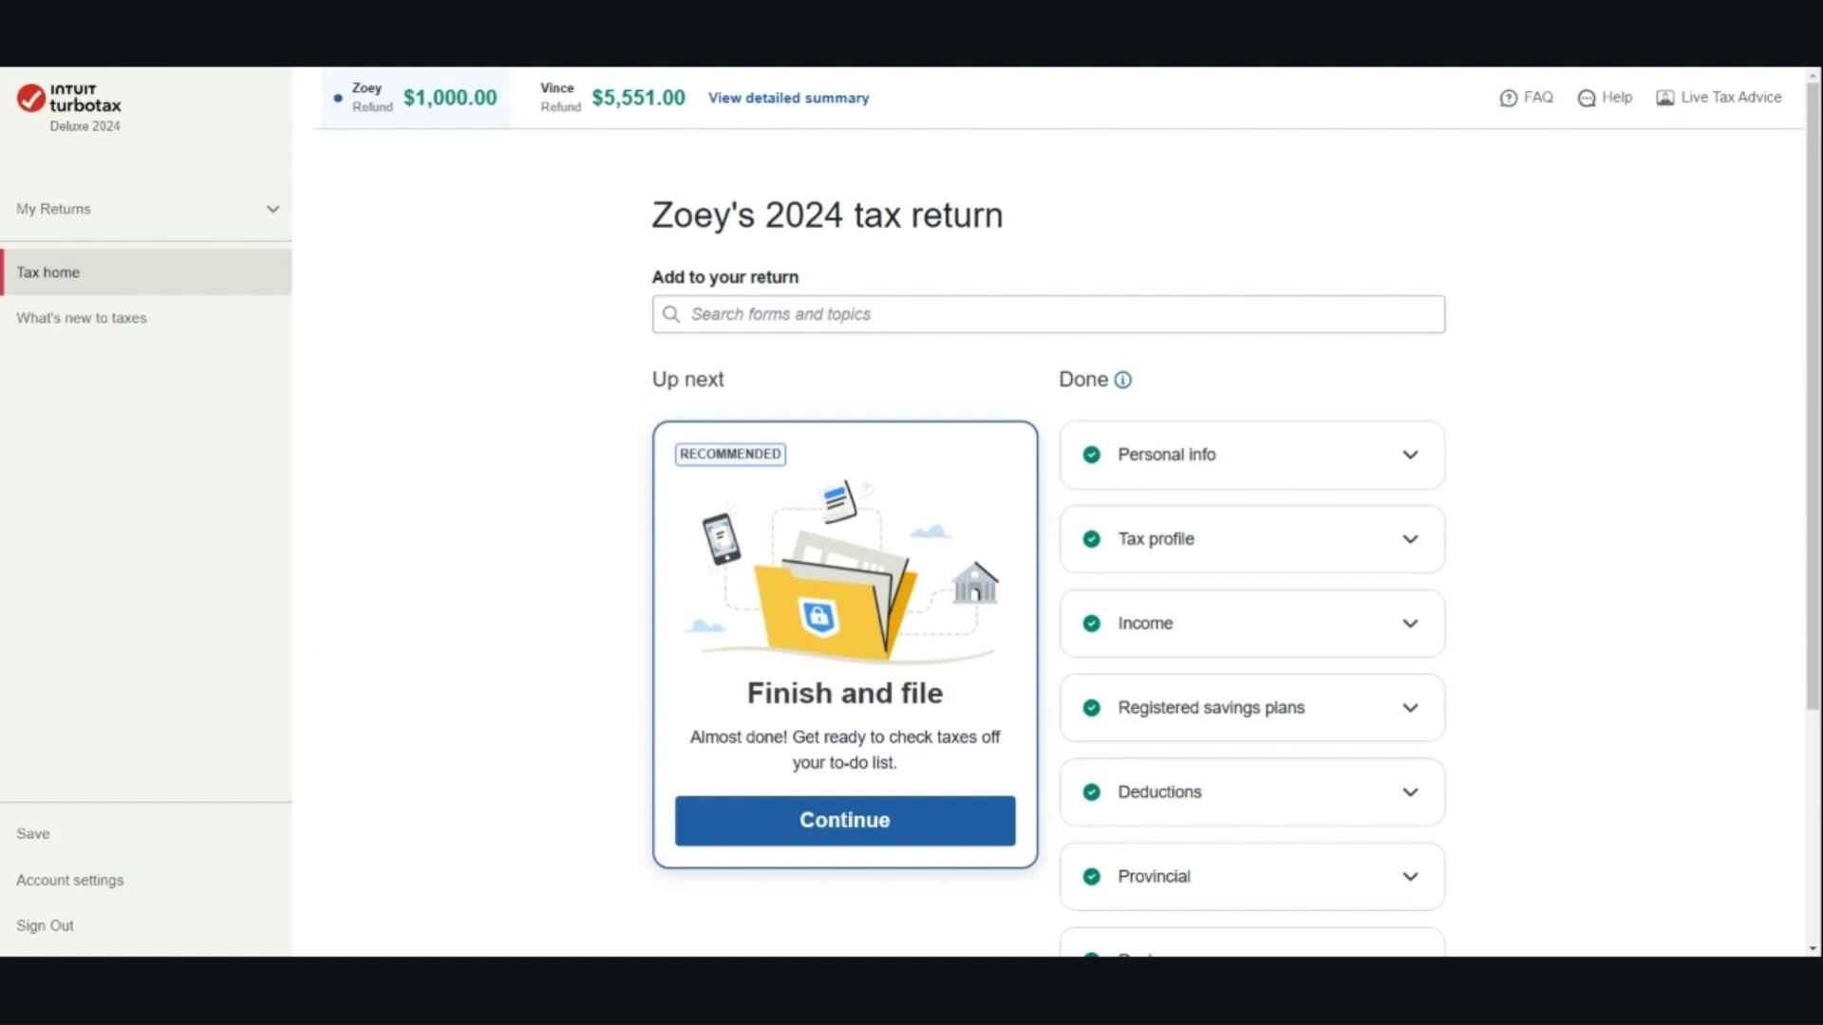
pyautogui.click(1410, 792)
pyautogui.click(1403, 874)
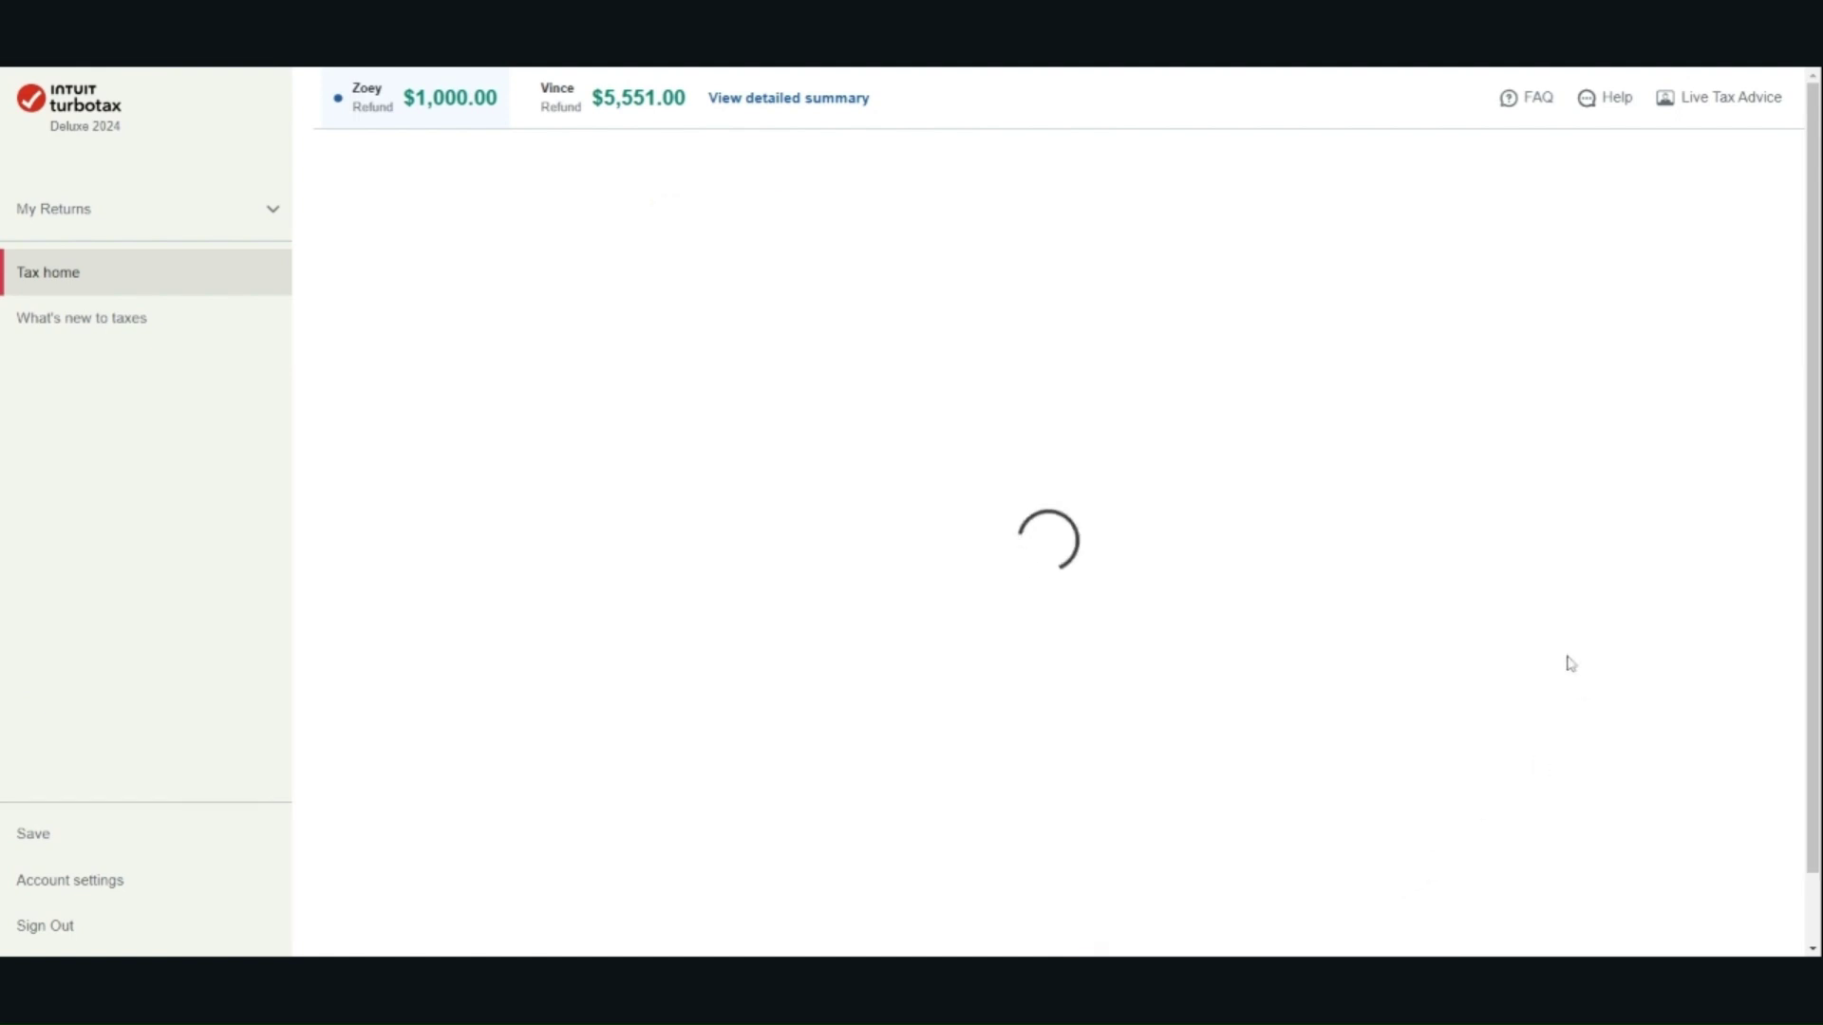
pyautogui.scroll(-3, 1687, 556)
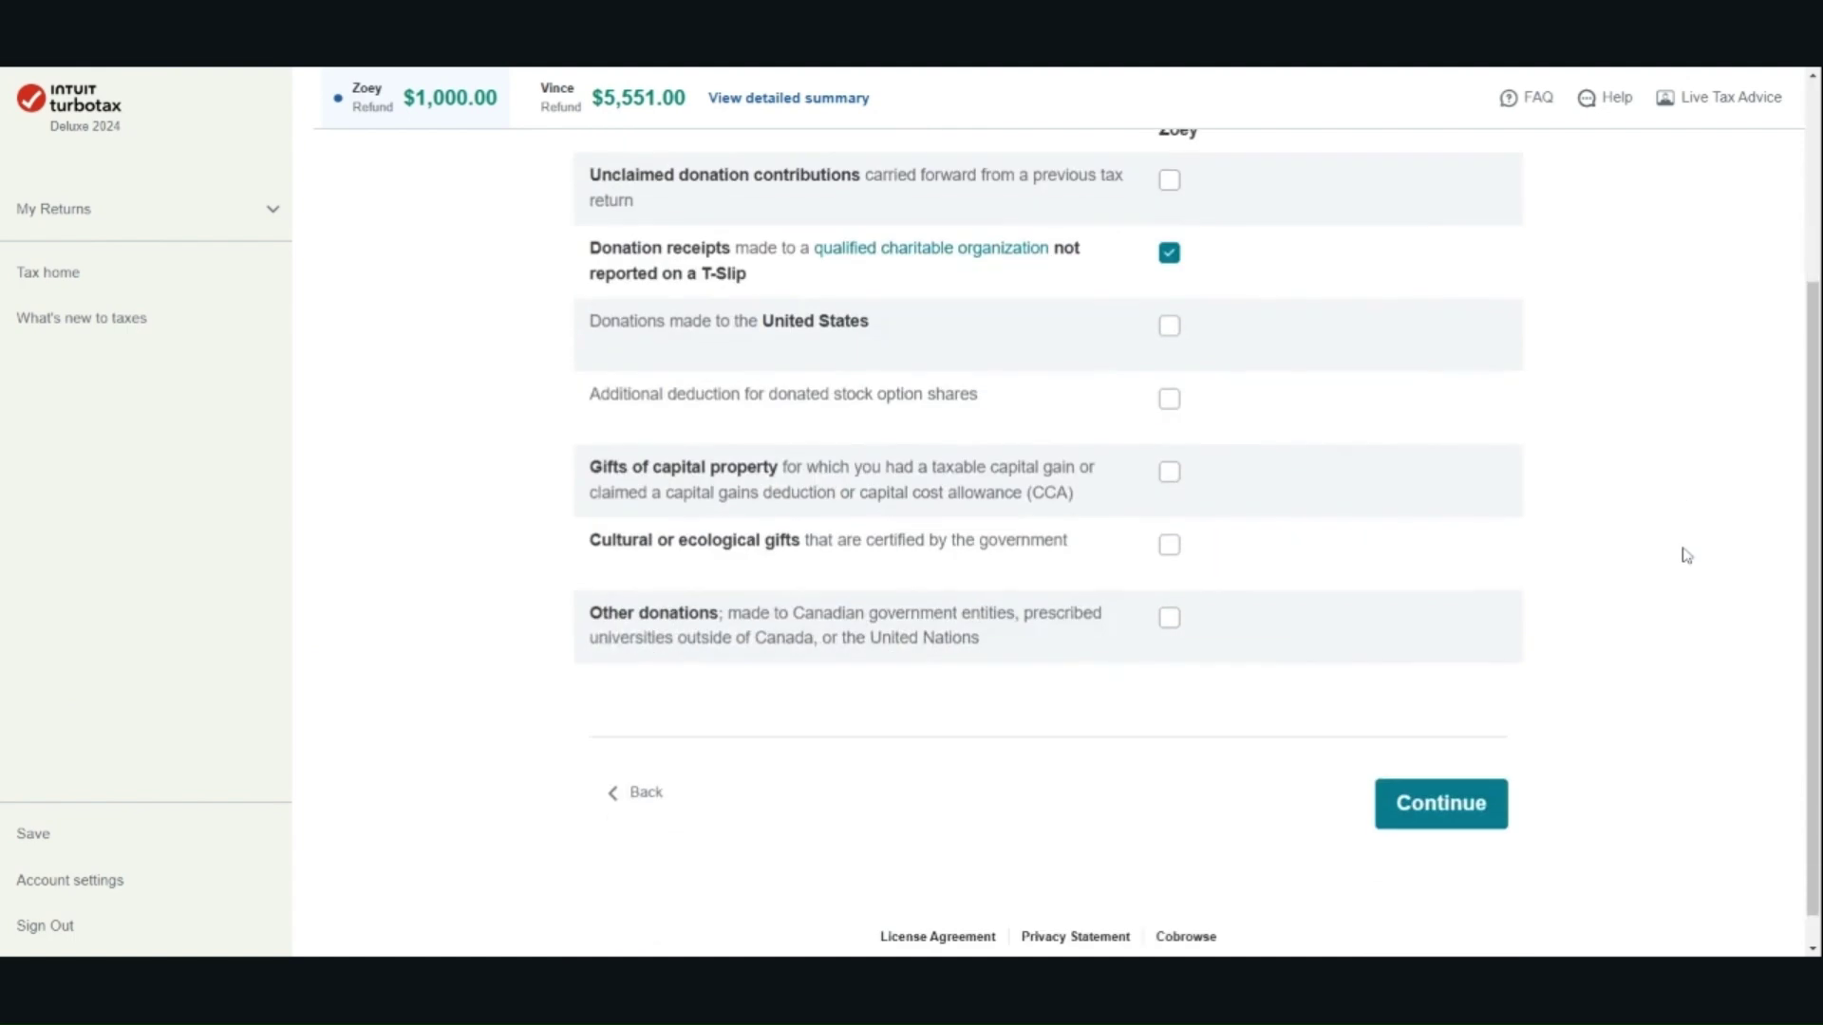
pyautogui.click(1477, 765)
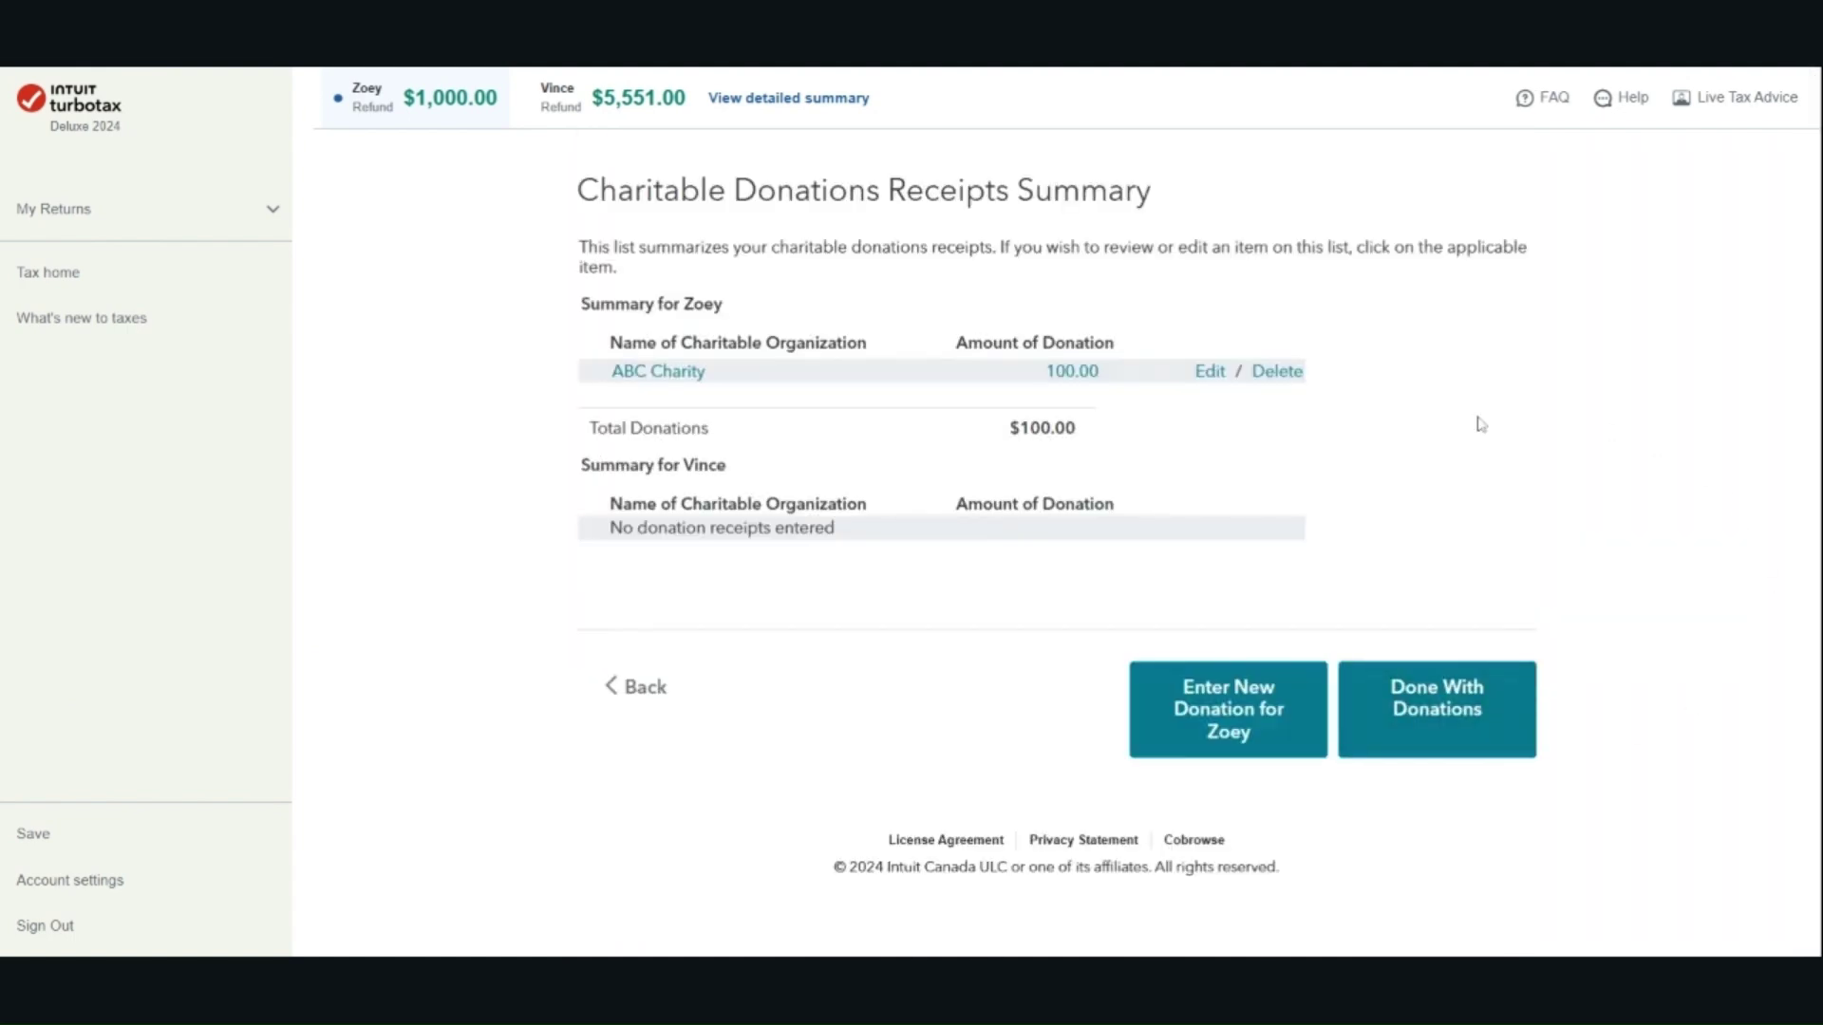
pyautogui.click(658, 371)
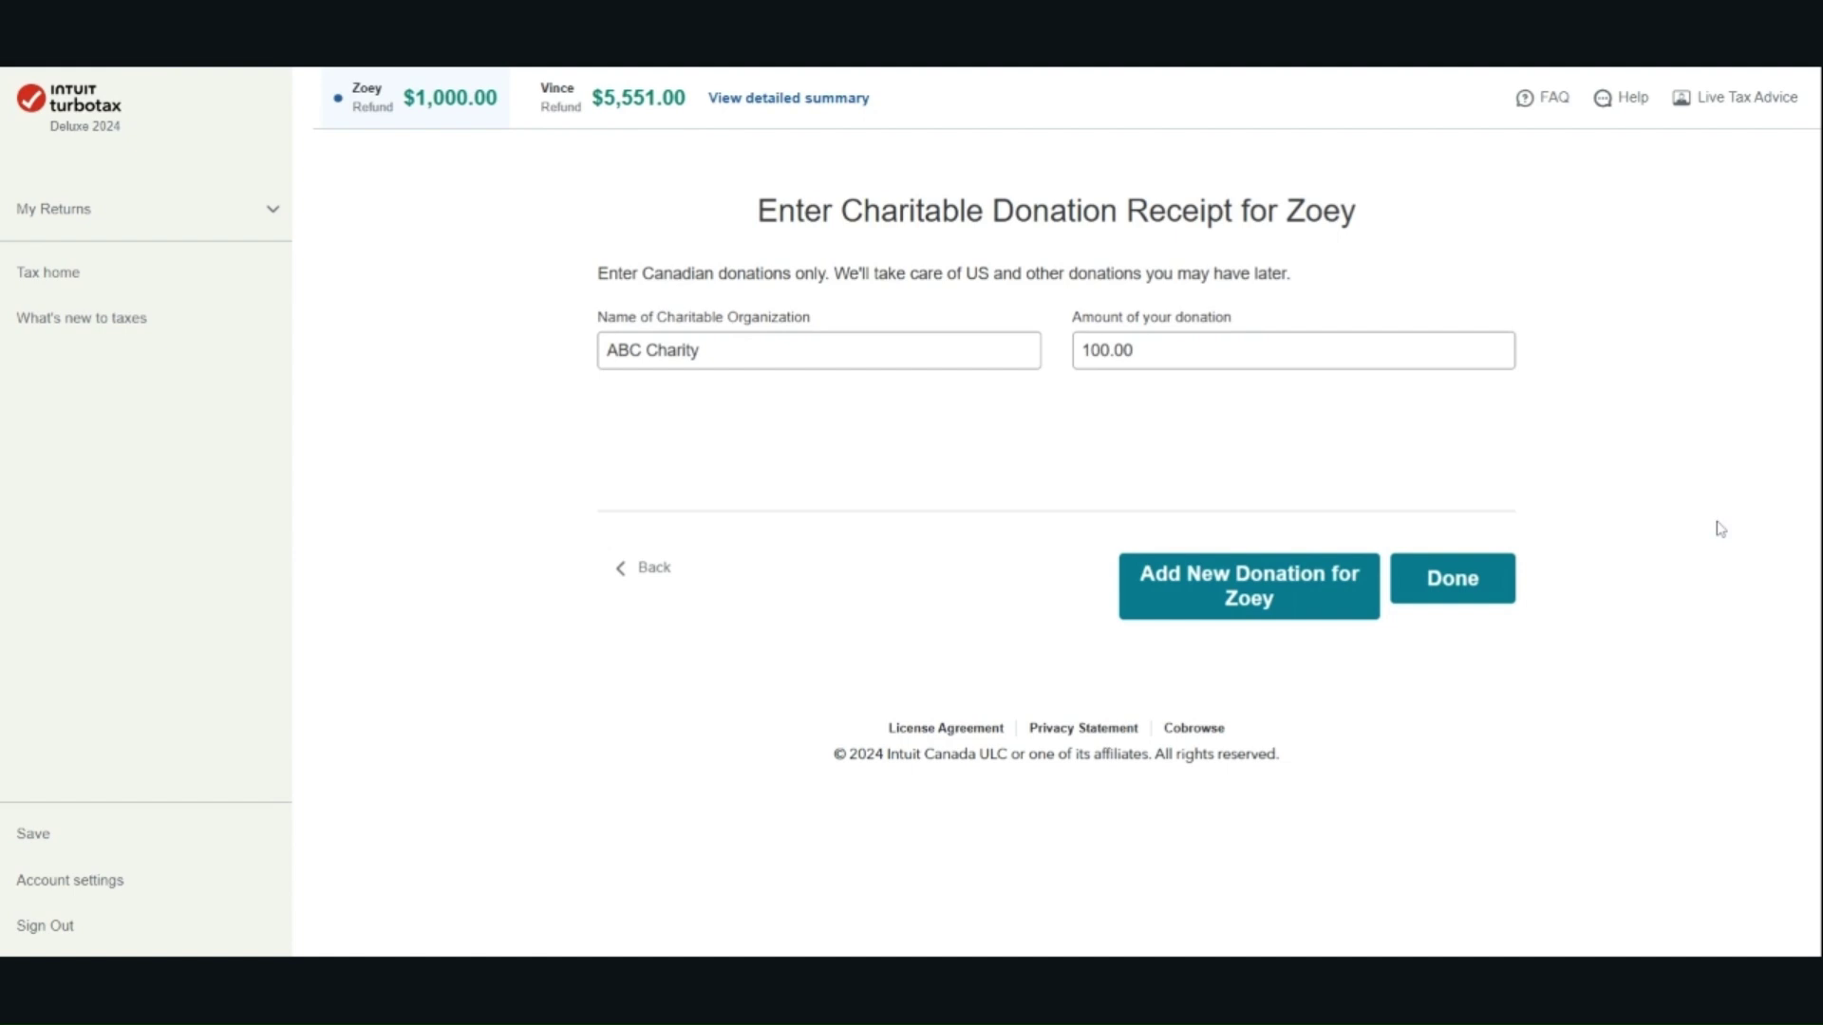
pyautogui.click(1497, 587)
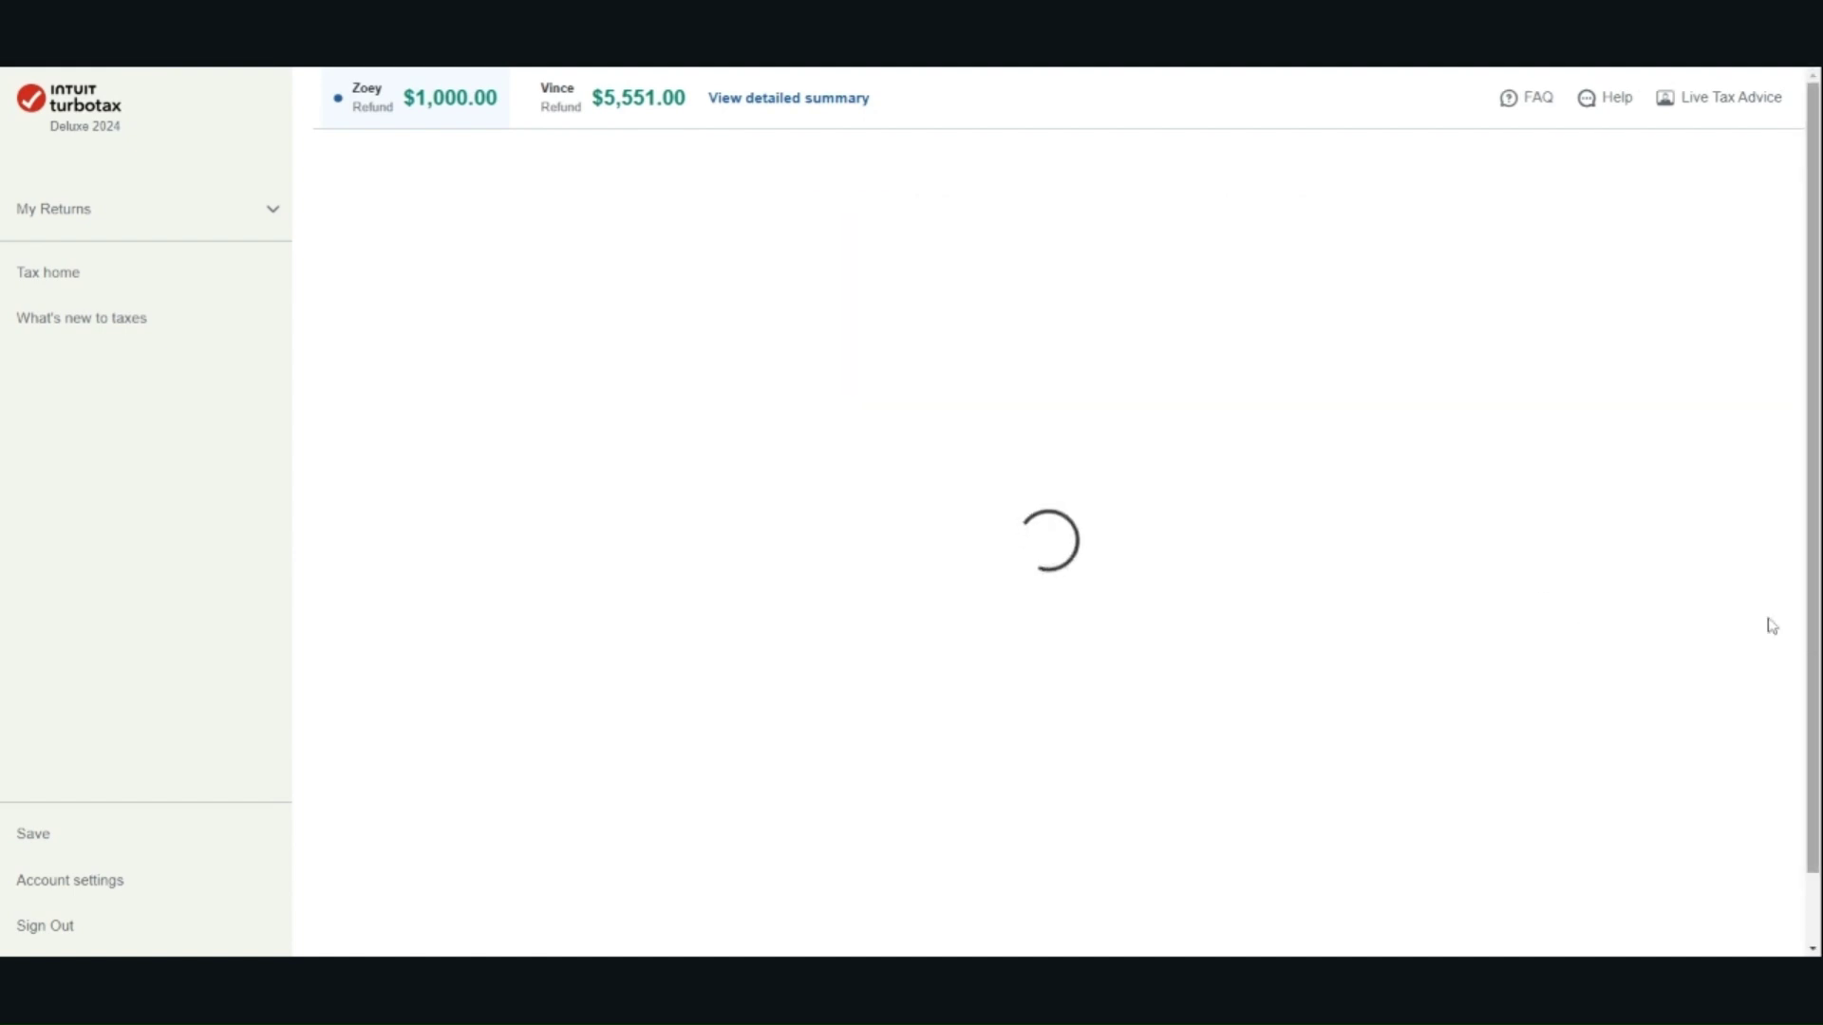
pyautogui.click(1470, 707)
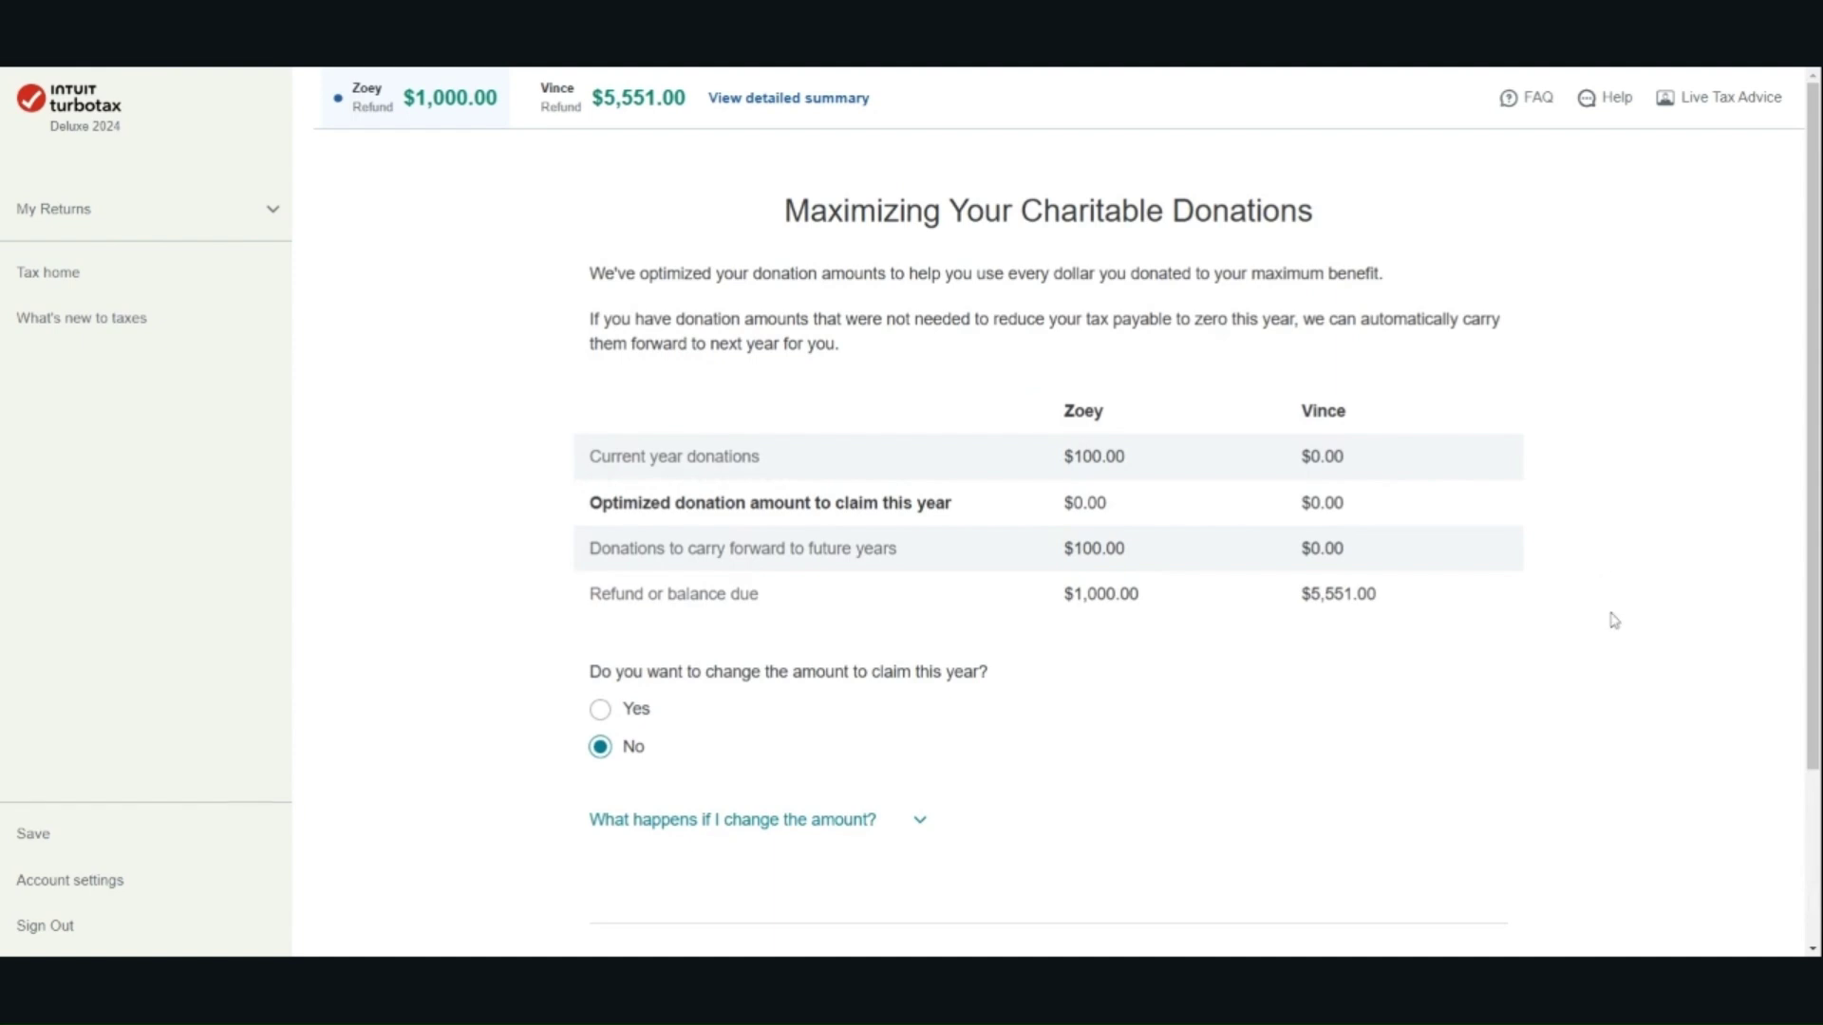
pyautogui.scroll(-2, 1611, 620)
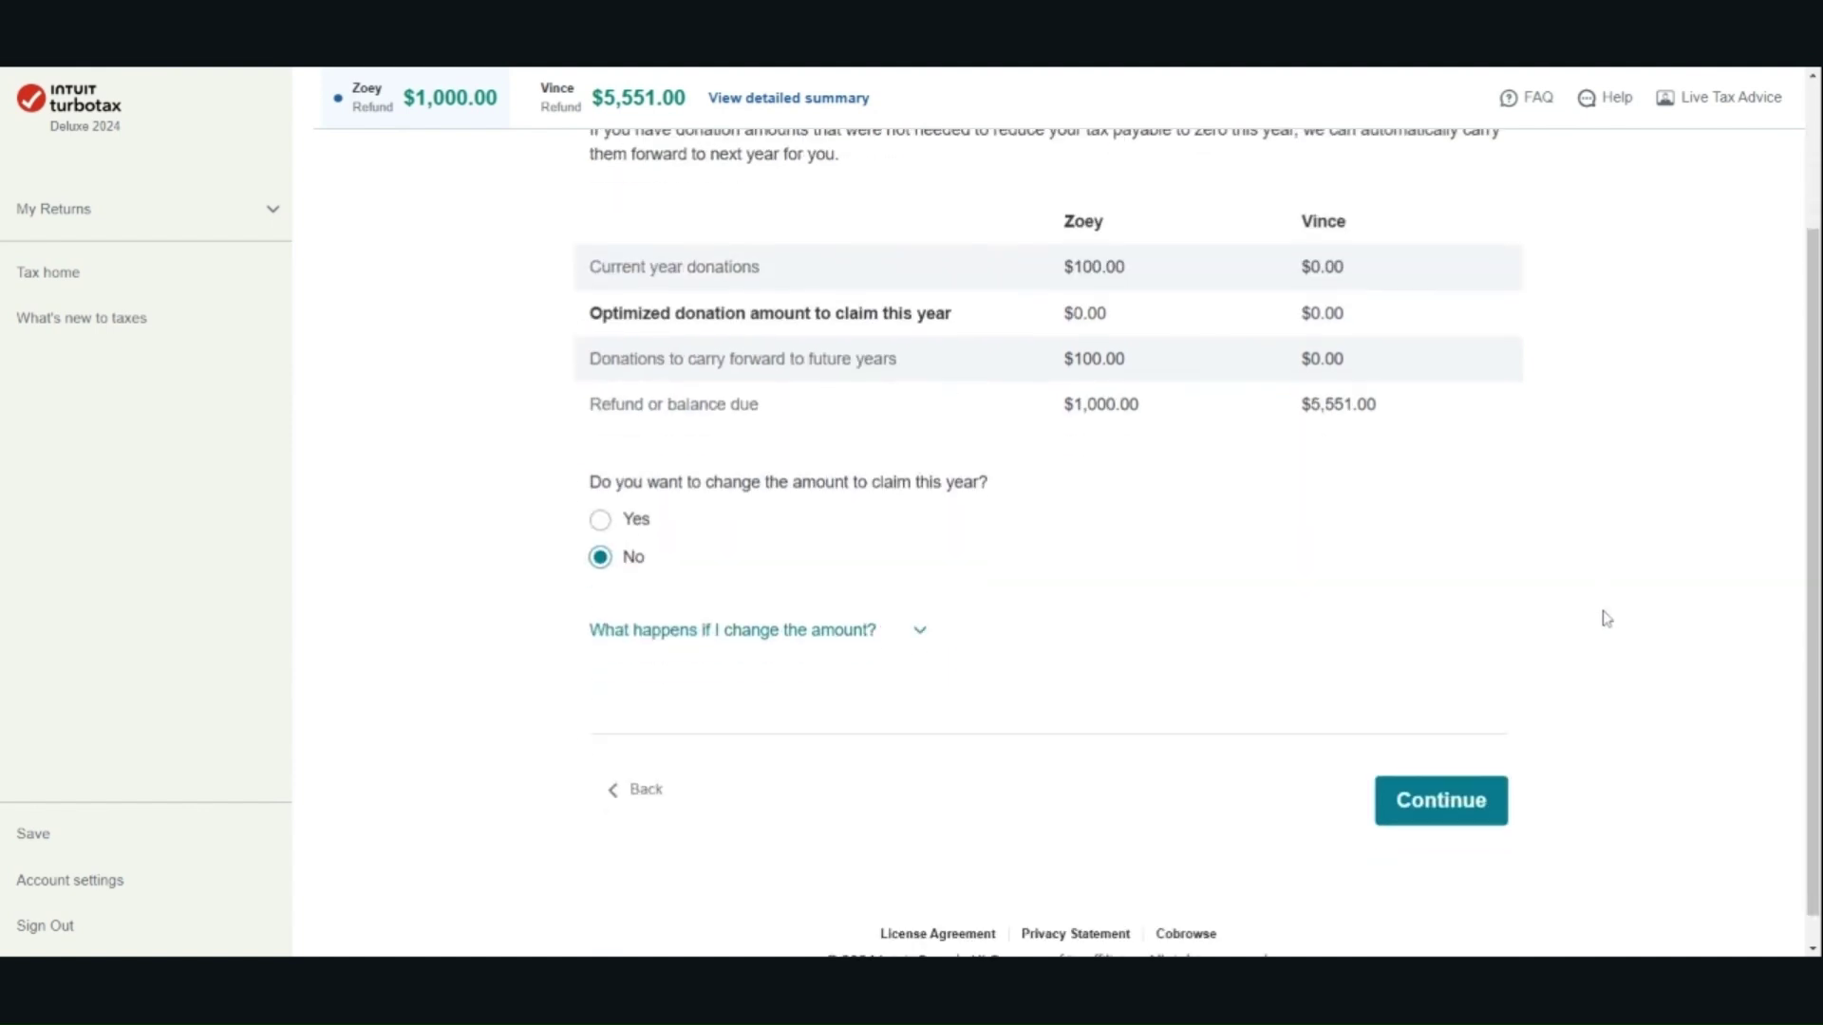
pyautogui.click(1420, 795)
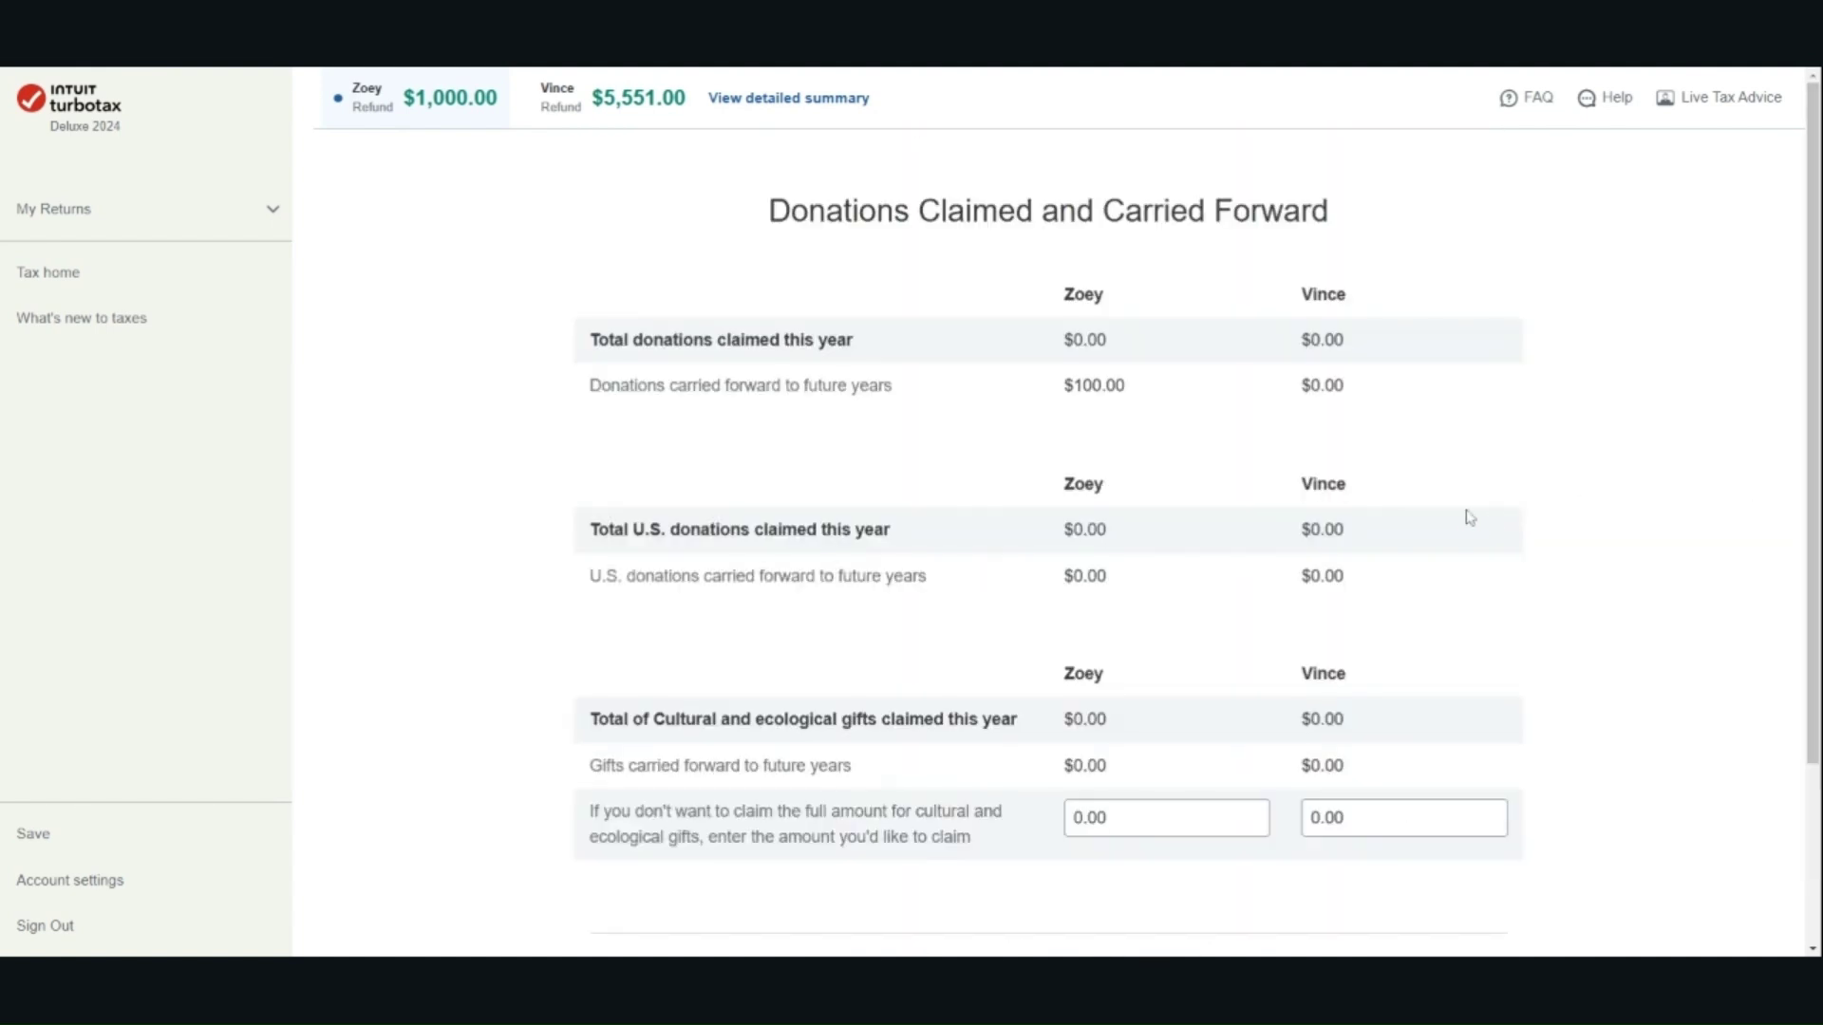
pyautogui.scroll(-1, 1728, 557)
pyautogui.scroll(-1, 1709, 555)
pyautogui.click(1453, 769)
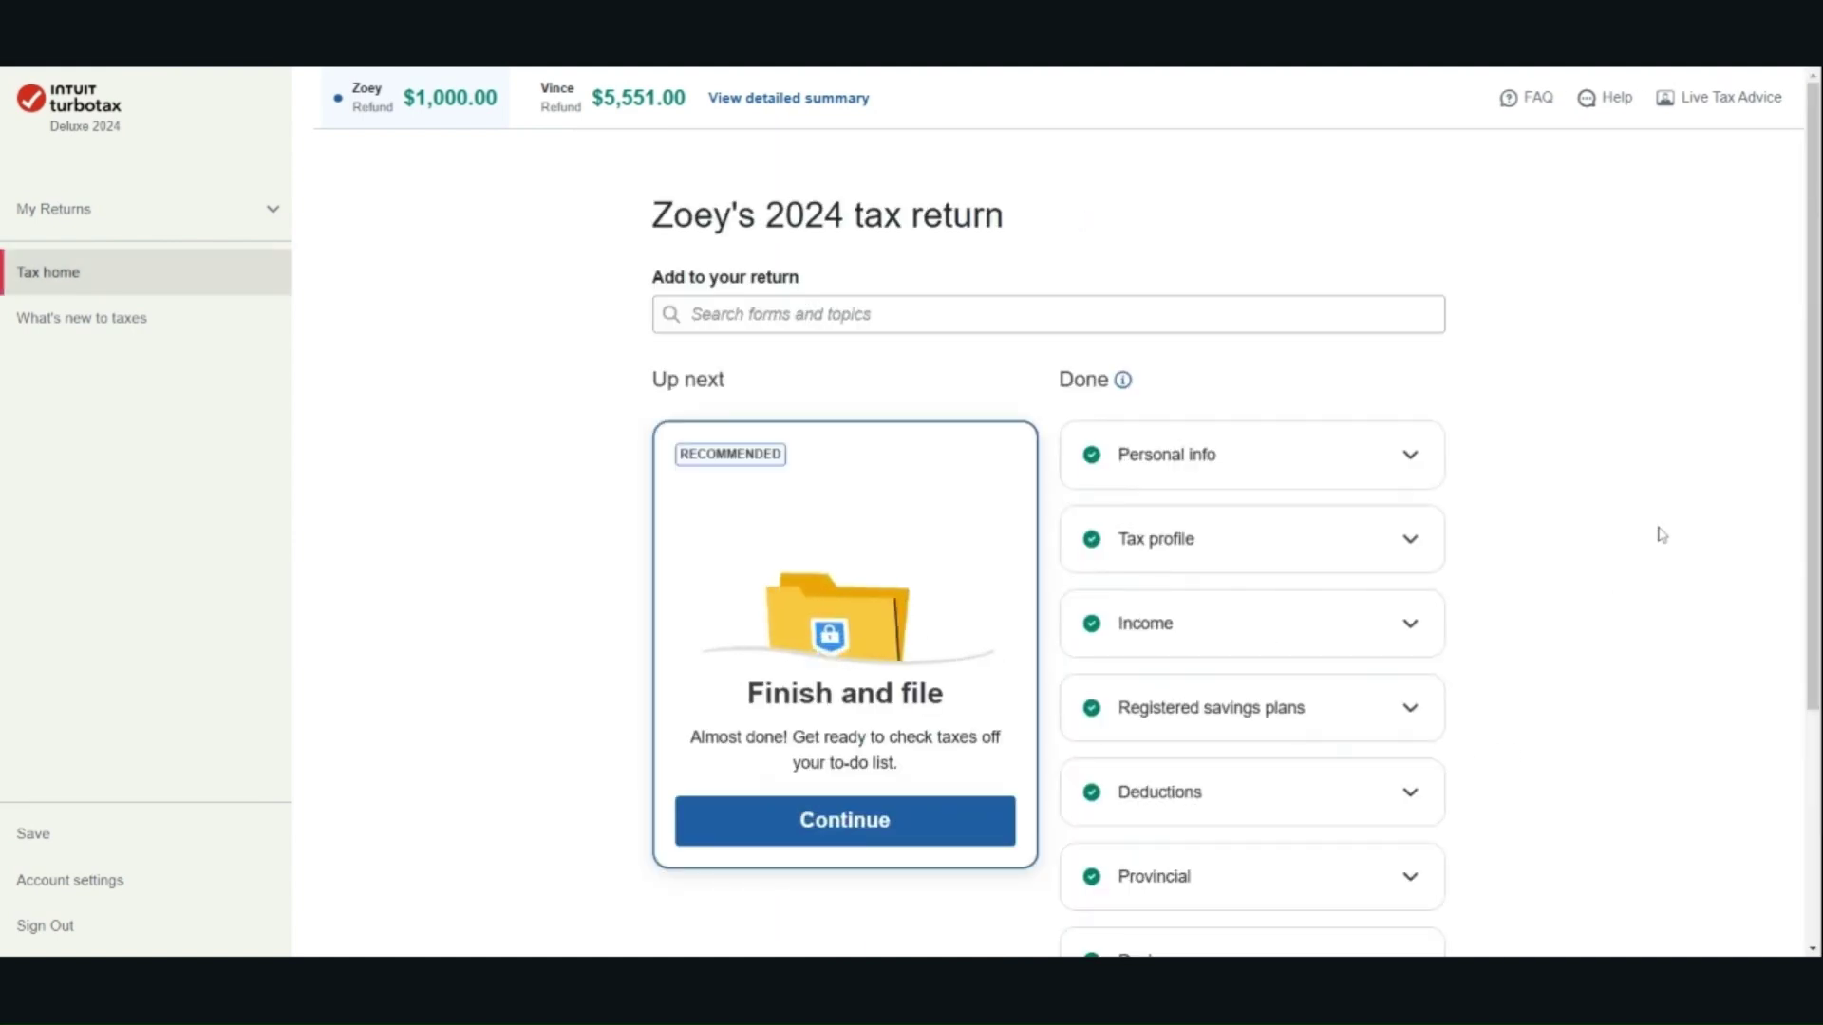
# Reopen the Medical Expenses profile and review the $500 eyeglass frame expense
pyautogui.scroll(-1, 1608, 556)
pyautogui.scroll(-2, 1608, 555)
pyautogui.click(1401, 508)
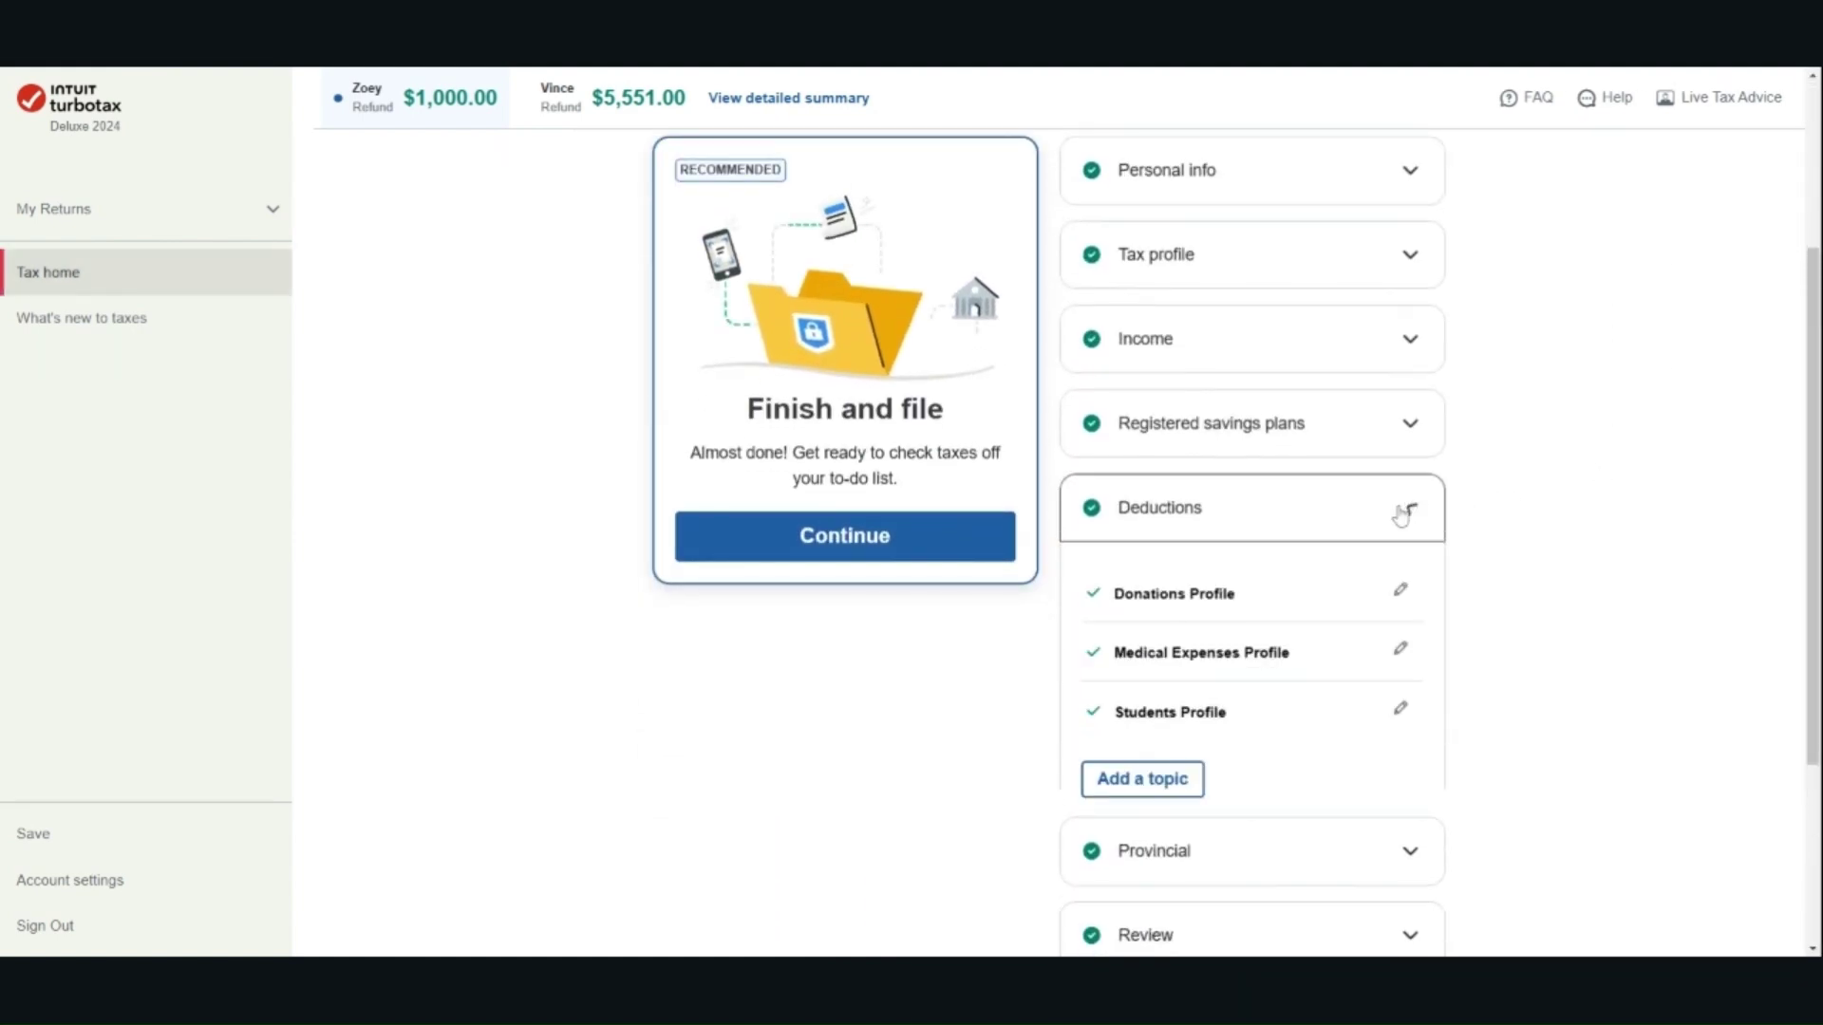
pyautogui.click(1400, 649)
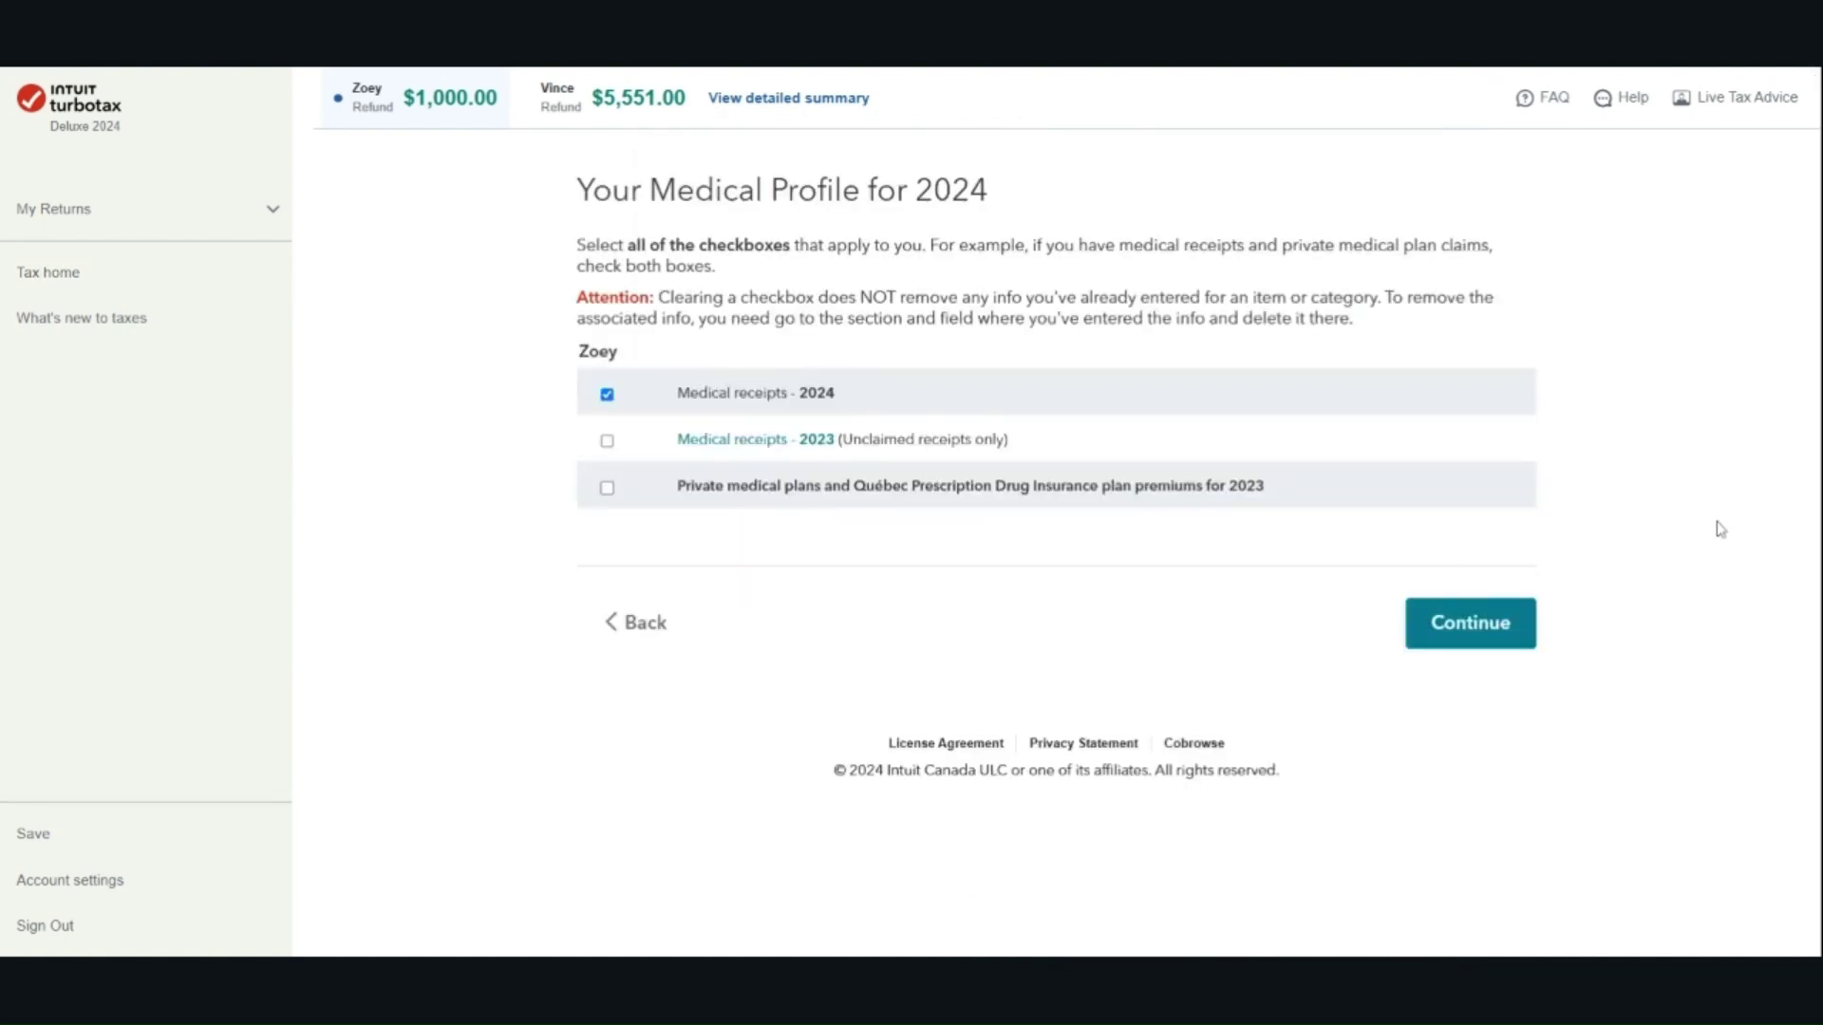
pyautogui.click(1453, 635)
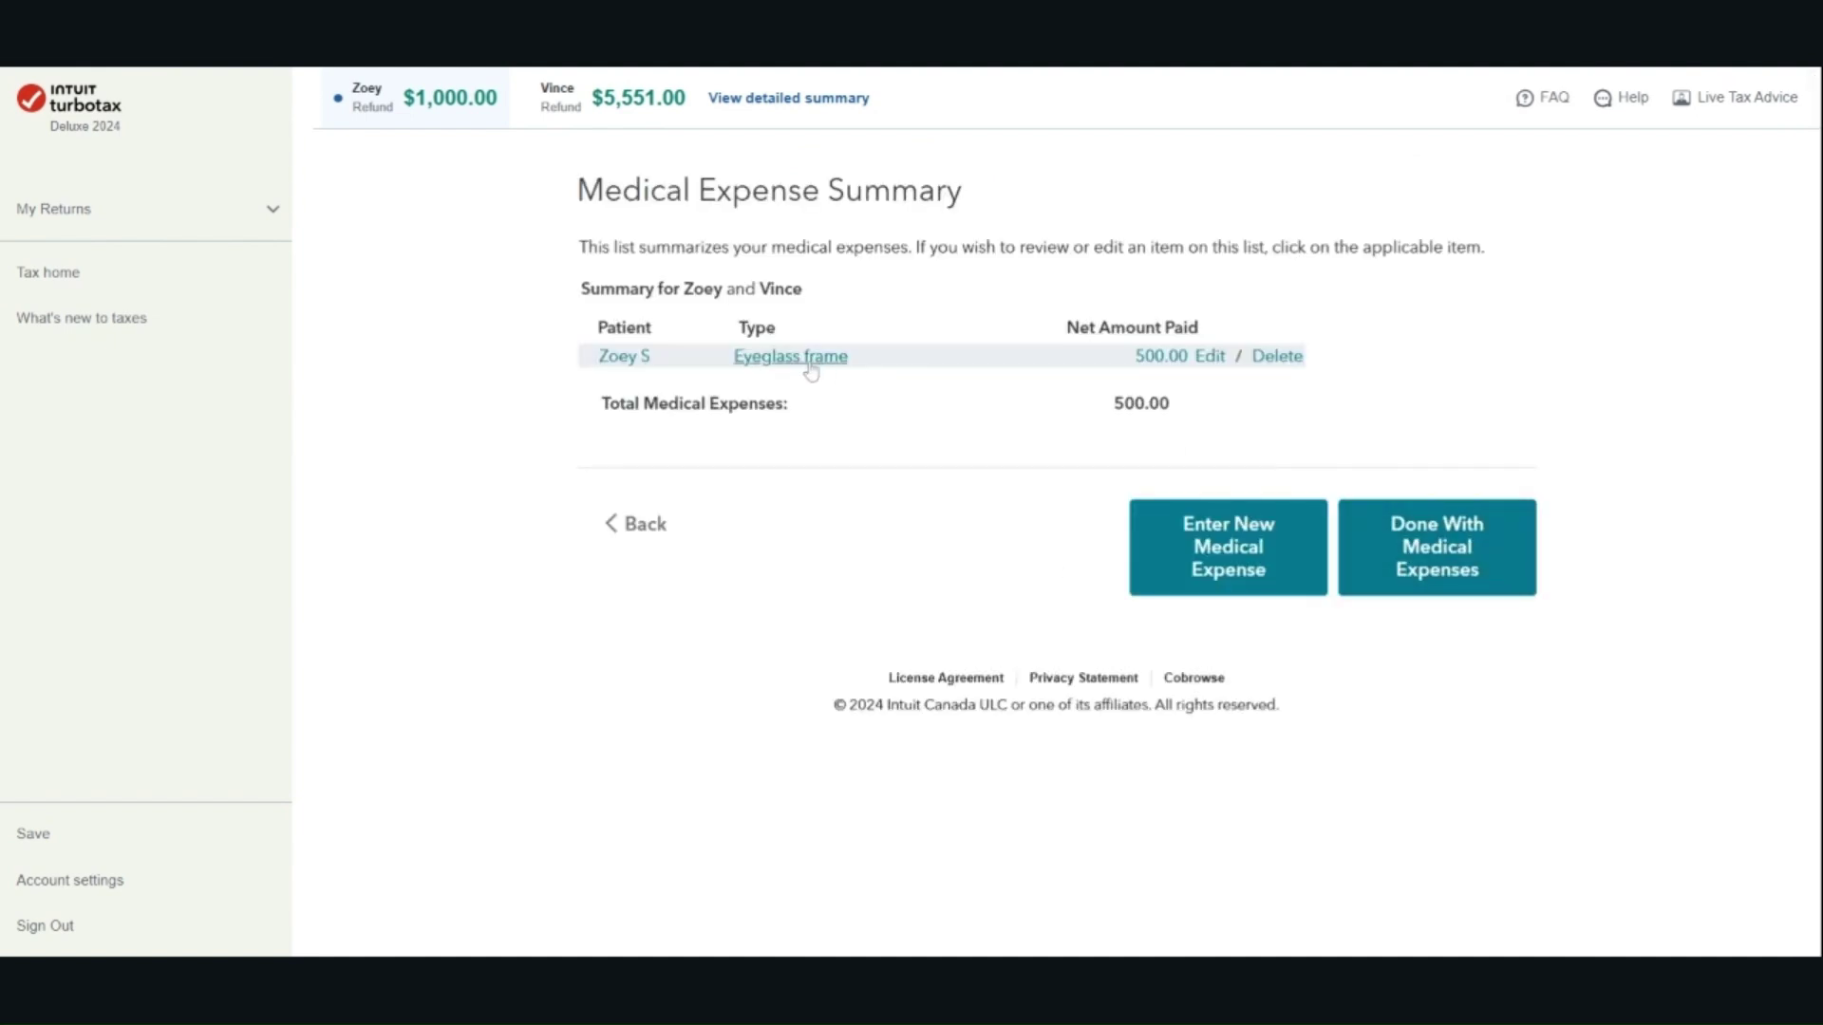
pyautogui.click(812, 360)
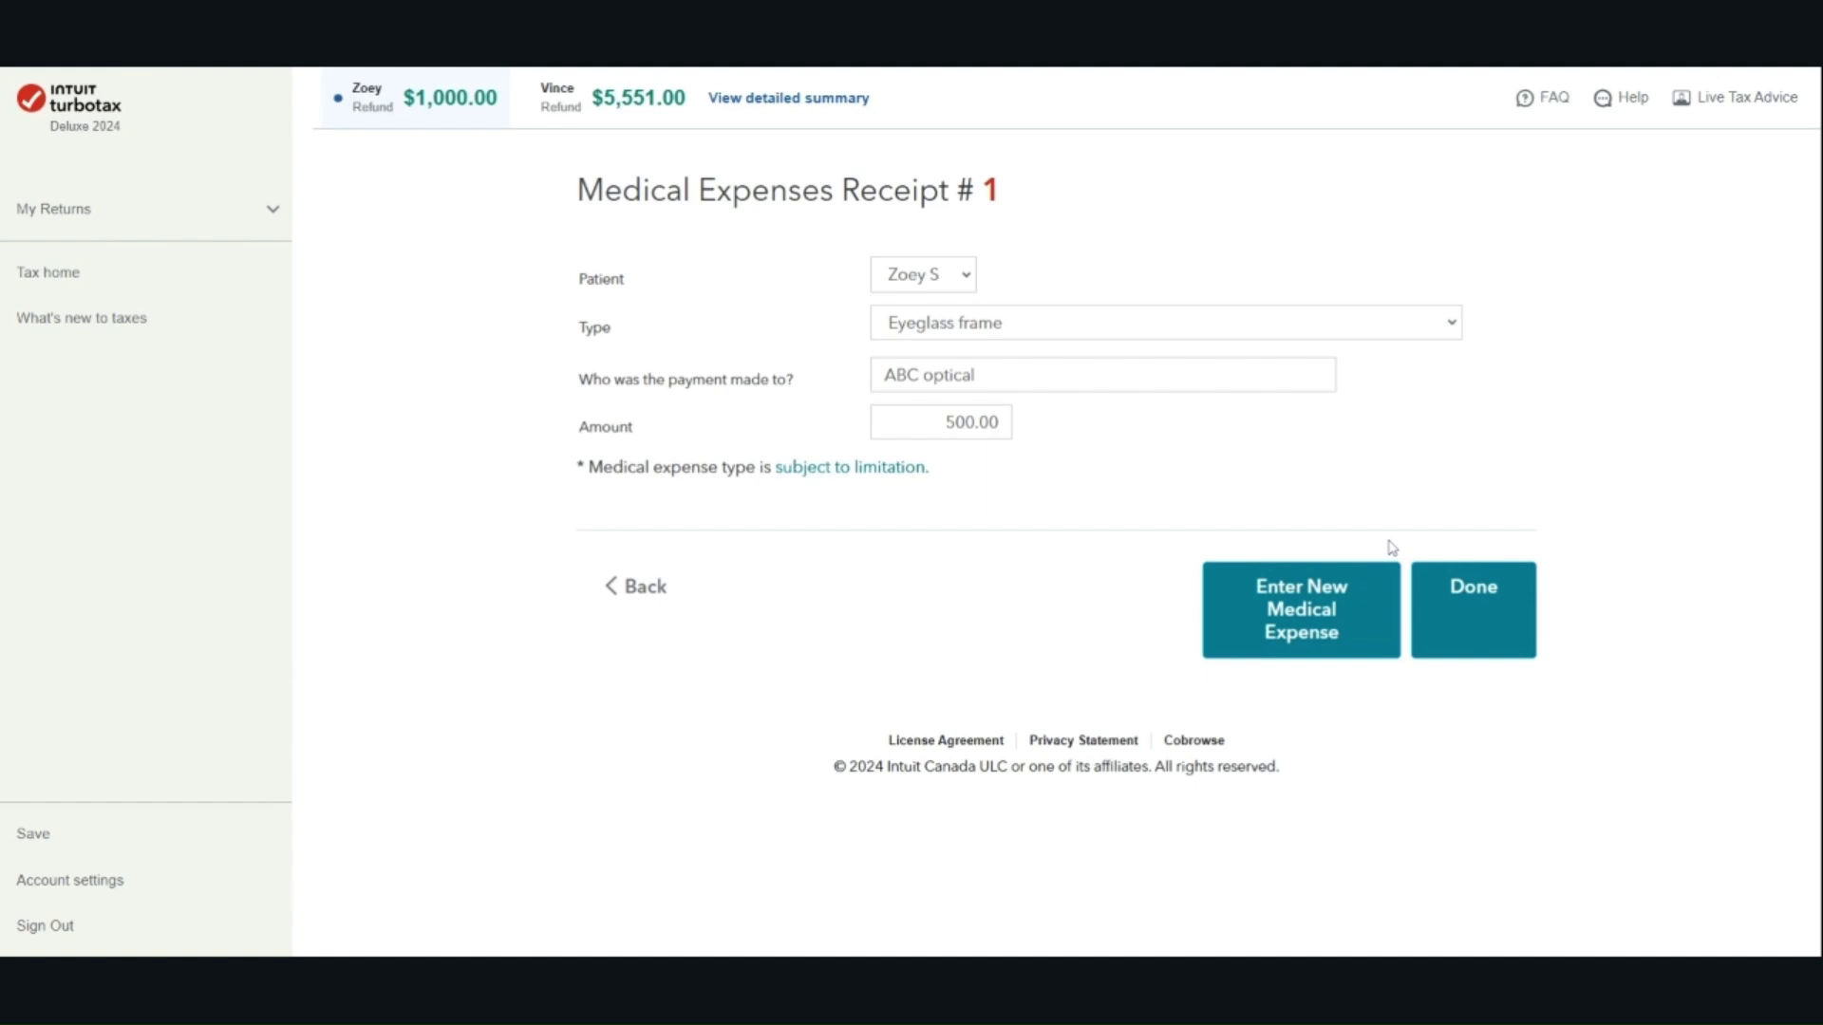
pyautogui.click(1499, 603)
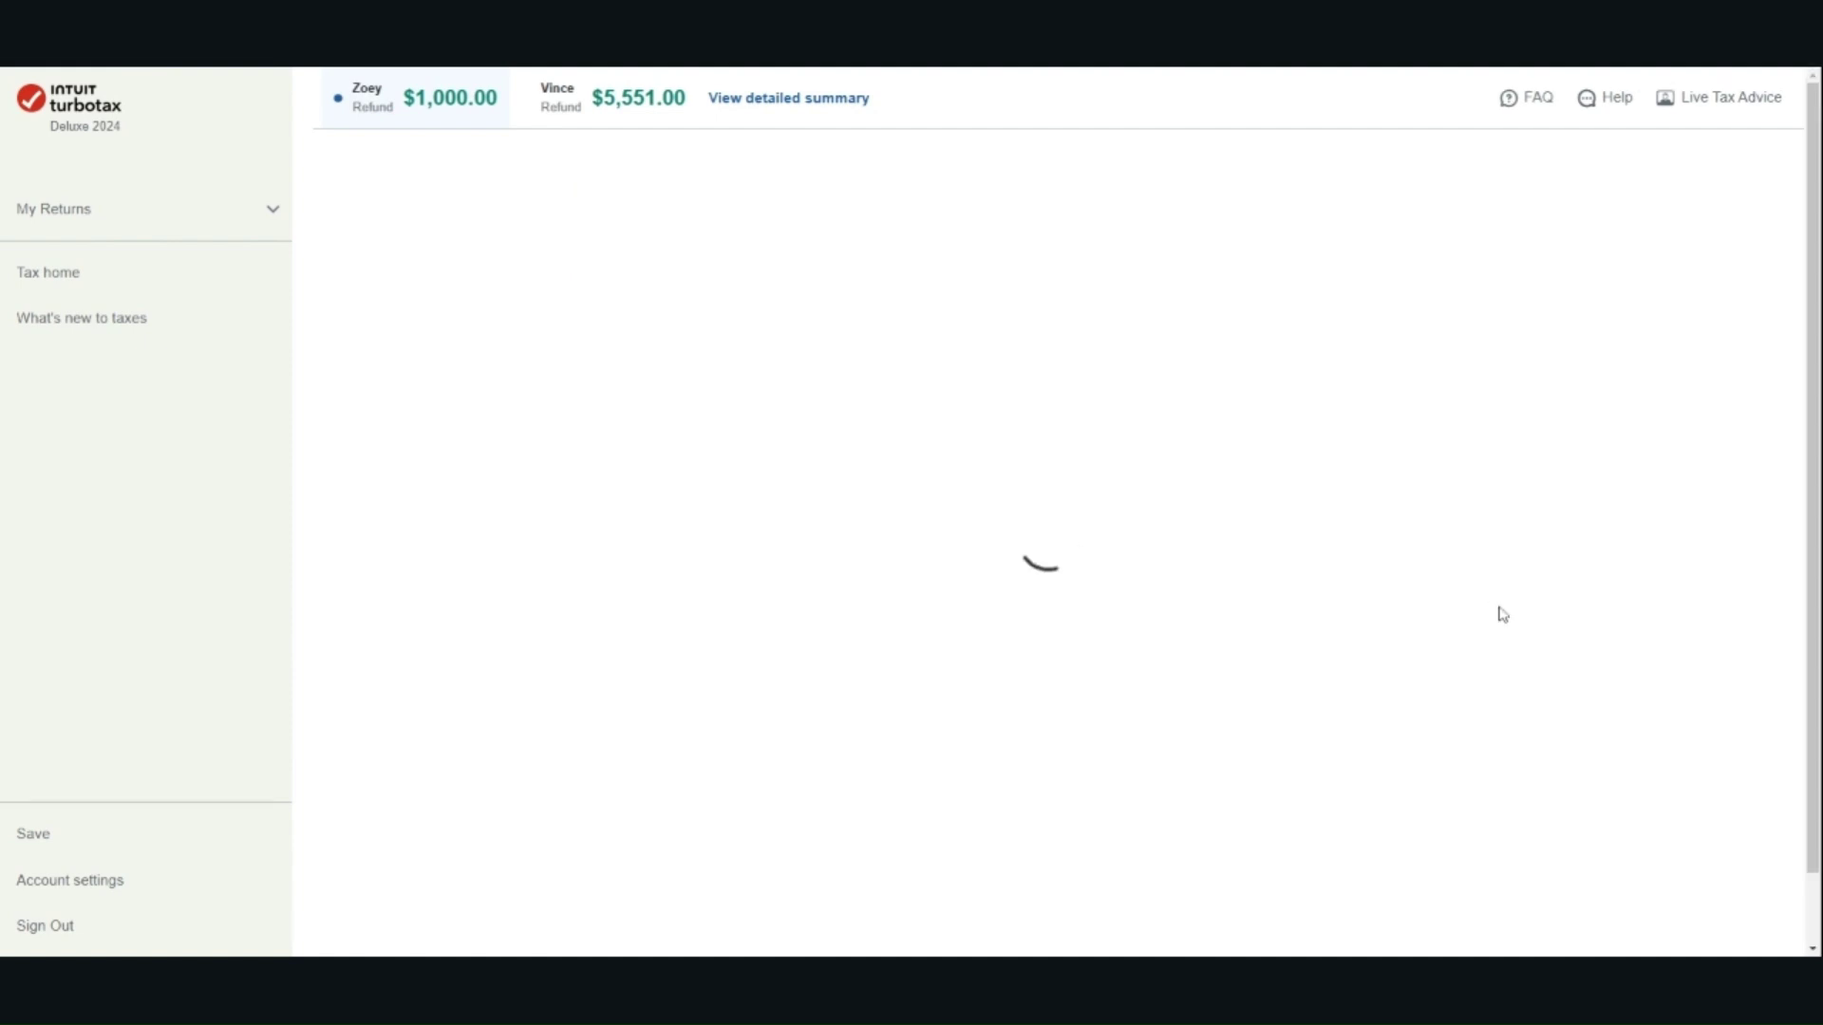
# Finish medical expenses and keep the recommended 500.00 claim on the first spouse's return
pyautogui.click(1485, 539)
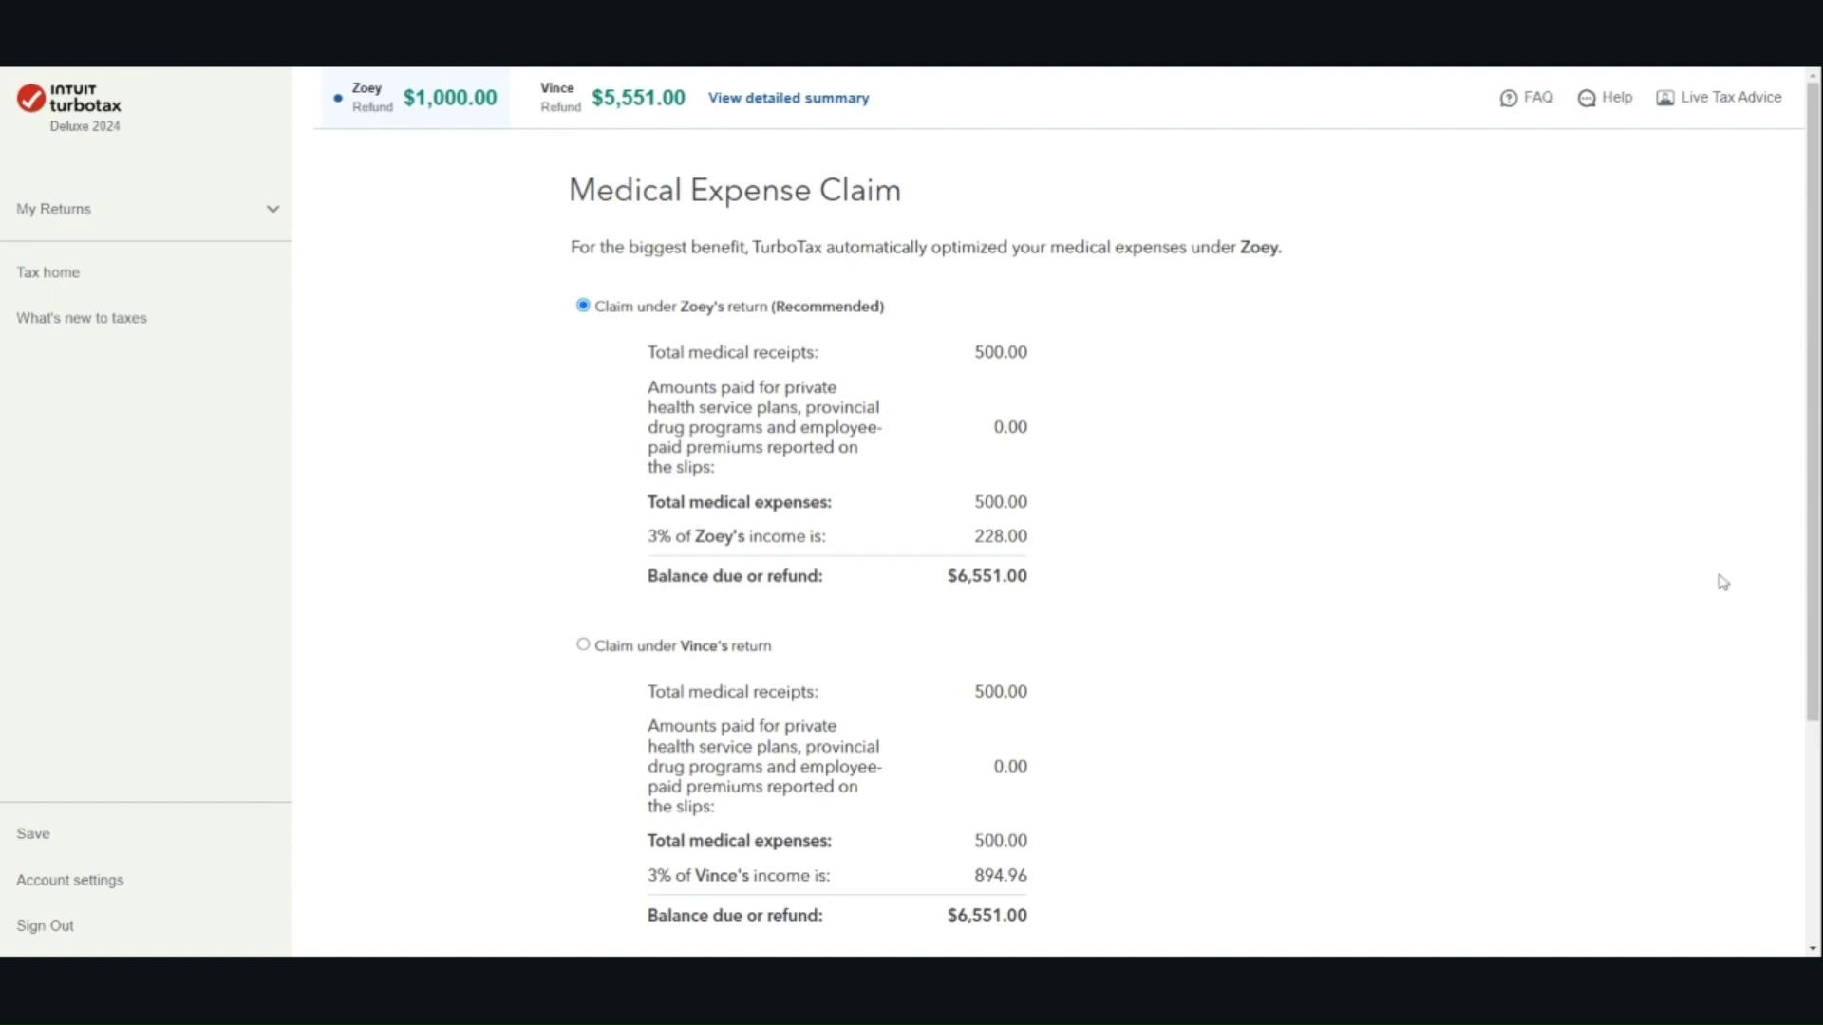
pyautogui.scroll(-3, 1700, 582)
pyautogui.click(1487, 786)
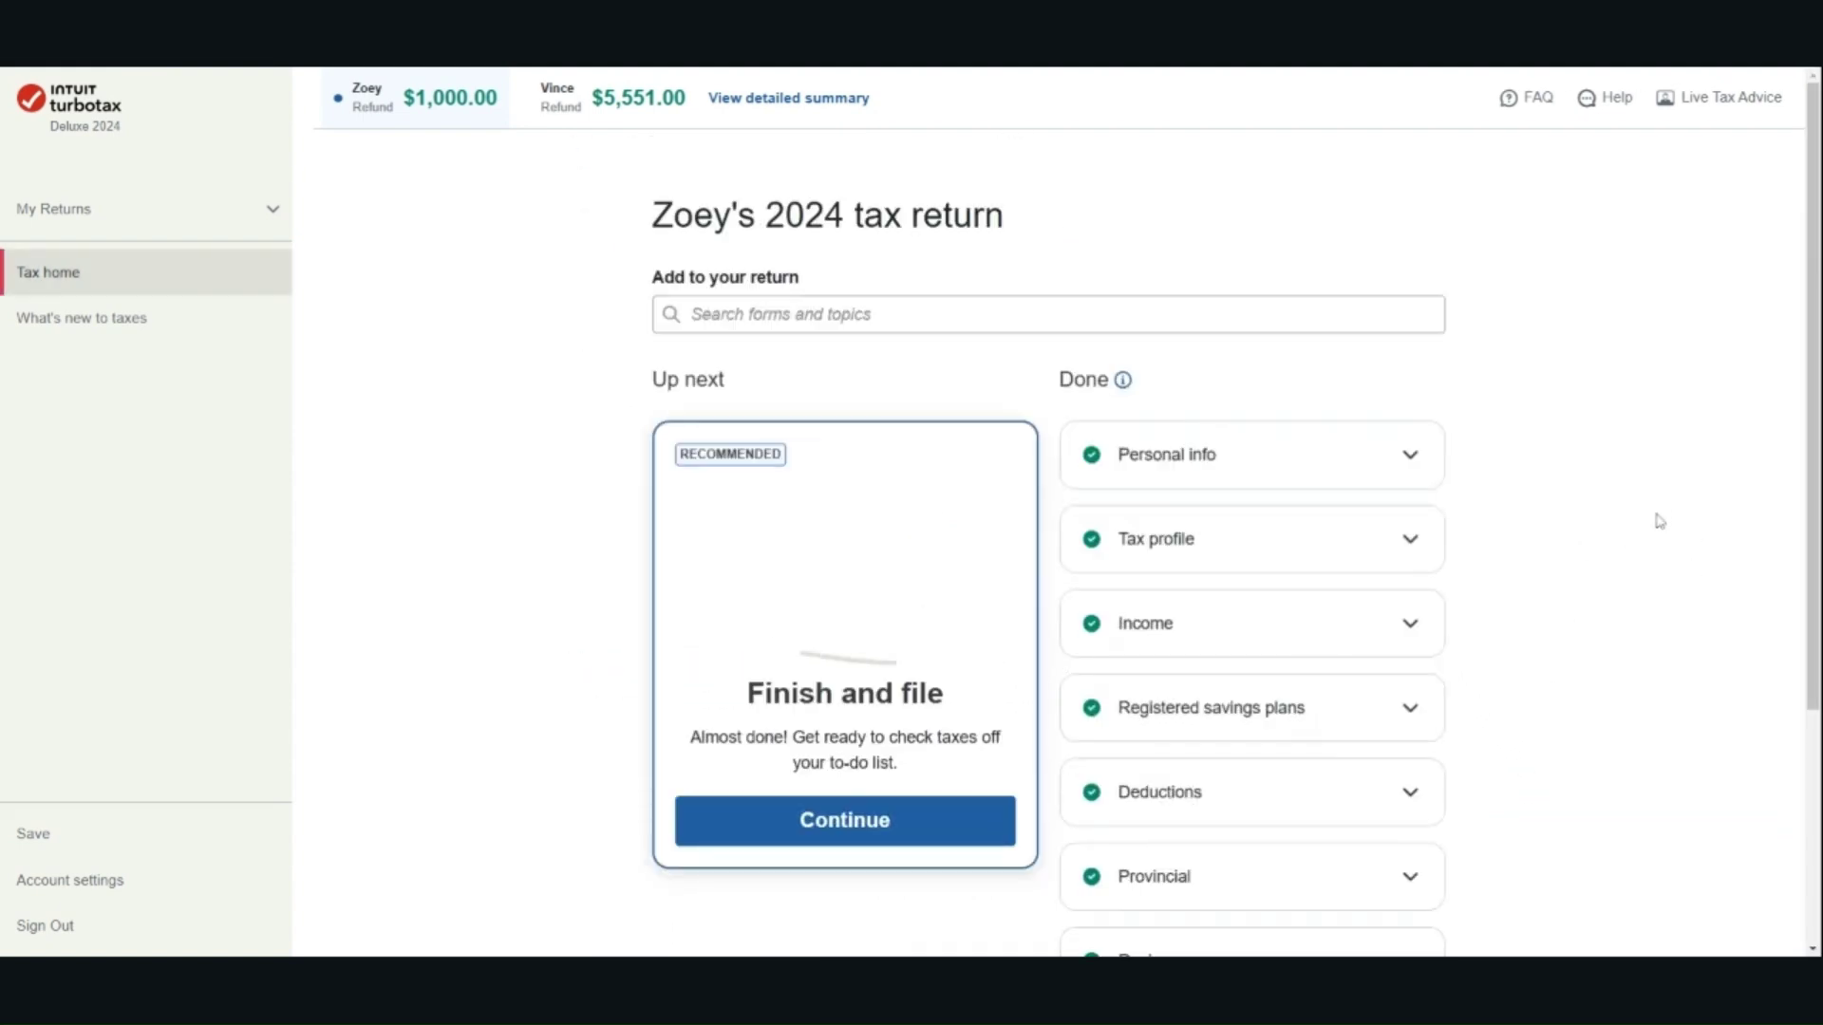
# Reopen the Students profile and review the 5,000.00 ABC University tuition slip unchanged
pyautogui.scroll(-3, 1733, 582)
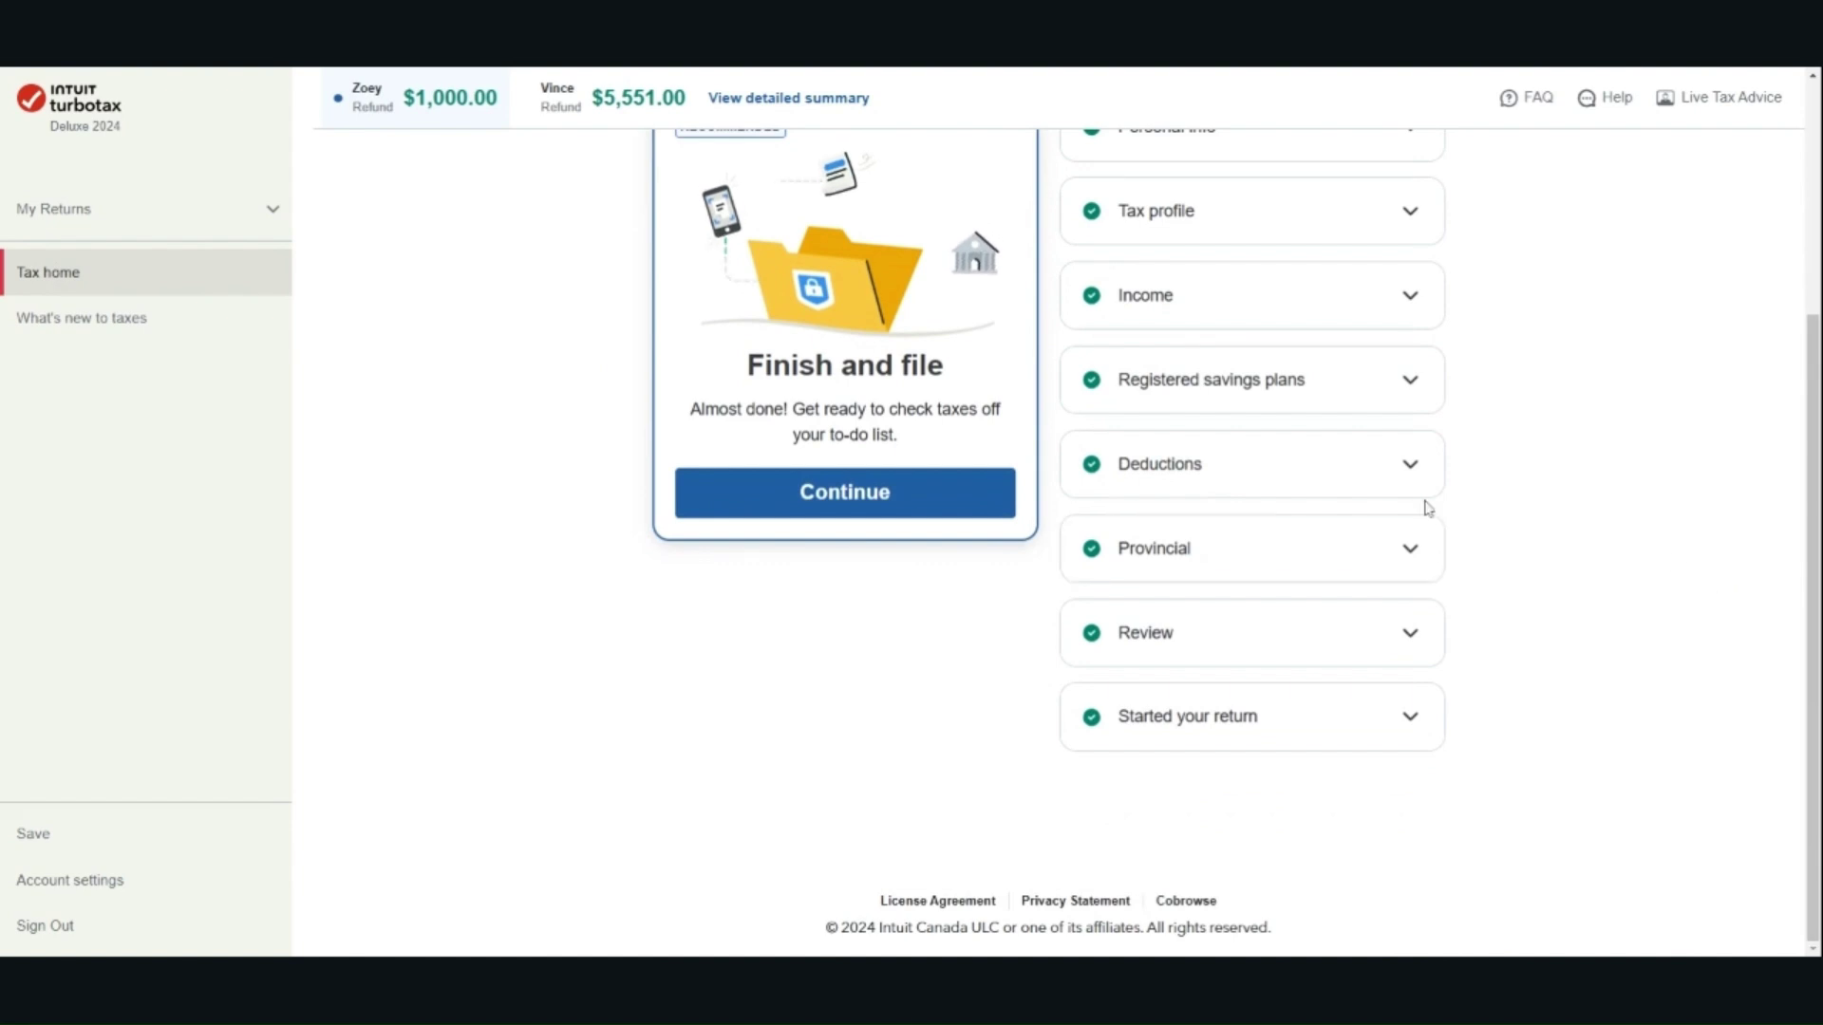
pyautogui.click(1424, 465)
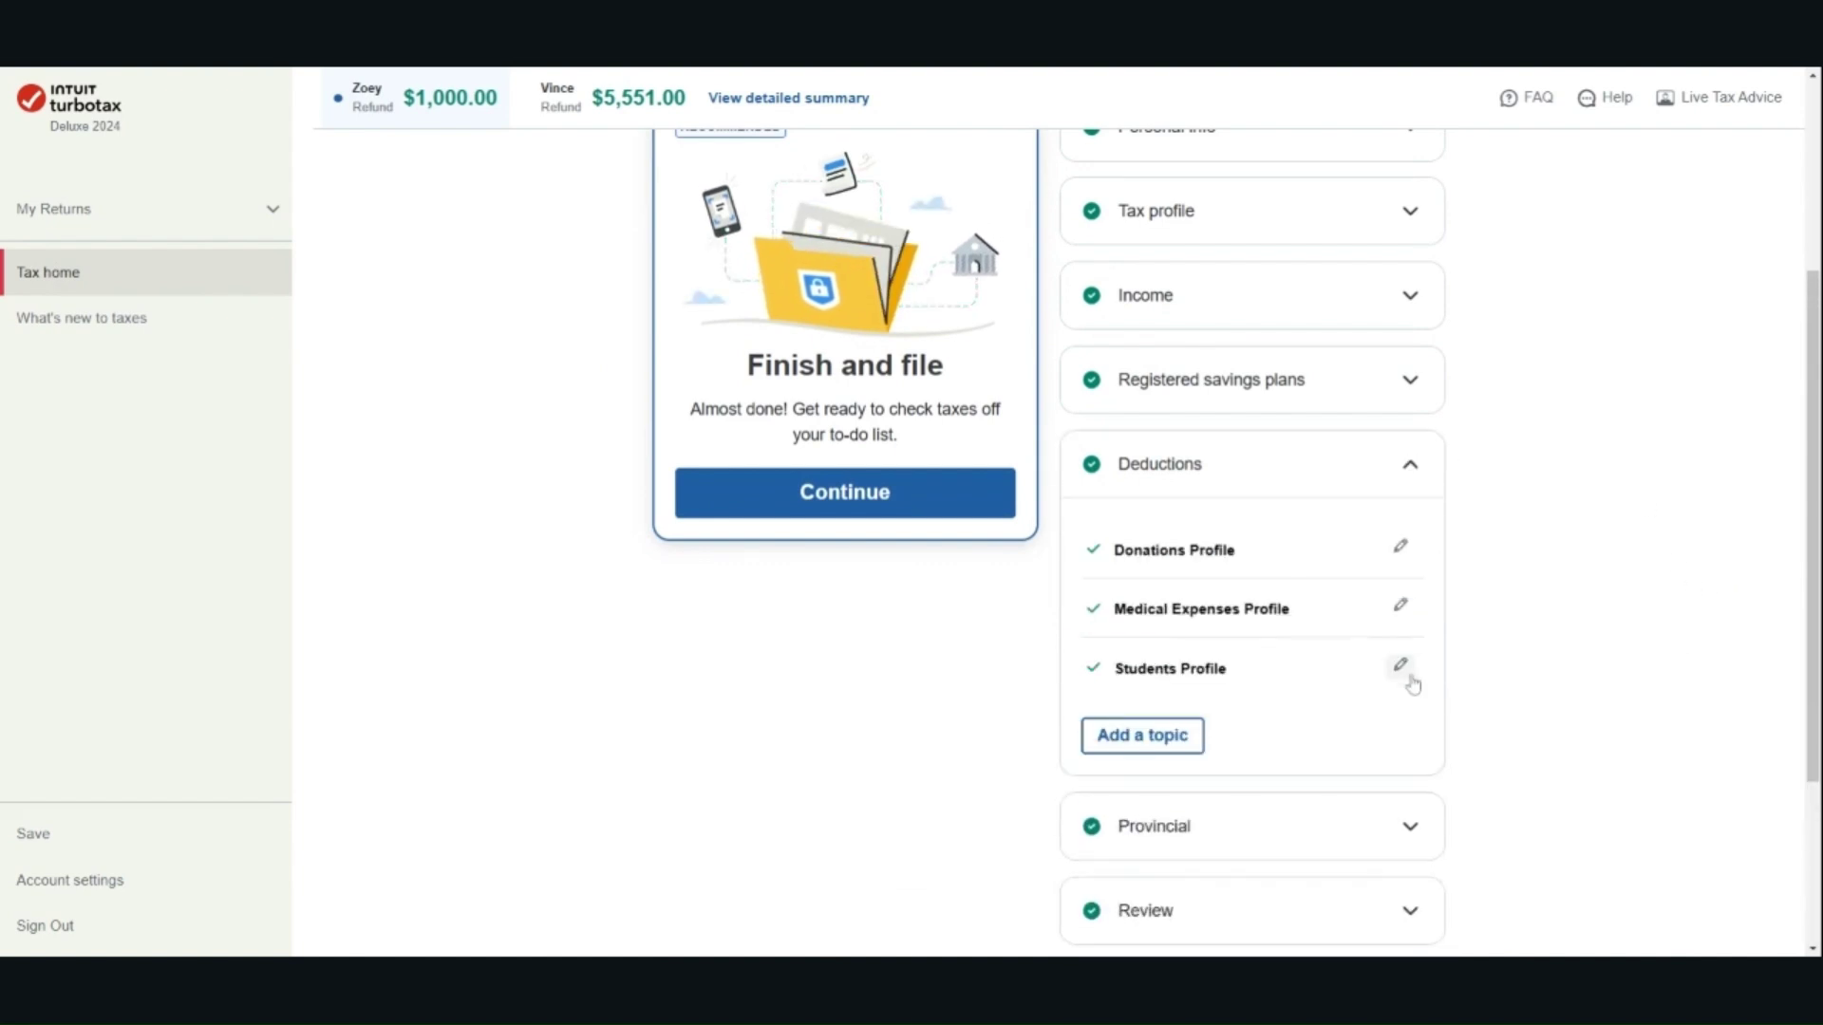
pyautogui.click(1402, 670)
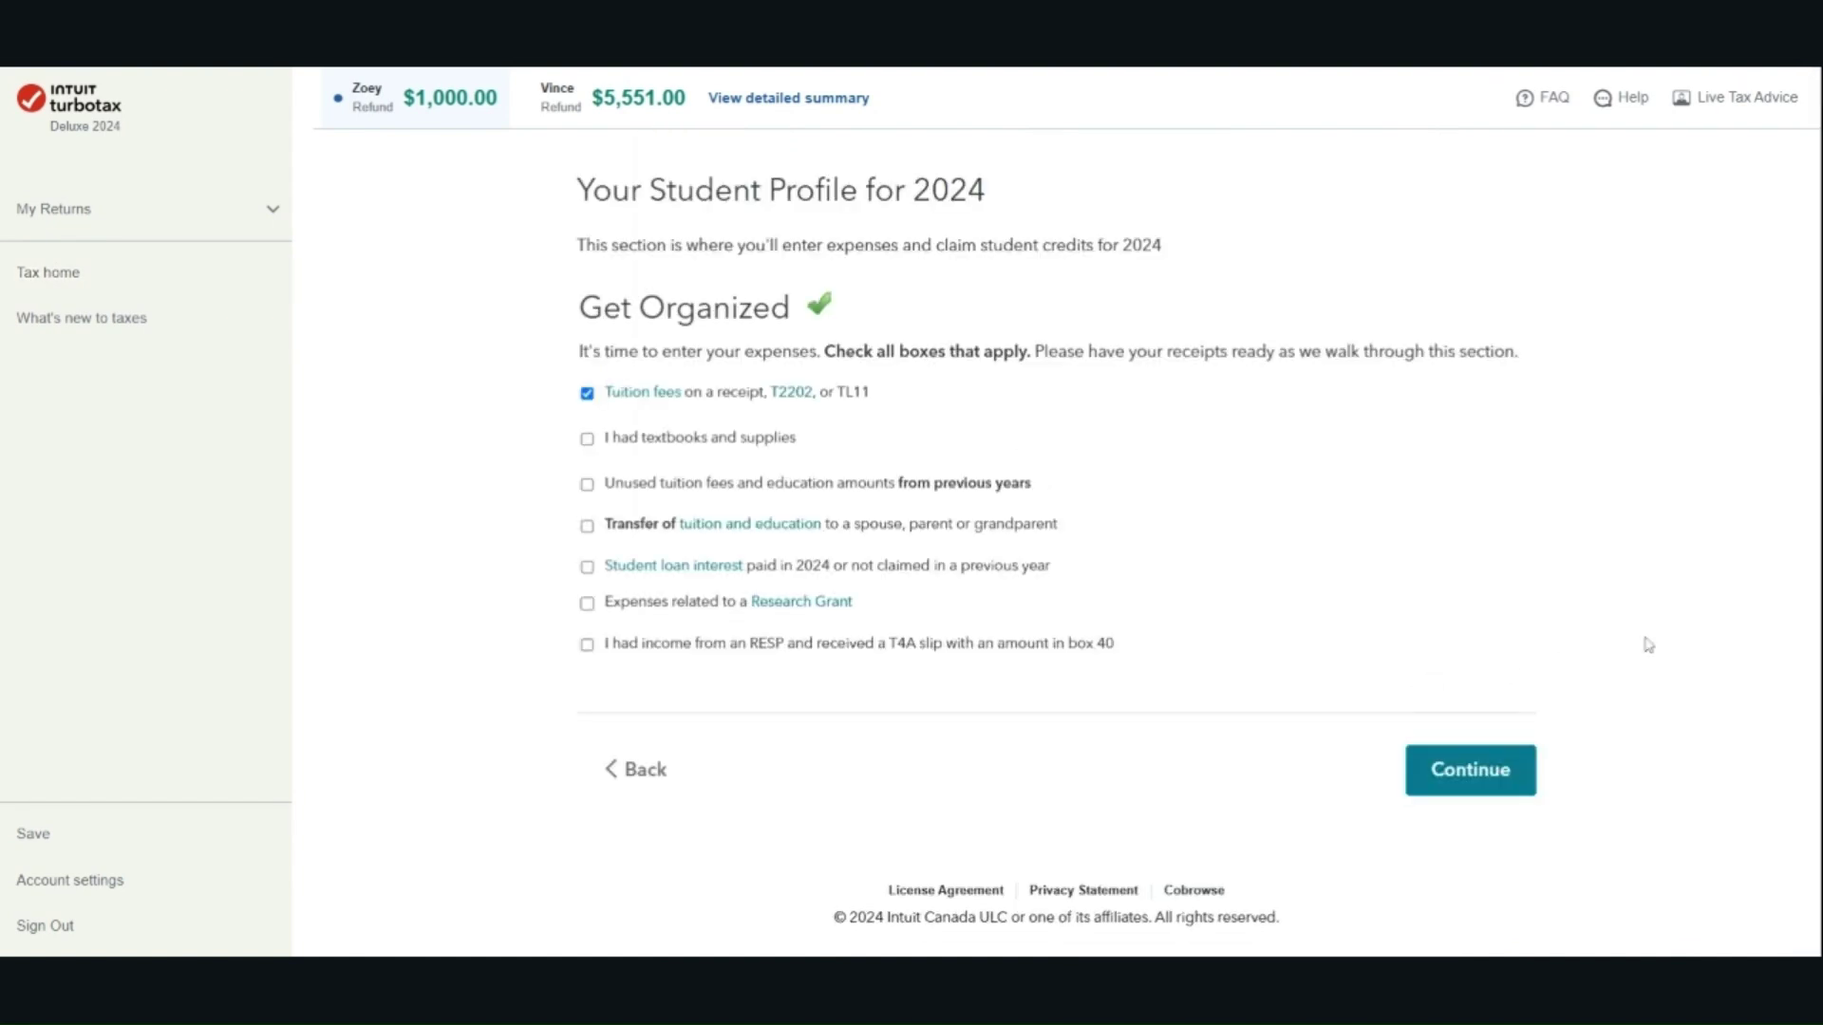
pyautogui.click(1479, 787)
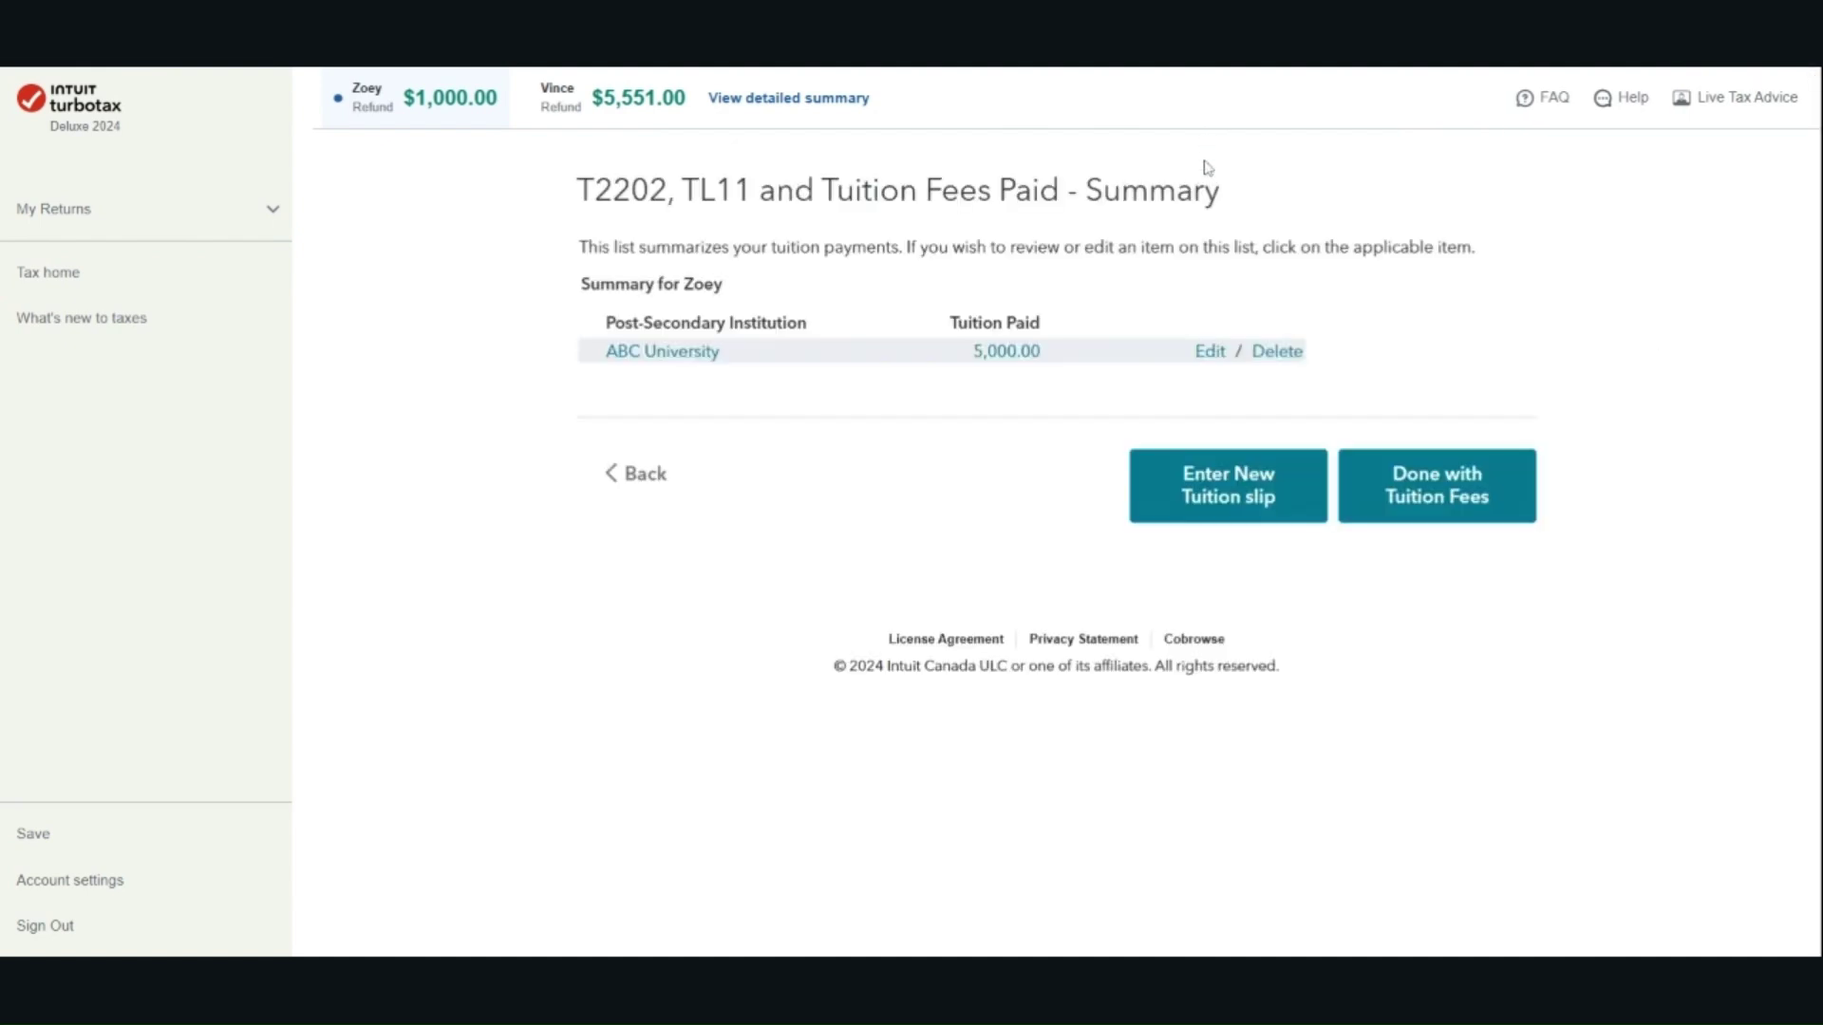
pyautogui.click(1208, 351)
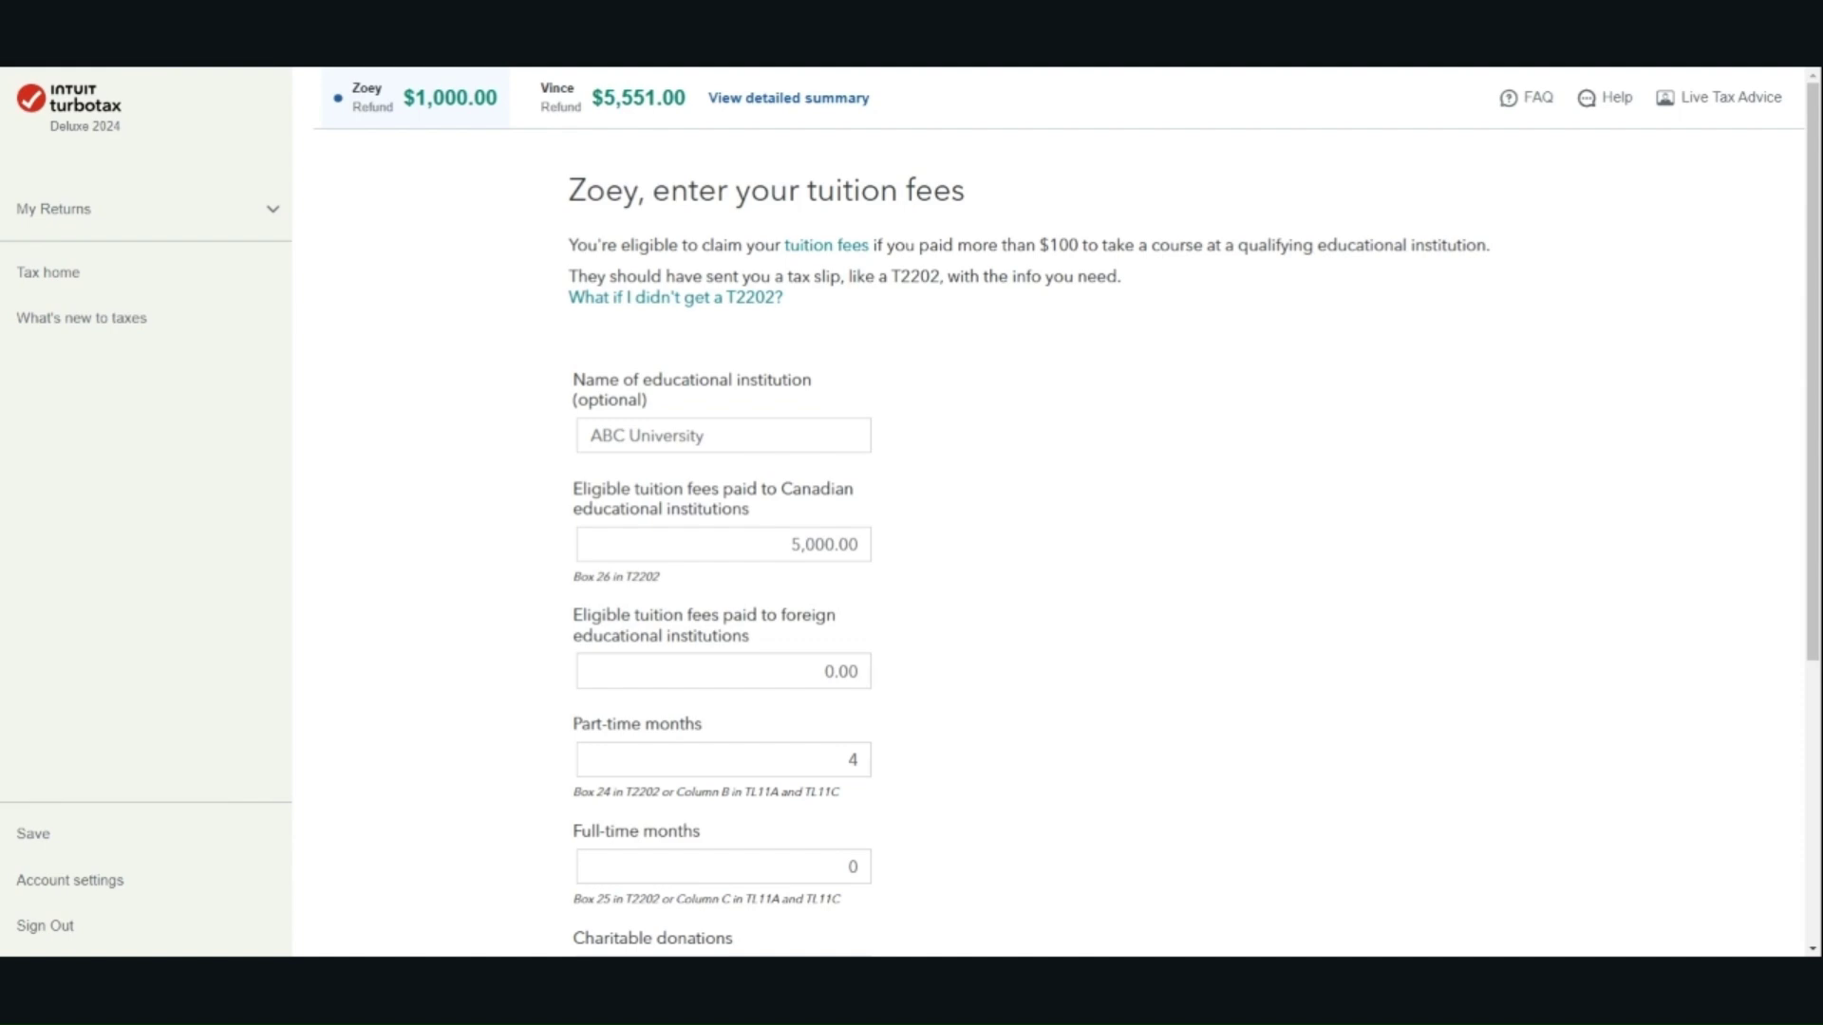
pyautogui.scroll(-4, 1427, 553)
pyautogui.click(1460, 767)
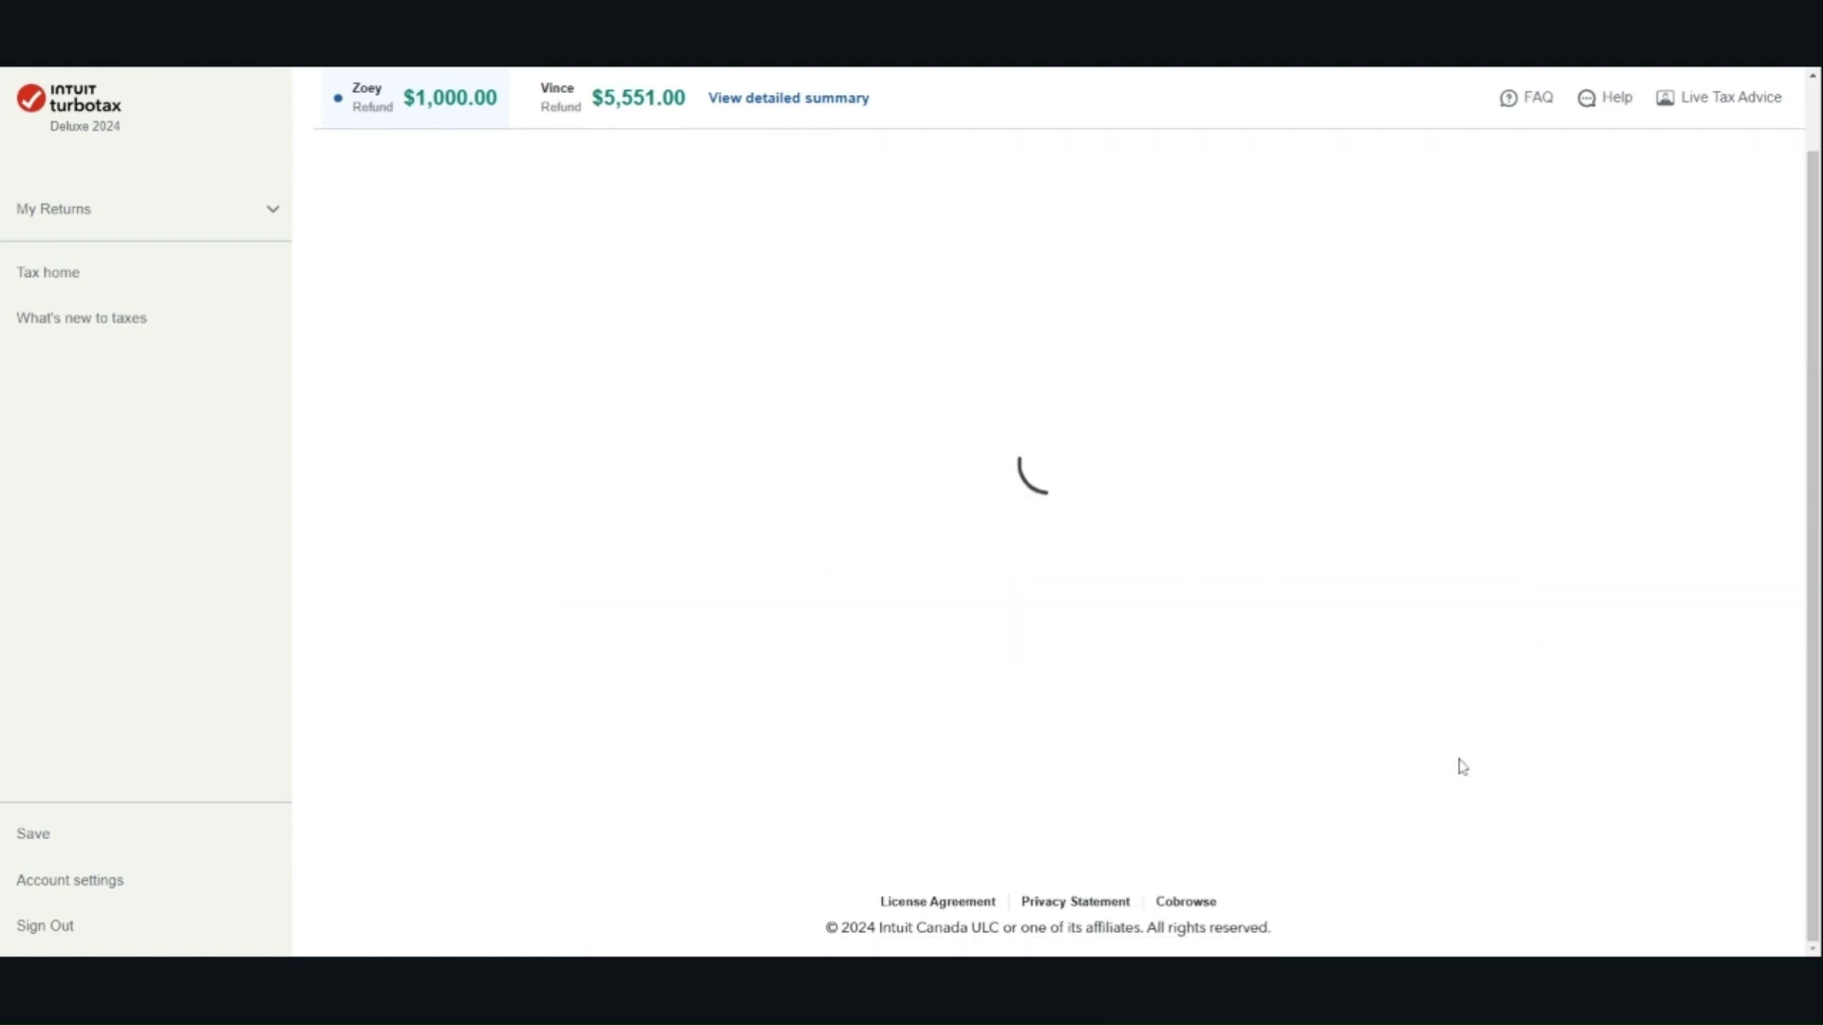
# Pass the Canada Training Credit and accept the student summary: 3,267 transferred, 1,733 carried forward
pyautogui.click(1433, 503)
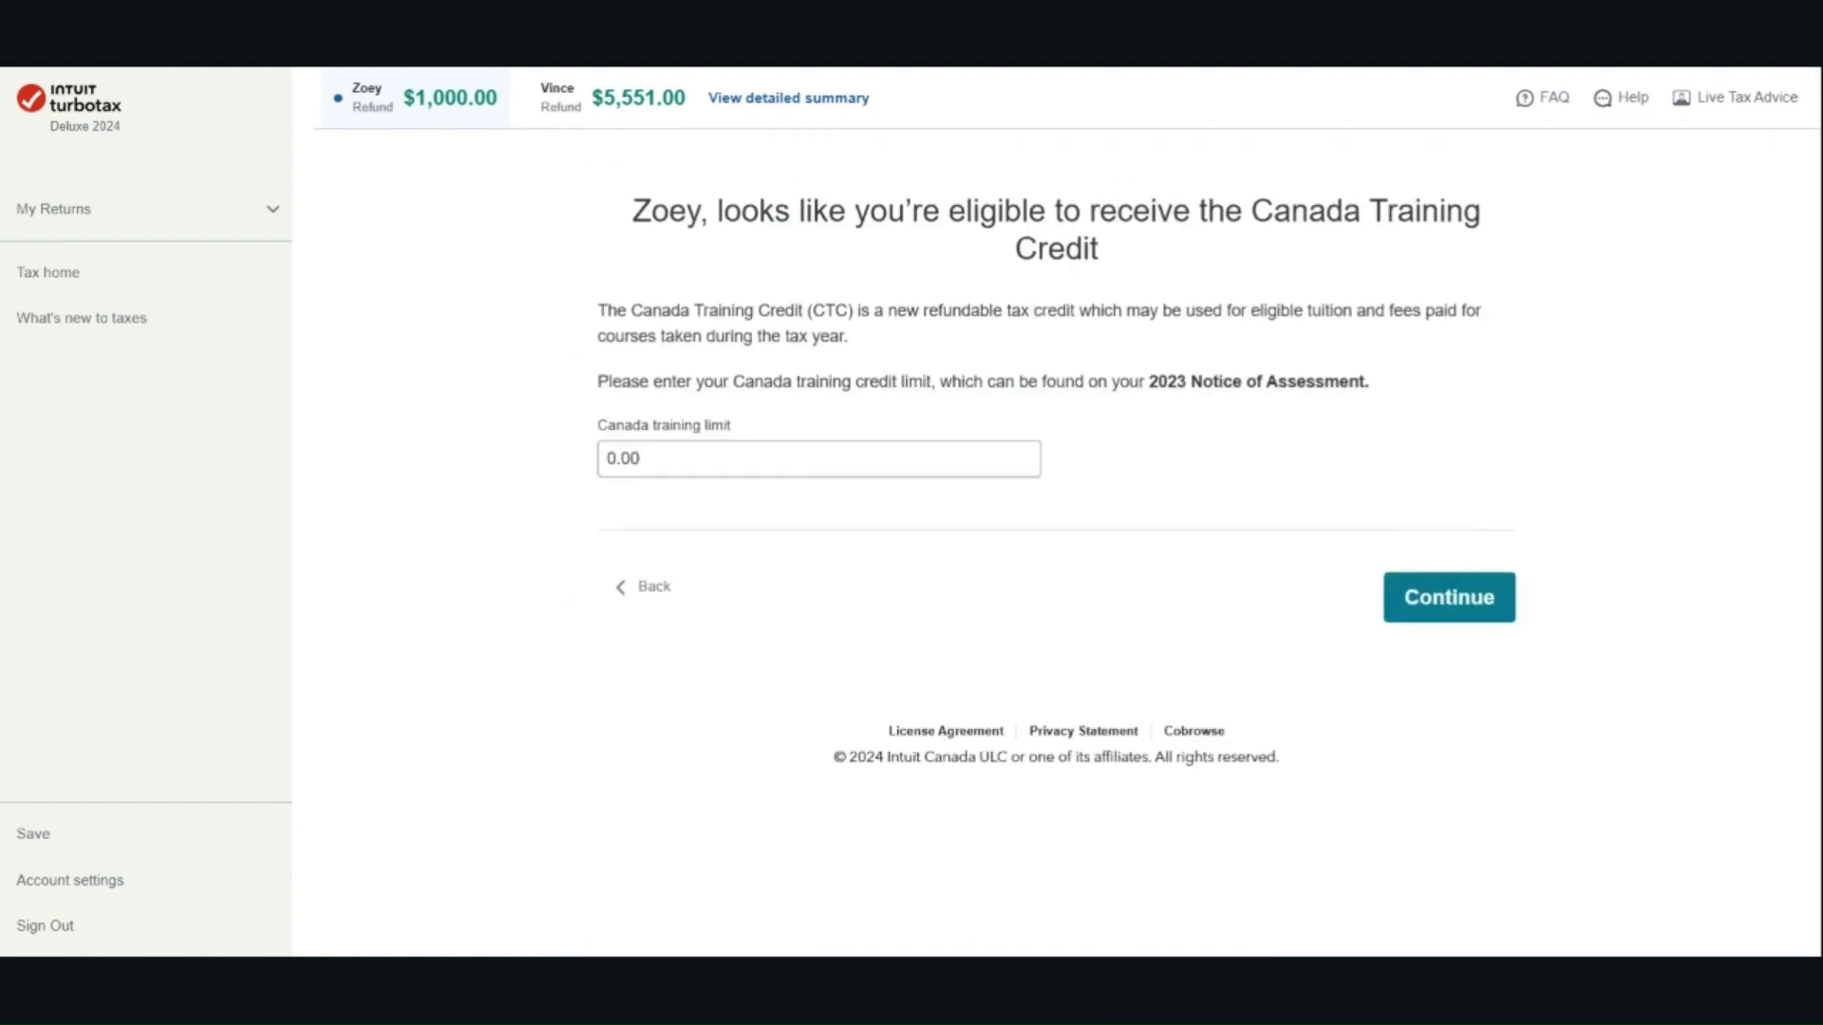
pyautogui.click(1479, 597)
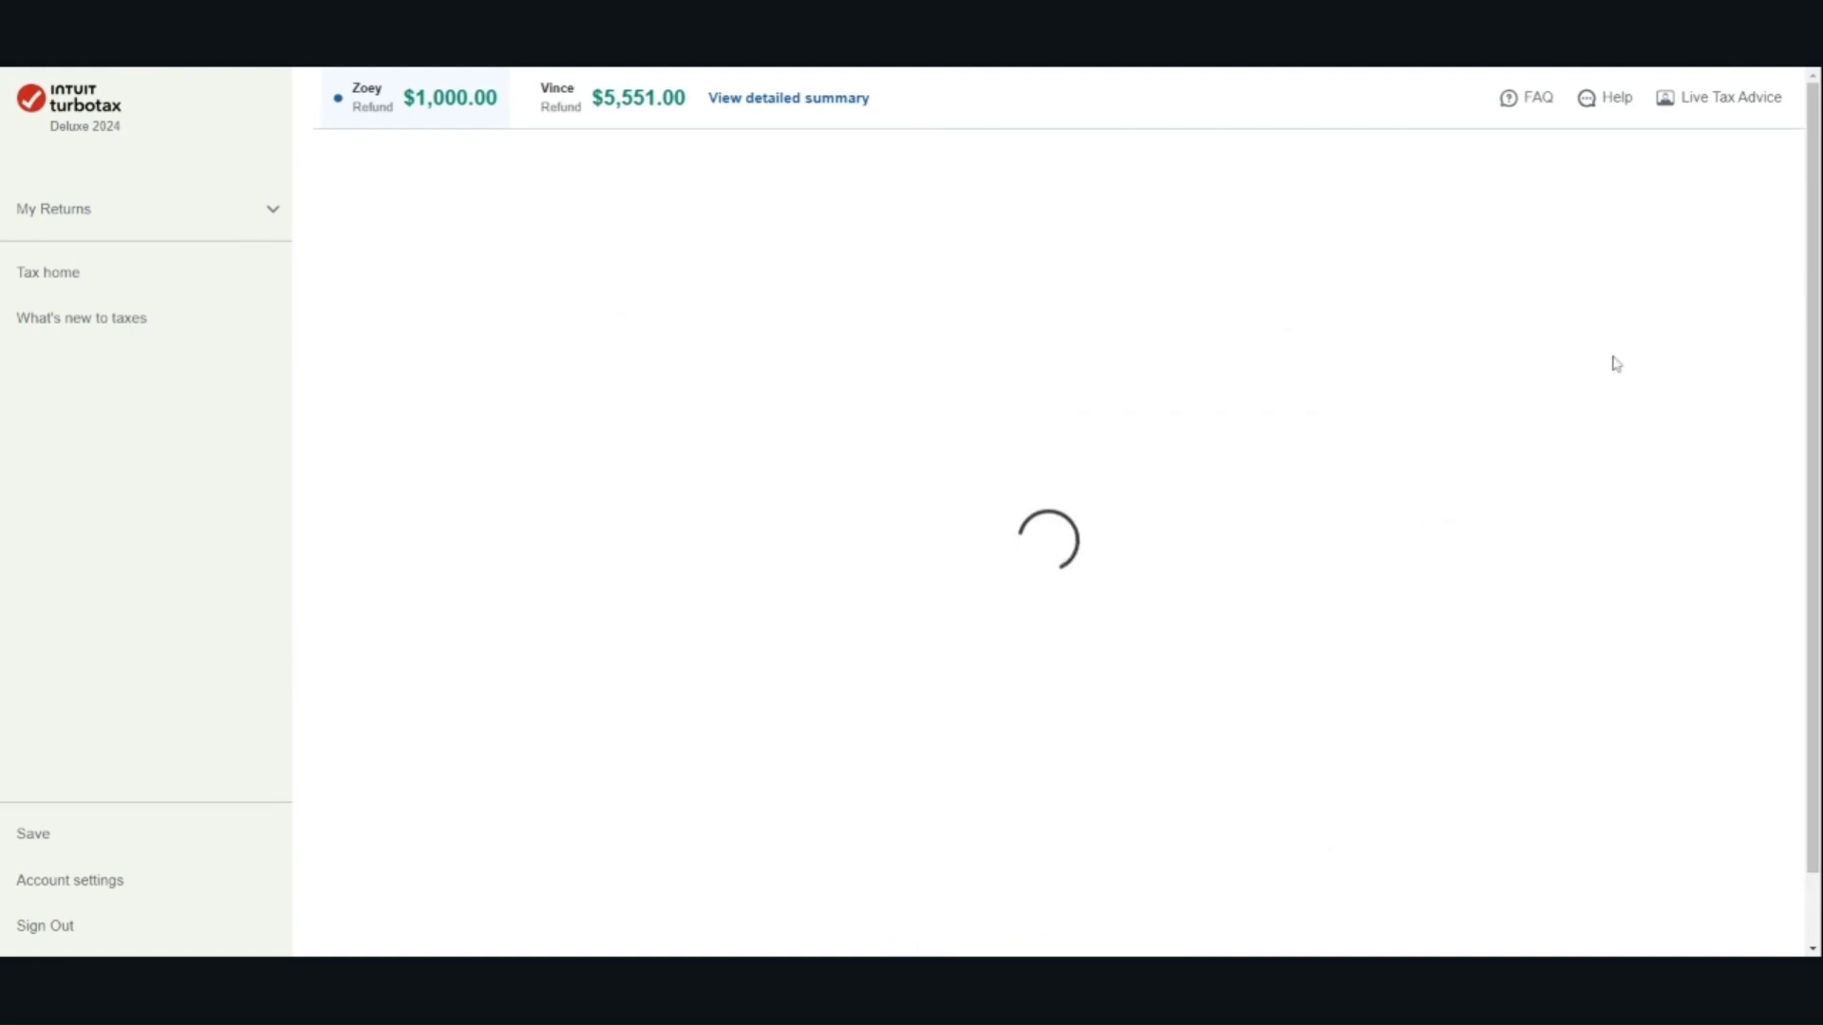
pyautogui.scroll(-2, 1648, 393)
pyautogui.click(1442, 771)
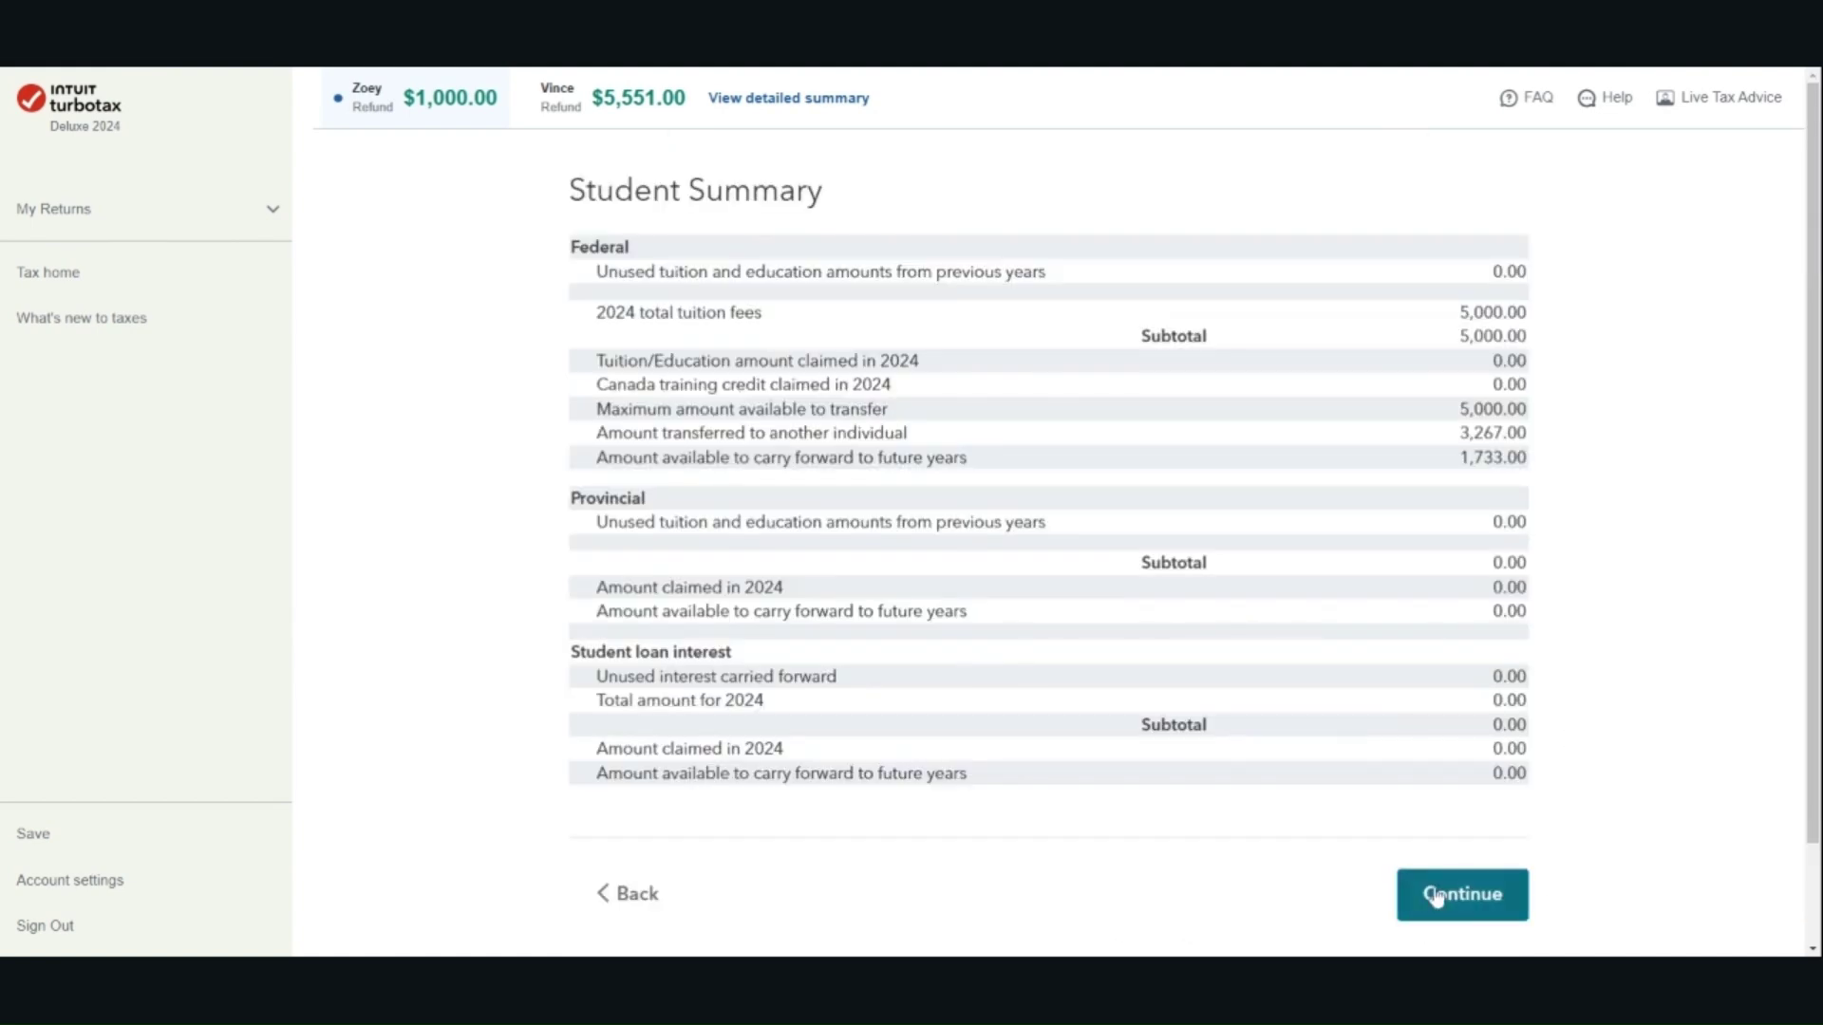
pyautogui.click(1436, 897)
pyautogui.scroll(-3, 1616, 633)
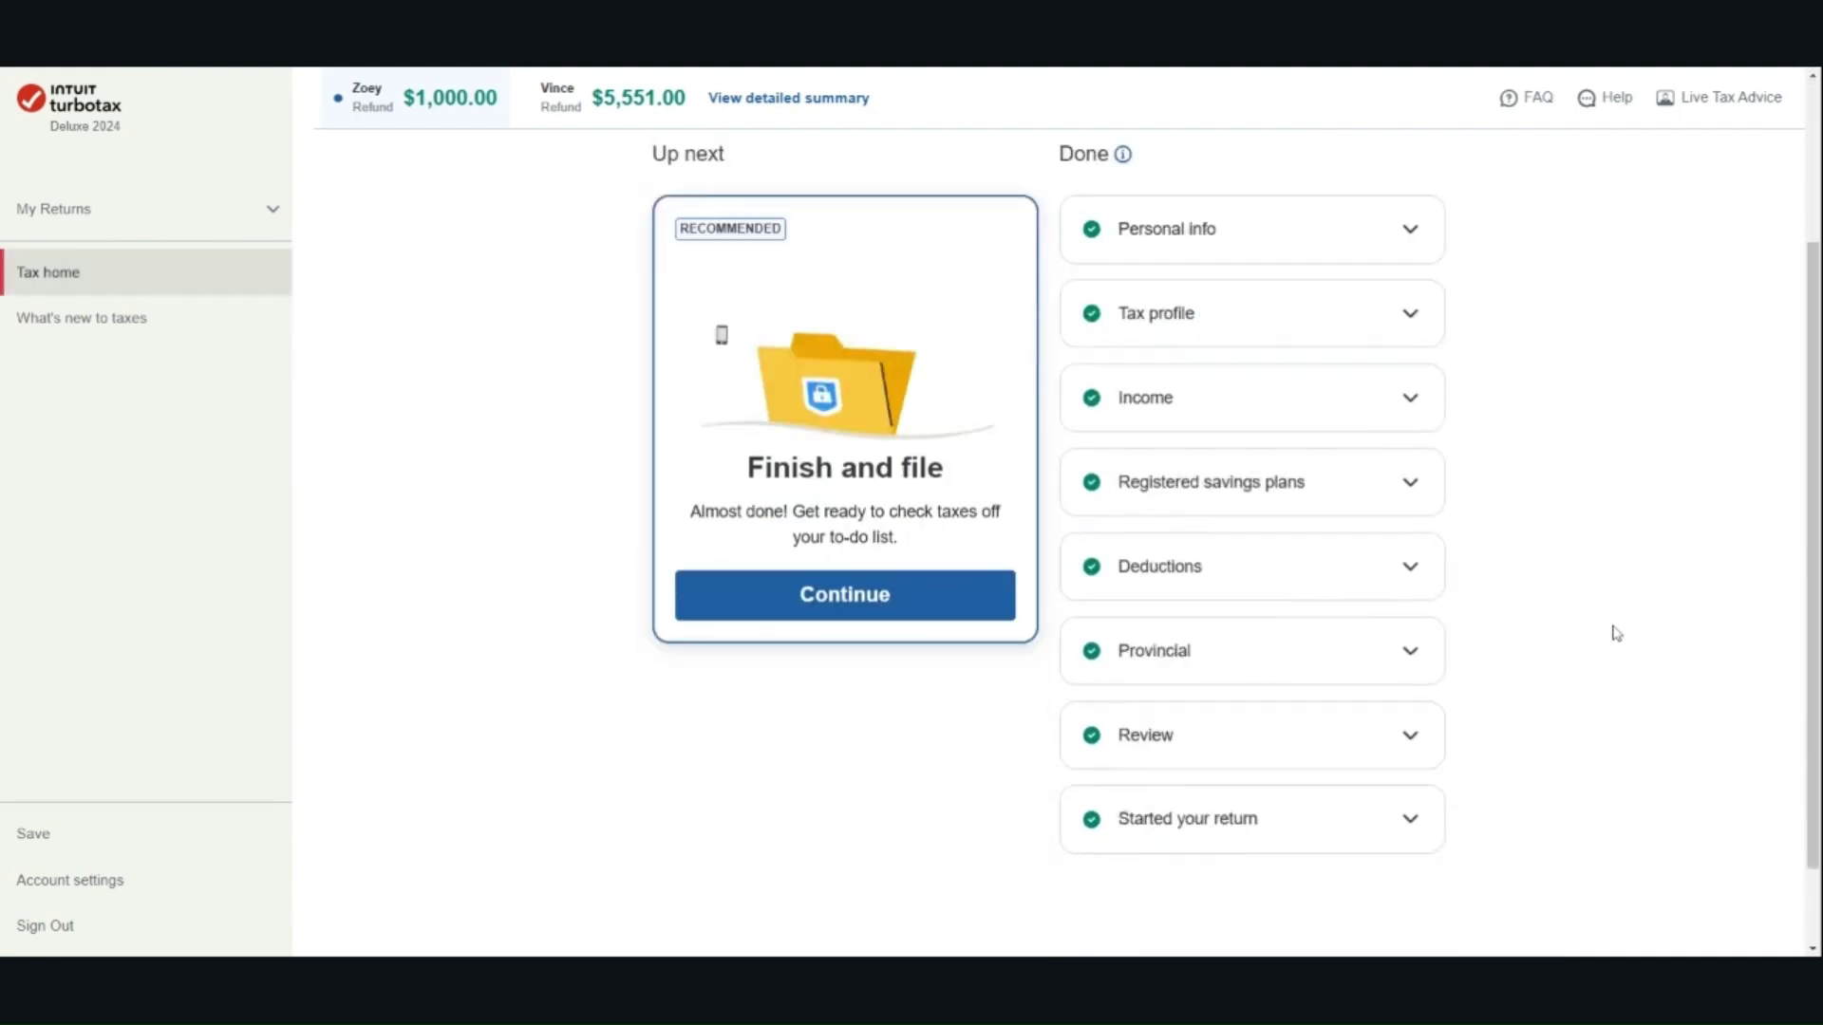
# Reopen Provincial Tax Credits (AB) and confirm the Alberta credit selections
pyautogui.scroll(-1, 1617, 634)
pyautogui.click(1409, 551)
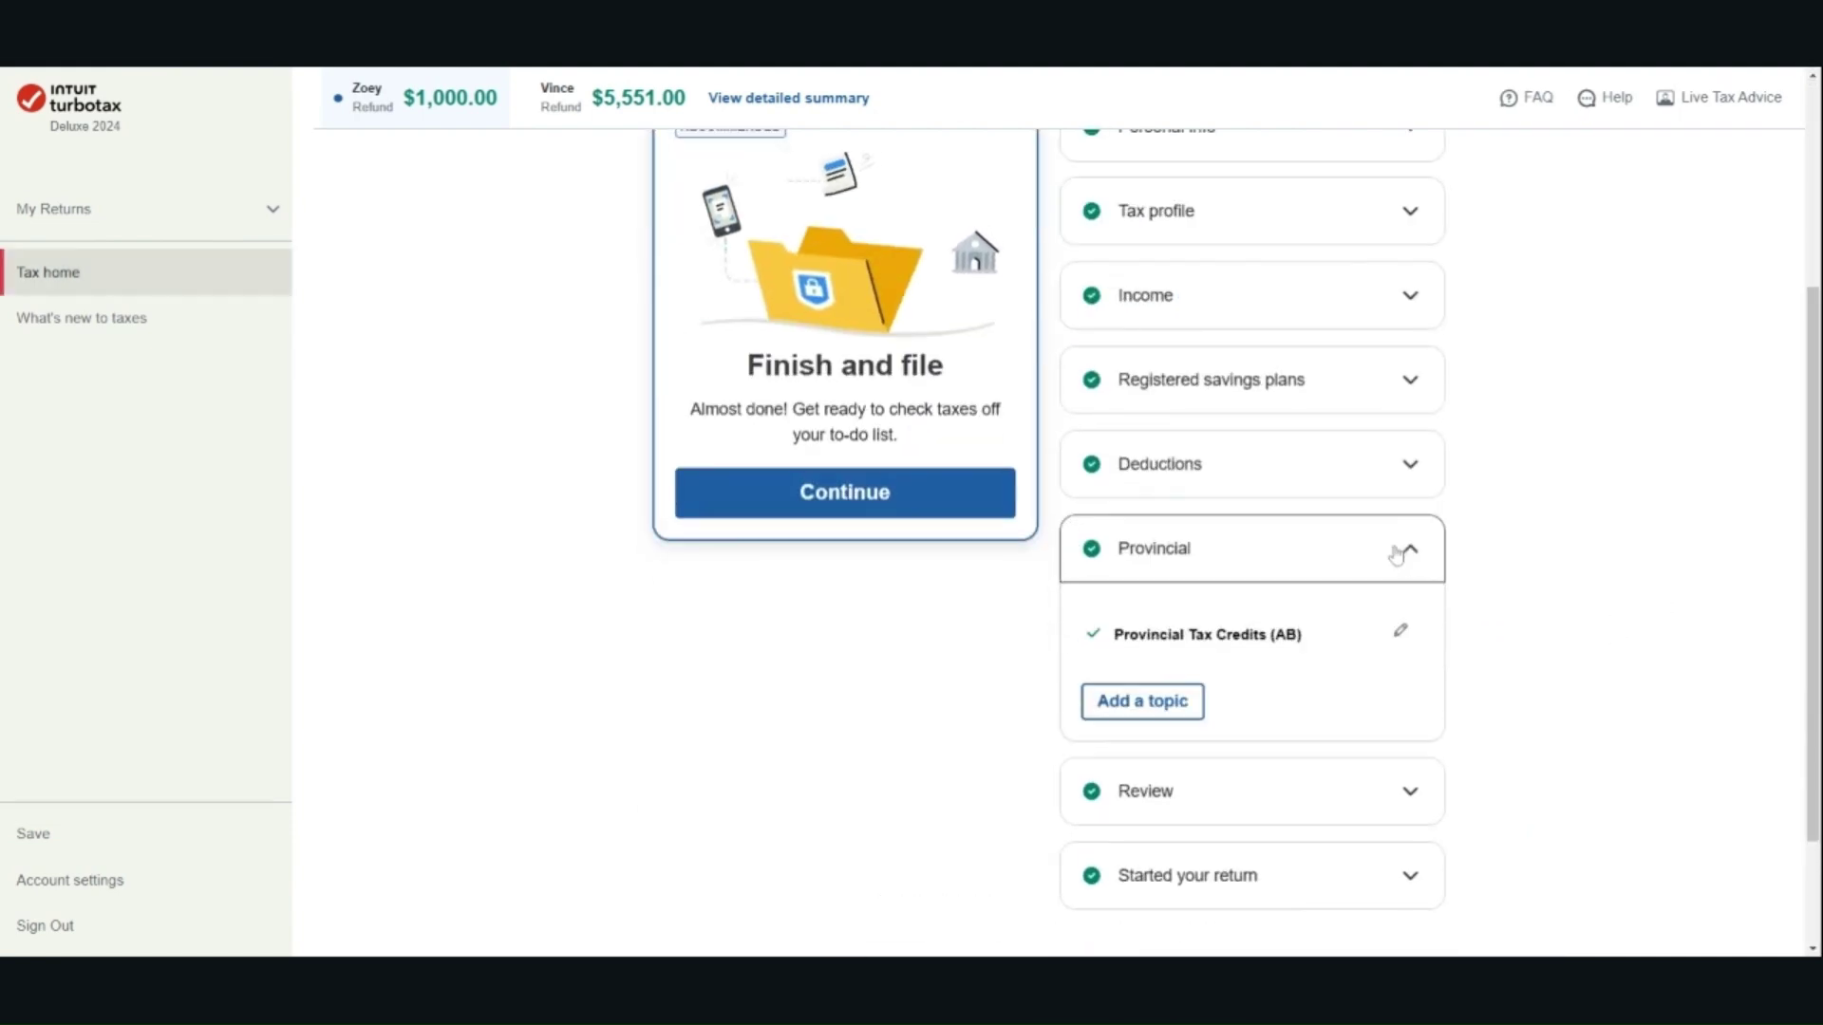
pyautogui.click(1399, 635)
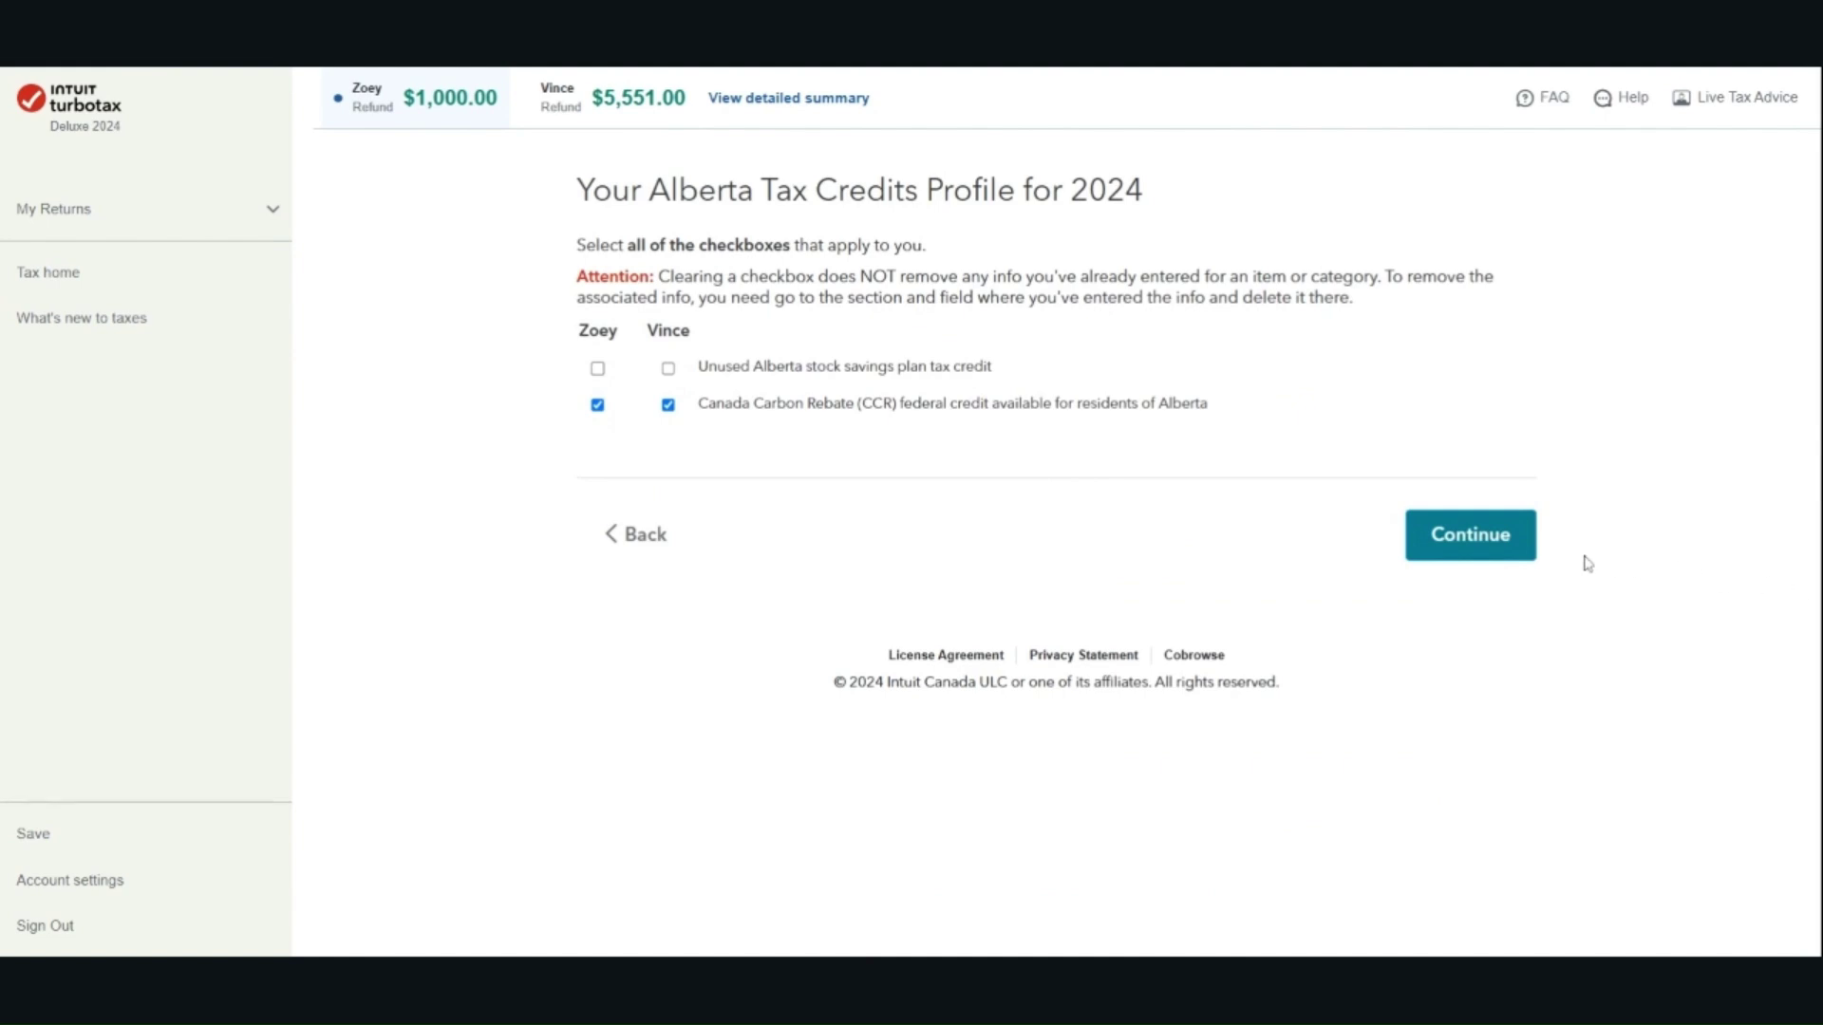
pyautogui.click(1517, 544)
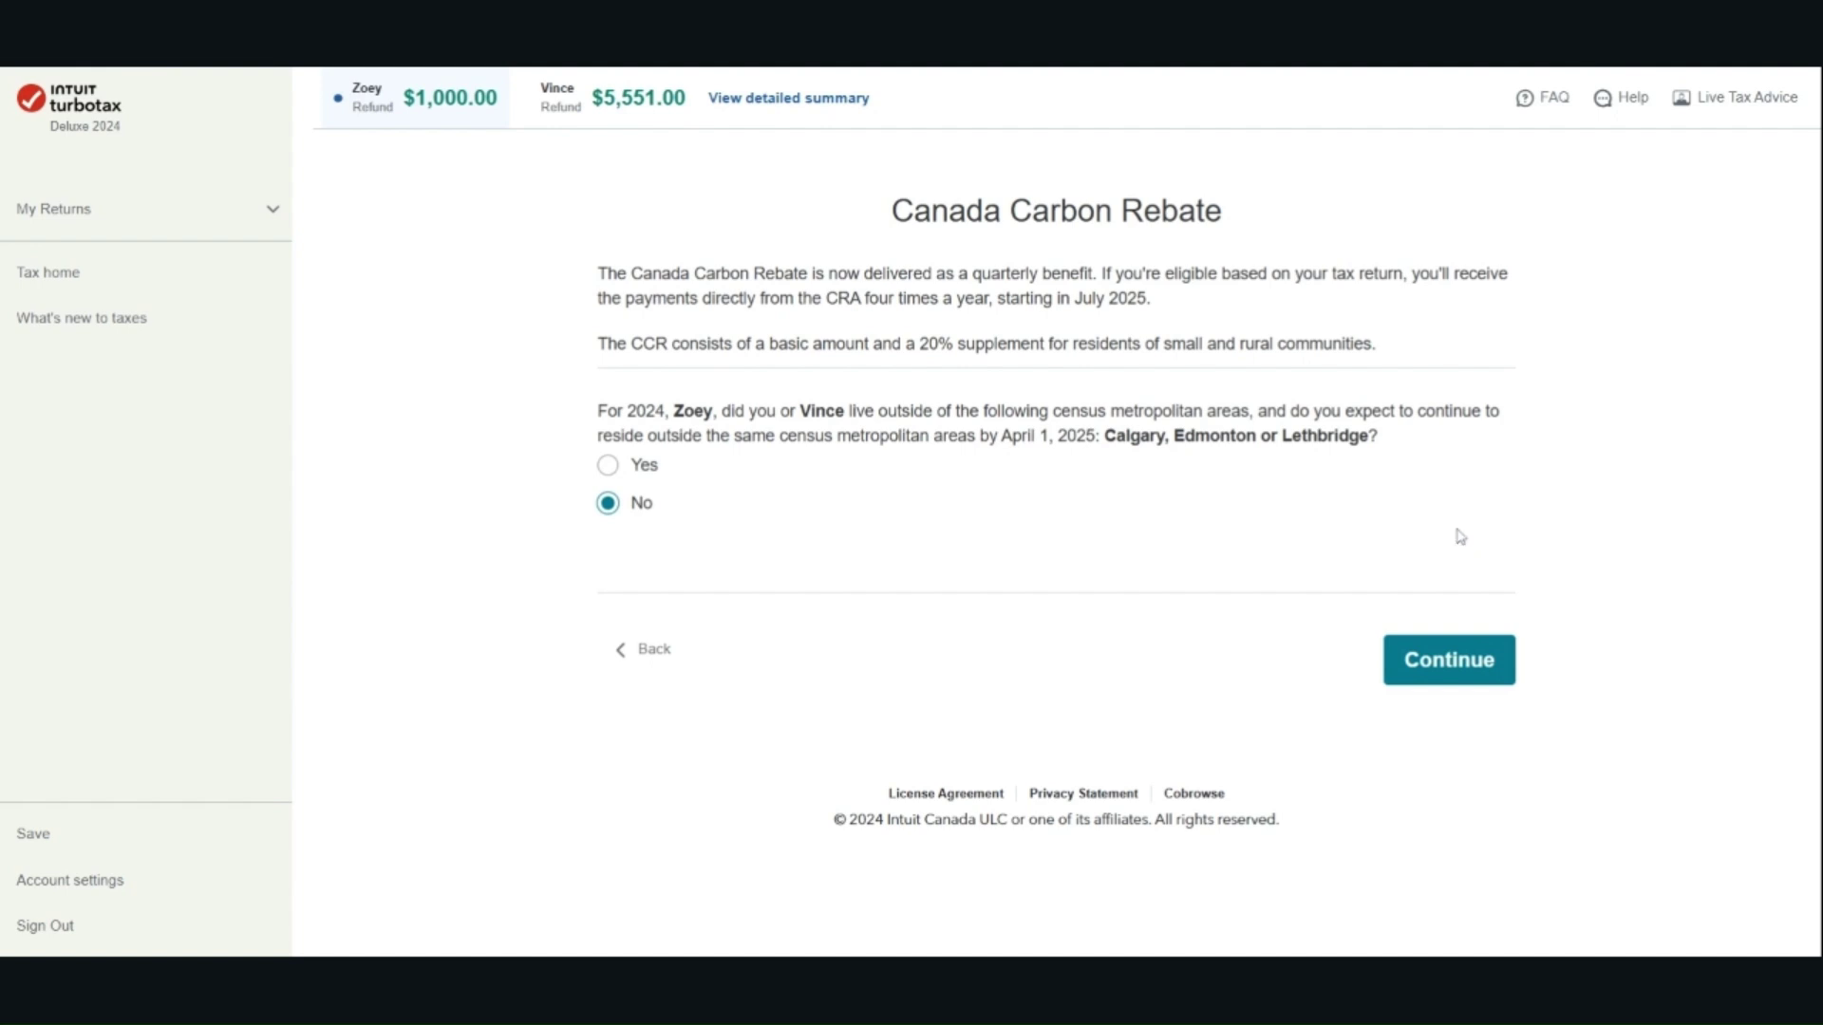
# Submit the Canada Carbon Rebate answer and accept the Alberta summary with 0.00 tax payable
pyautogui.click(1464, 668)
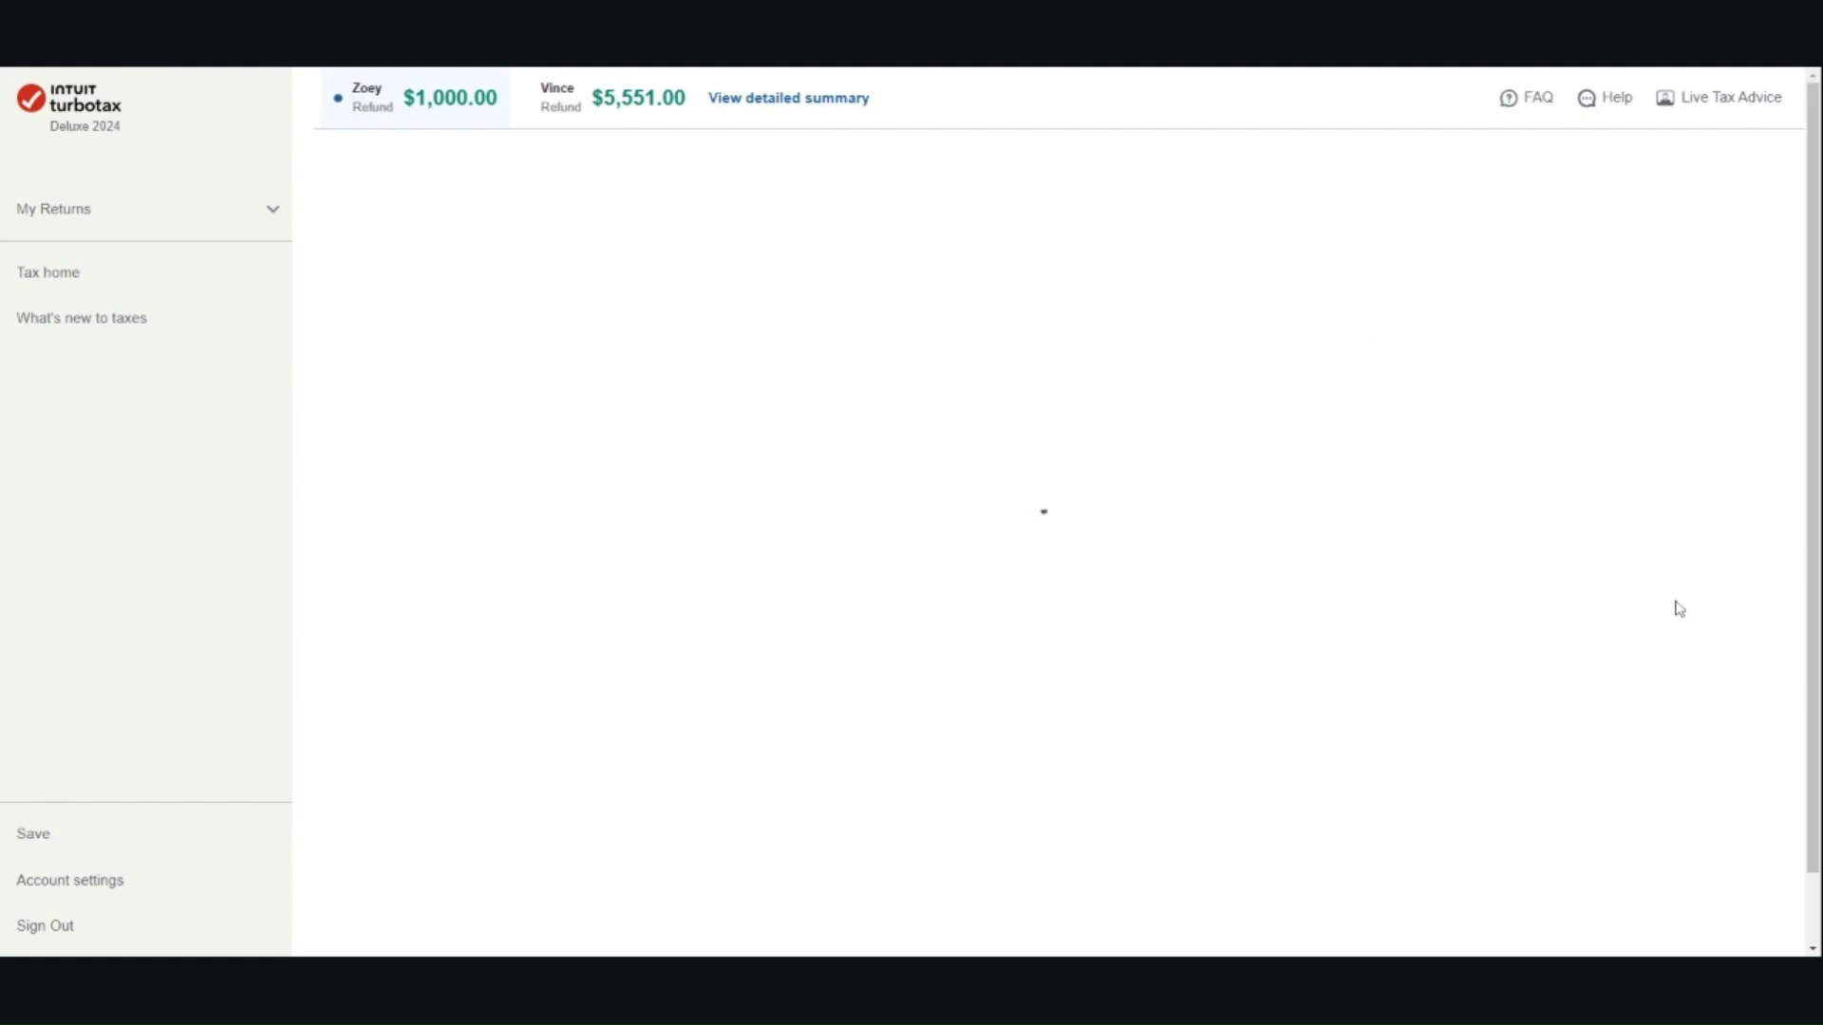
pyautogui.scroll(-3, 1715, 638)
pyautogui.click(1449, 760)
pyautogui.scroll(-5, 1628, 745)
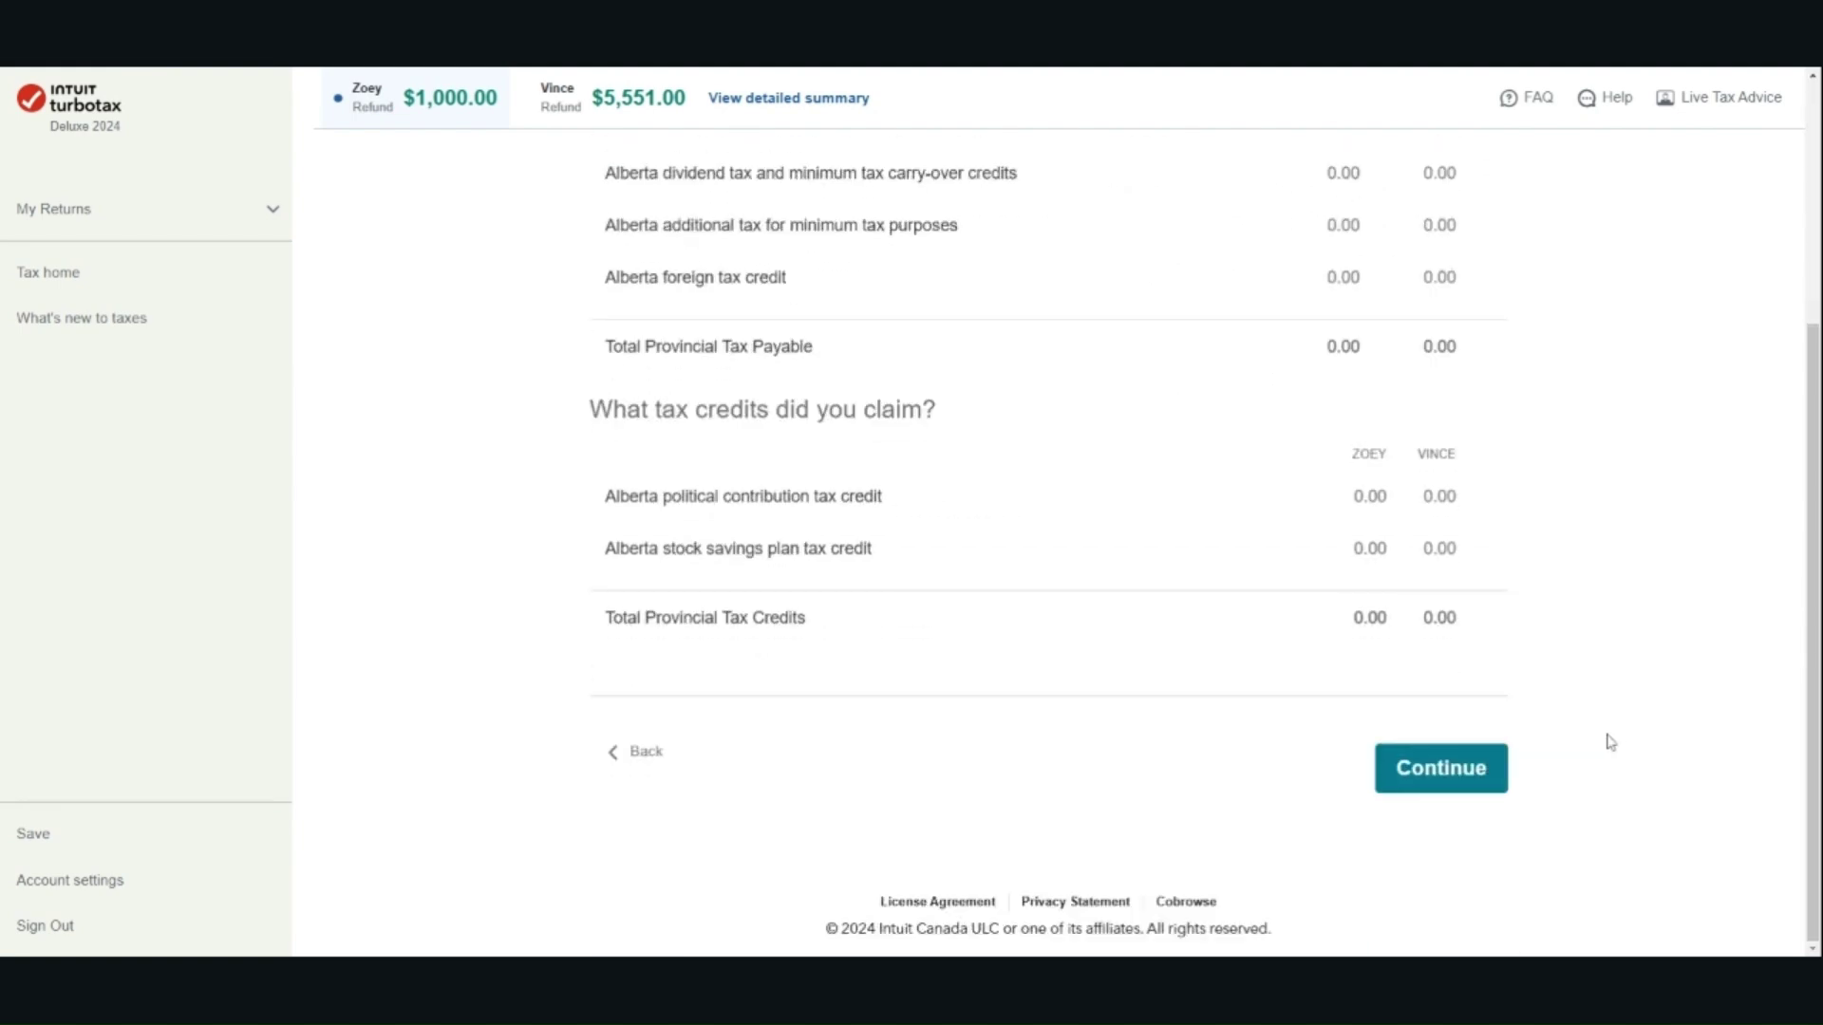
pyautogui.click(1452, 784)
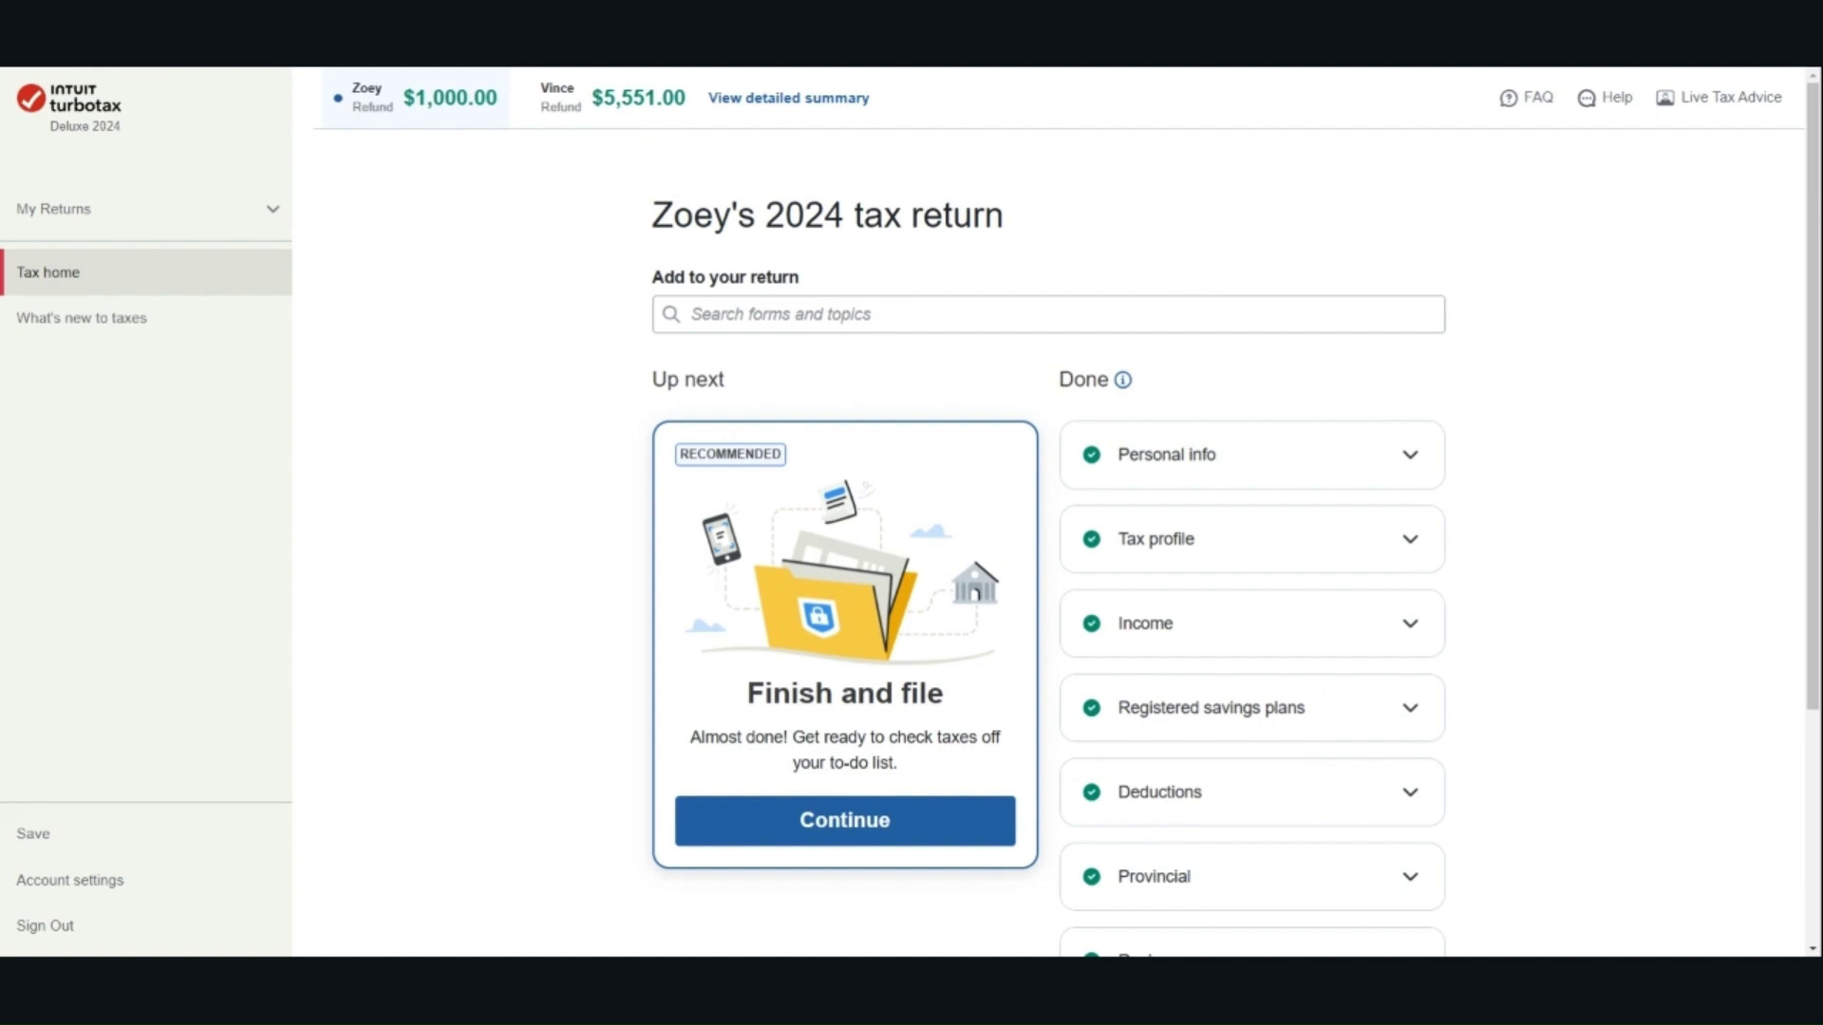
# Switch to the other spouse's return with the refund tab at the top and expand its Review card
pyautogui.click(639, 109)
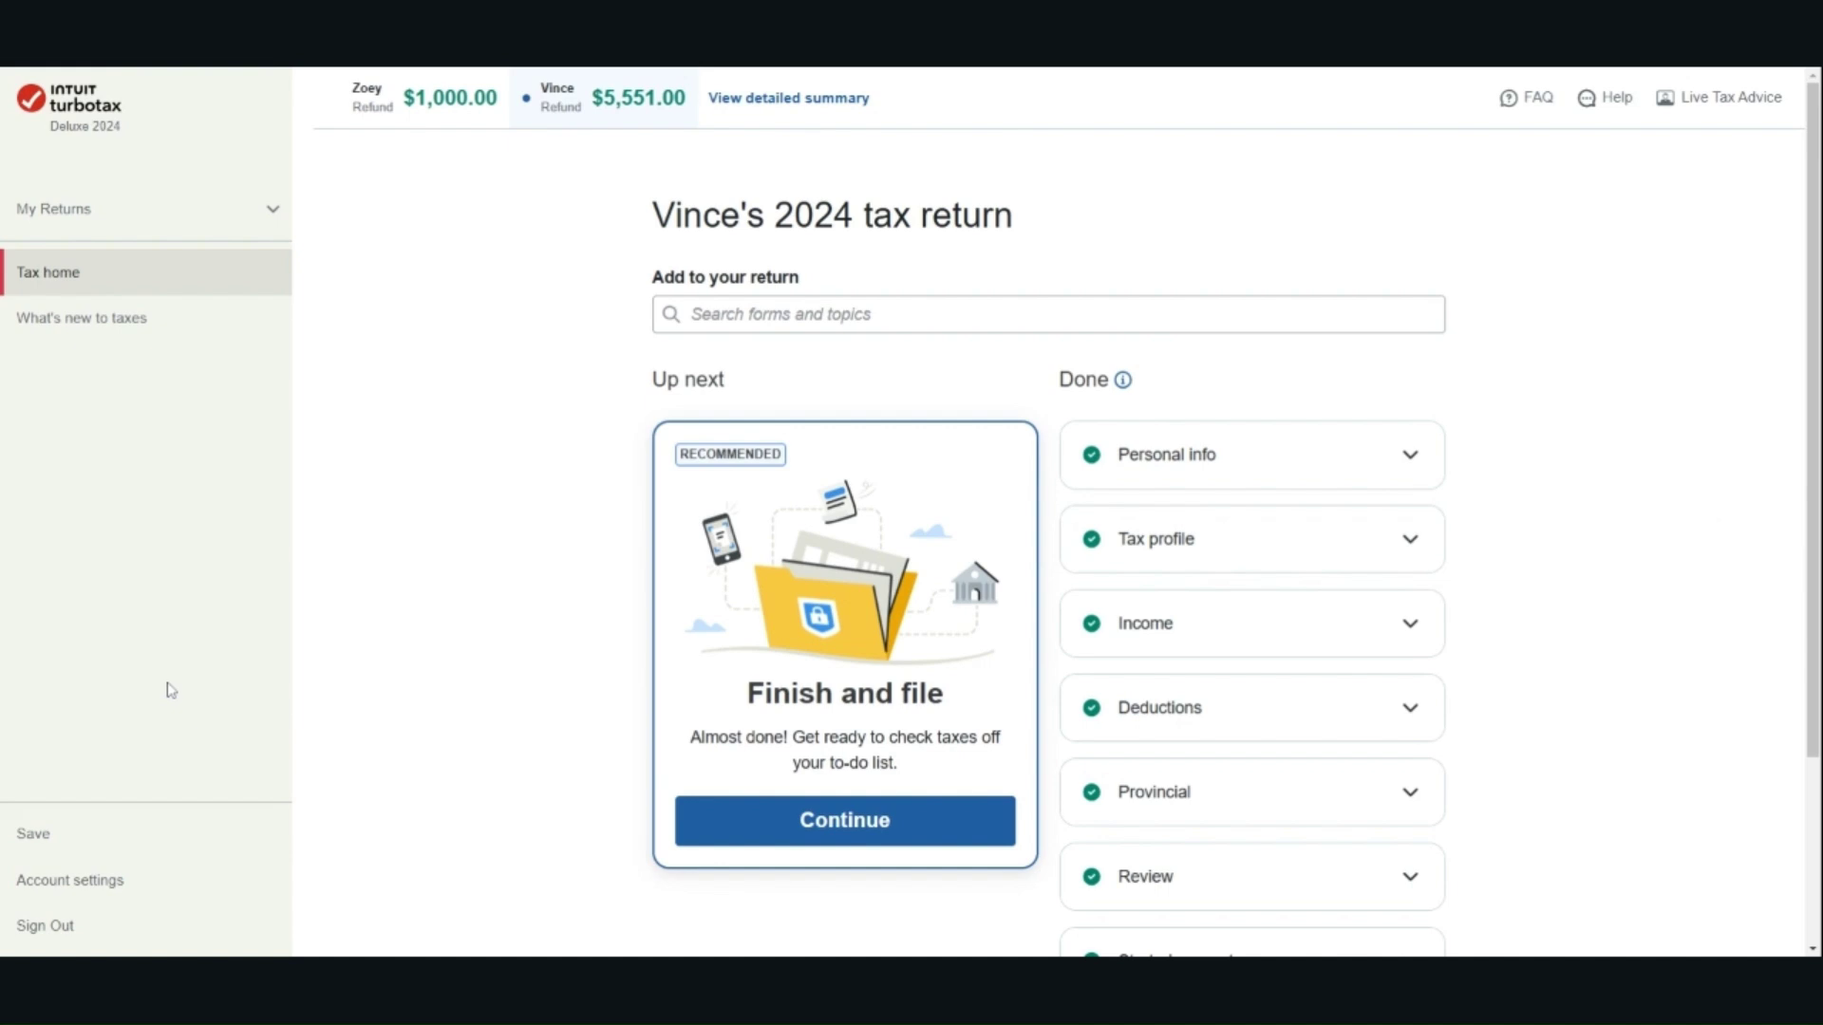
pyautogui.scroll(-2, 1558, 573)
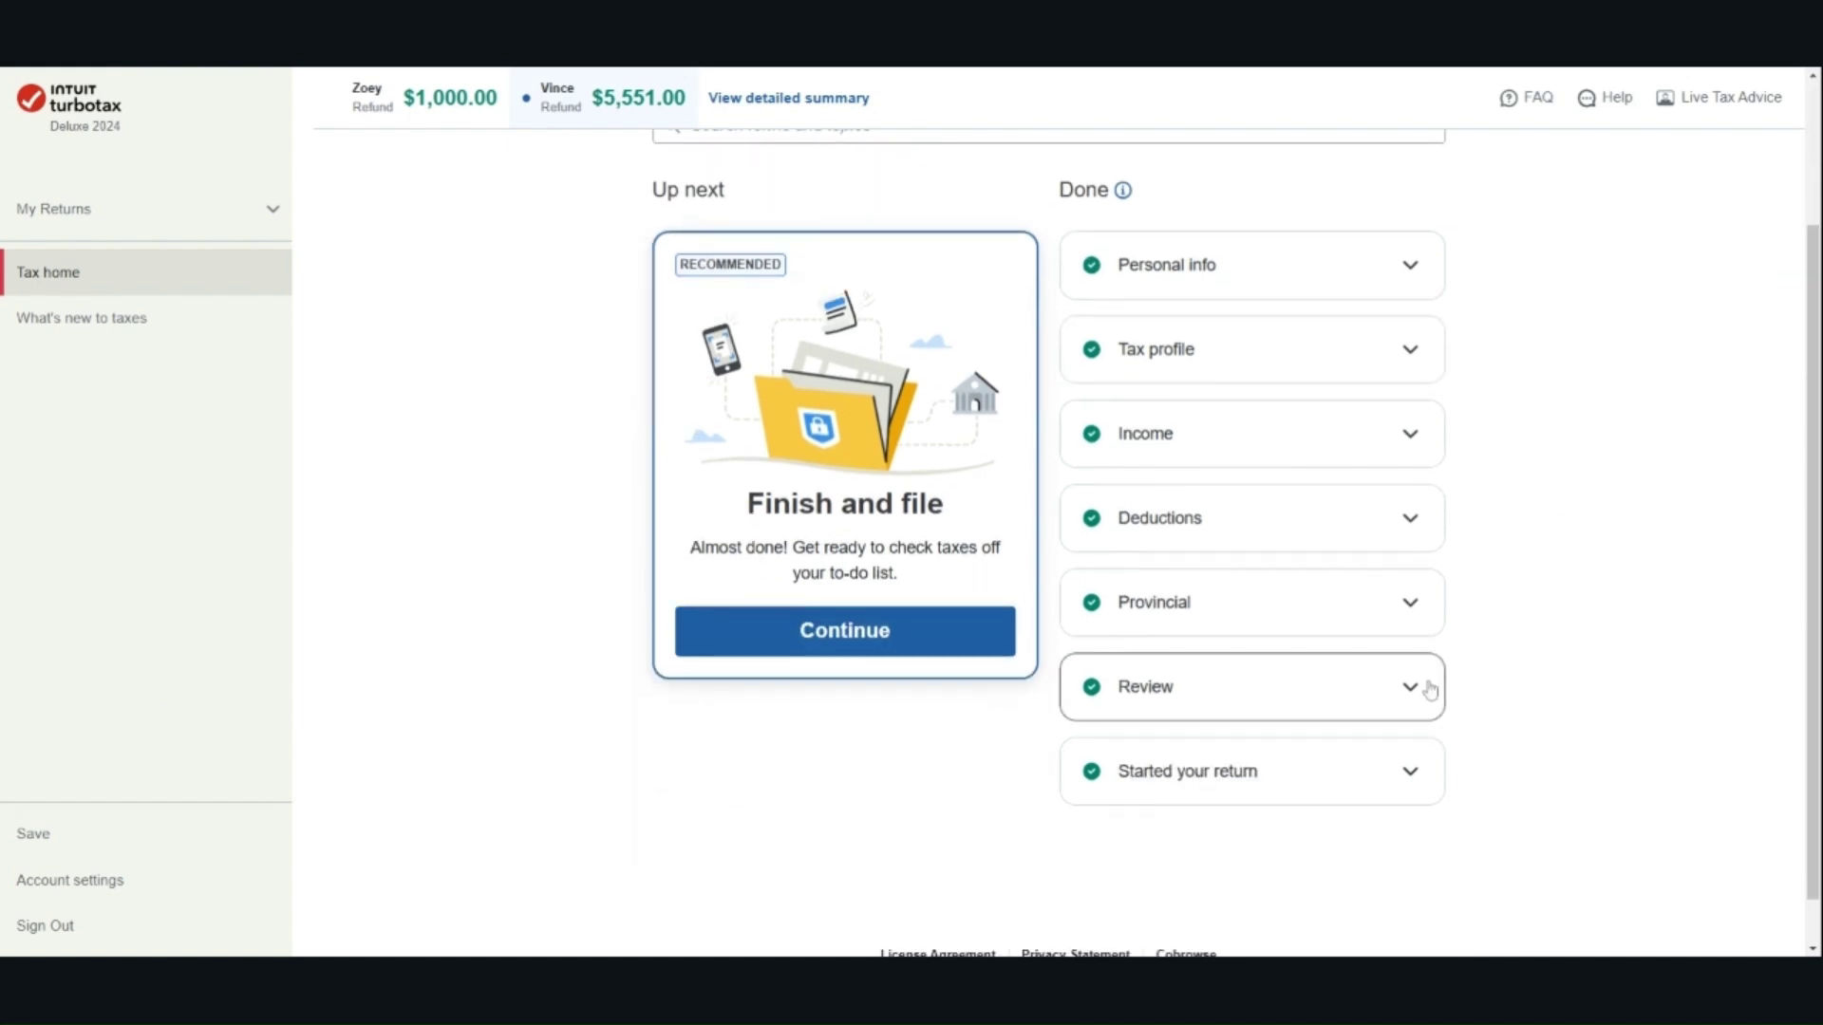
pyautogui.click(1430, 691)
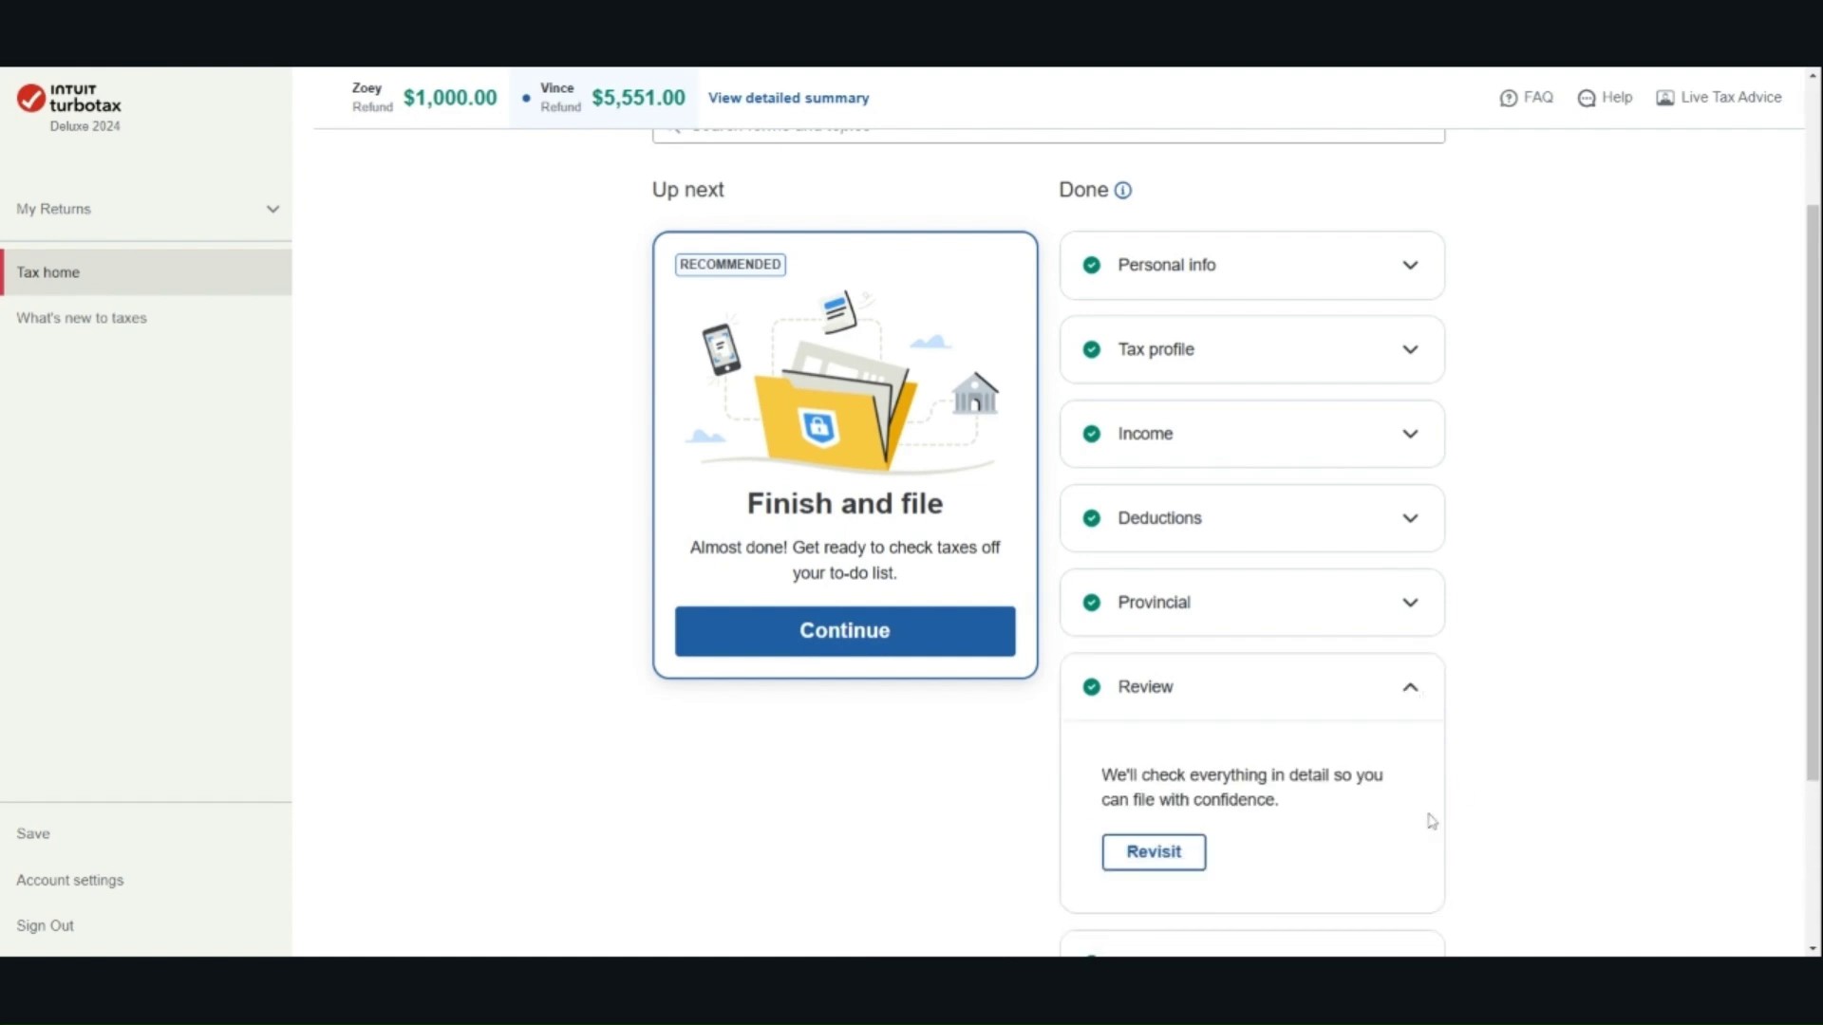